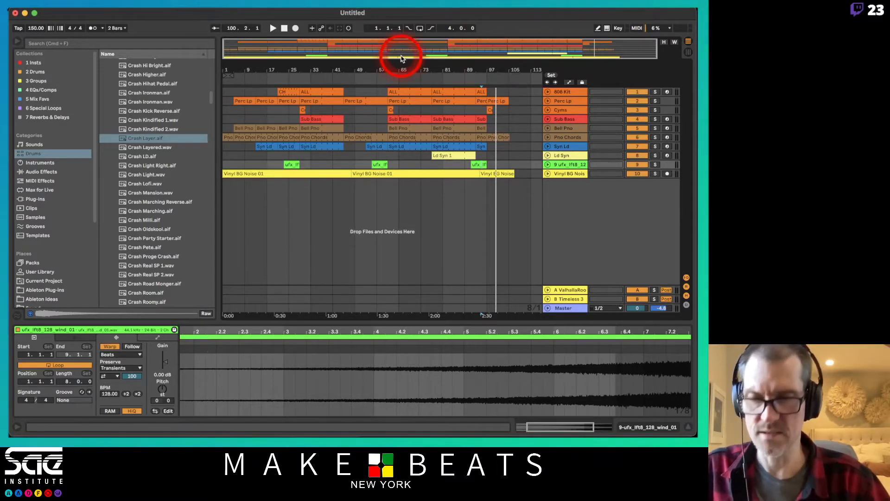
- Save the Live Set as "2111 MIDI and Audio" in the Ableton Teaching Projects folder
{"action": "key", "text": "super+s"}
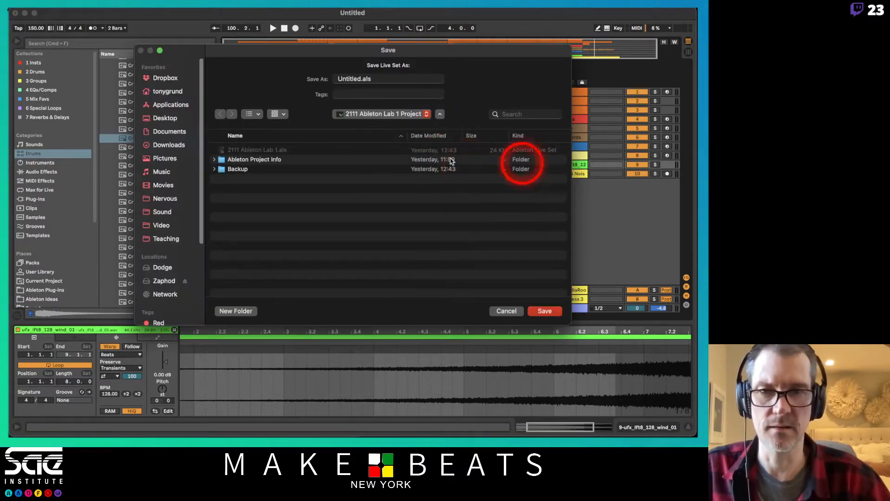
{"action": "left_click", "coordinate": [363, 115]}
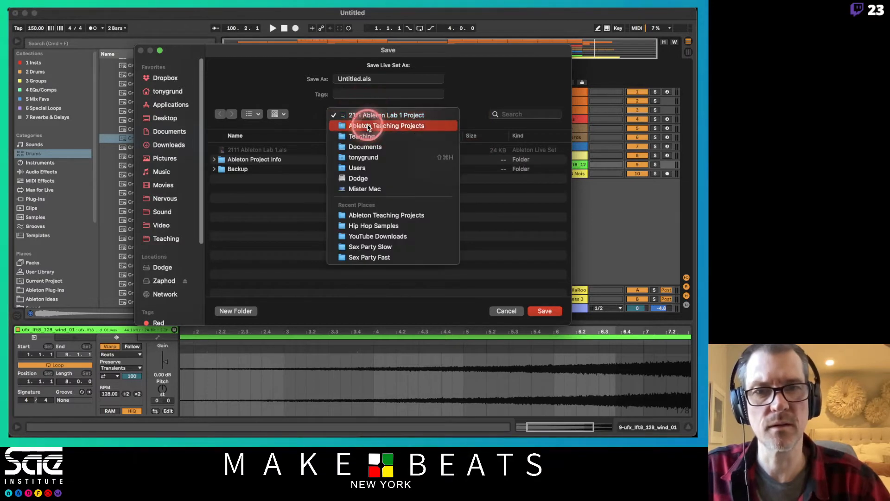
{"action": "left_click", "coordinate": [368, 126]}
{"action": "left_click", "coordinate": [351, 79]}
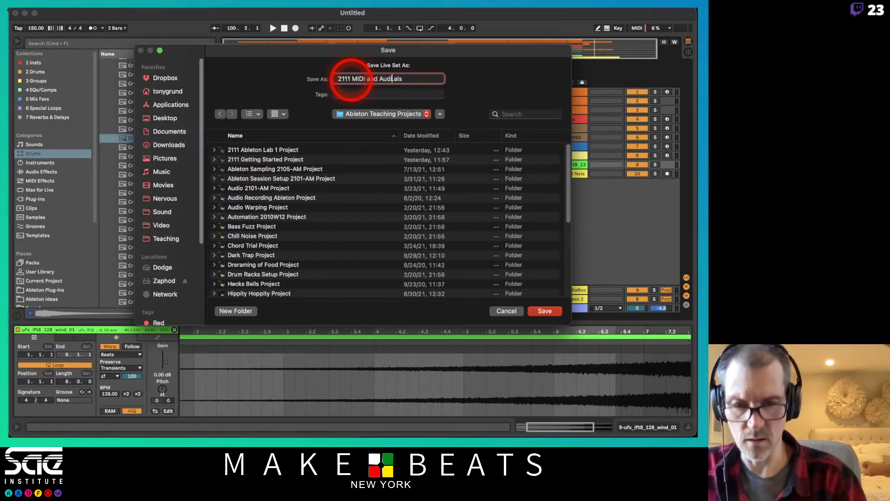
{"action": "key", "text": "Return"}
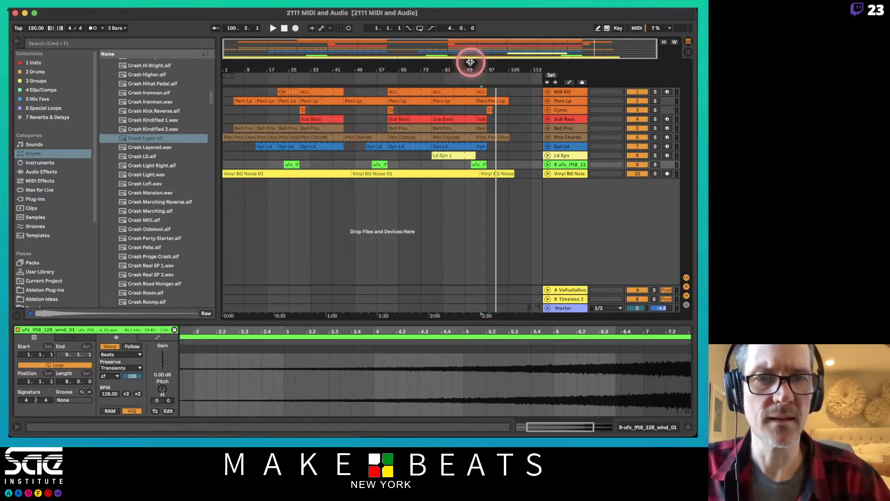
- Unfold the Ld Syn track and play the arrangement from bar 89 to hear the lead's ending
{"action": "left_click_drag", "start_coordinate": [471, 61], "coordinate": [451, 101]}
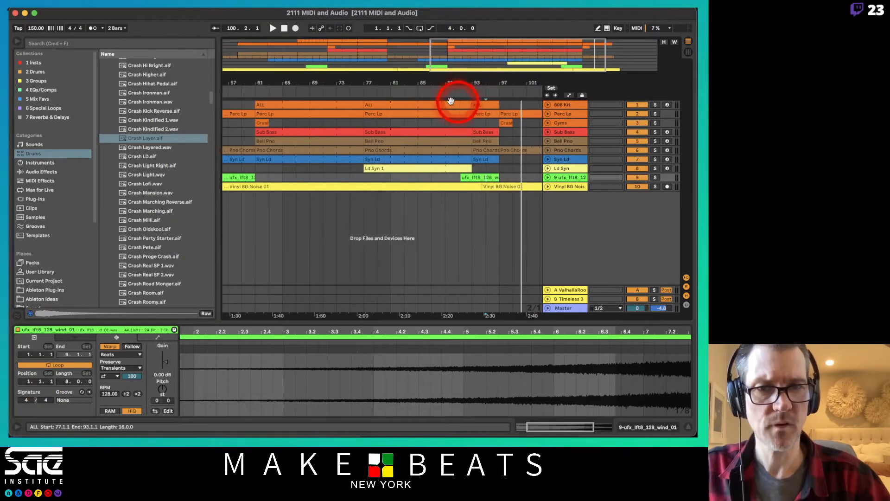
{"action": "left_click", "coordinate": [443, 124]}
{"action": "key", "text": "space"}
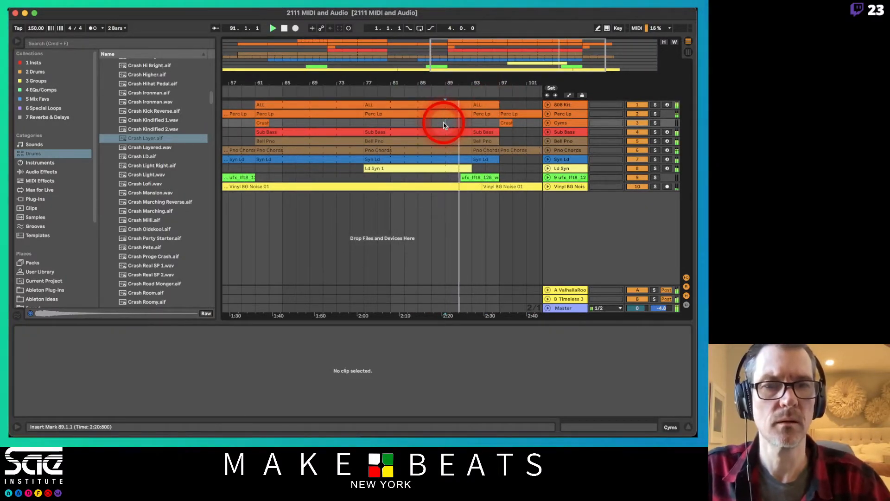
{"action": "left_click", "coordinate": [548, 168]}
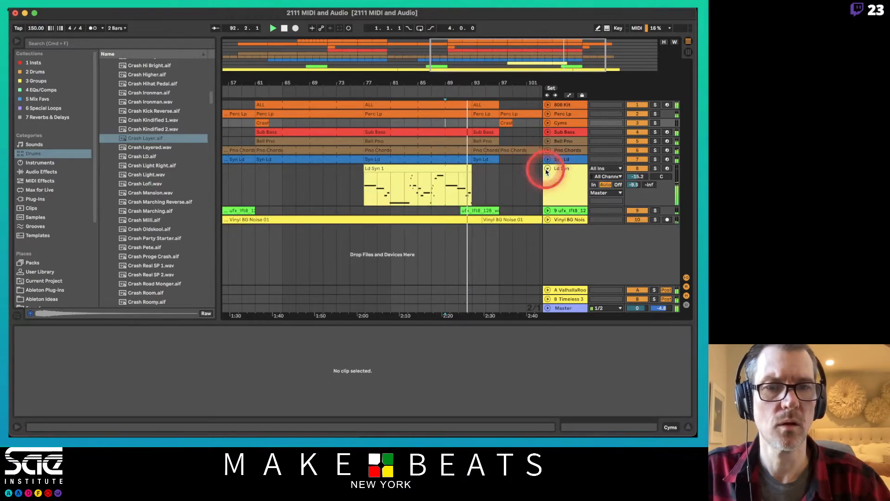
{"action": "left_click_drag", "start_coordinate": [460, 79], "coordinate": [462, 81]}
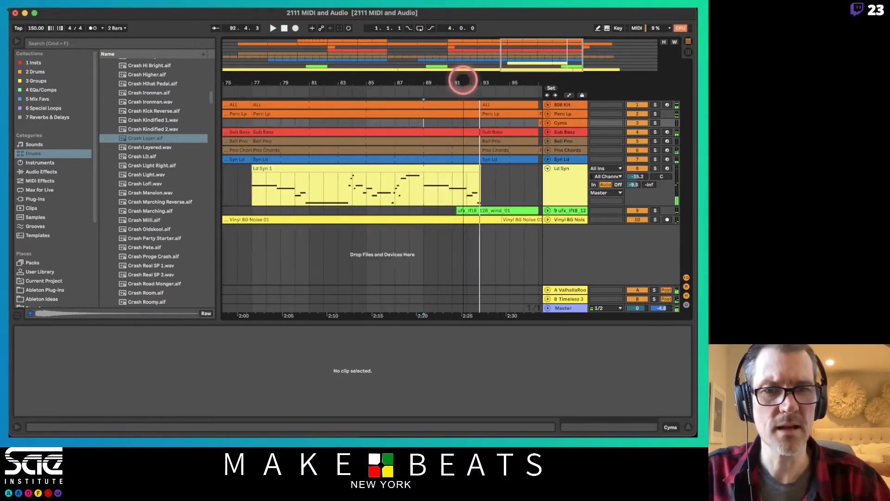
{"action": "left_click", "coordinate": [423, 187]}
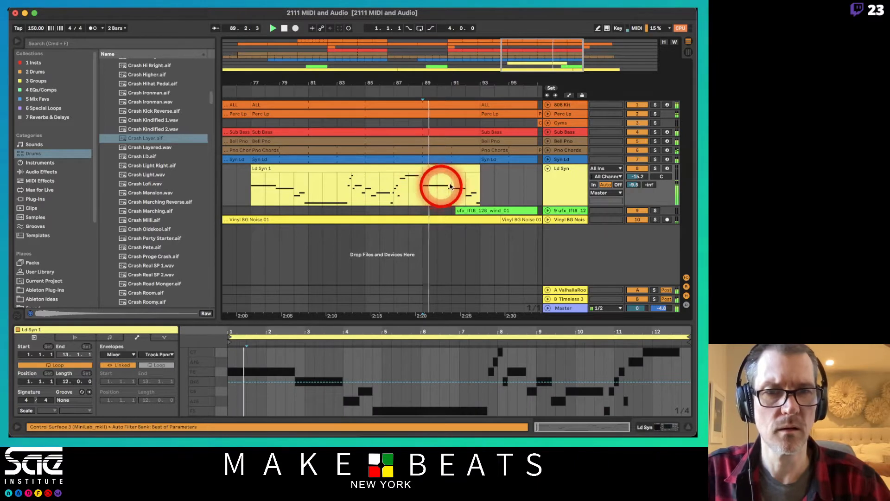
- Shorten the Ld Syn 1 clip to end at bar 92 and split it at bar 89
{"action": "left_click_drag", "start_coordinate": [478, 168], "coordinate": [463, 171]}
{"action": "key", "text": "space"}
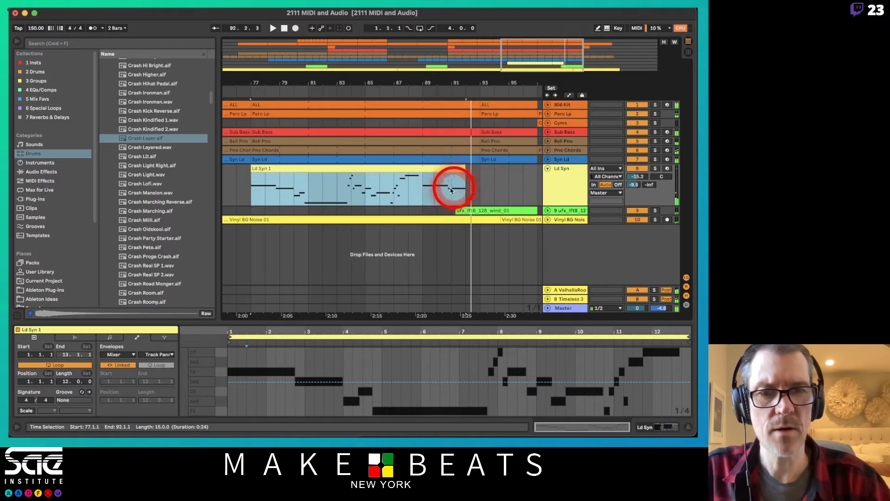
{"action": "left_click", "coordinate": [423, 181]}
{"action": "key", "text": "super+e"}
{"action": "left_click", "coordinate": [441, 170]}
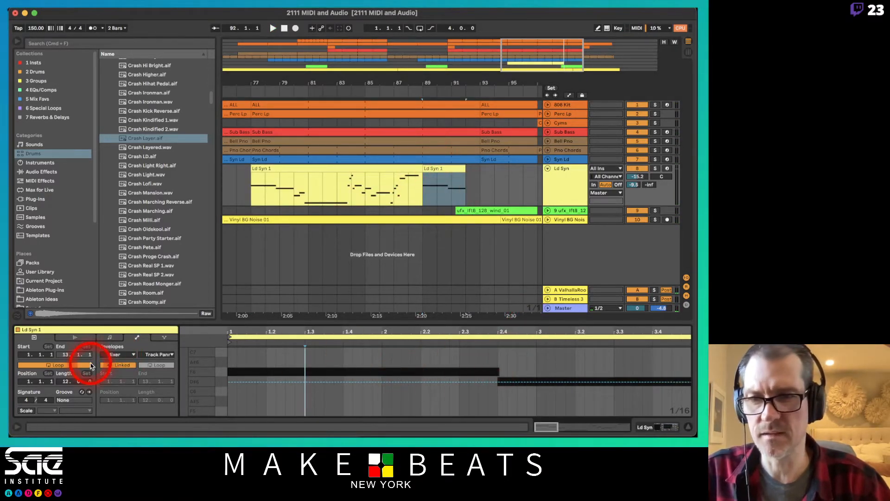
- In the split-off Ld Syn 1 clip, delete the D#6 note and extend the F6 note to 4.1.1
{"action": "left_click", "coordinate": [109, 337]}
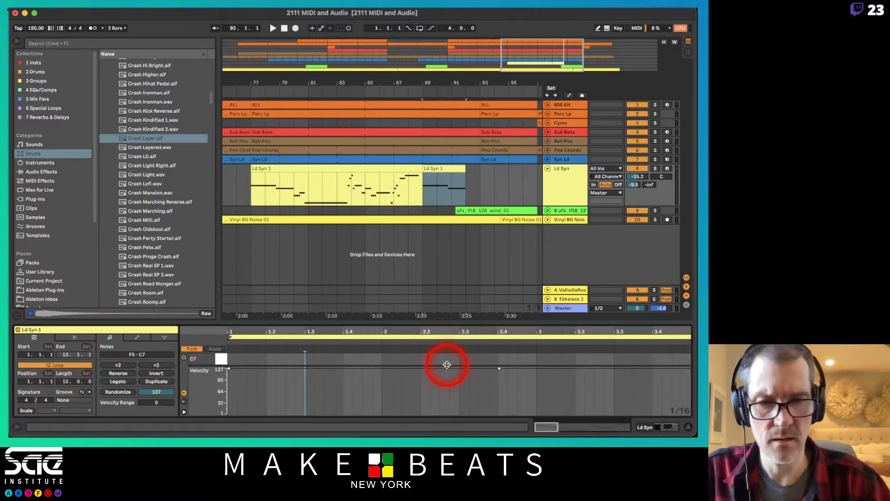
{"action": "left_click_drag", "start_coordinate": [446, 365], "coordinate": [449, 389]}
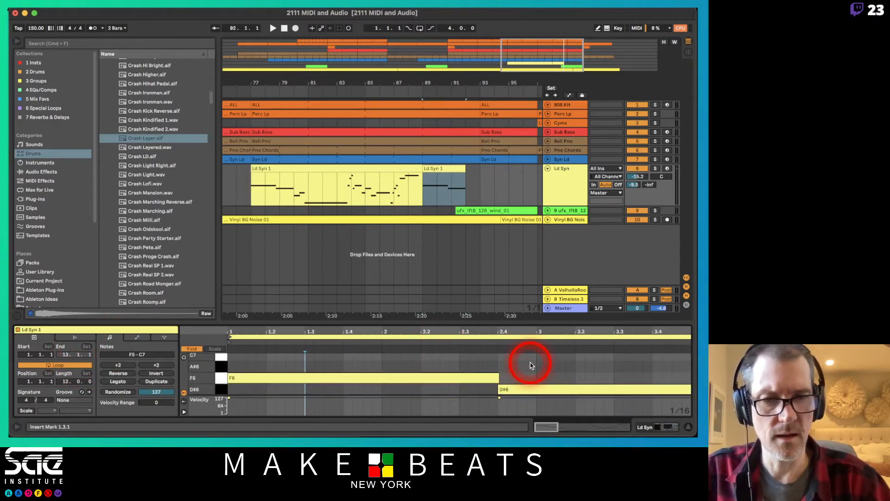
{"action": "left_click", "coordinate": [533, 381]}
{"action": "key", "text": "Delete"}
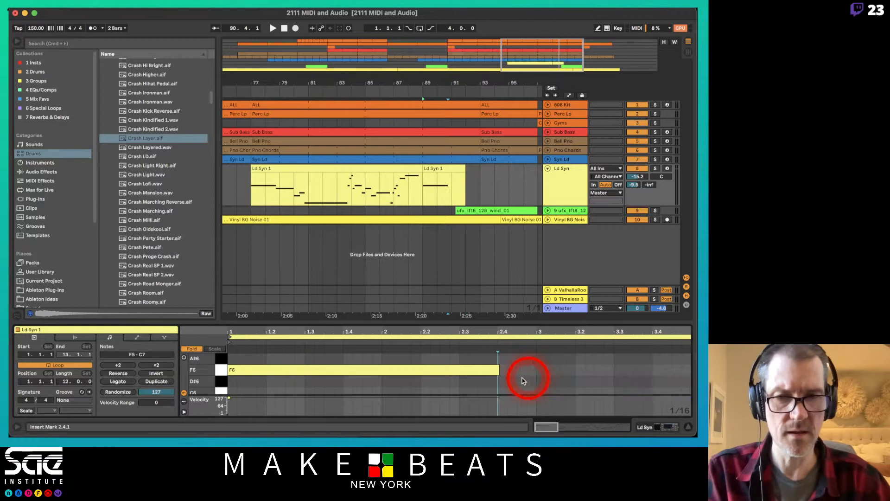
{"action": "left_click", "coordinate": [497, 370]}
{"action": "left_click_drag", "start_coordinate": [498, 369], "coordinate": [626, 363]}
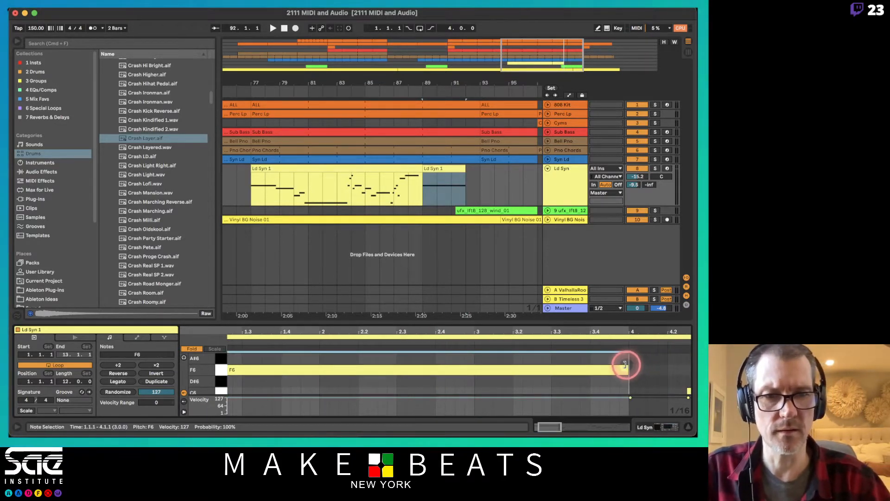
- Play the arrangement from bar 89 to check the edited lead ending and the outro
{"action": "left_click", "coordinate": [427, 194]}
{"action": "key", "text": "space"}
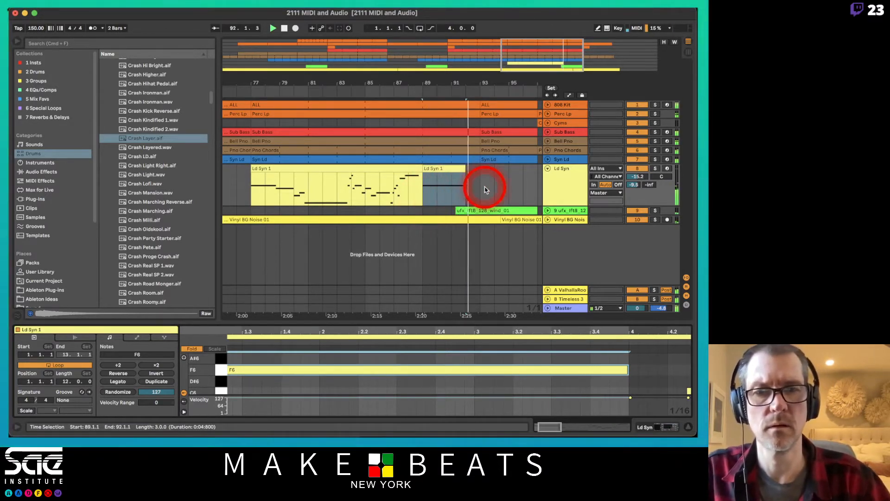
{"action": "left_click", "coordinate": [505, 103]}
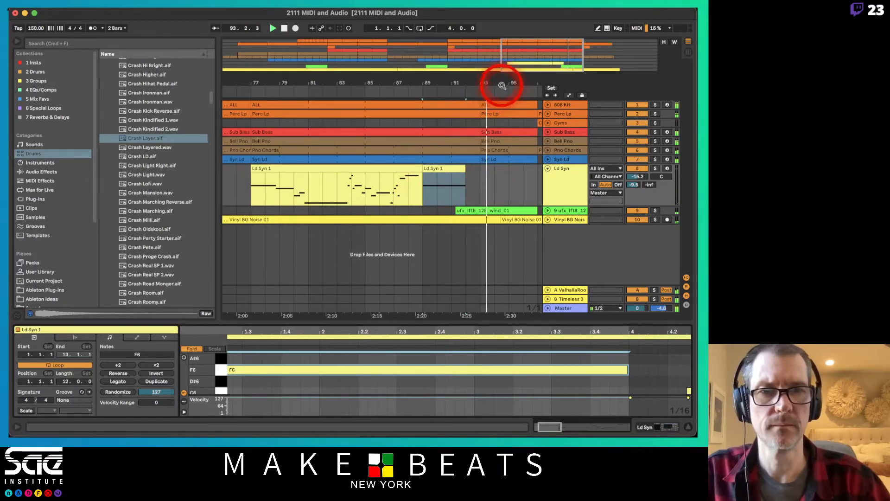
{"action": "mouse_move", "coordinate": [502, 85]}
{"action": "left_mouse_down"}
{"action": "mouse_move", "coordinate": [421, 85]}
{"action": "mouse_move", "coordinate": [422, 68]}
{"action": "left_mouse_up"}
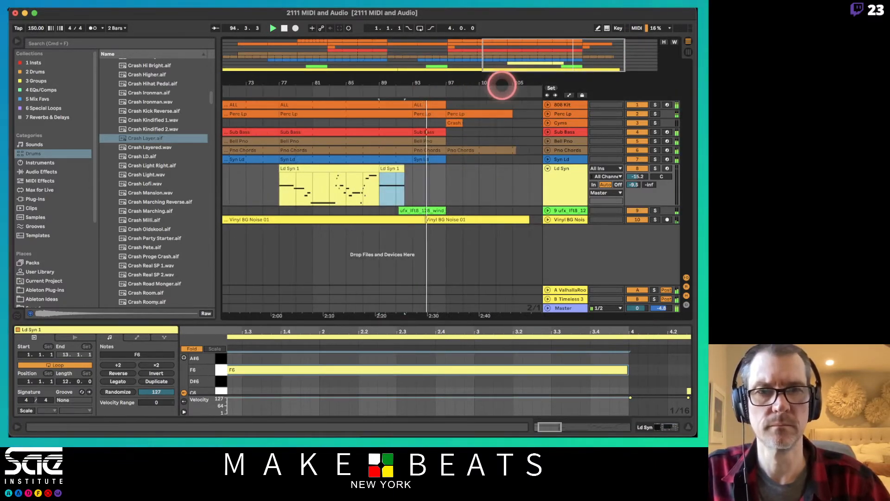
{"action": "left_click_drag", "start_coordinate": [502, 86], "coordinate": [501, 79]}
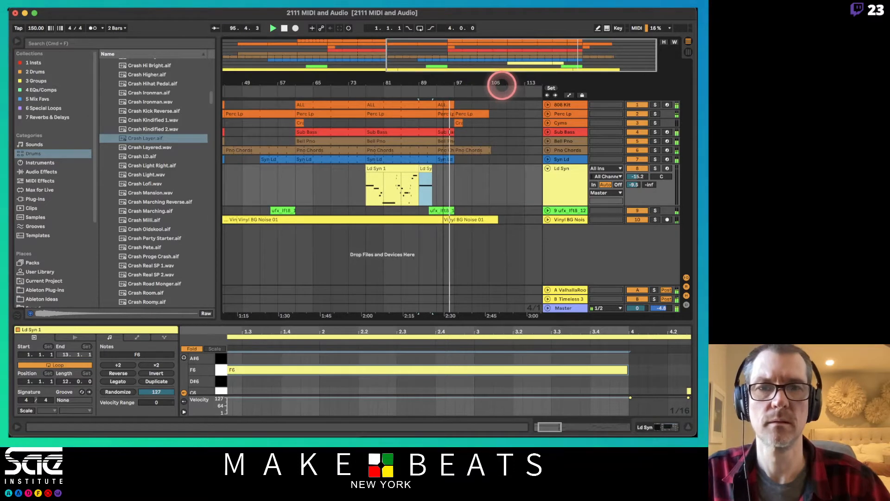
{"action": "left_click", "coordinate": [452, 138]}
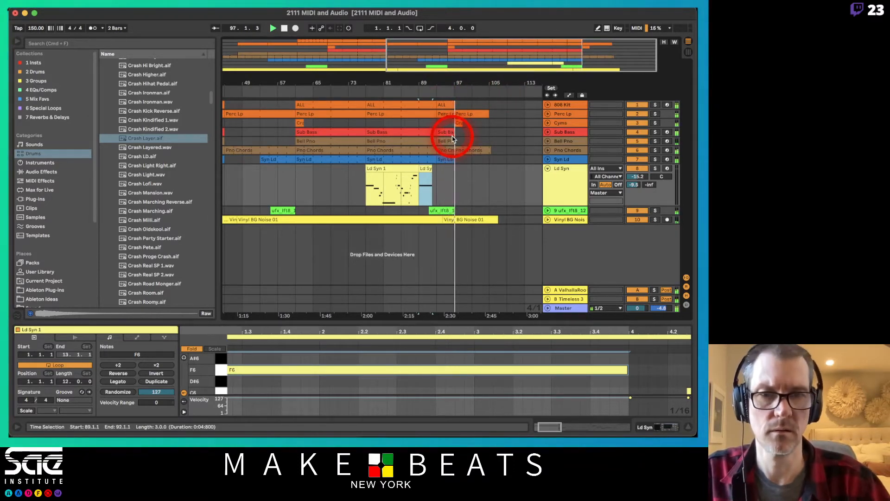
- Delete the last Perc Lp clip, spanning bars 97 to 105, and stop playback
{"action": "left_click", "coordinate": [468, 114]}
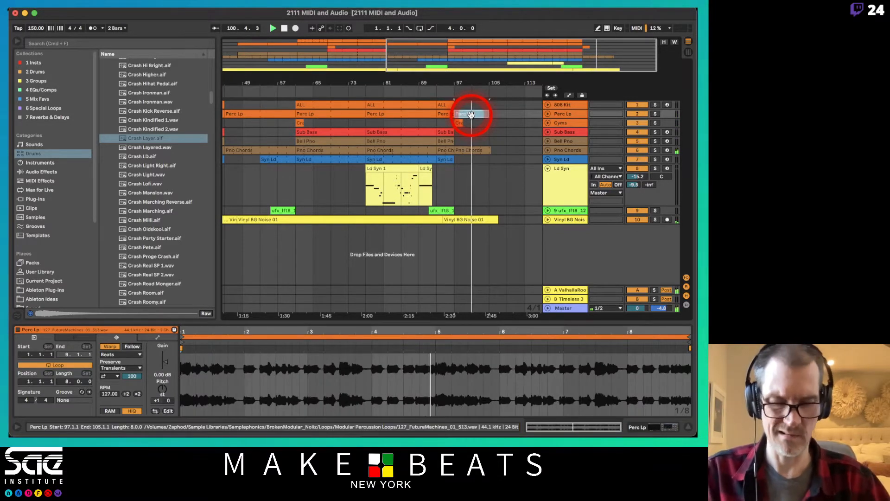
{"action": "left_click", "coordinate": [471, 115]}
{"action": "left_click_drag", "start_coordinate": [462, 83], "coordinate": [481, 83]}
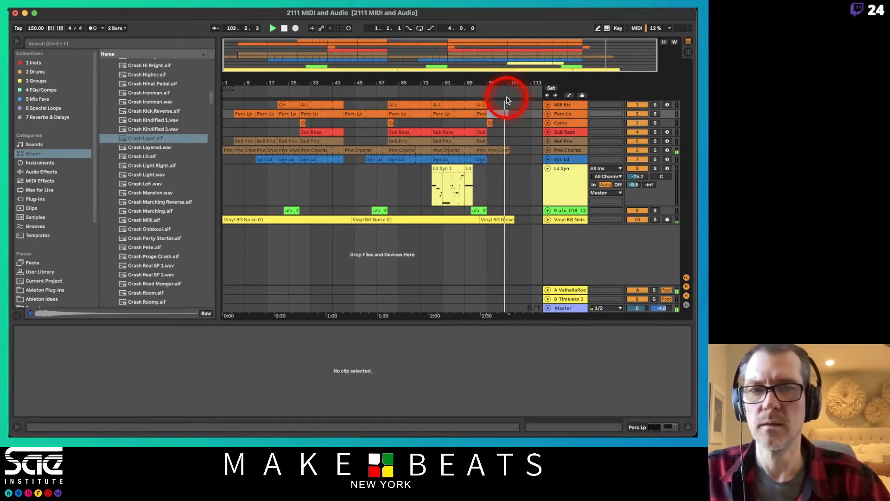
{"action": "left_click", "coordinate": [507, 114]}
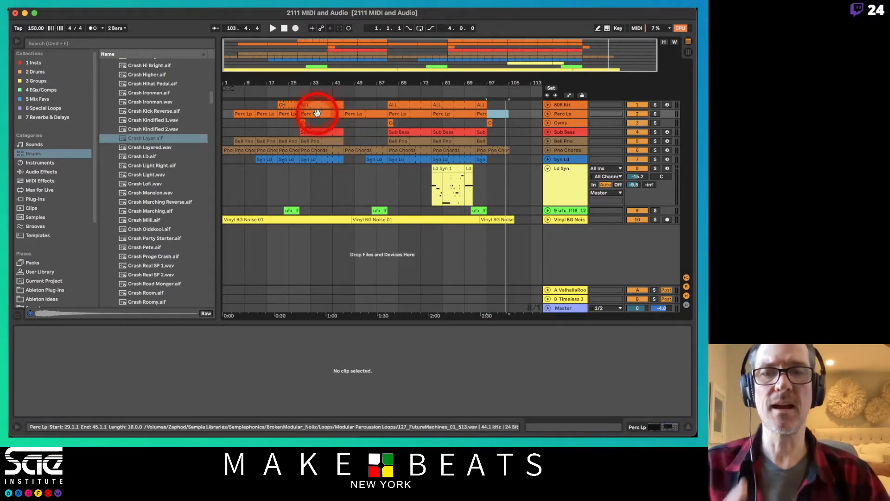
- Add locators named "Top" at bar 1 and "Bell" at bar 5
{"action": "left_click", "coordinate": [226, 96]}
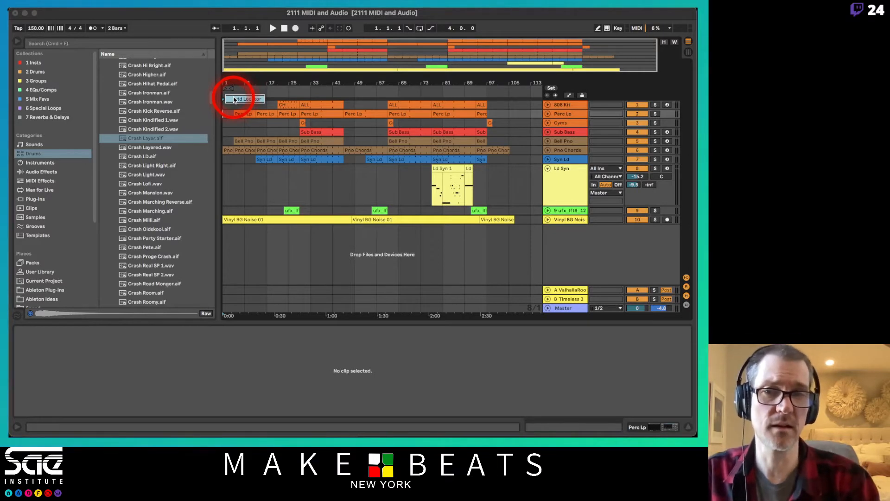
{"action": "left_click", "coordinate": [234, 99]}
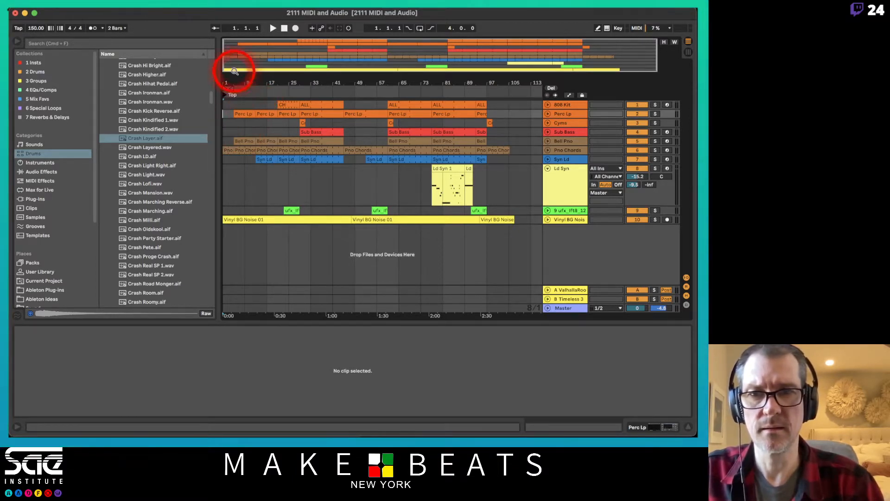
{"action": "left_click_drag", "start_coordinate": [236, 83], "coordinate": [252, 82]}
{"action": "left_click", "coordinate": [244, 135]}
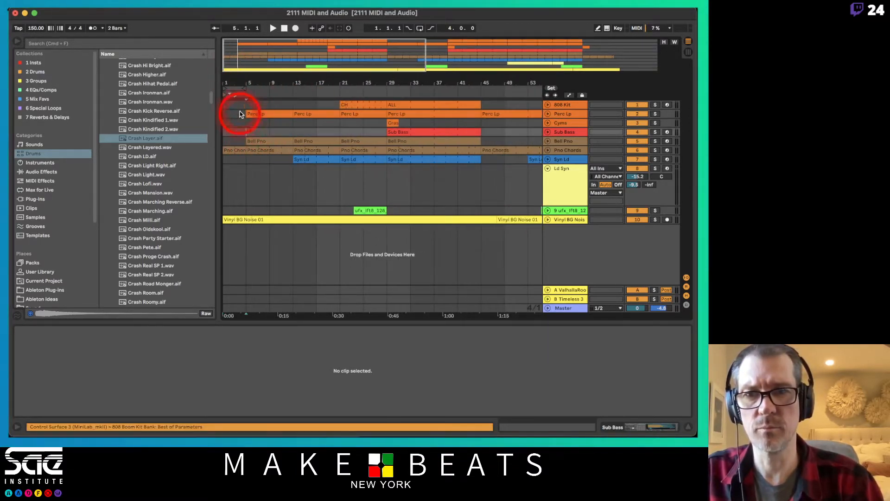
{"action": "right_click", "coordinate": [244, 93]}
{"action": "left_click", "coordinate": [263, 117]}
{"action": "left_click", "coordinate": [263, 116]}
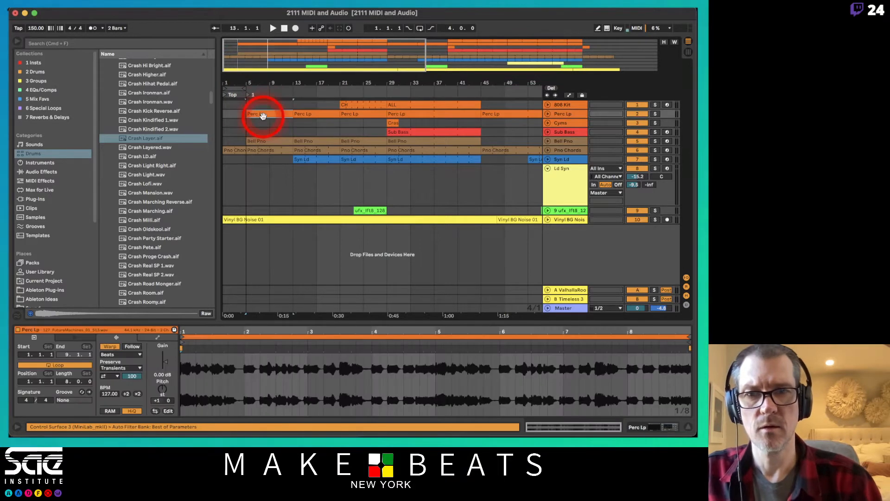
{"action": "left_click", "coordinate": [248, 96]}
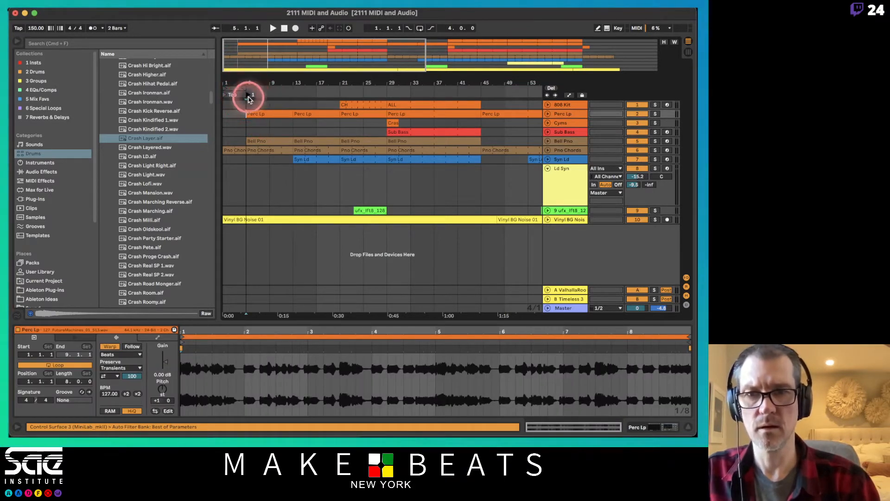
{"action": "key", "text": "super+r"}
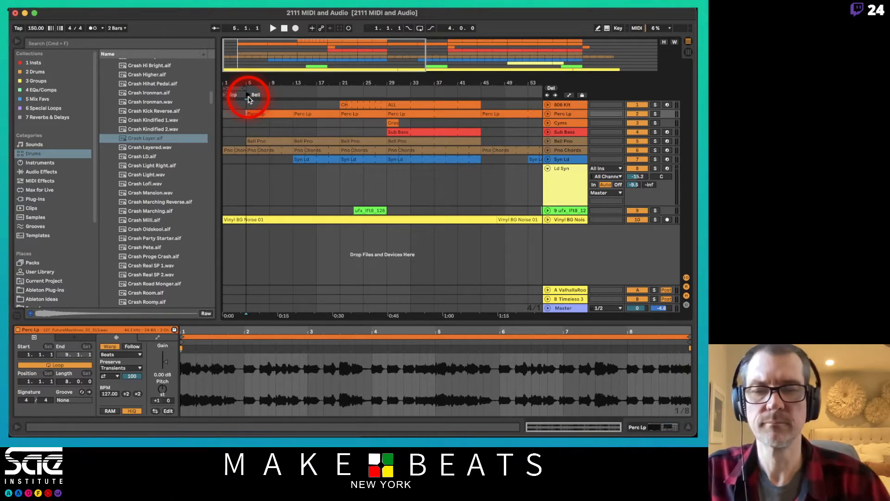
- Add locators named "Syn Ld" at bar 13 and "CH" at bar 21
{"action": "left_click", "coordinate": [292, 131]}
{"action": "right_click", "coordinate": [294, 95]}
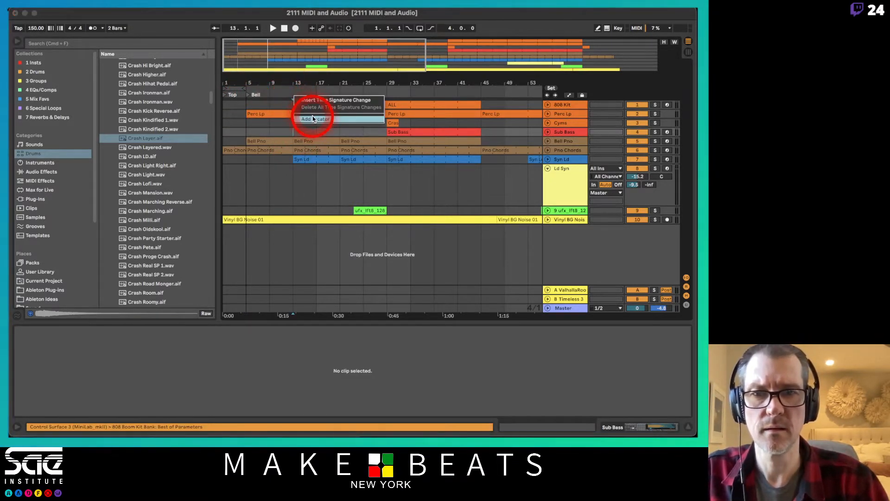
{"action": "left_click", "coordinate": [313, 118]}
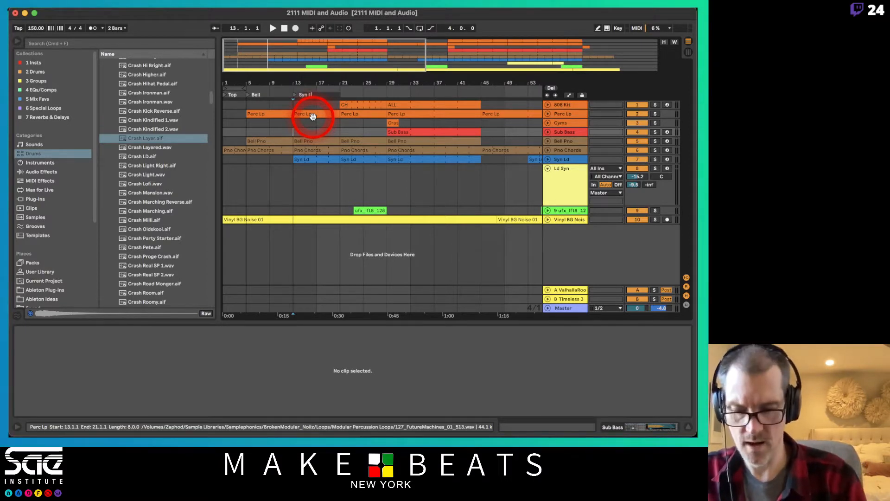
{"action": "right_click", "coordinate": [342, 93]}
{"action": "left_click", "coordinate": [353, 116]}
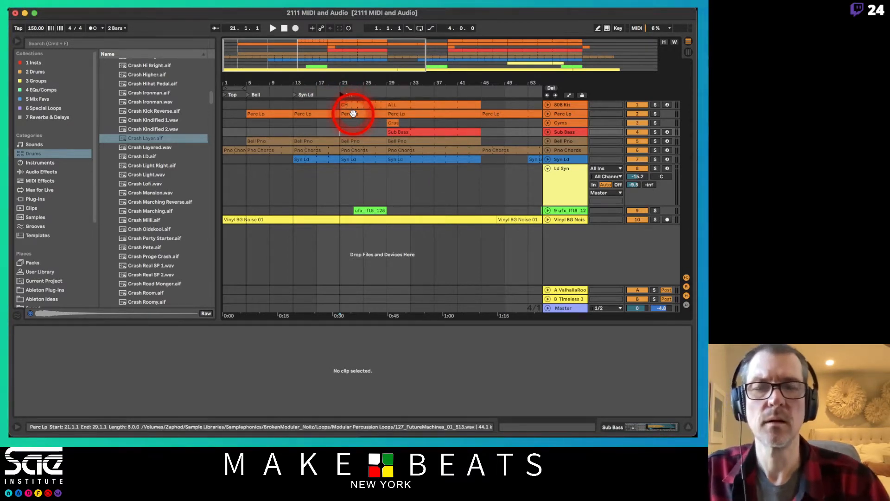
- Add a locator named "Big 1" at bar 29
{"action": "right_click", "coordinate": [393, 95]}
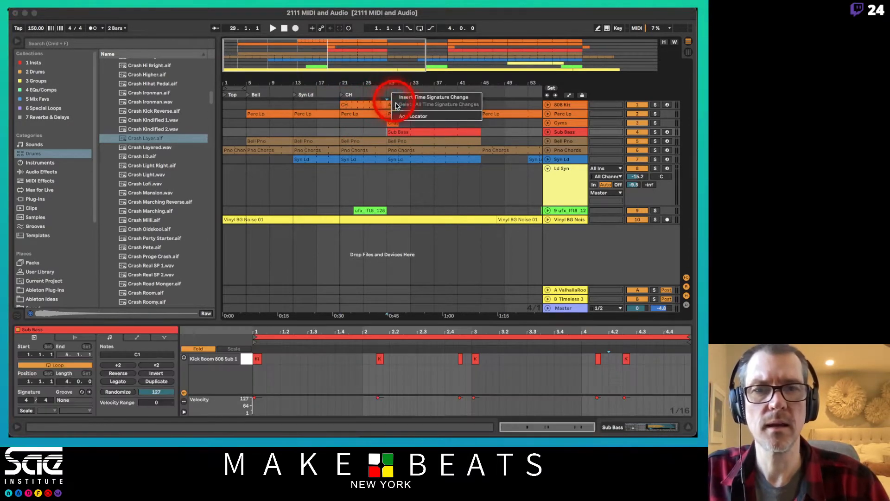
{"action": "left_click", "coordinate": [408, 117]}
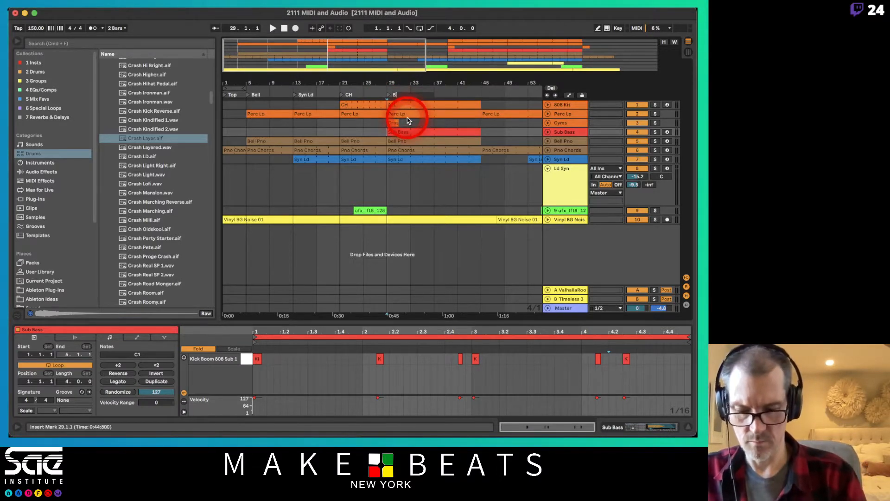
{"action": "key", "text": "Return"}
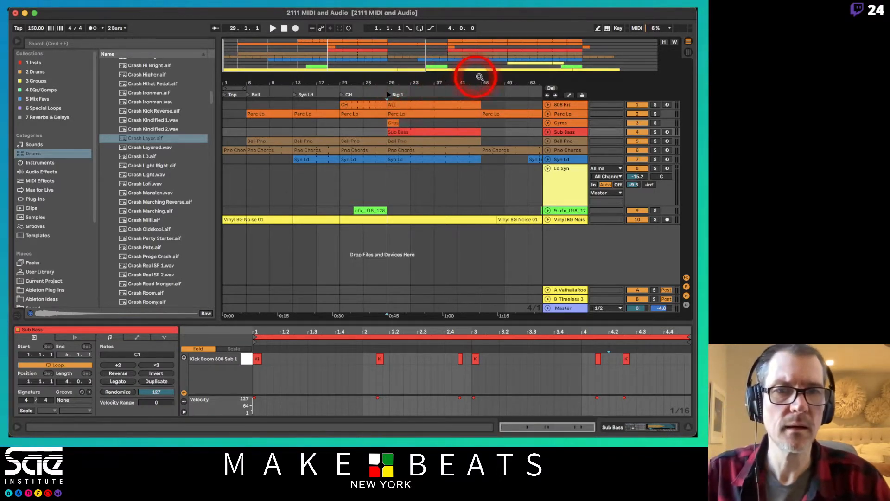
- Add locators named "Inst" at bar 45 and "Big 2" at bar 61
{"action": "left_click_drag", "start_coordinate": [484, 87], "coordinate": [482, 85]}
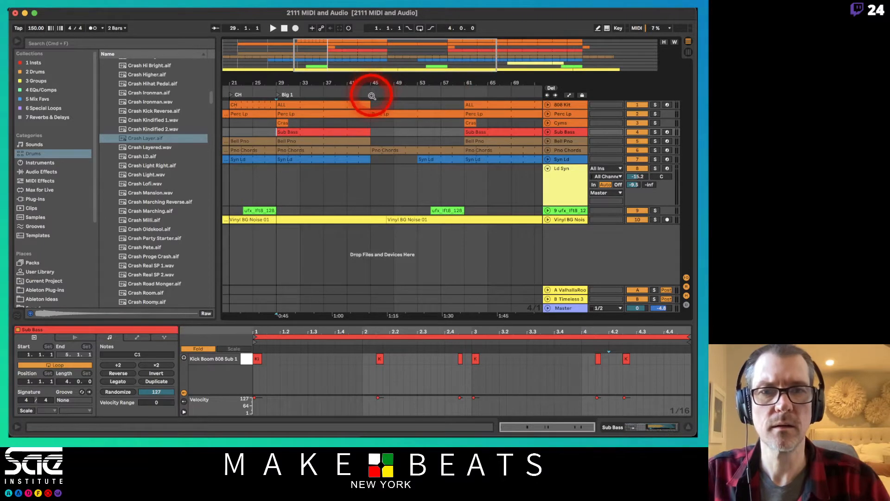
{"action": "right_click", "coordinate": [373, 95]}
{"action": "left_click", "coordinate": [380, 118]}
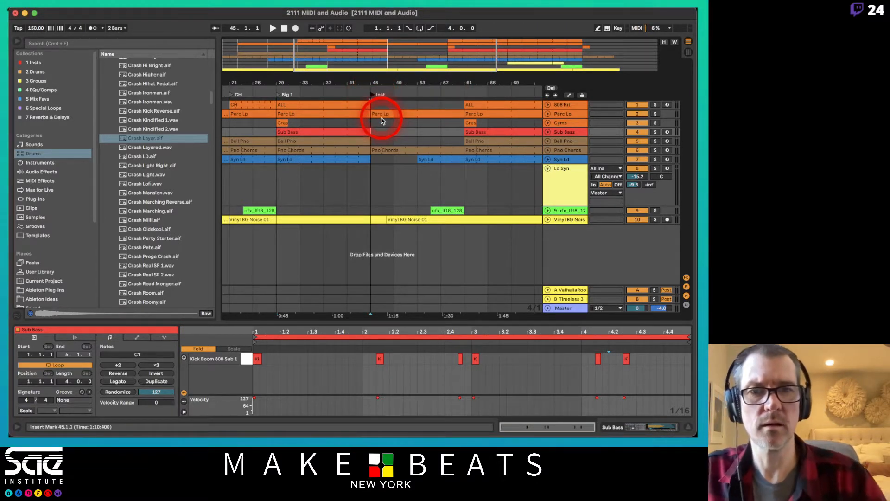
{"action": "right_click", "coordinate": [466, 94]}
{"action": "left_click", "coordinate": [486, 119]}
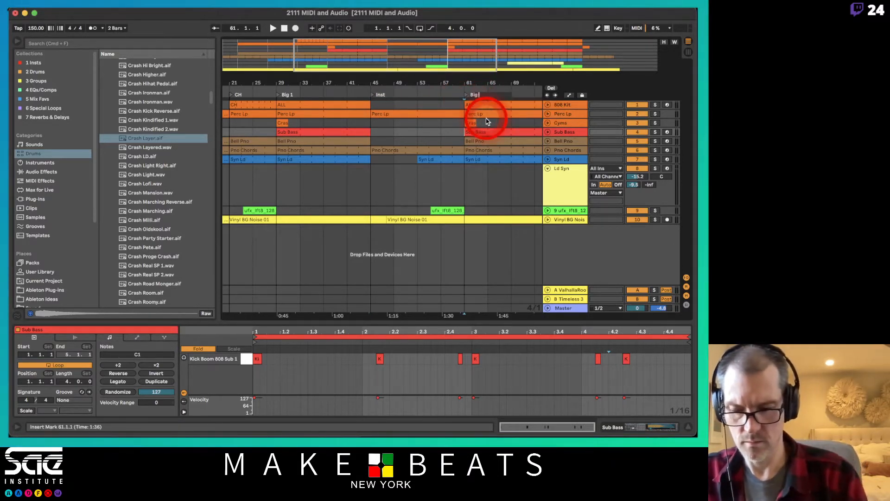
- Add locators named "Syn Ld" at bar 77 and "Outro" at bar 97
{"action": "scroll", "coordinate": [491, 89], "scroll_direction": "right", "scroll_amount": 6}
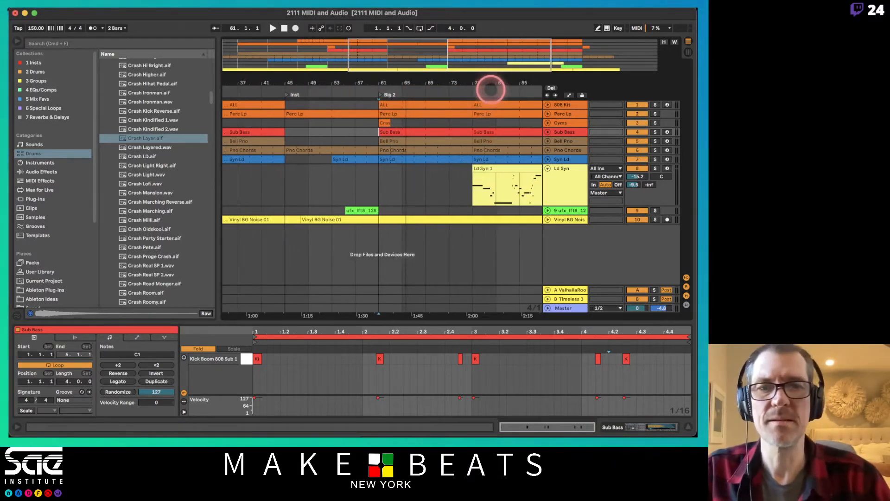
{"action": "left_click_drag", "start_coordinate": [491, 89], "coordinate": [394, 93]}
{"action": "right_click", "coordinate": [394, 93]}
{"action": "left_click", "coordinate": [409, 119]}
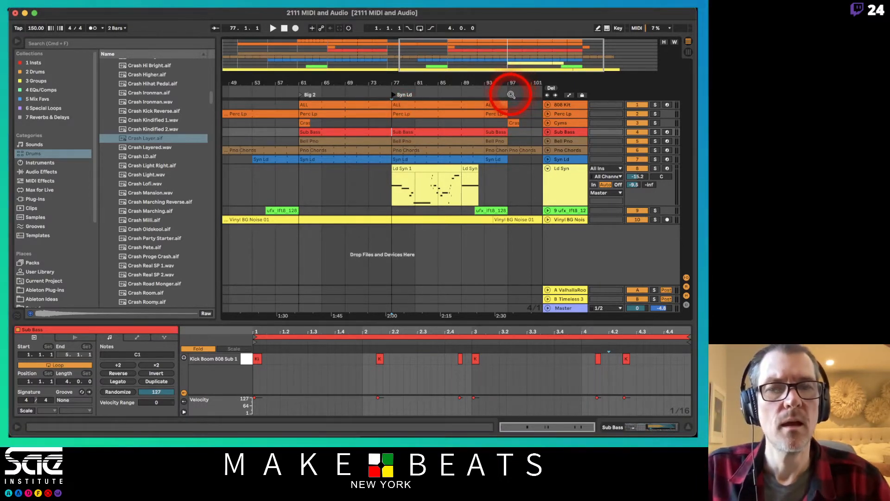
{"action": "right_click", "coordinate": [512, 95]}
{"action": "left_click", "coordinate": [526, 120]}
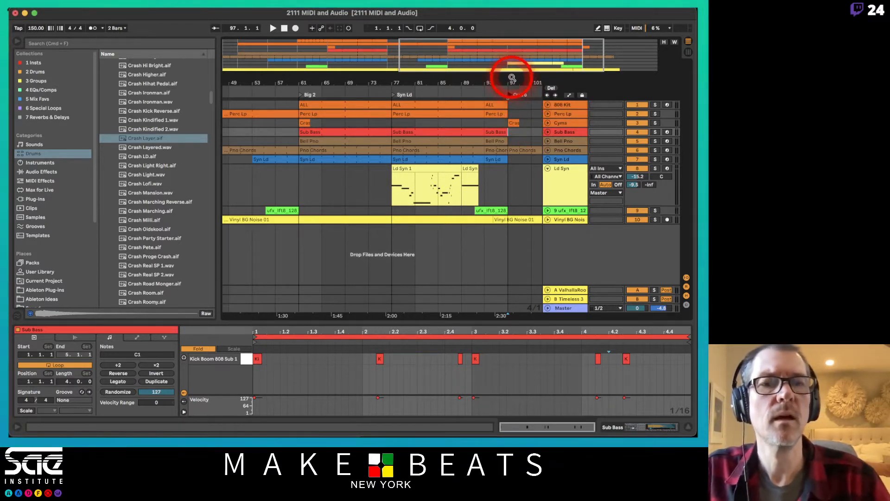
- Play the ending from bar 103 and extend the last Vinyl BG Noise 01 clip to bar 109
{"action": "left_click_drag", "start_coordinate": [512, 81], "coordinate": [432, 103]}
{"action": "left_click", "coordinate": [430, 126]}
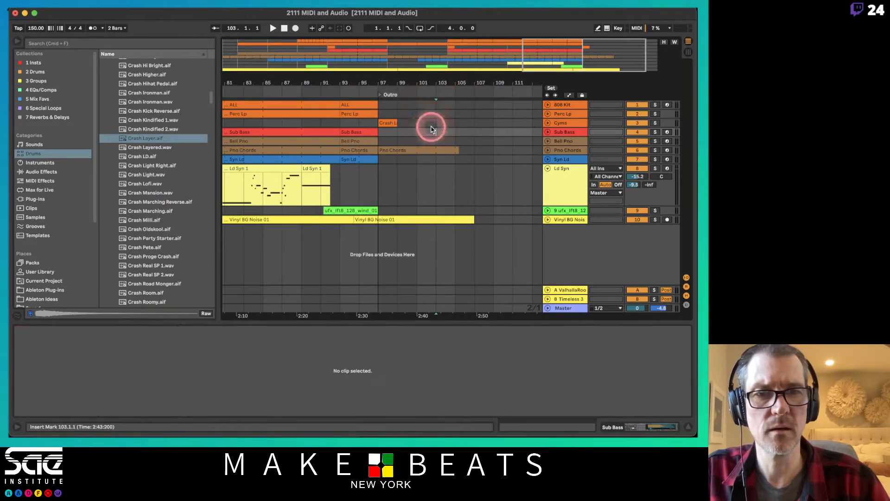
{"action": "key", "text": "space"}
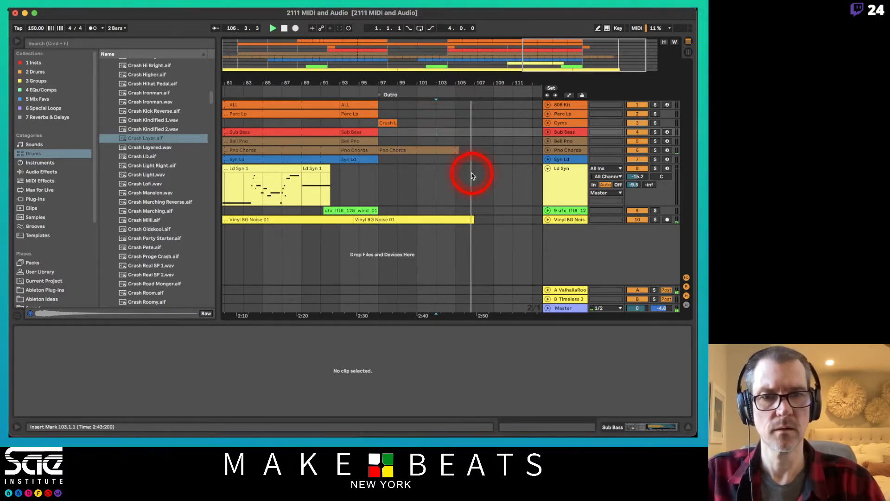
{"action": "left_click", "coordinate": [482, 219]}
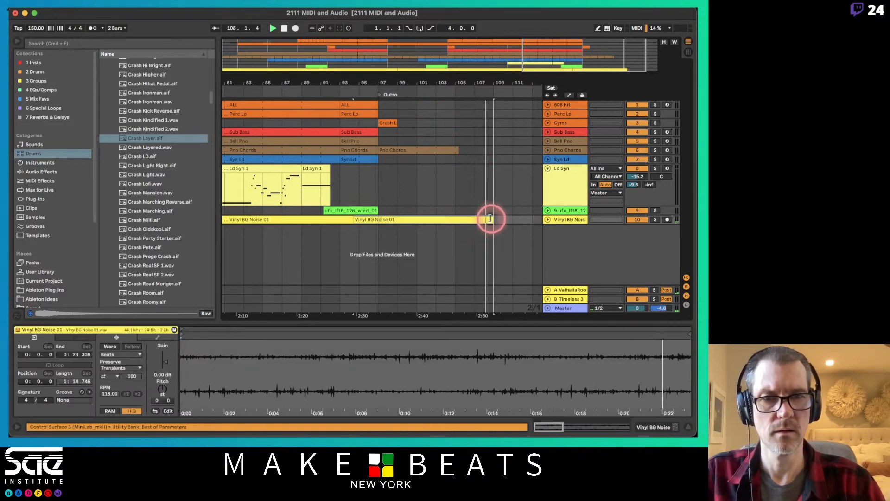
- Add a locator named "End" at bar 109, where the vinyl noise clip stops
{"action": "right_click", "coordinate": [494, 95]}
{"action": "left_click", "coordinate": [508, 116]}
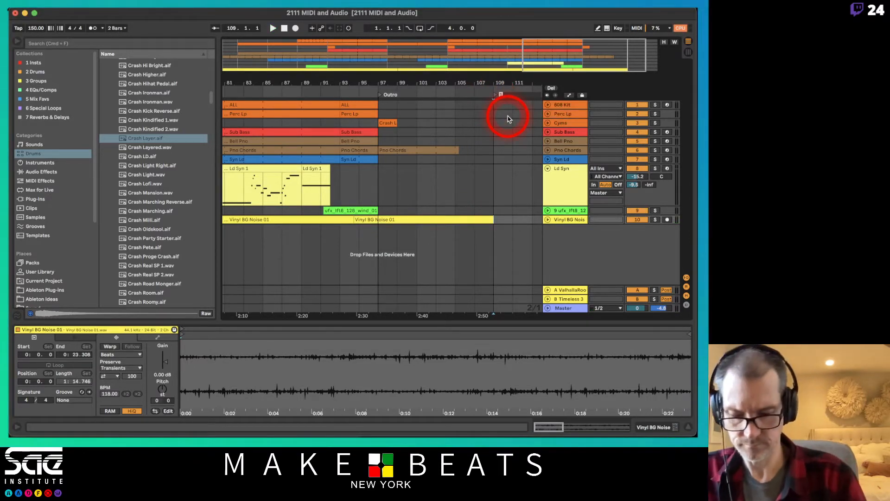
{"action": "type", "text": "End"}
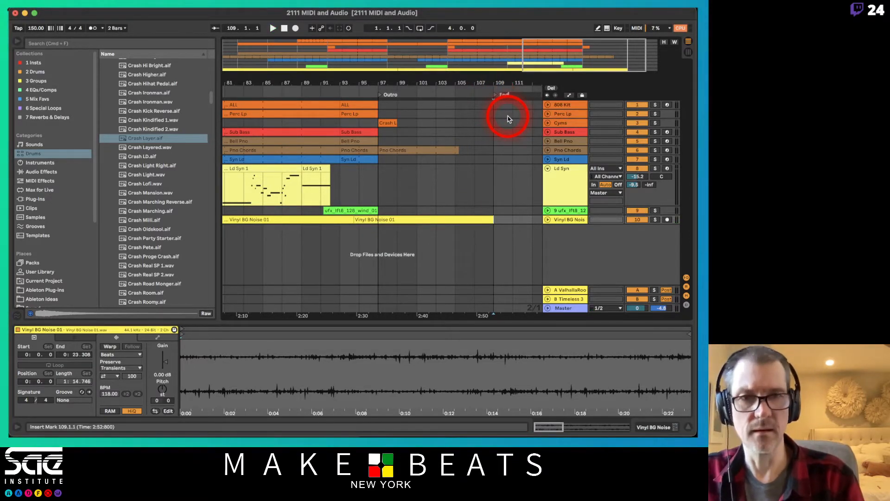
{"action": "key", "text": "Return"}
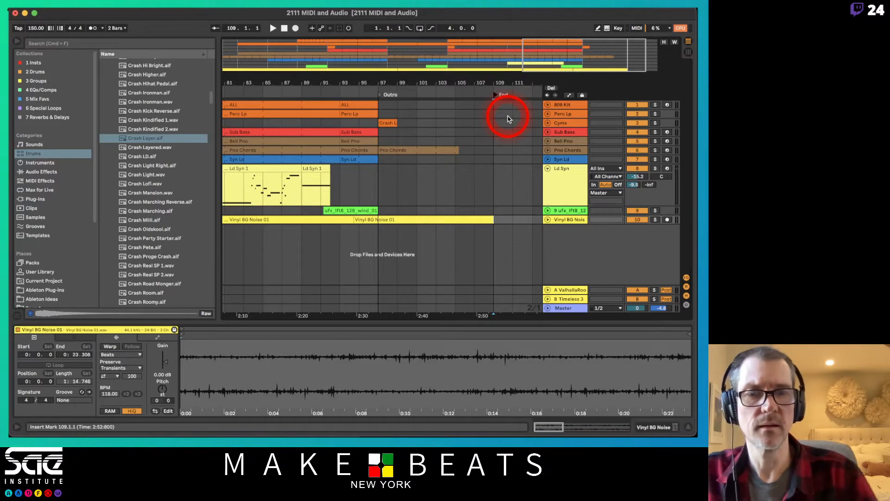
- Automate the Master track volume to fade out from the Outro at bar 97 to bar 109, and fold the Master track
{"action": "left_click", "coordinate": [548, 308]}
{"action": "key", "text": "a"}
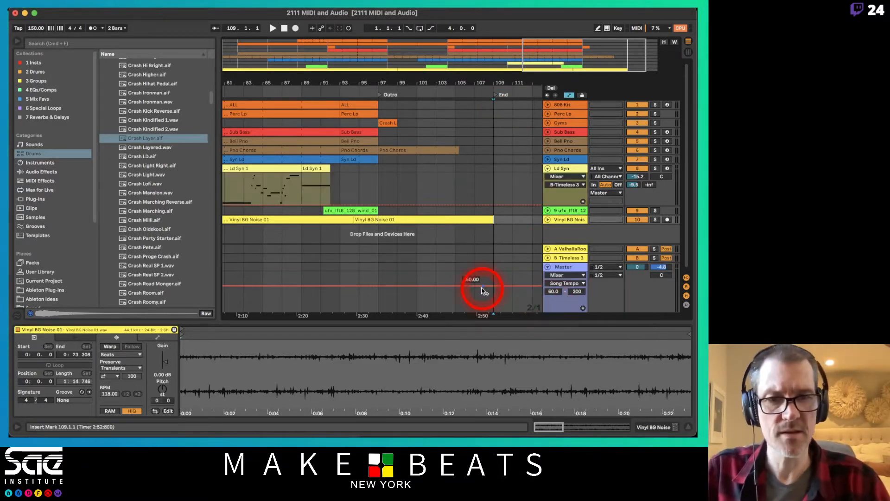
{"action": "left_click", "coordinate": [637, 267]}
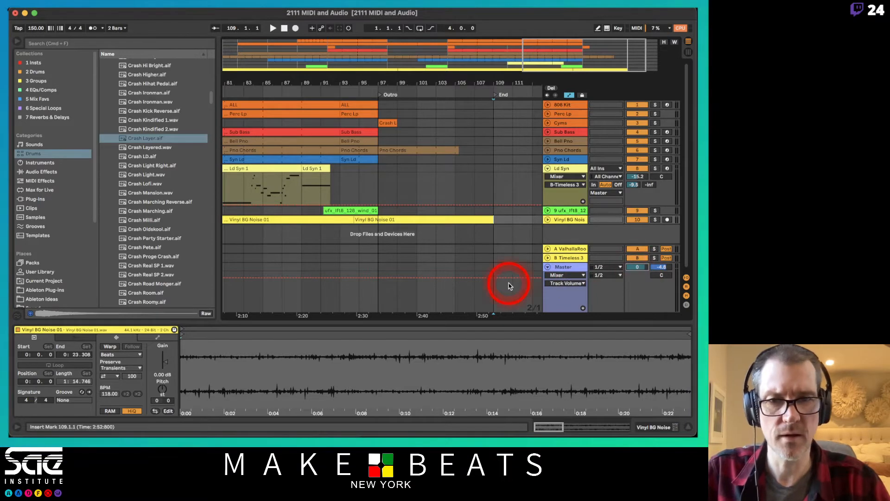
{"action": "left_click", "coordinate": [379, 277]}
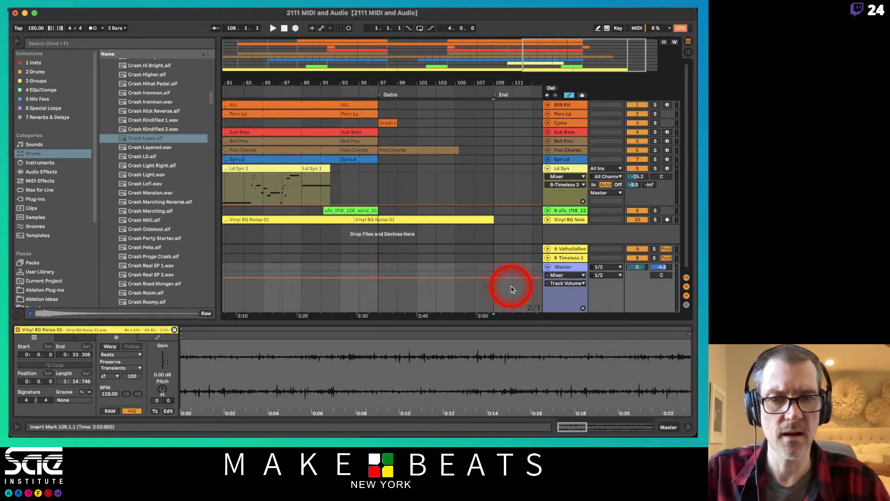
{"action": "left_click_drag", "start_coordinate": [495, 277], "coordinate": [456, 298]}
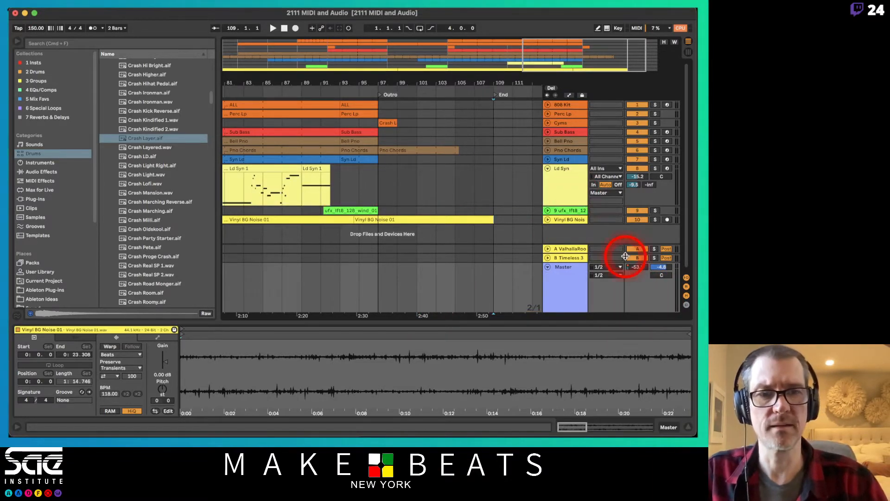
{"action": "left_click", "coordinate": [548, 268]}
- Fold the Ld Syn track, colour the ufx wind effect track yellow and colour the Ld Syn track blue
{"action": "left_click_drag", "start_coordinate": [475, 99], "coordinate": [82, 169]}
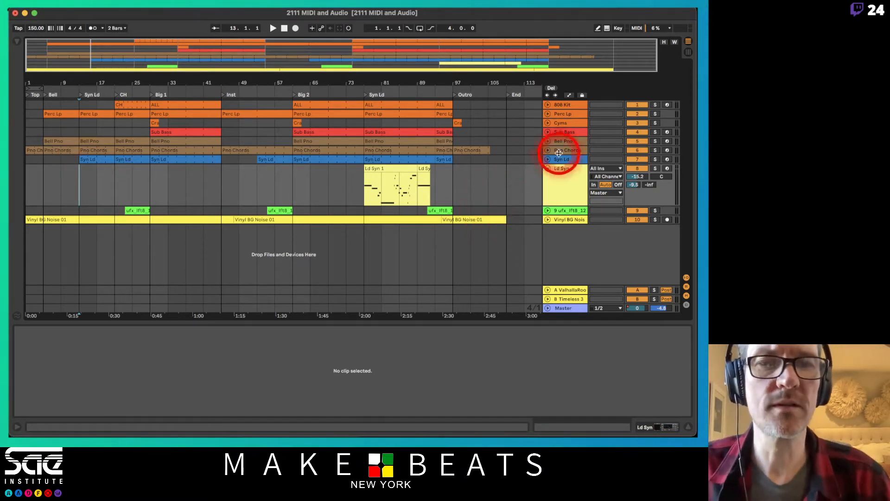
{"action": "left_click", "coordinate": [547, 169]}
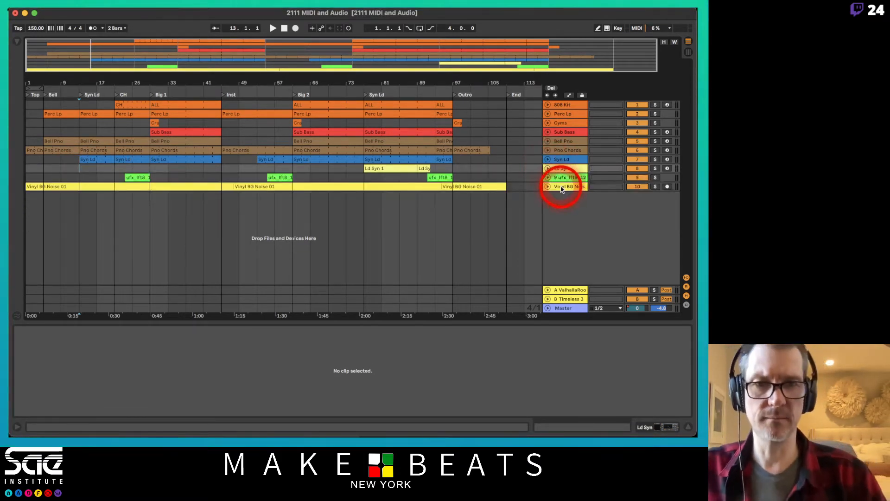
{"action": "left_click", "coordinate": [564, 177]}
{"action": "right_click", "coordinate": [566, 177]}
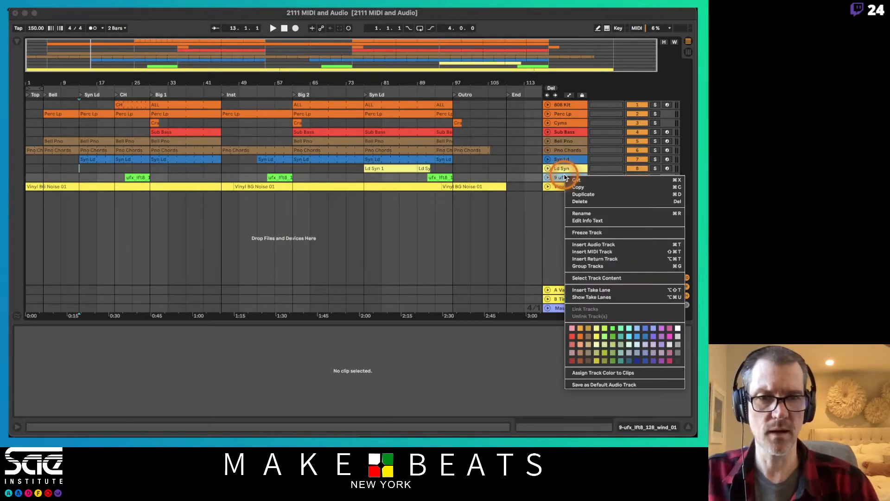
{"action": "left_click", "coordinate": [596, 328]}
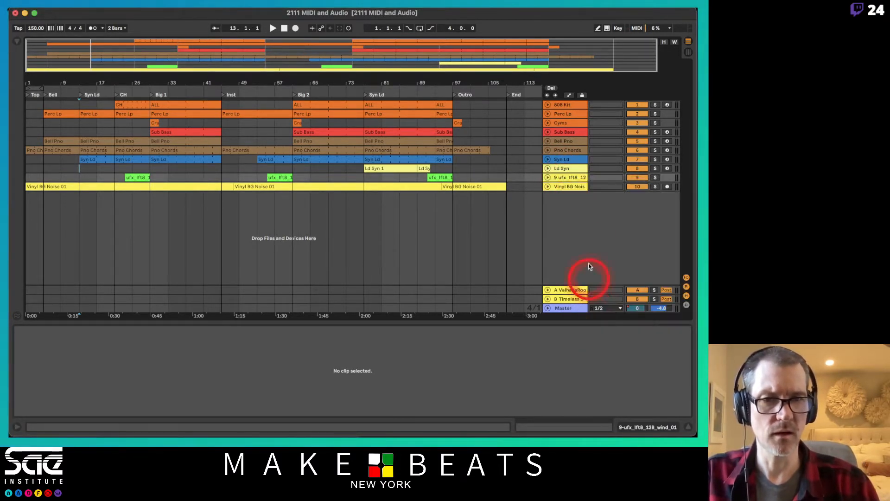
{"action": "right_click", "coordinate": [576, 170]}
{"action": "left_click", "coordinate": [655, 321]}
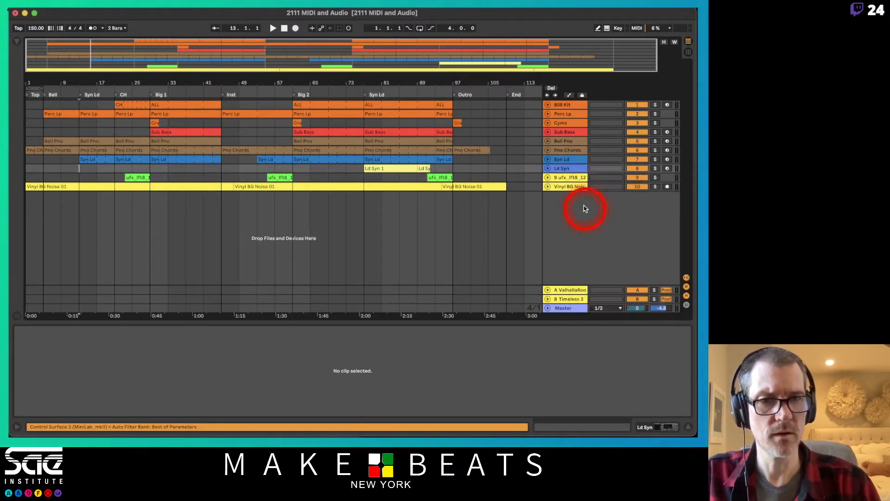
- Assign the track colours to the clips on the Syn Ld, Ld Syn and ufx wind effect tracks
{"action": "left_click", "coordinate": [571, 160]}
{"action": "right_click", "coordinate": [573, 177]}
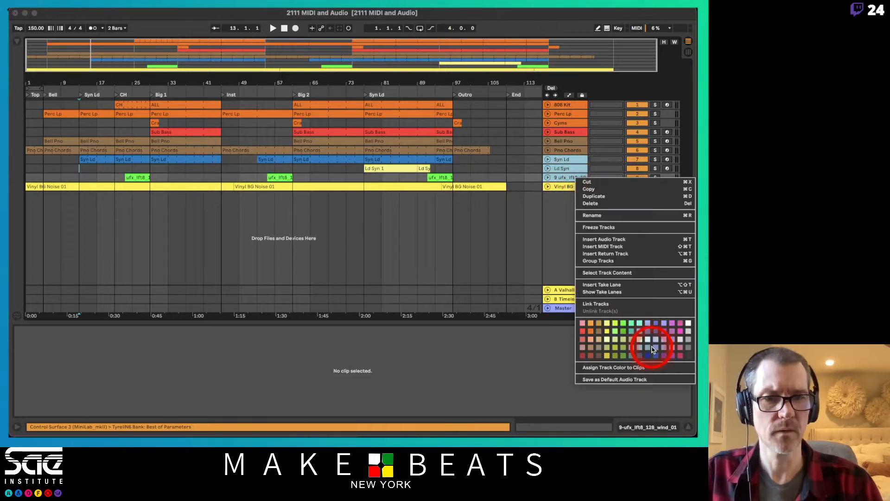
{"action": "left_click", "coordinate": [644, 367]}
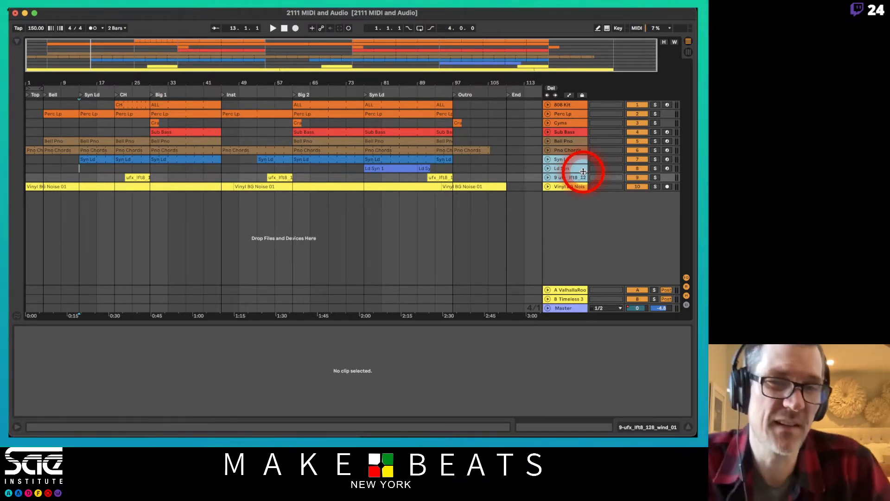
- Insert an audio track below Vinyl BG Noise, name it "Vocal 1" and colour it green
{"action": "left_click", "coordinate": [573, 187]}
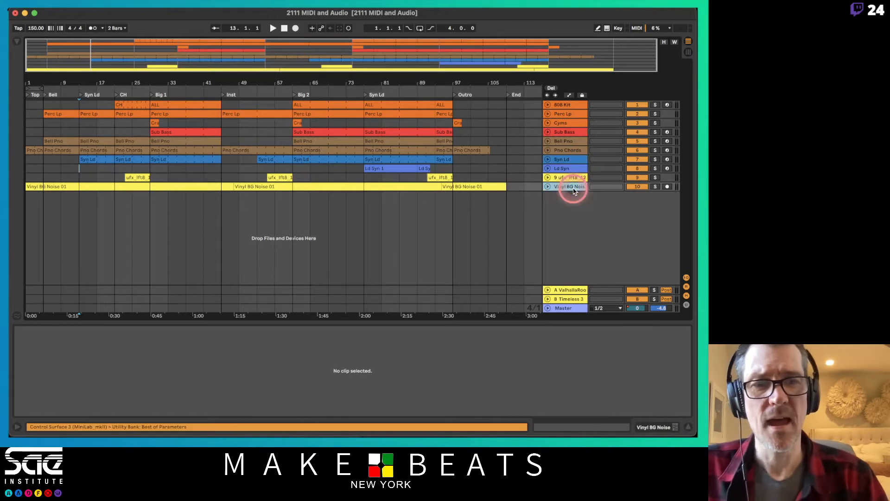
{"action": "key", "text": "super+t"}
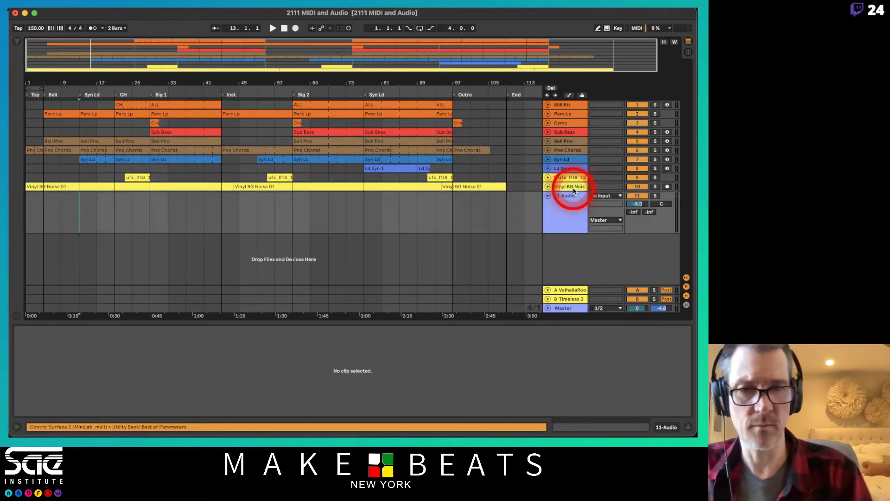
{"action": "key", "text": "super+r"}
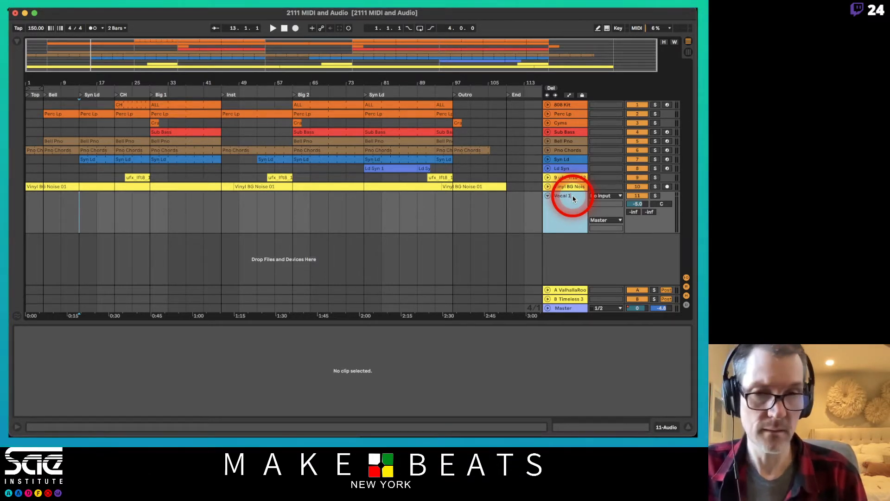
{"action": "type", "text": "Vocal 1"}
{"action": "key", "text": "Return"}
{"action": "right_click", "coordinate": [572, 195]}
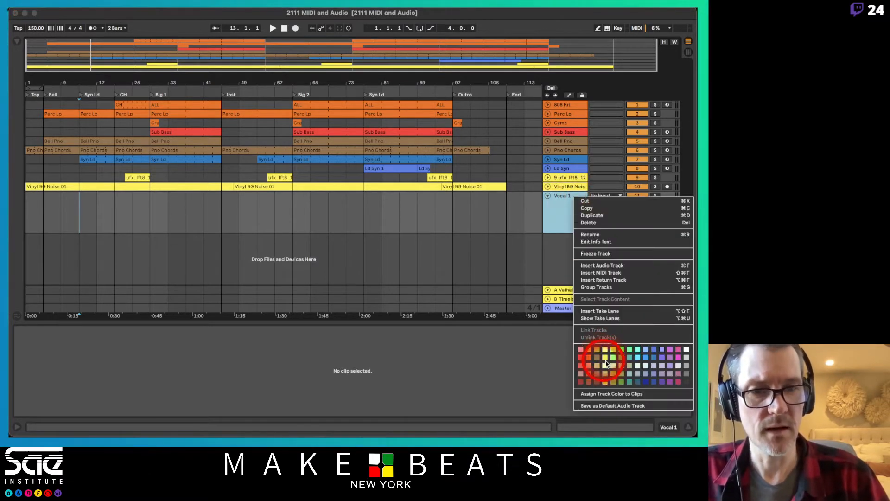
{"action": "left_click", "coordinate": [622, 382]}
{"action": "left_click", "coordinate": [563, 205]}
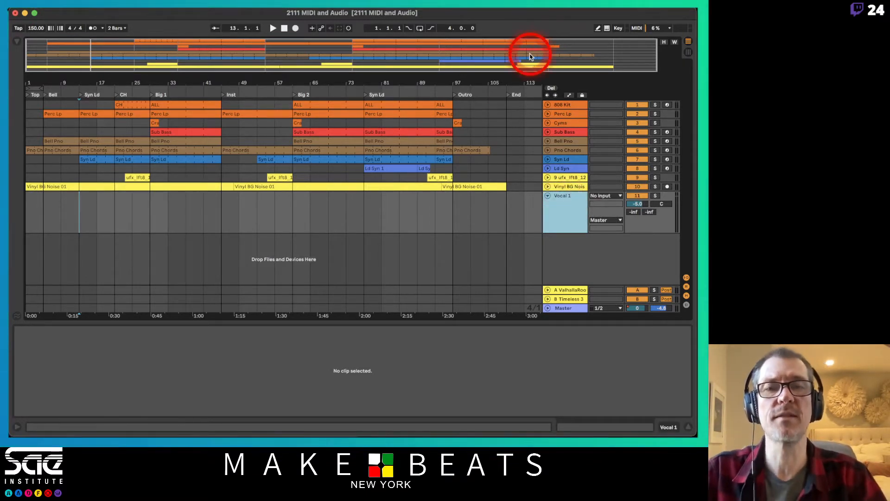
- Review the audio device, sample rate and buffer size settings in the audio preferences
{"action": "key", "text": "super+comma"}
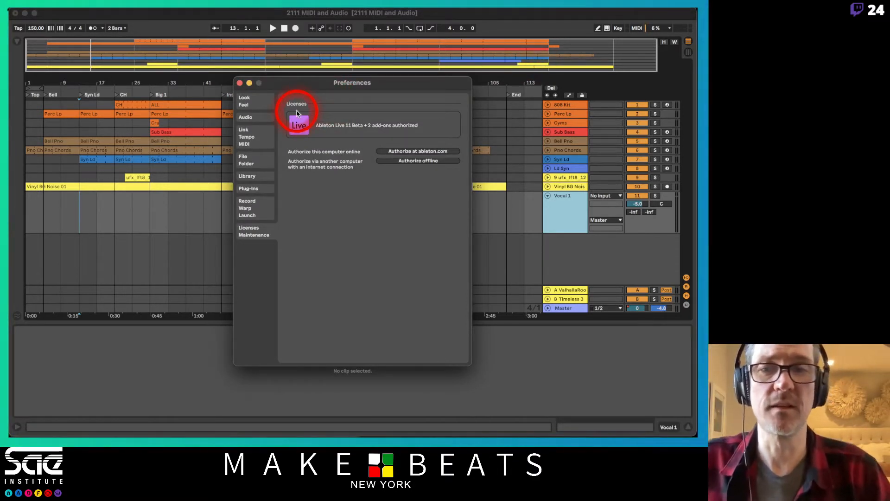
{"action": "left_click", "coordinate": [260, 122]}
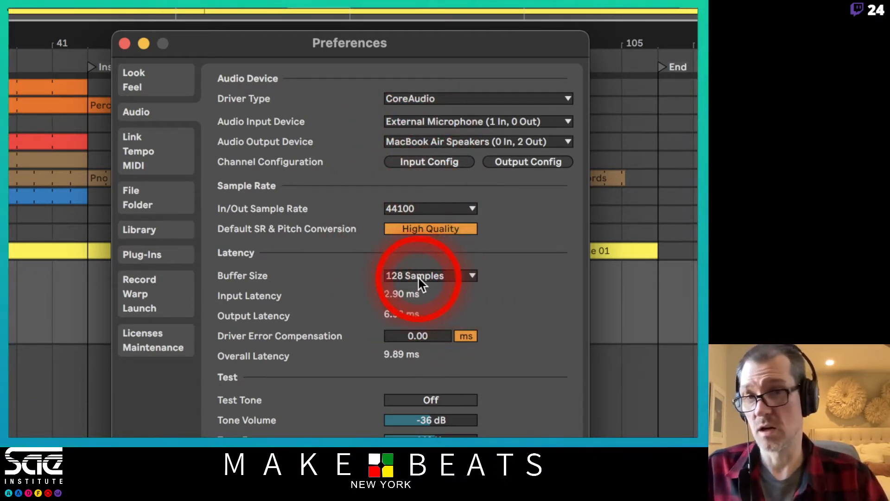
{"action": "left_click", "coordinate": [125, 44]}
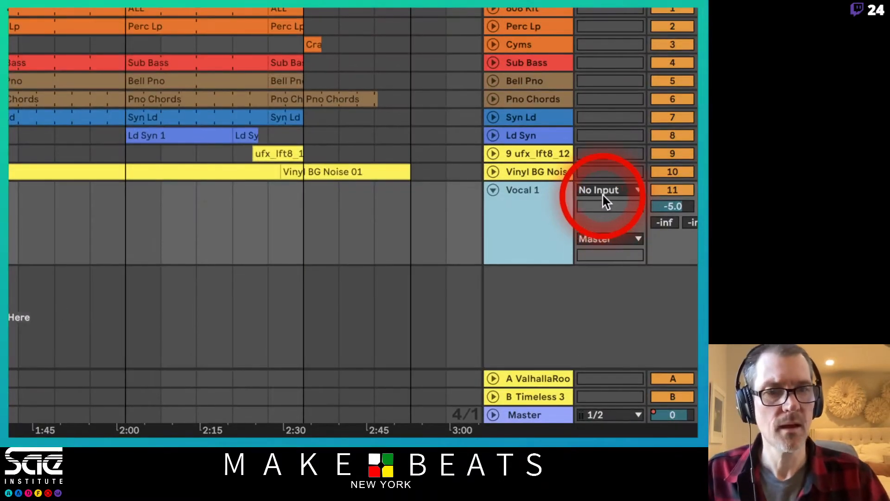
- Set Vocal 1's audio input to Ext. In and open the input channel configuration in the audio preferences
{"action": "left_click", "coordinate": [599, 192]}
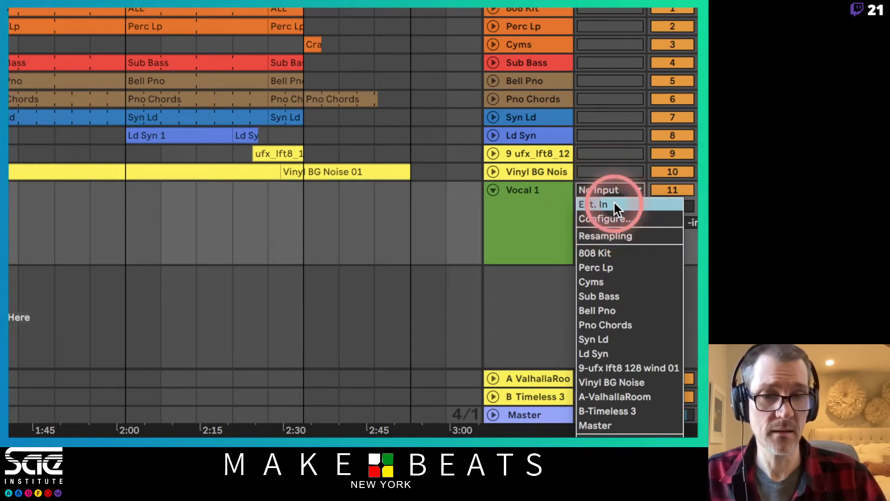
{"action": "left_click", "coordinate": [613, 204]}
{"action": "left_click", "coordinate": [613, 206]}
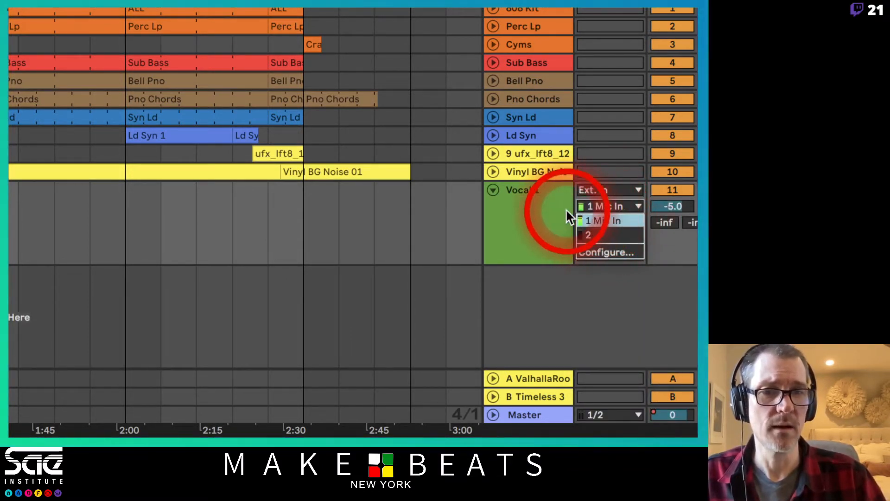
{"action": "left_click", "coordinate": [603, 245]}
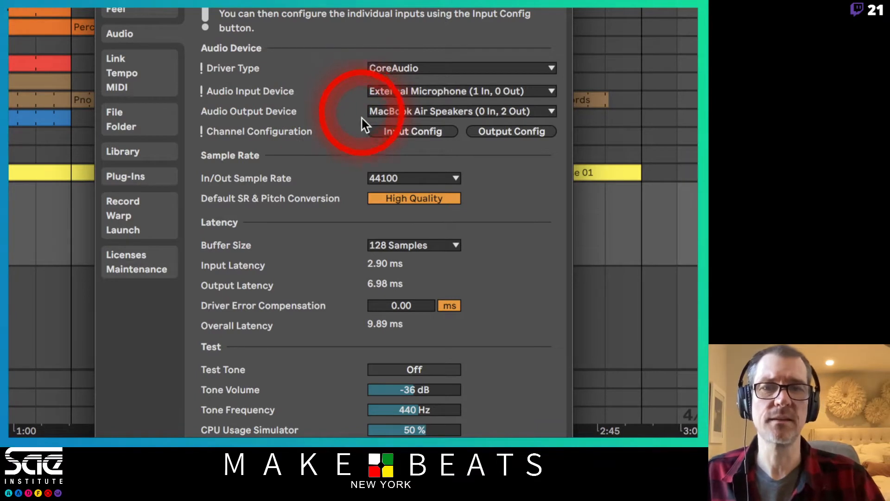
{"action": "left_click", "coordinate": [424, 129]}
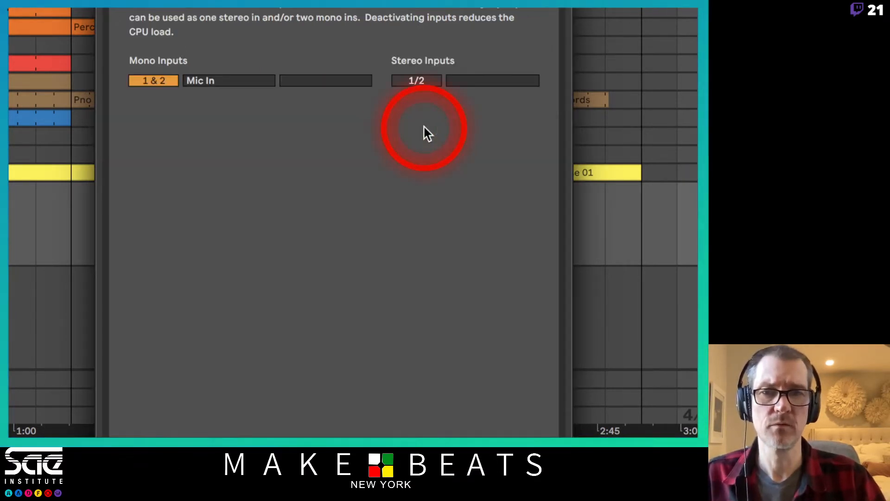
- Name the two mono inputs "Mic In 1" and "Mic In 2" in the input configuration
{"action": "double_click", "coordinate": [236, 82]}
{"action": "left_click", "coordinate": [296, 82]}
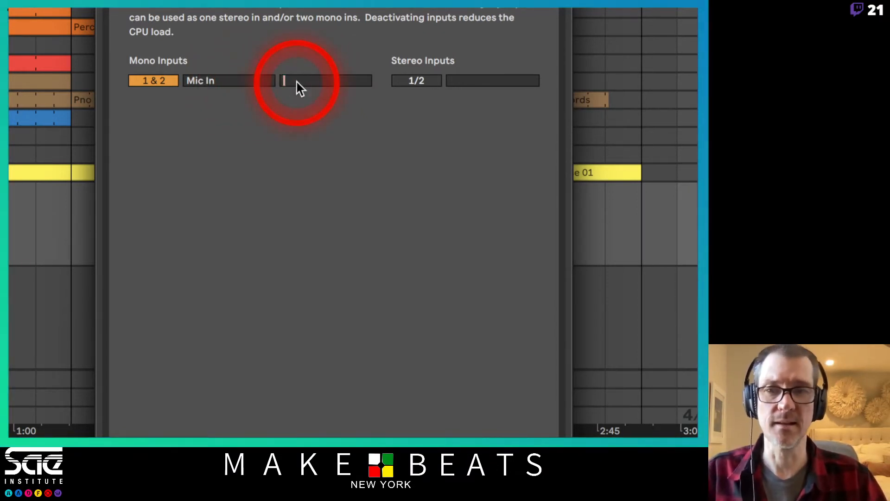
{"action": "left_click", "coordinate": [251, 79]}
{"action": "type", "text": "1"}
{"action": "left_click", "coordinate": [310, 79]}
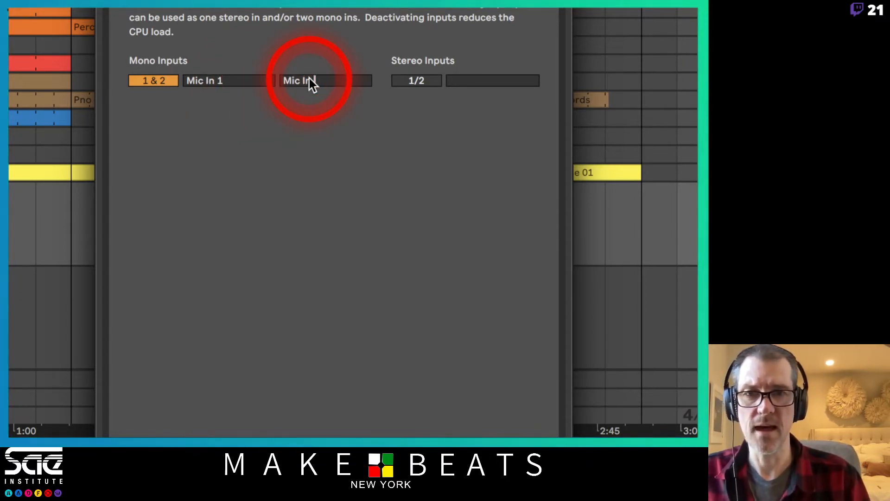
- Clear the second mono input's name, rename the first to "Mic In", and close the input configuration and preferences
{"action": "triple_click", "coordinate": [310, 78]}
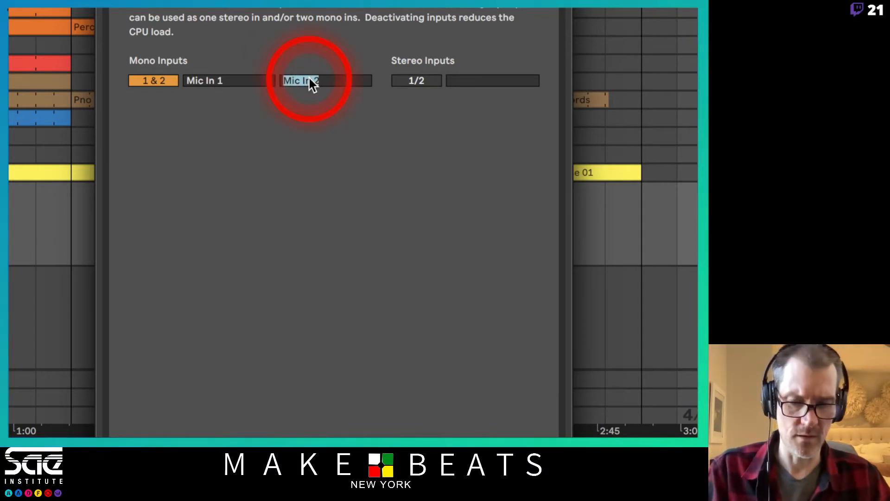
{"action": "key", "text": "BackSpace"}
{"action": "left_click", "coordinate": [231, 80]}
{"action": "key", "text": "BackSpace"}
{"action": "key", "text": "BackSpace"}
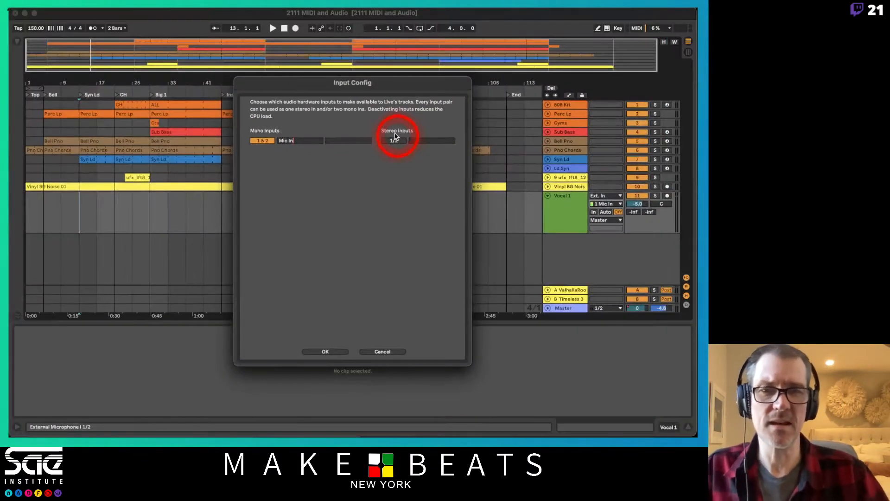
{"action": "left_click", "coordinate": [326, 352]}
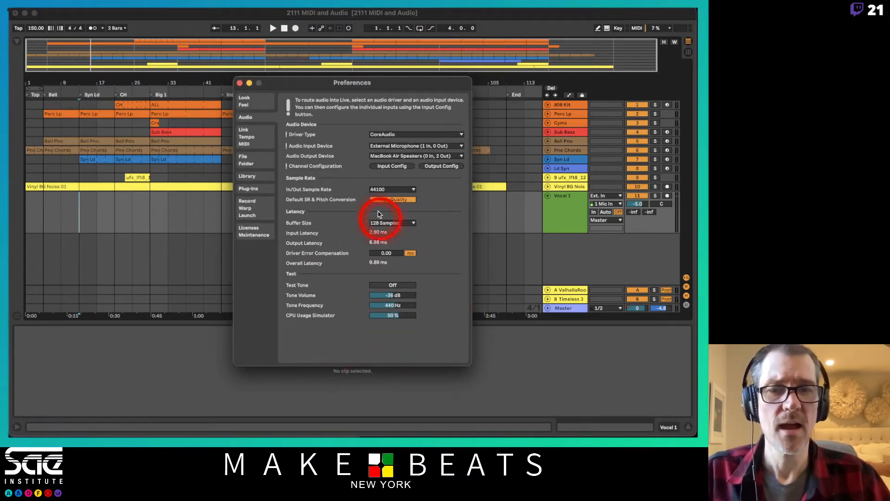
{"action": "left_click", "coordinate": [240, 83]}
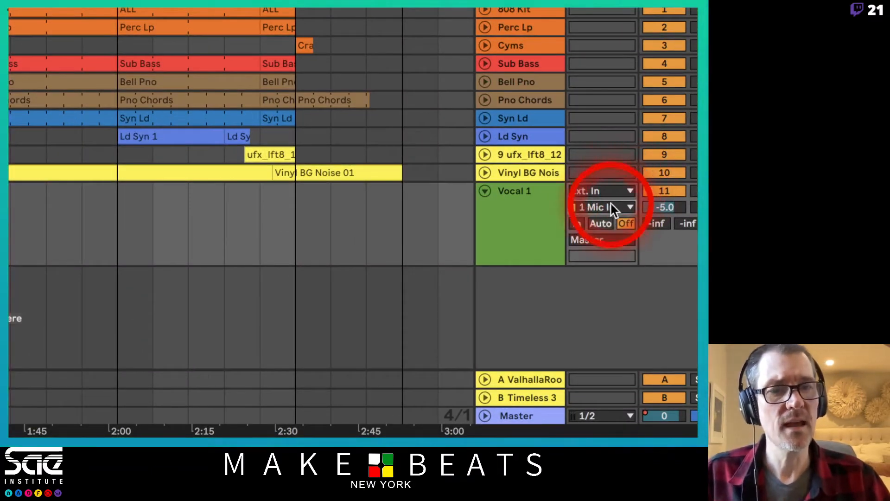
- Check Vocal 1's input channel choices, arm the track for recording, and try Auto monitoring before setting it to Off
{"action": "left_click", "coordinate": [611, 206]}
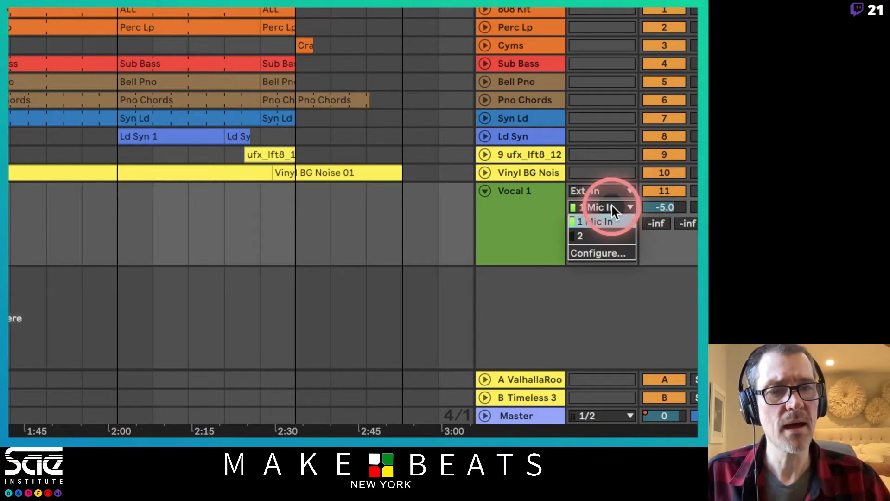
{"action": "left_click", "coordinate": [551, 219]}
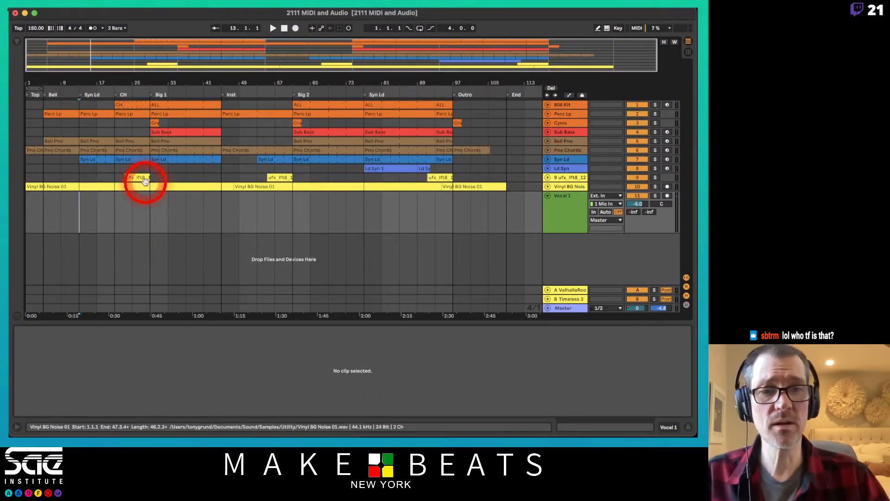
{"action": "left_click", "coordinate": [668, 195]}
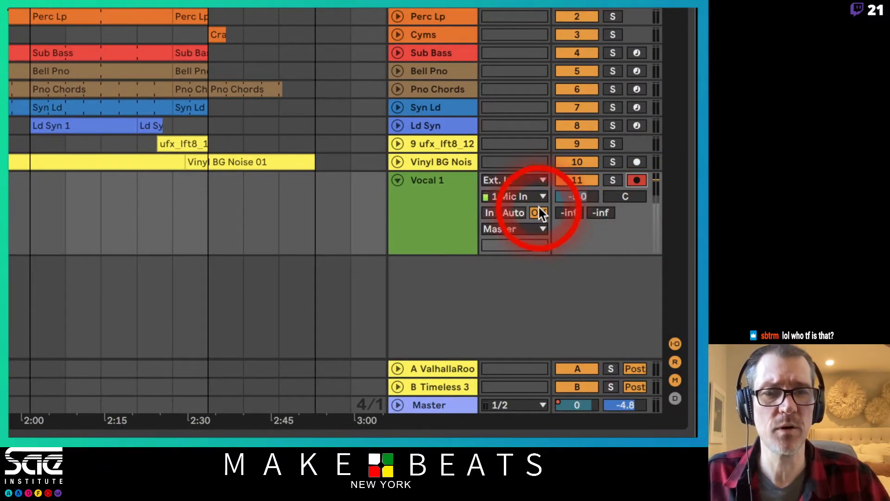
{"action": "left_click", "coordinate": [519, 211]}
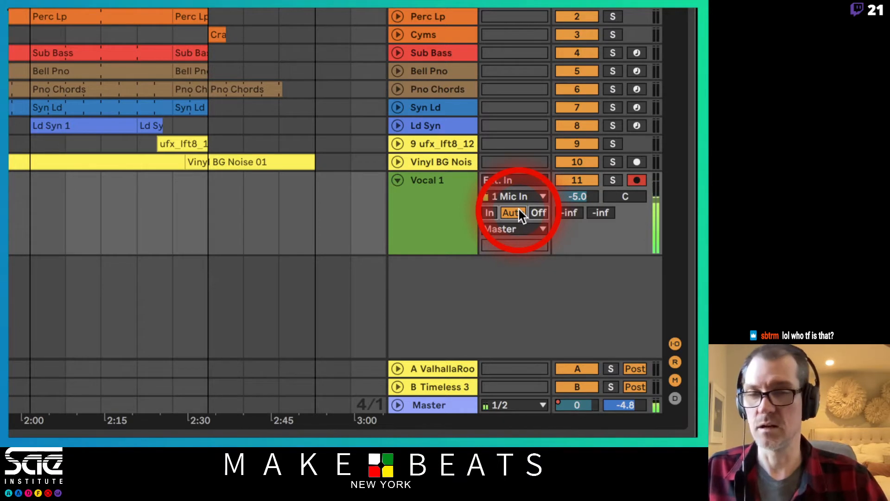
{"action": "left_click", "coordinate": [538, 212]}
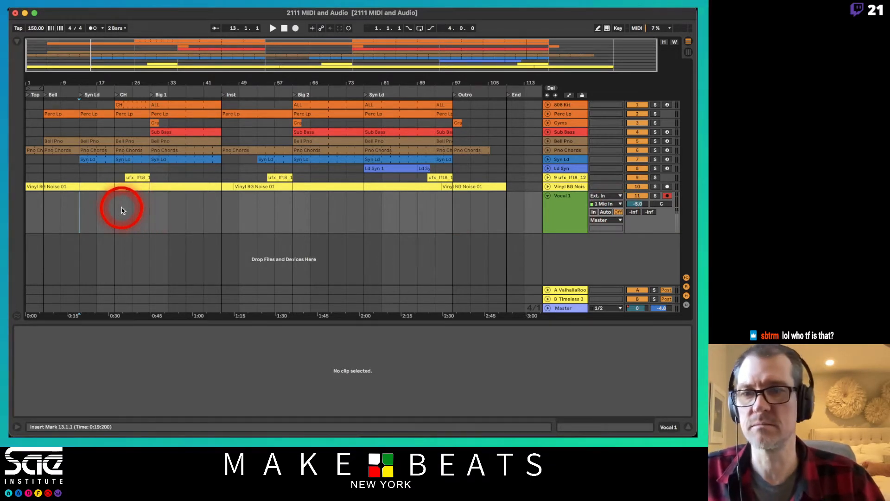
- Play the arrangement from the CH section at bar 21 and place the insert marker on Vocal 1 at bar 13
{"action": "left_click", "coordinate": [121, 210]}
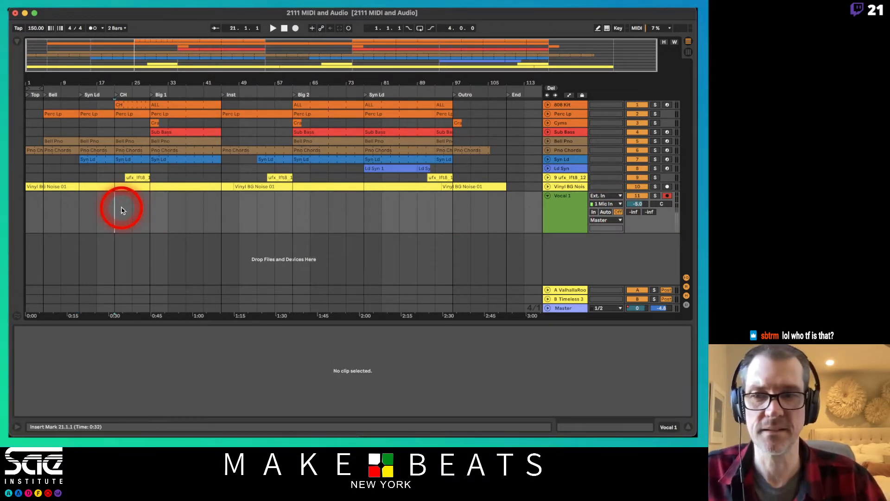
{"action": "key", "text": "space"}
{"action": "left_click_drag", "start_coordinate": [132, 83], "coordinate": [135, 86]}
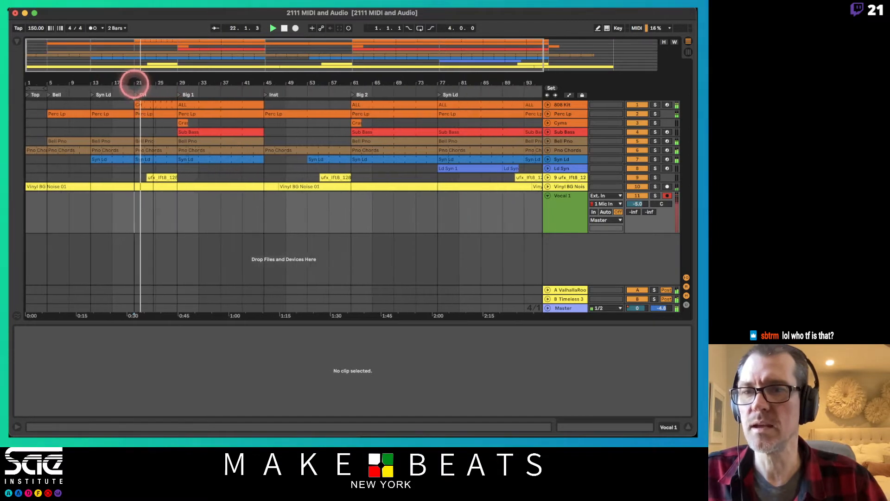
{"action": "left_click", "coordinate": [90, 212]}
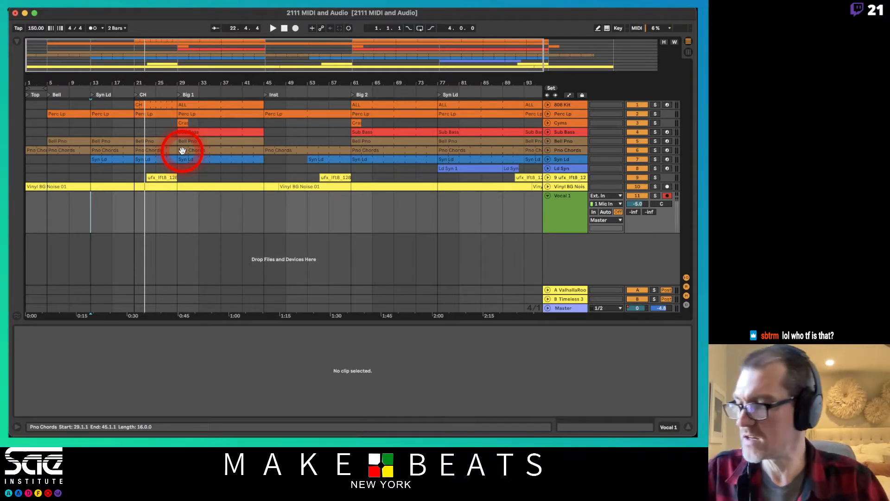
- Switch to TextEdit and start a new lyrics document with the lines "My dog is cute", "she's furry", "she's tiny" and "she's little"
{"action": "key", "text": "super+Tab"}
{"action": "key", "text": "super+Tab"}
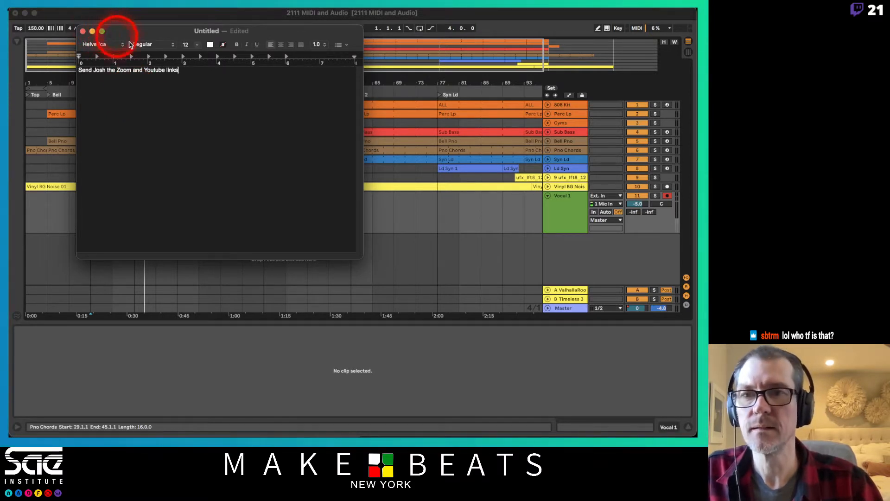
{"action": "key", "text": "super+n"}
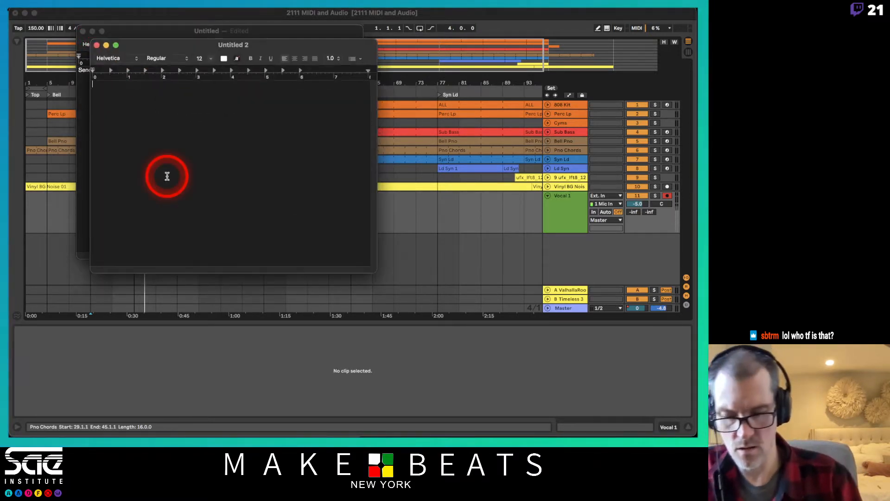
{"action": "type", "text": "My dog is "}
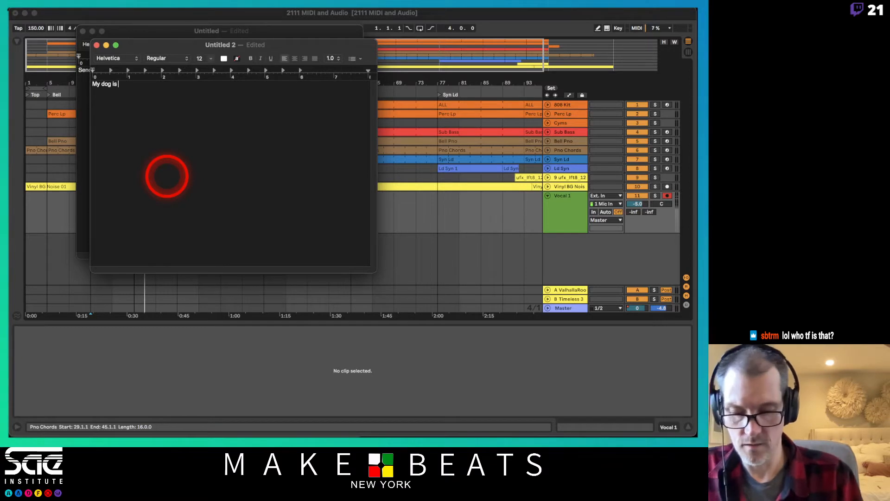
{"action": "type", "text": "cute she"}
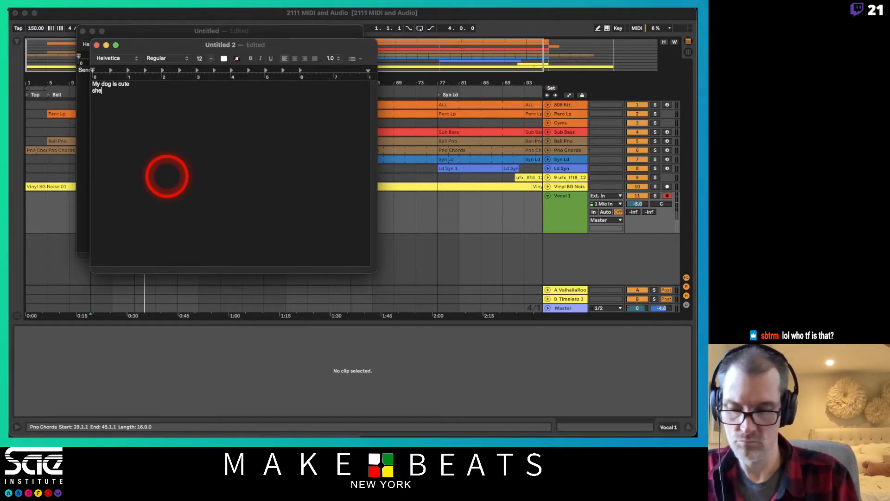
{"action": "type", "text": "'s furry"}
{"action": "key", "text": "Return"}
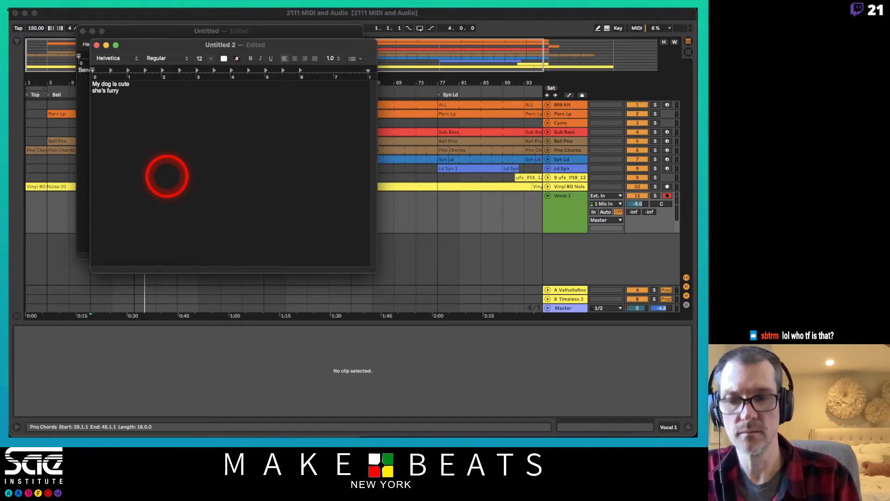
{"action": "type", "text": "she's "}
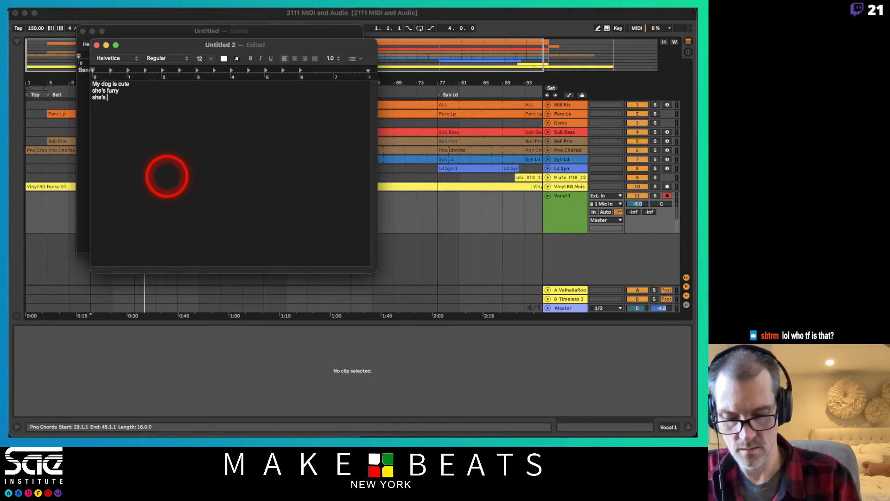
{"action": "type", "text": "tiny she"}
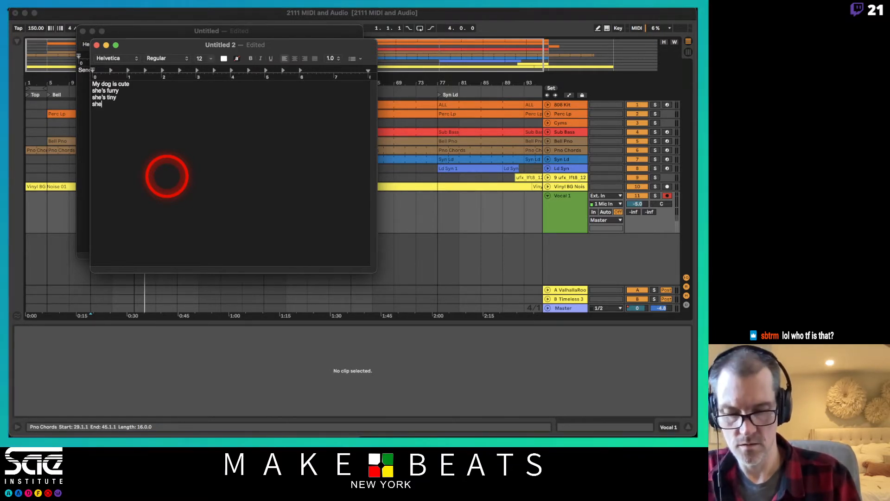
{"action": "type", "text": "'s little "}
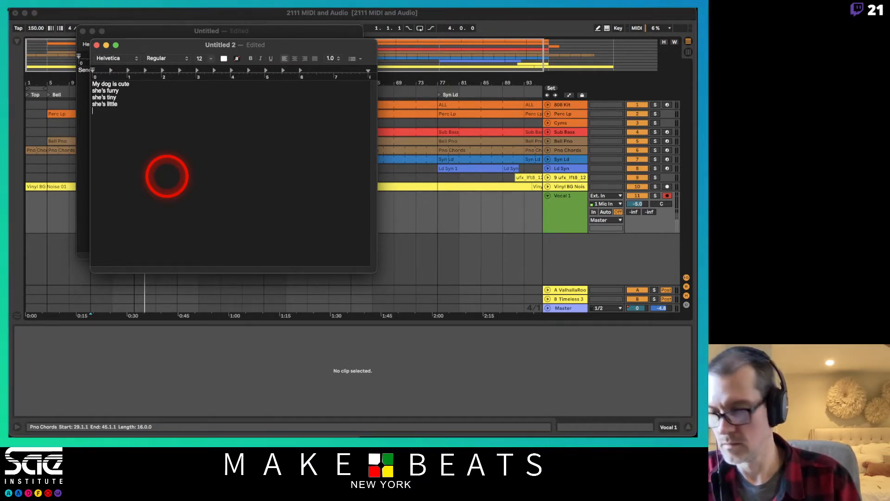
- Add the lyric lines "All the people love her" and "Cause she looks like creature", followed by a blank line
{"action": "type", "text": "All th"}
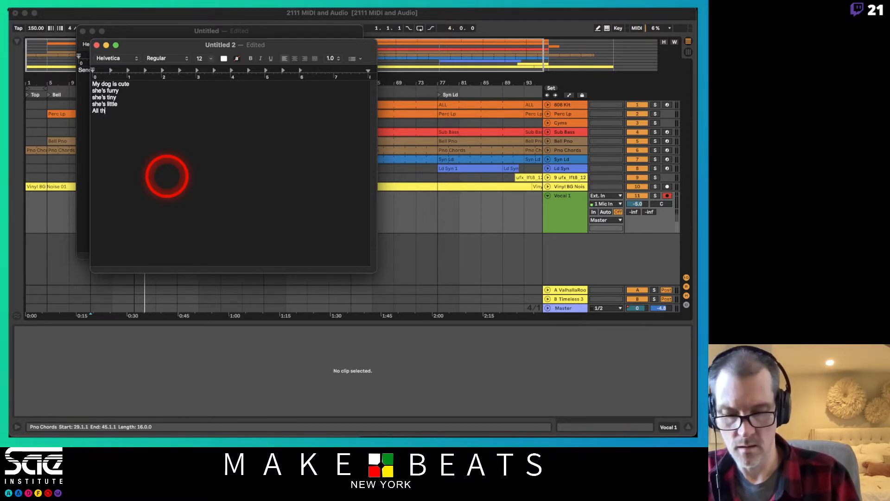
{"action": "type", "text": "e people on the"}
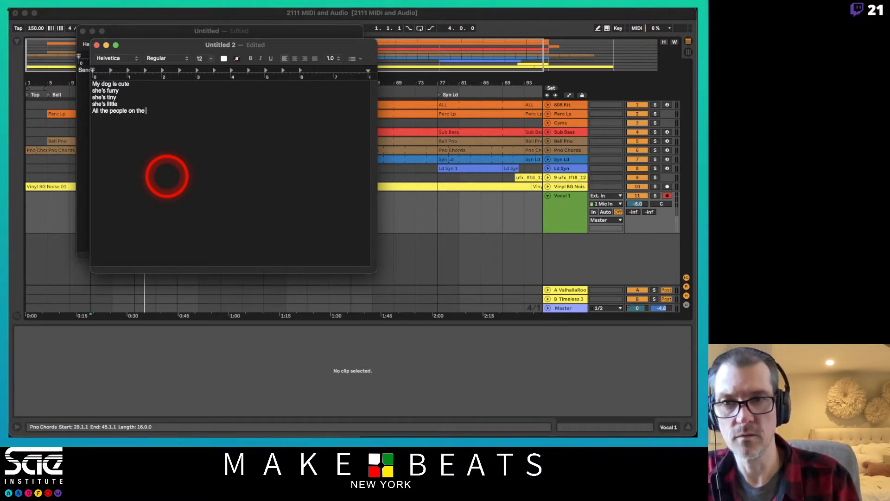
{"action": "key", "text": "BackSpace"}
{"action": "key", "text": "BackSpace"}
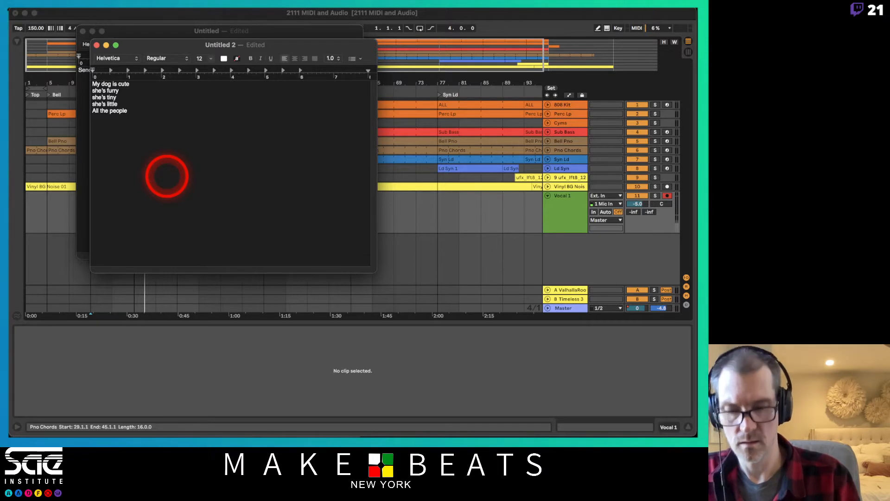
{"action": "type", "text": "love"}
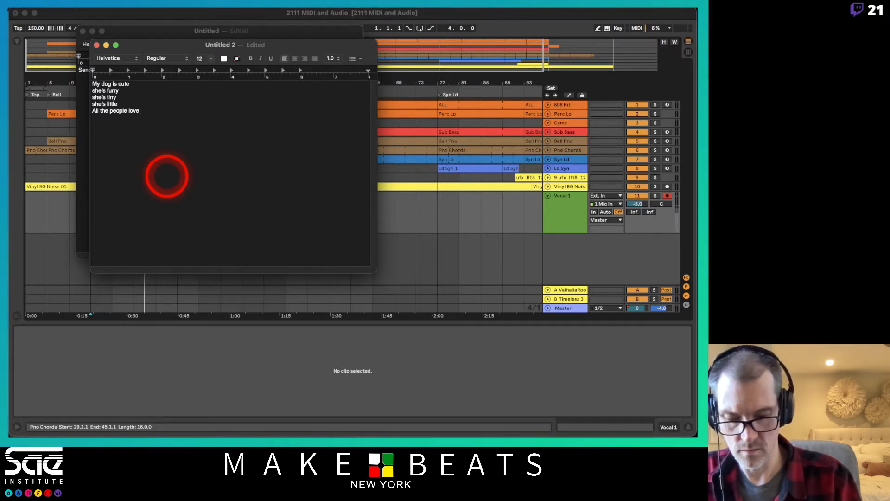
{"action": "type", "text": " y"}
{"action": "key", "text": "BackSpace"}
{"action": "type", "text": "her "}
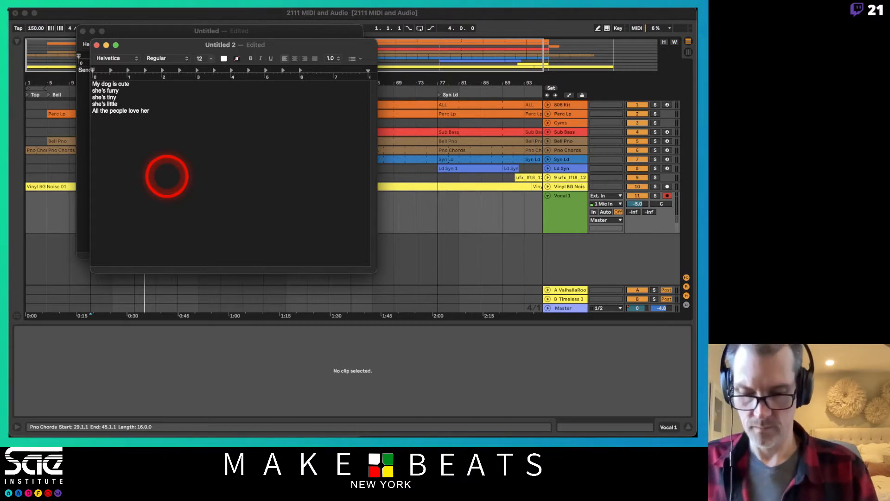
{"action": "type", "text": "Cause "}
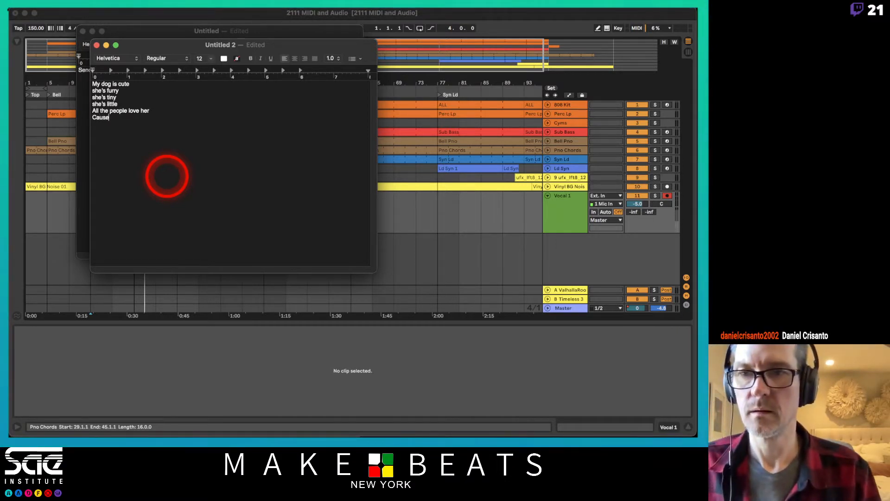
{"action": "type", "text": "she looks"}
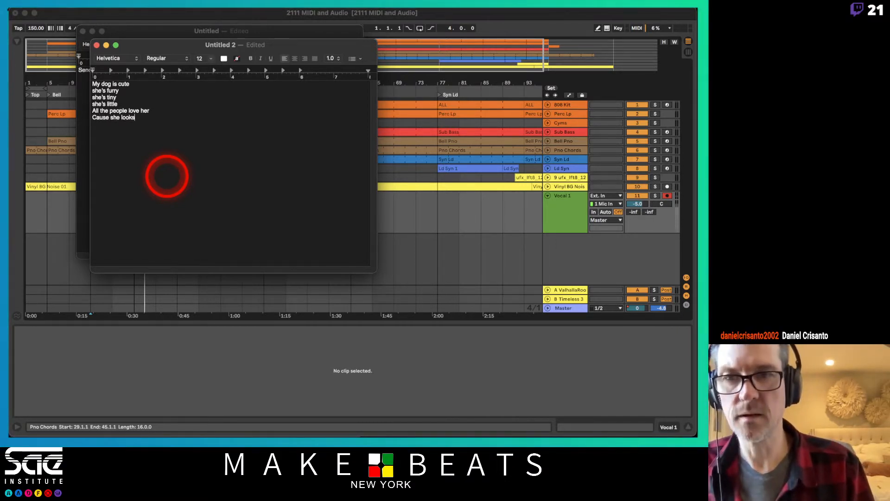
{"action": "type", "text": " like creature"}
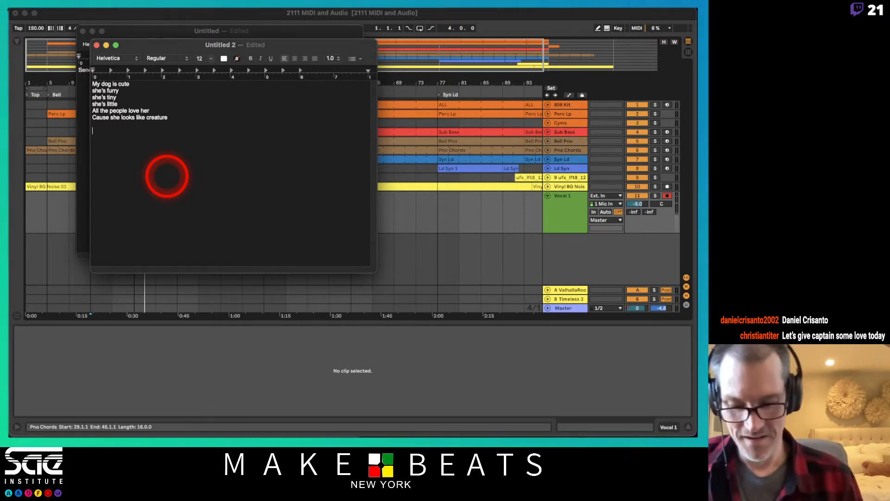
{"action": "type", "text": "Her boy"}
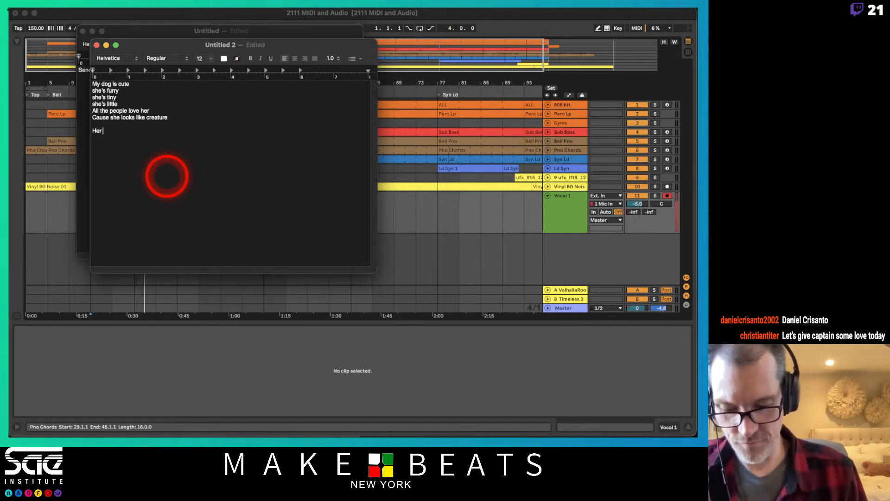
{"action": "key", "text": "BackSpace"}
{"action": "key", "text": "BackSpace"}
{"action": "key", "text": "BackSpace"}
{"action": "key", "text": "BackSpace"}
{"action": "key", "text": "BackSpace"}
{"action": "key", "text": "BackSpace"}
{"action": "key", "text": "BackSpace"}
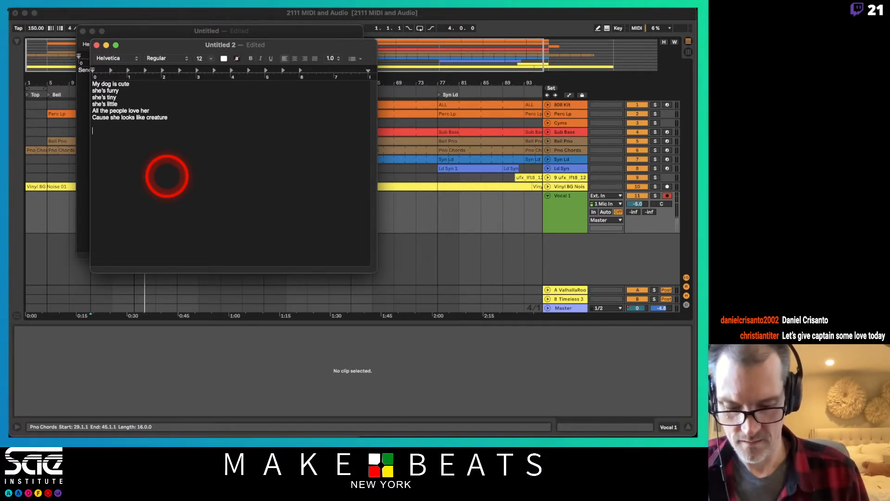
- Begin the second verse with the line "Luna got a boyfriend" and start a new line below it
{"action": "type", "text": "Luna got a "}
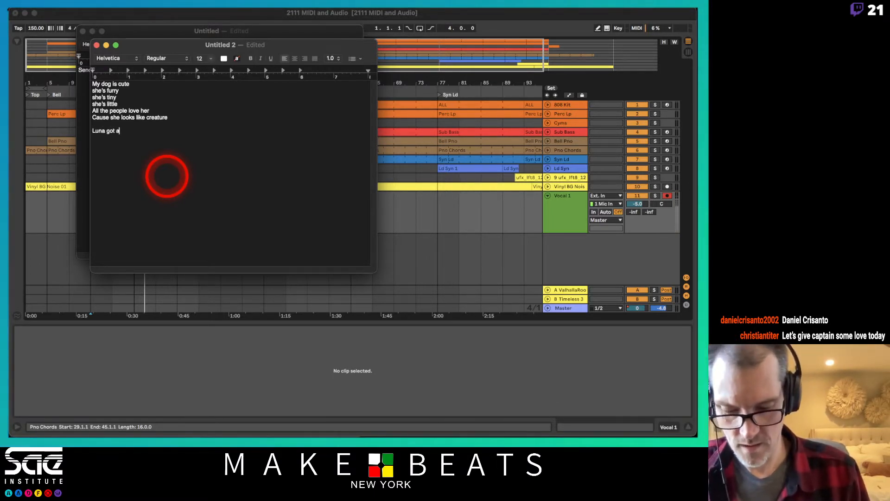
{"action": "type", "text": "boyfrien"}
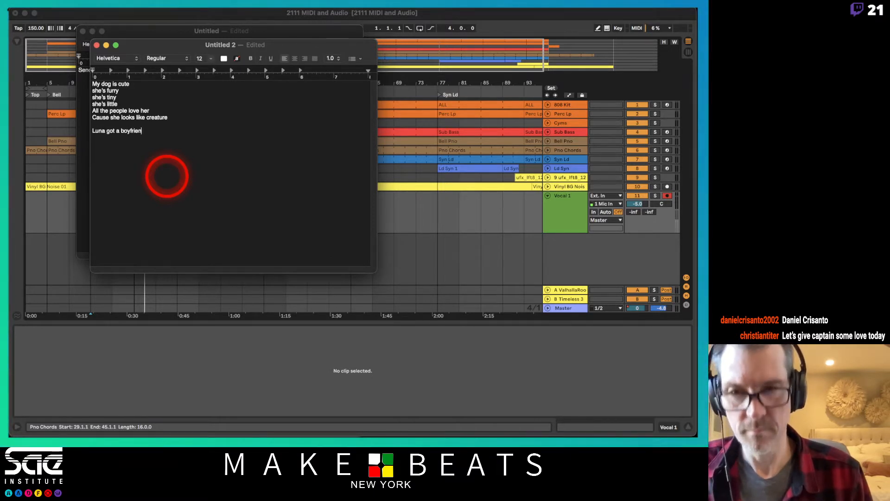
{"action": "type", "text": "d"}
{"action": "key", "text": "Return"}
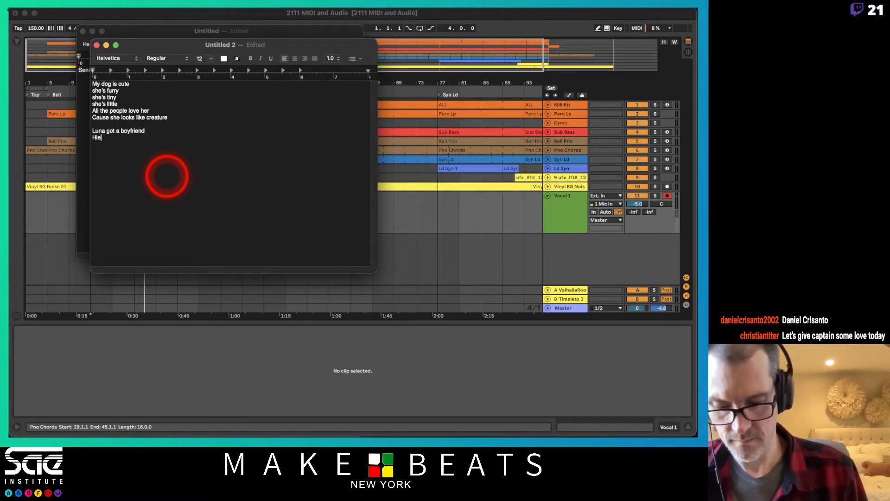
- Add the lyric lines "His name is Captain" and "He's a ruff tuff little guy" to the second verse
{"action": "type", "text": "His name is "}
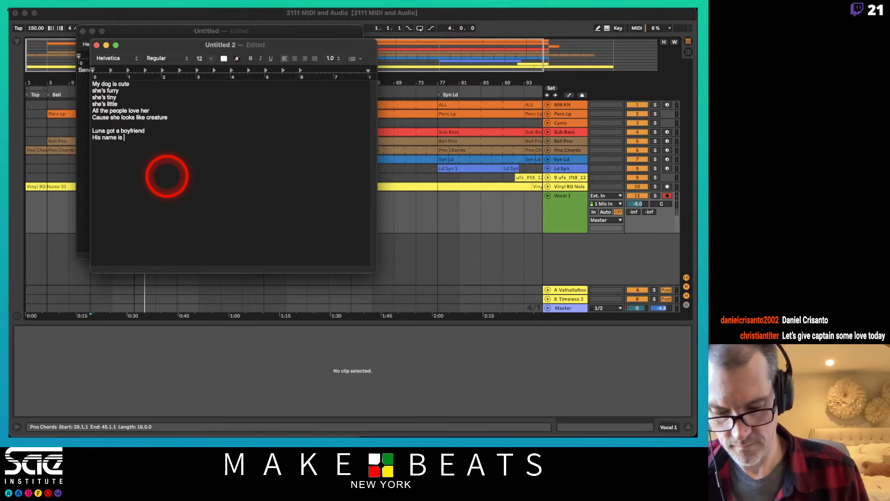
{"action": "type", "text": "Captain "}
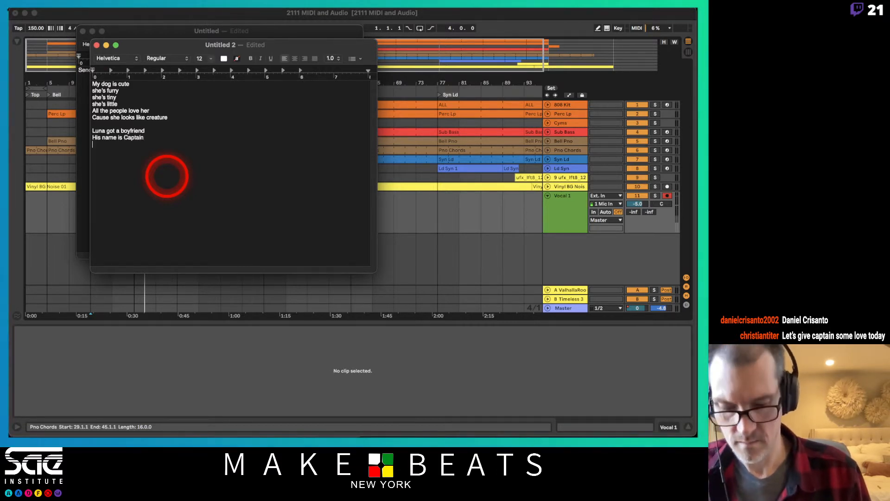
{"action": "type", "text": "He's a"}
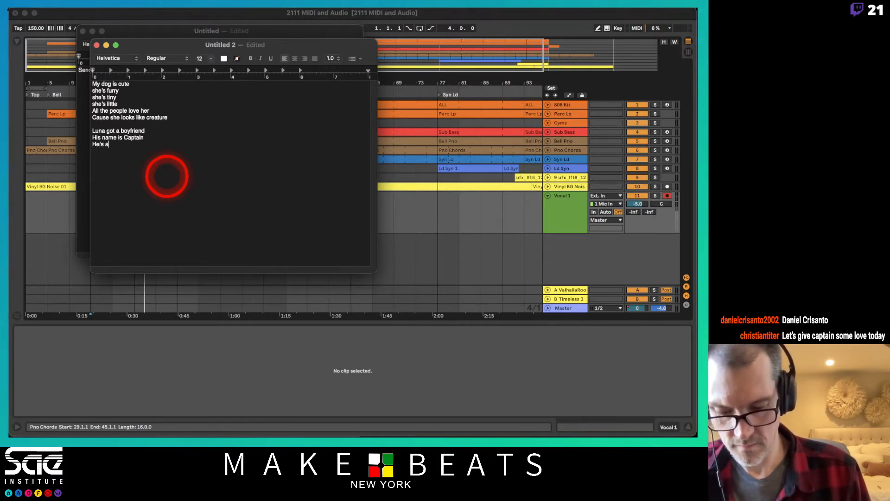
{"action": "type", "text": " ruff tu"}
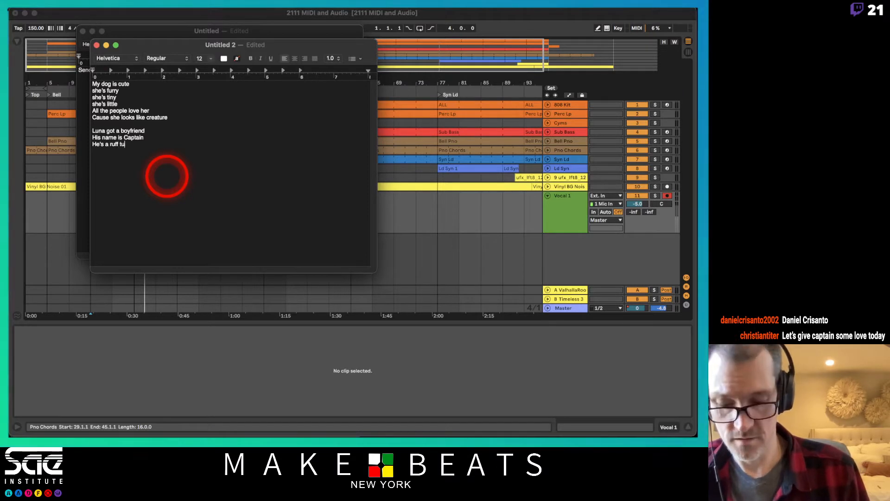
{"action": "type", "text": "ff"}
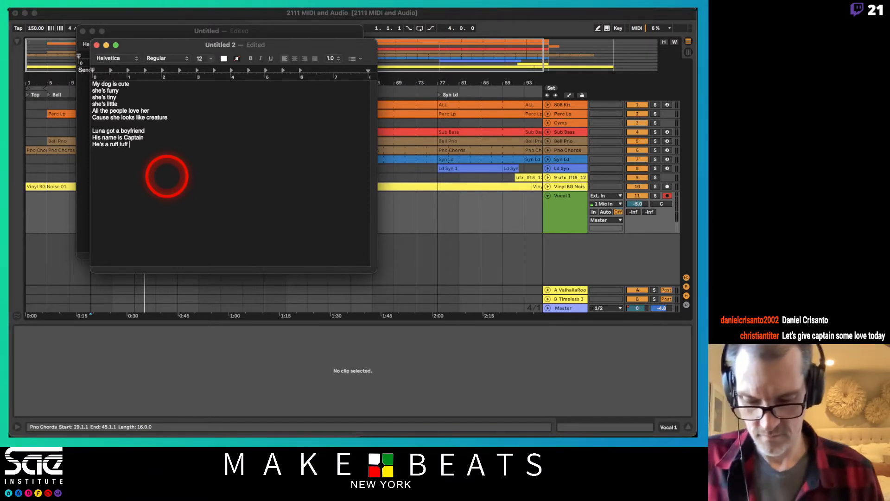
{"action": "type", "text": " lit"}
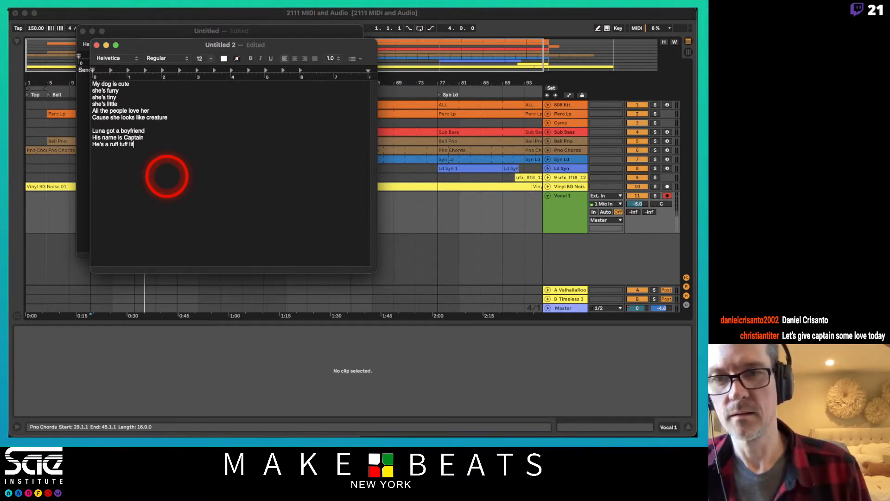
{"action": "type", "text": "tle"}
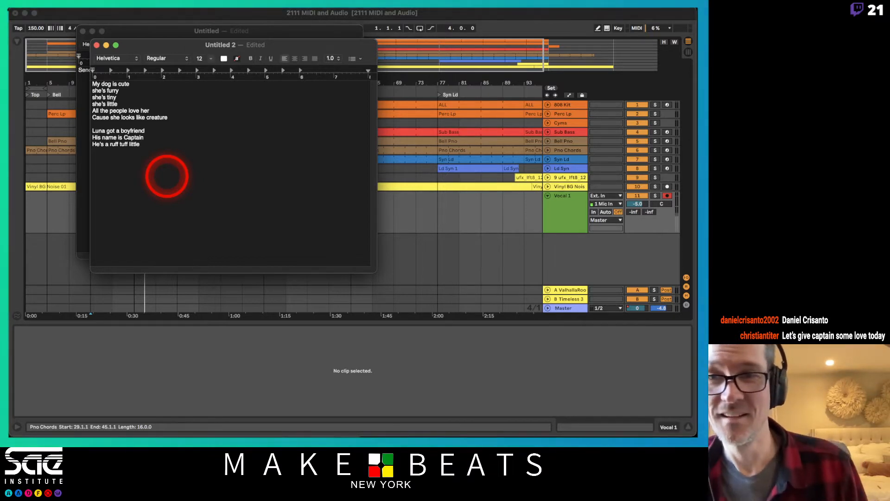
{"action": "type", "text": "uy"}
{"action": "key", "text": "Return"}
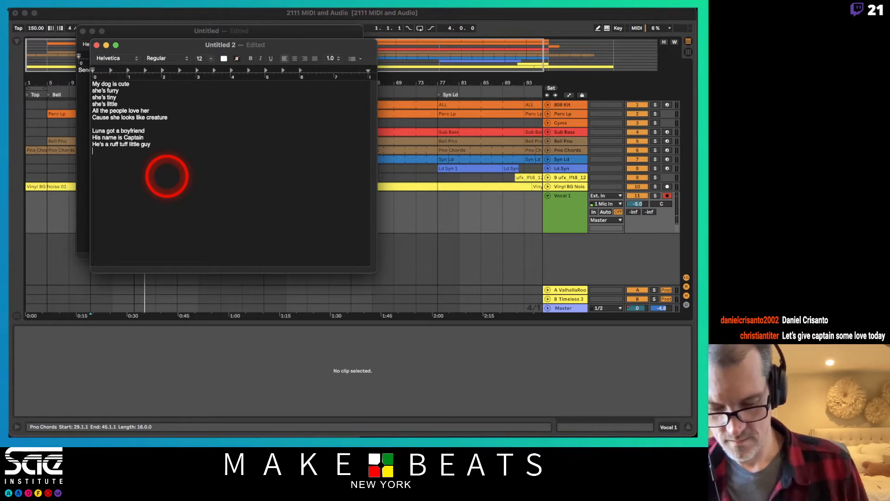
- Complete the second verse with the lines "He's always on the lookout" and "For some butts to sniff"
{"action": "type", "text": "He's al"}
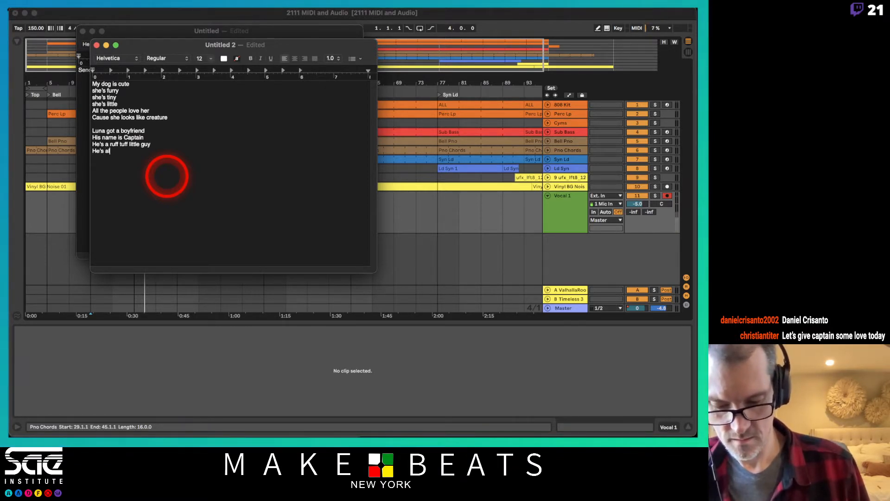
{"action": "type", "text": "ways on the "}
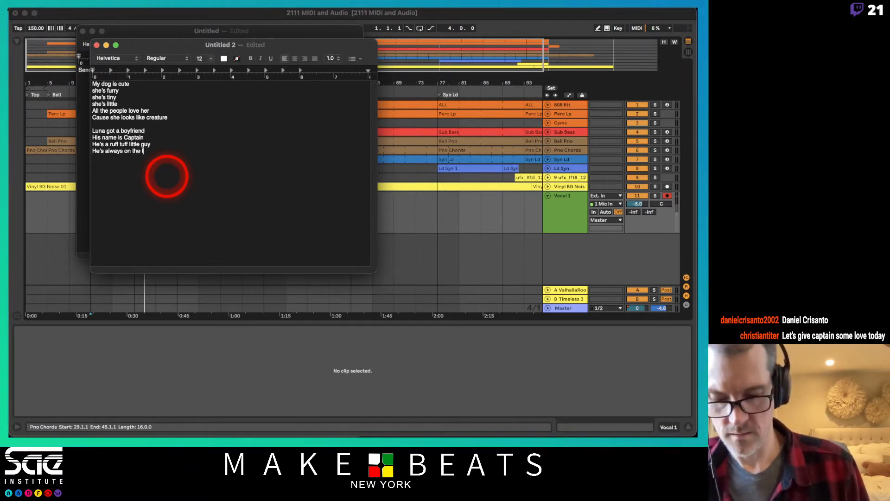
{"action": "type", "text": "lookeed"}
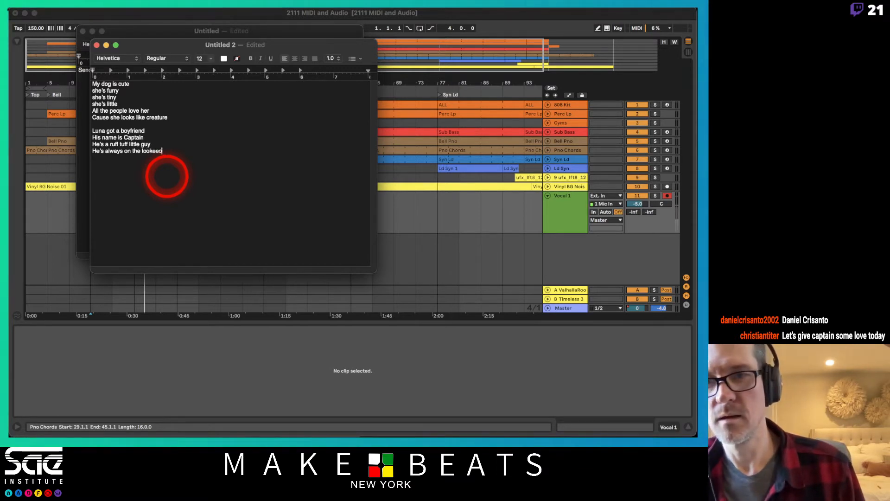
{"action": "key", "text": "BackSpace"}
{"action": "key", "text": "BackSpace"}
{"action": "key", "text": "BackSpace"}
{"action": "type", "text": "out "}
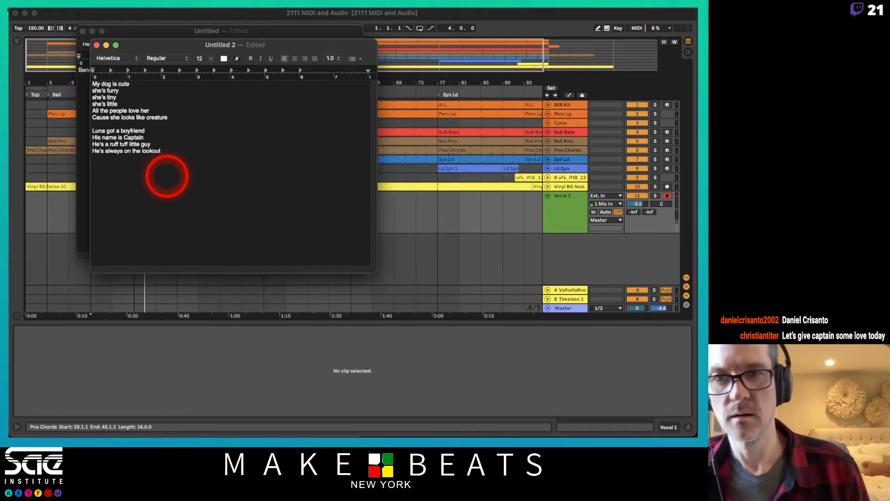
{"action": "type", "text": "For som"}
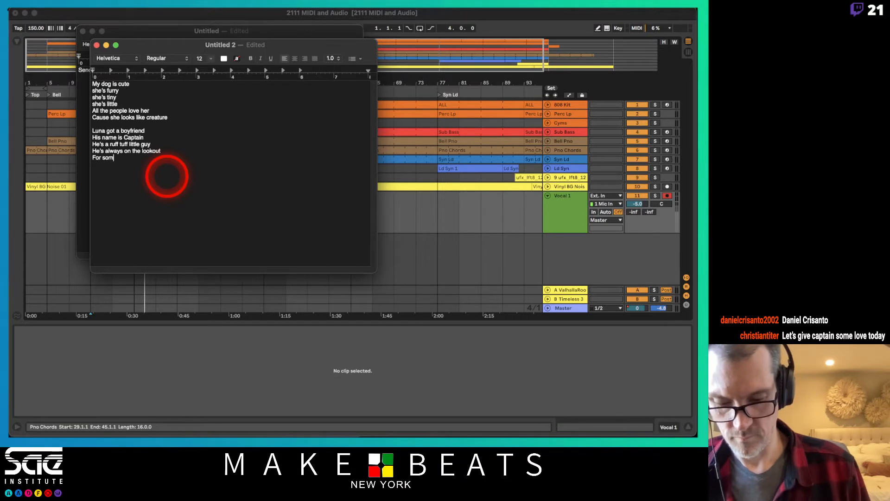
{"action": "type", "text": "e butts to sniff"}
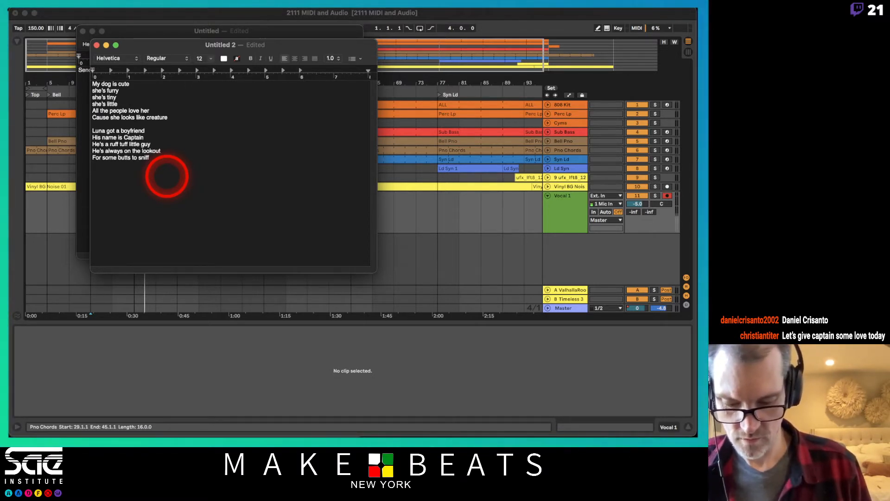
- Leave a blank line and add the chorus lines "Doggy Love", "They In doggy love", "We call doggy love" and "Little fuzzy doggy love"
{"action": "type", "text": "Doggy "}
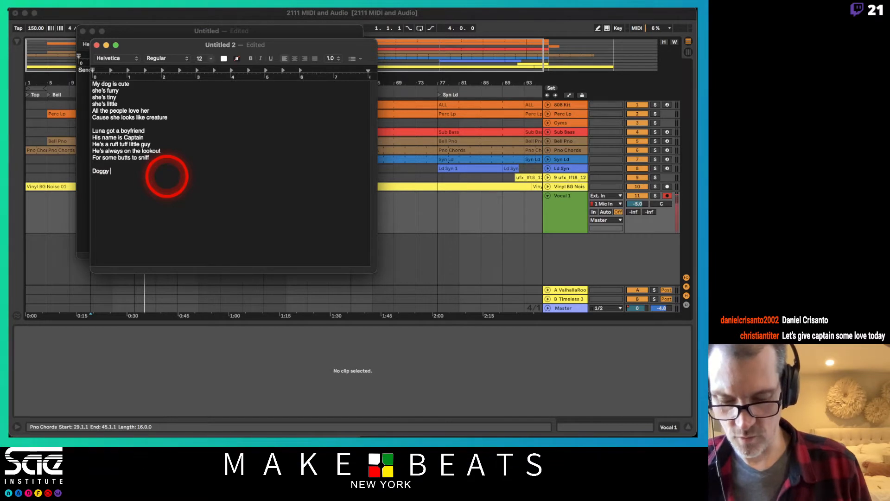
{"action": "type", "text": "Love"}
{"action": "key", "text": "Return"}
{"action": "type", "text": "They"}
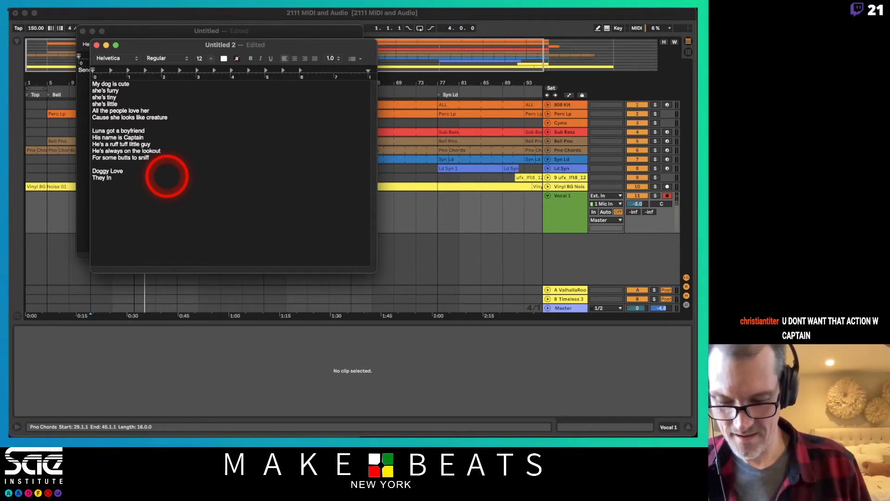
{"action": "type", "text": "In doggy love"}
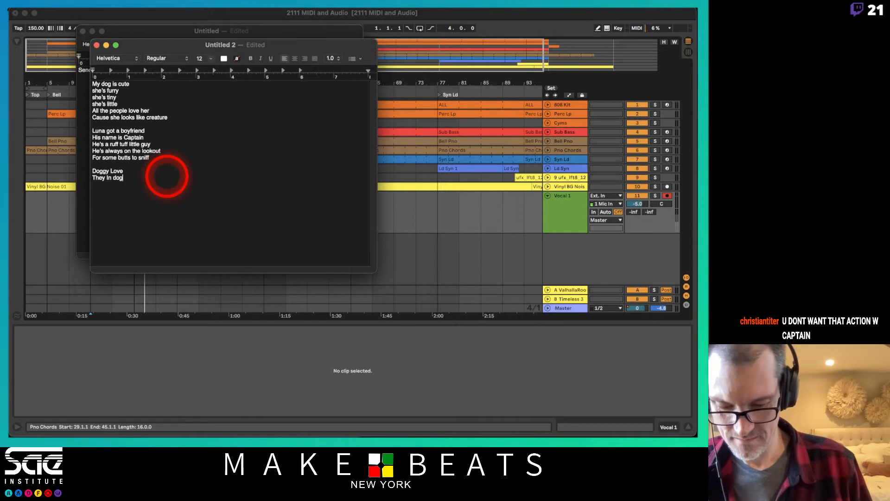
{"action": "key", "text": "Return"}
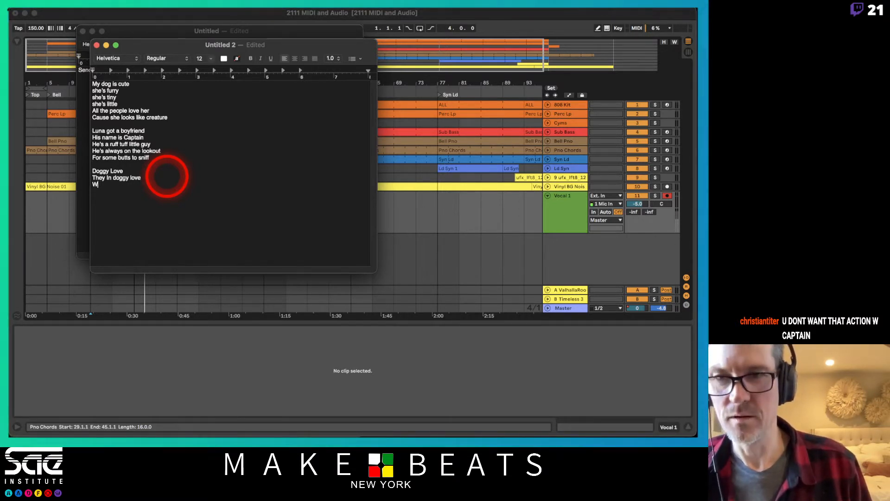
{"action": "type", "text": "We call doggy "}
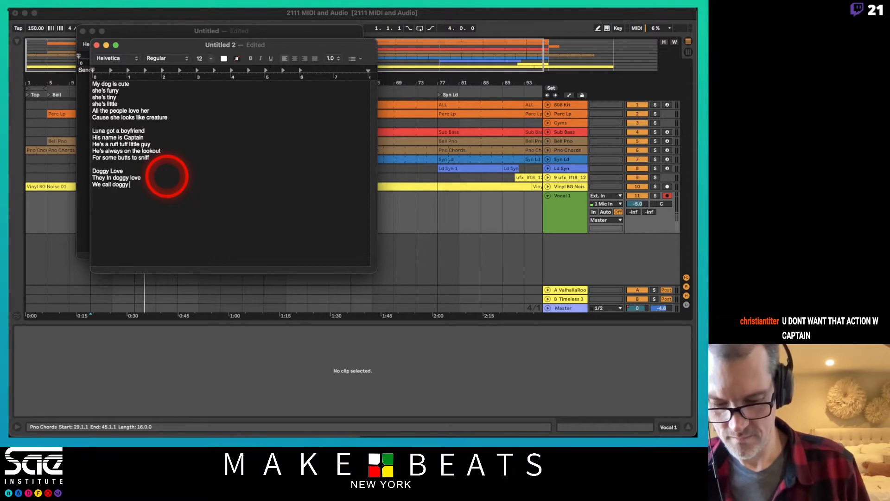
{"action": "type", "text": "love"}
{"action": "key", "text": "Return"}
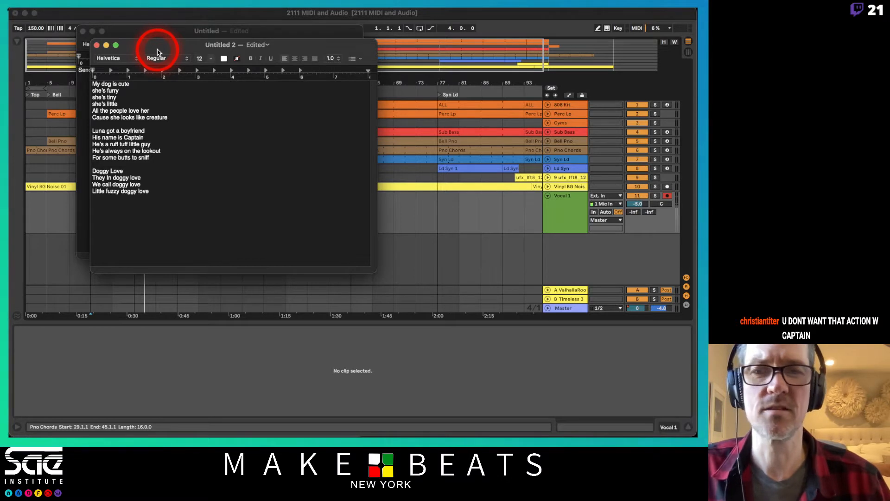
- Bring the lyrics window in front of the Ableton Live set without the other note and move it toward the screen's right edge
{"action": "left_click_drag", "start_coordinate": [156, 49], "coordinate": [190, 94]}
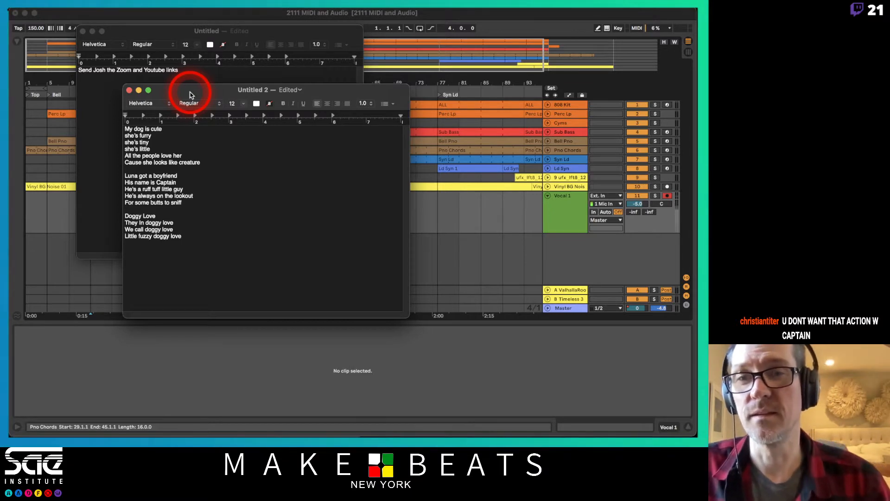
{"action": "left_click", "coordinate": [186, 19]}
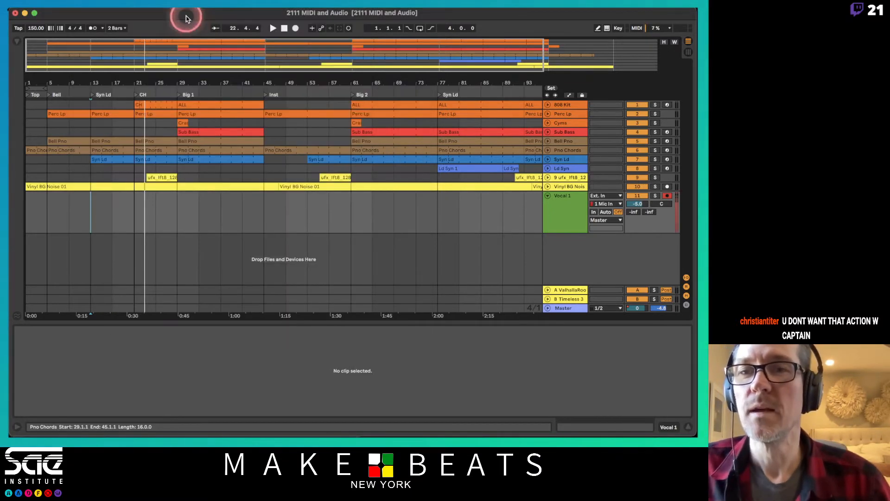
{"action": "key", "text": "ctrl+Up"}
{"action": "left_click", "coordinate": [260, 153]}
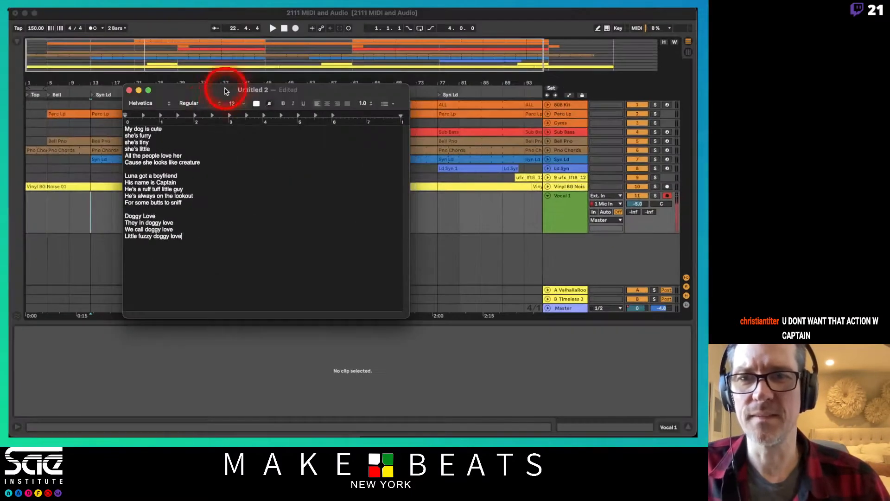
{"action": "left_click_drag", "start_coordinate": [225, 90], "coordinate": [627, 91]}
- Switch to Ableton Live, narrow its window and place the lyrics window beside it so that all lyric lines stay readable
{"action": "left_click", "coordinate": [574, 28]}
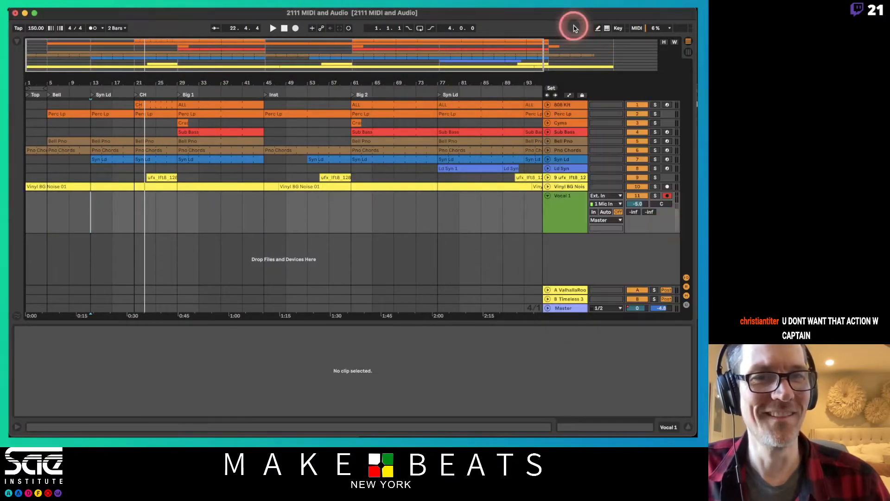
{"action": "left_click_drag", "start_coordinate": [695, 316], "coordinate": [600, 312]}
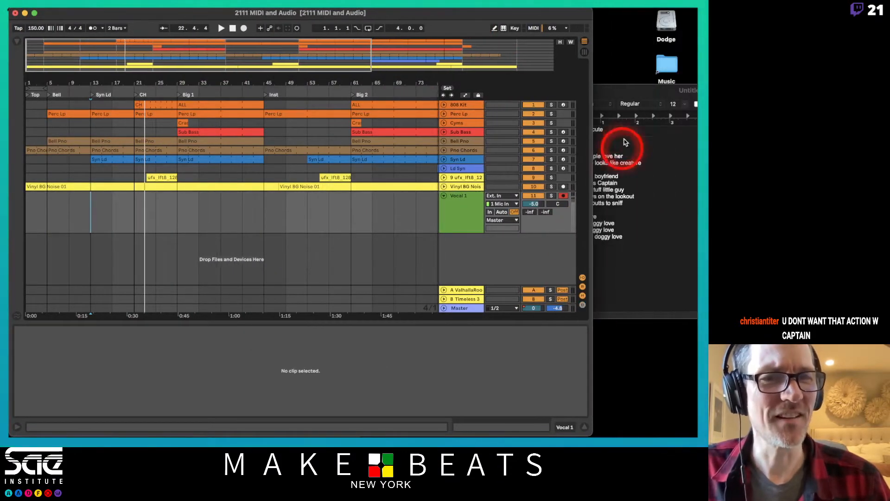
{"action": "left_click", "coordinate": [635, 95]}
{"action": "left_click_drag", "start_coordinate": [637, 95], "coordinate": [658, 93]}
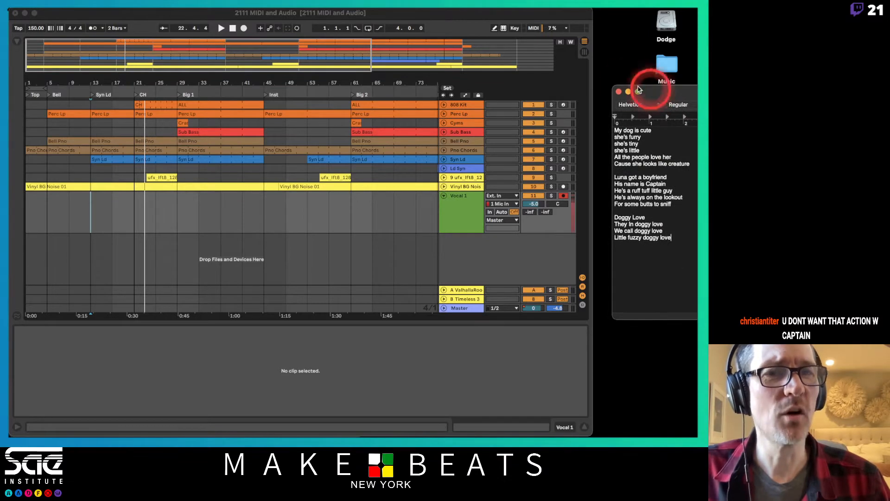
{"action": "left_click_drag", "start_coordinate": [592, 90], "coordinate": [611, 88]}
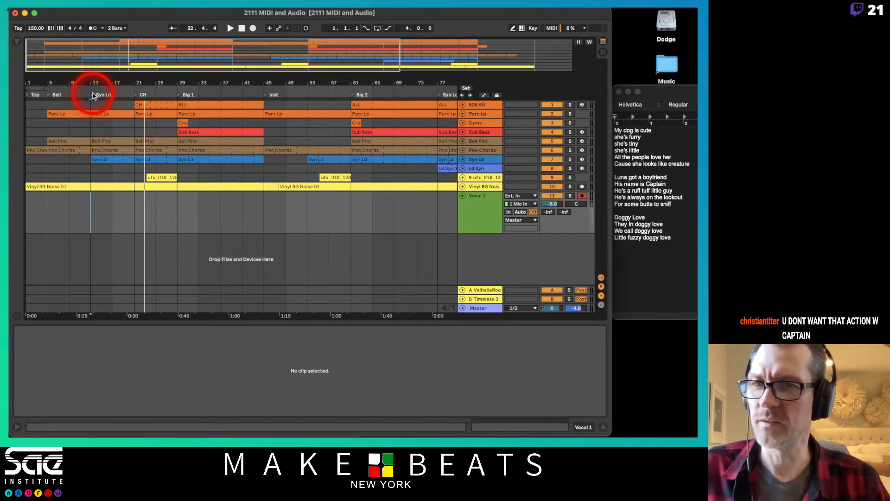
- Play the arrangement from the Bell section at bar 5 and record a vocal take on Vocal 1 until about bar 37
{"action": "left_click", "coordinate": [48, 95]}
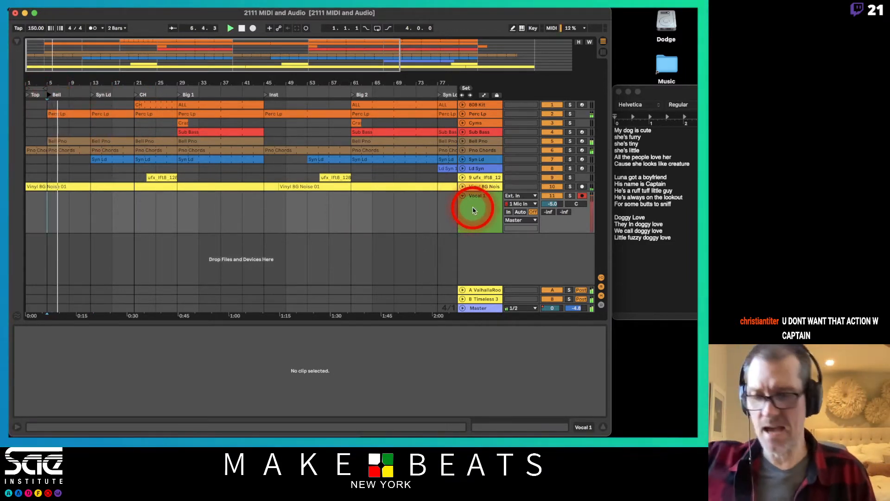
{"action": "left_click", "coordinate": [233, 28]}
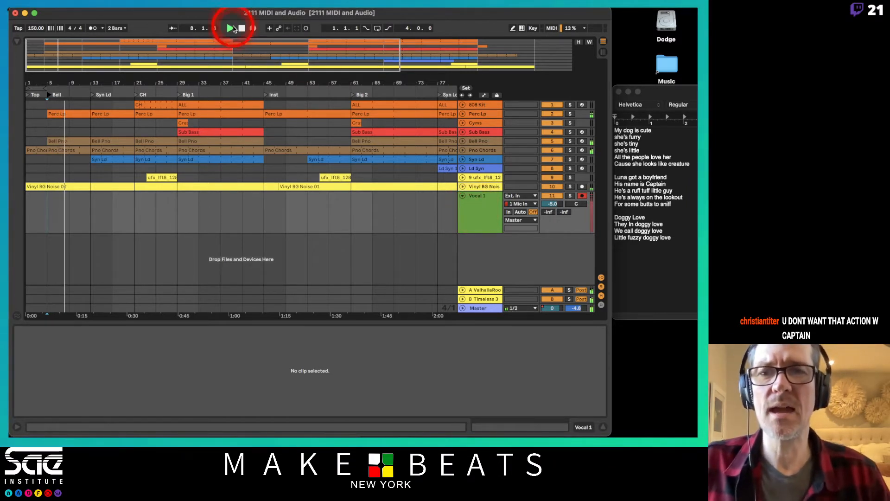
{"action": "left_click", "coordinate": [253, 29]}
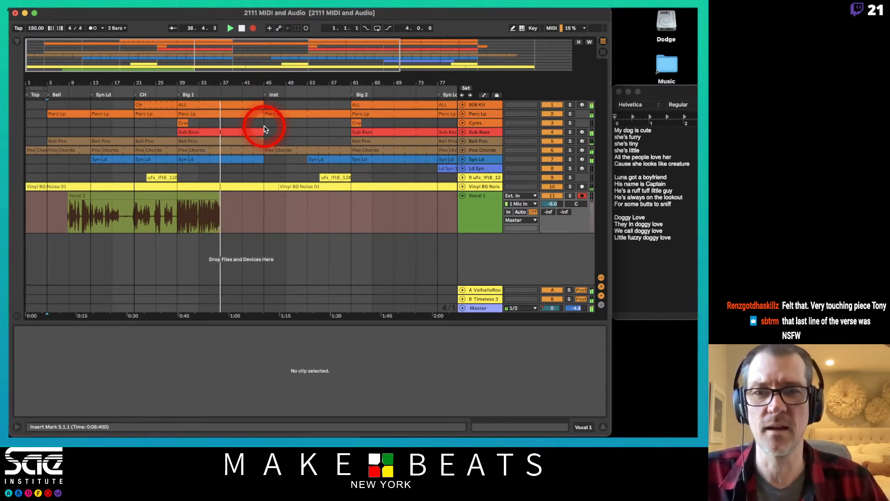
{"action": "key", "text": "F9"}
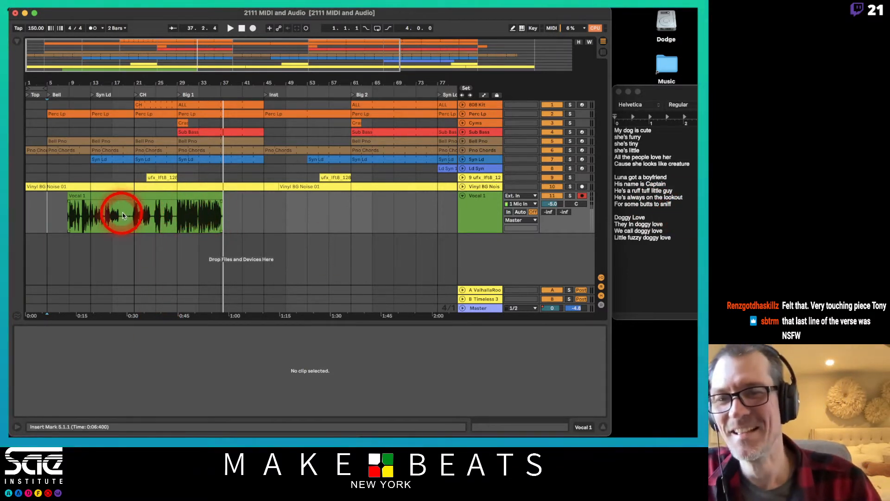
- Trim the start of the recorded Vocal 1 clip to bar 9
{"action": "left_click_drag", "start_coordinate": [92, 83], "coordinate": [124, 86]}
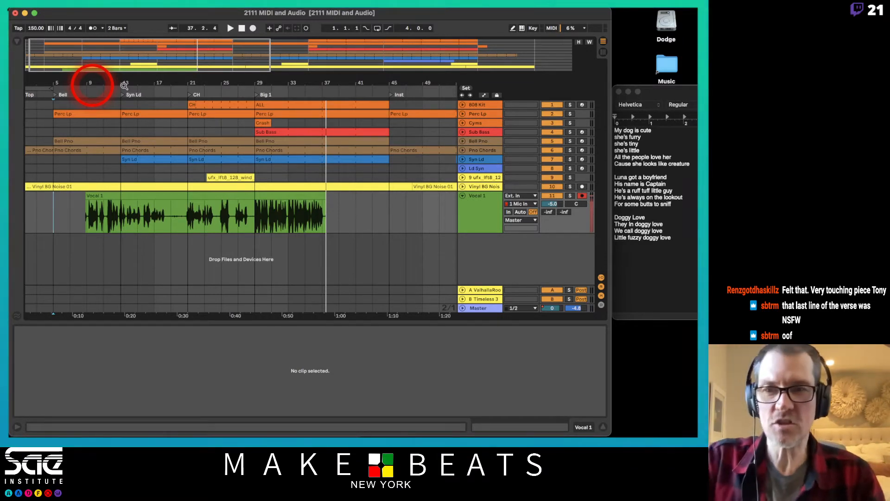
{"action": "left_click", "coordinate": [87, 195]}
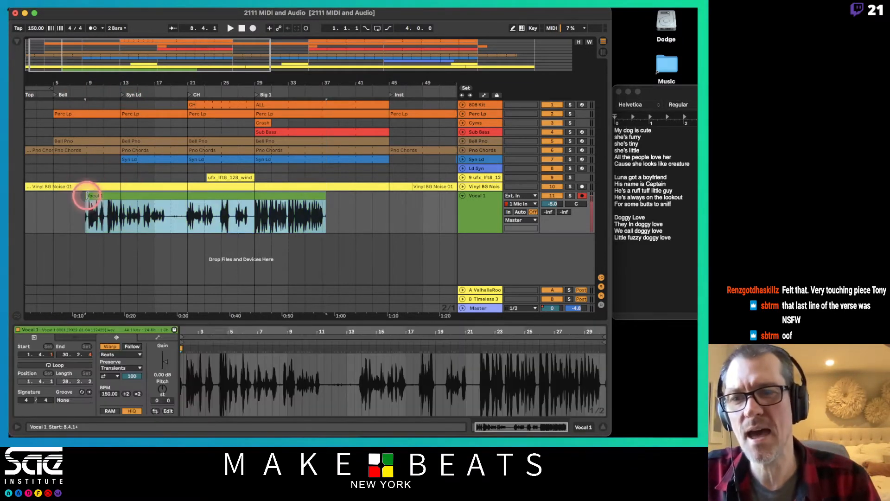
{"action": "left_click_drag", "start_coordinate": [87, 196], "coordinate": [113, 202]}
{"action": "left_click_drag", "start_coordinate": [94, 74], "coordinate": [92, 84]}
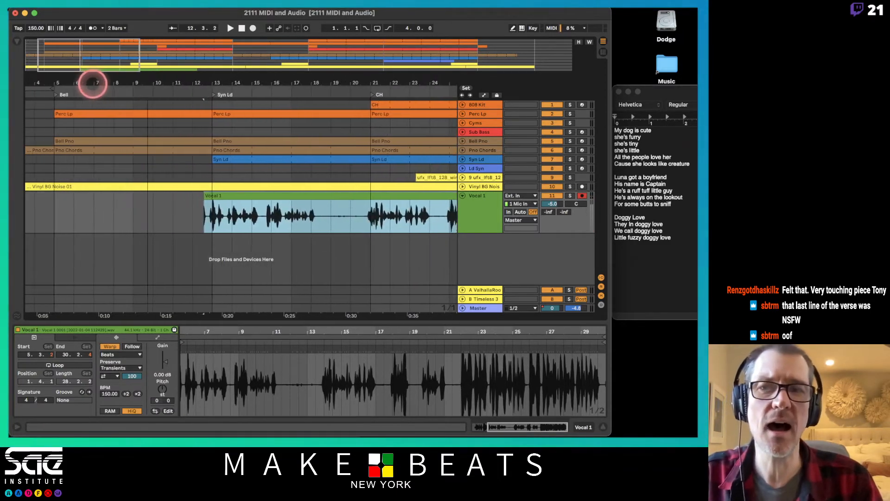
{"action": "left_click_drag", "start_coordinate": [204, 196], "coordinate": [133, 204]}
{"action": "left_click", "coordinate": [133, 207]}
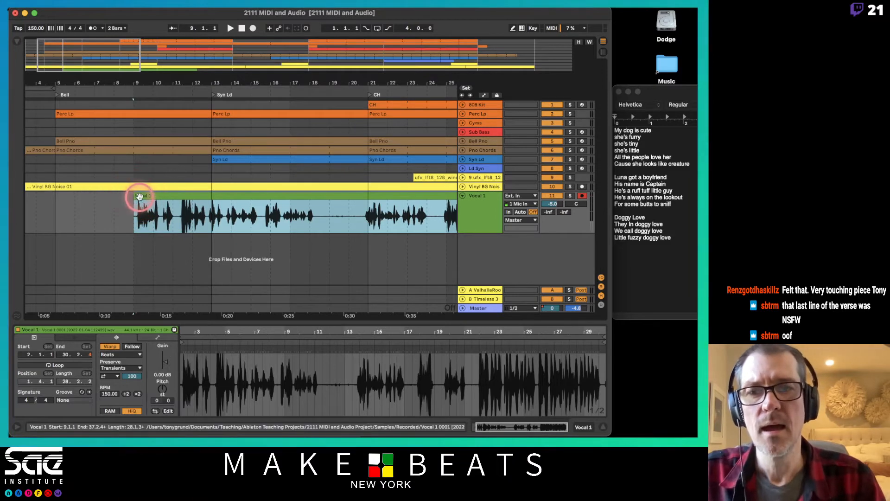
- Trim the start of the Vocal 1 clip to just before bar 13 and play the arrangement from bar 12
{"action": "left_click", "coordinate": [137, 196]}
{"action": "left_click_drag", "start_coordinate": [138, 196], "coordinate": [206, 205]}
{"action": "left_click", "coordinate": [193, 207]}
{"action": "key", "text": "space"}
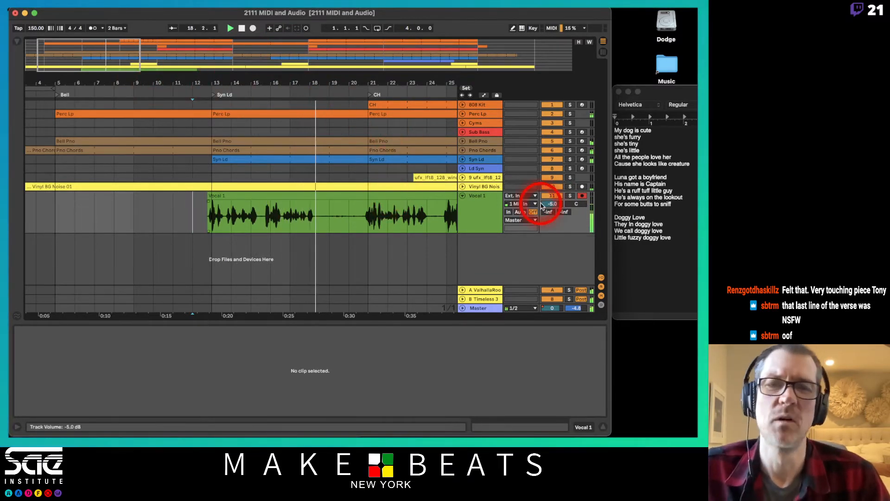
- Lower the Vocal 1 track volume to -7.3 dB while listening until about bar 26, and stop playback
{"action": "left_click_drag", "start_coordinate": [562, 206], "coordinate": [558, 204]}
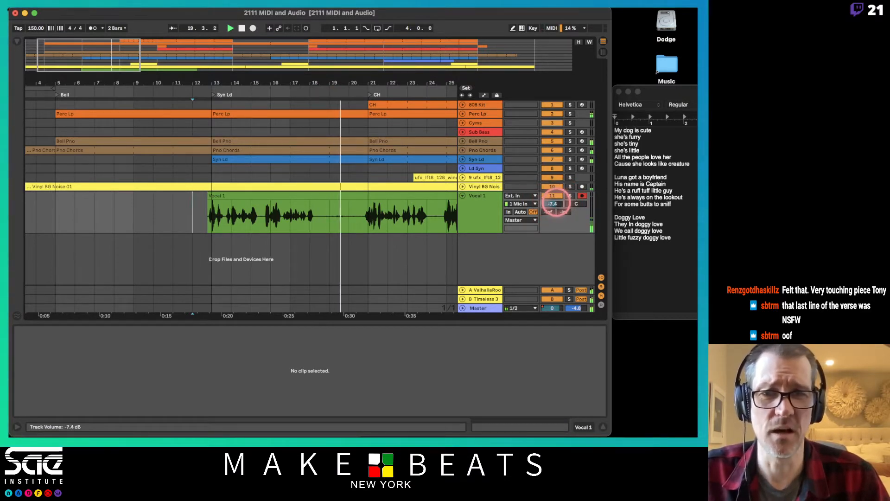
{"action": "left_click_drag", "start_coordinate": [394, 86], "coordinate": [281, 86]}
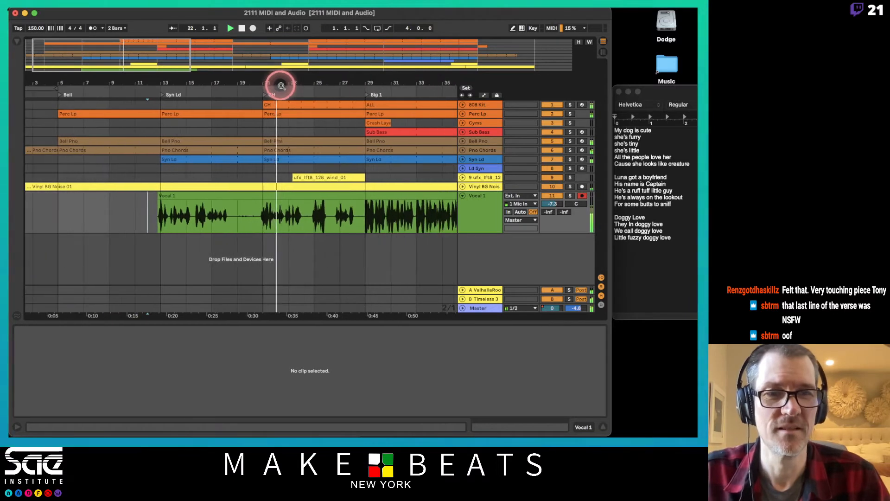
{"action": "left_click", "coordinate": [362, 128]}
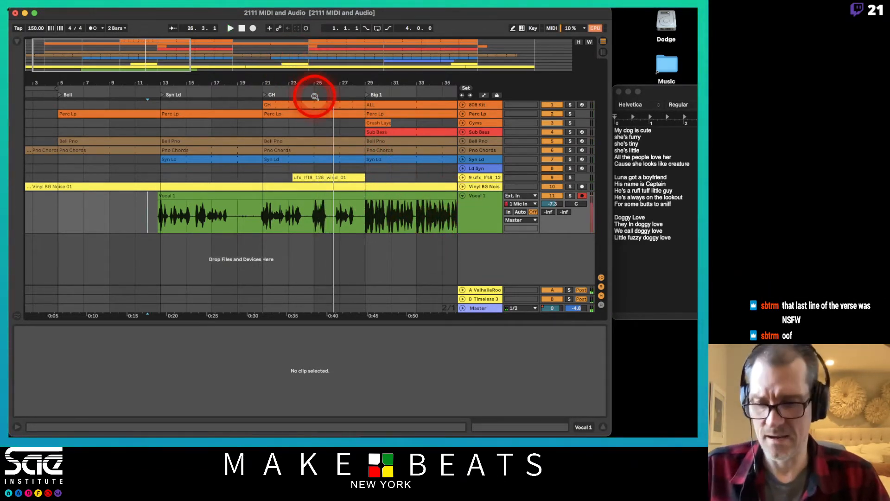
- Switch away from Ableton Live and open the sound input settings in System Preferences
{"action": "key", "text": "super+Tab"}
{"action": "key", "text": "super+Tab"}
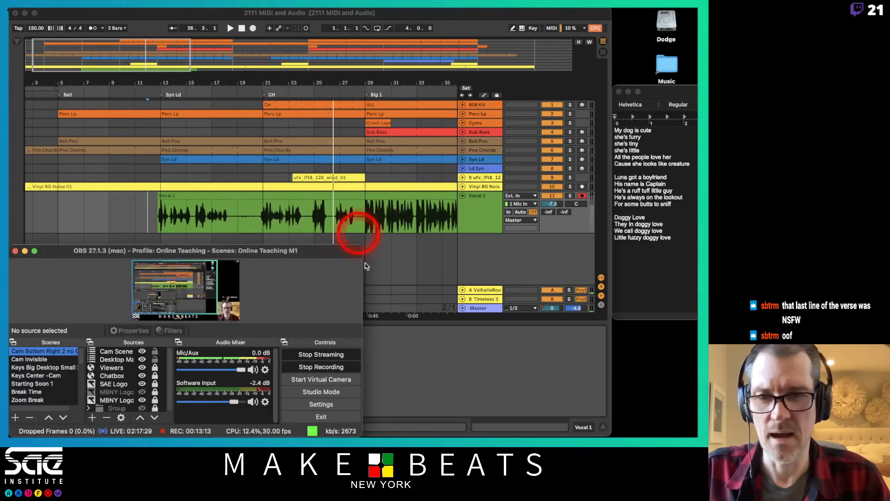
{"action": "mouse_move", "coordinate": [100, 9]}
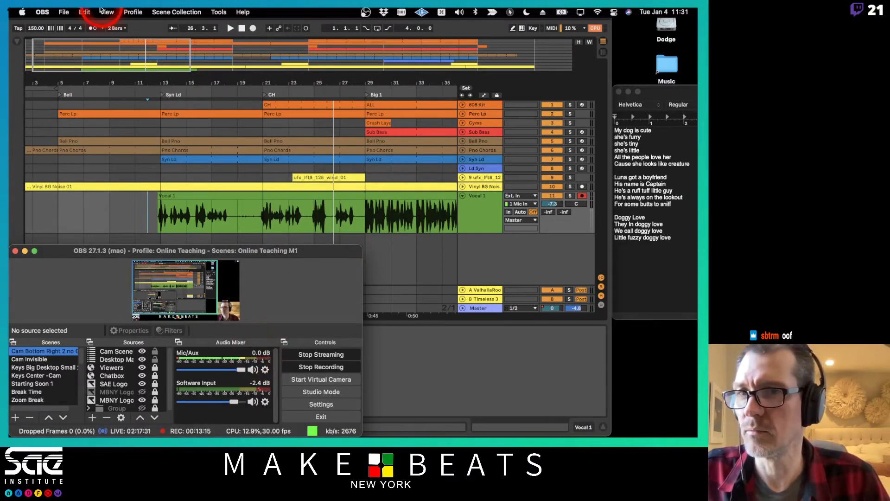
{"action": "left_click", "coordinate": [24, 12]}
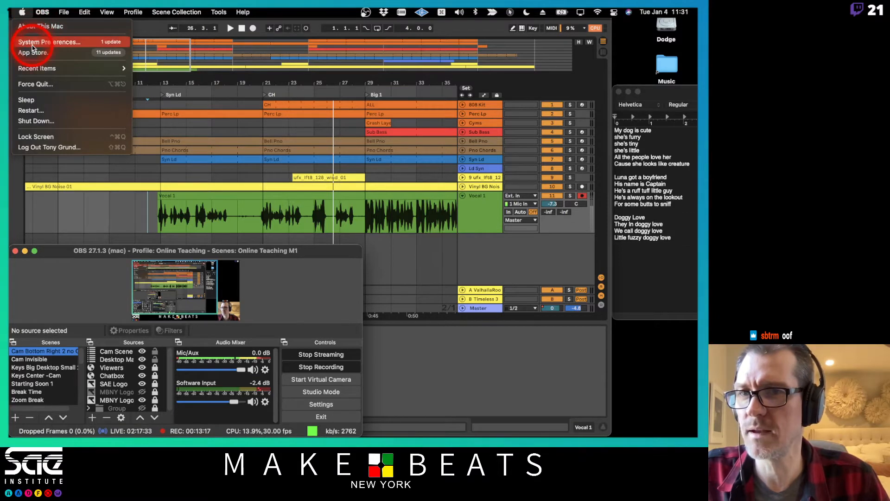
{"action": "left_click", "coordinate": [35, 39]}
{"action": "left_click", "coordinate": [391, 261]}
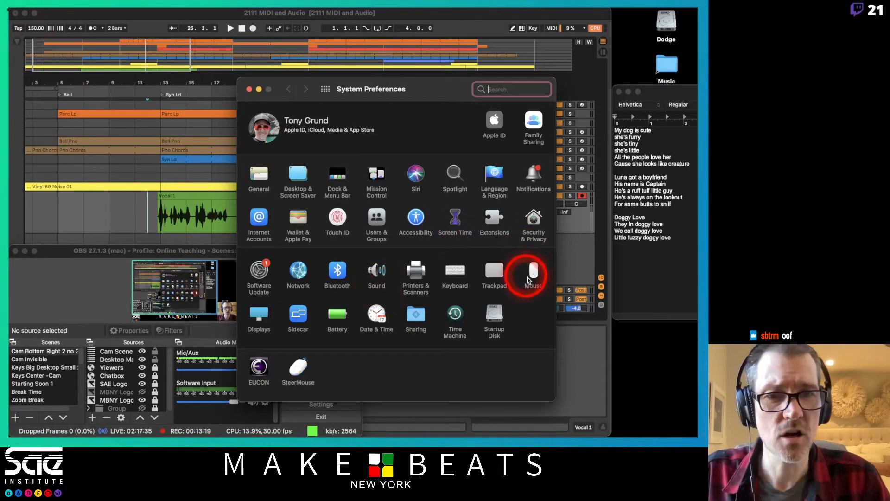
{"action": "left_click", "coordinate": [376, 268]}
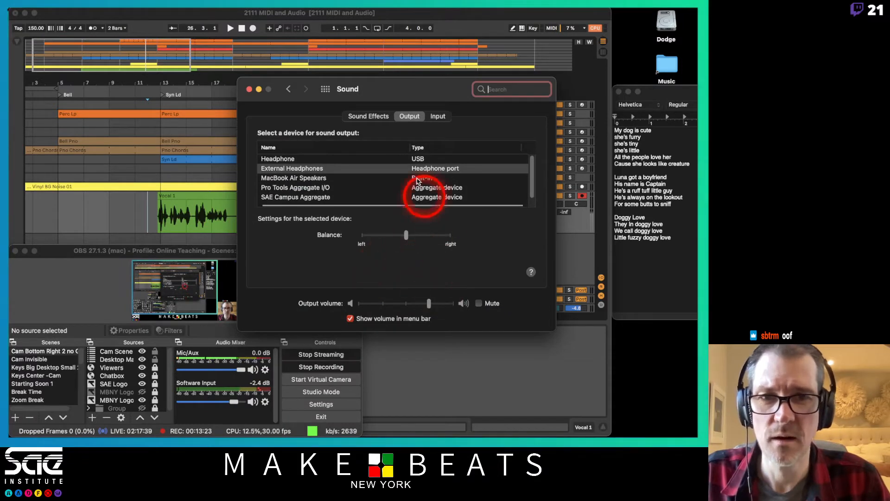
{"action": "left_click", "coordinate": [434, 117]}
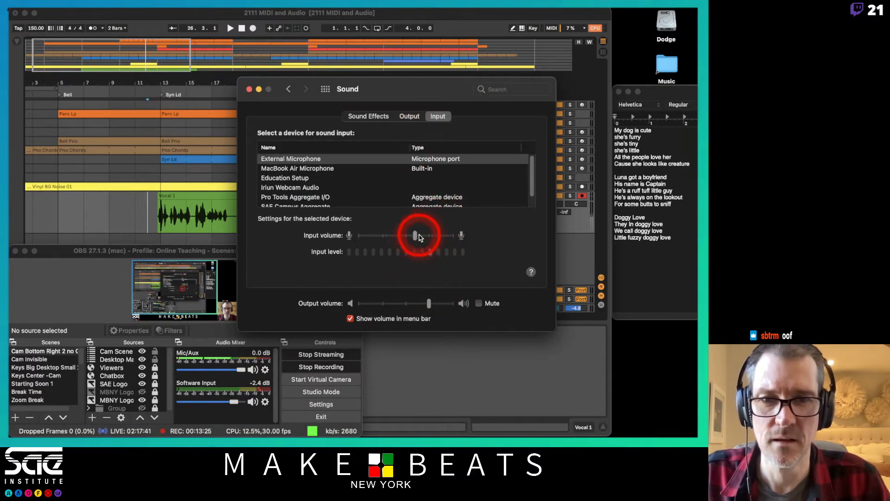
- Lower the External Microphone's input volume slightly, close the sound settings and return to Ableton Live
{"action": "mouse_move", "coordinate": [415, 238]}
{"action": "left_mouse_down"}
{"action": "mouse_move", "coordinate": [369, 239]}
{"action": "mouse_move", "coordinate": [417, 247]}
{"action": "left_mouse_up"}
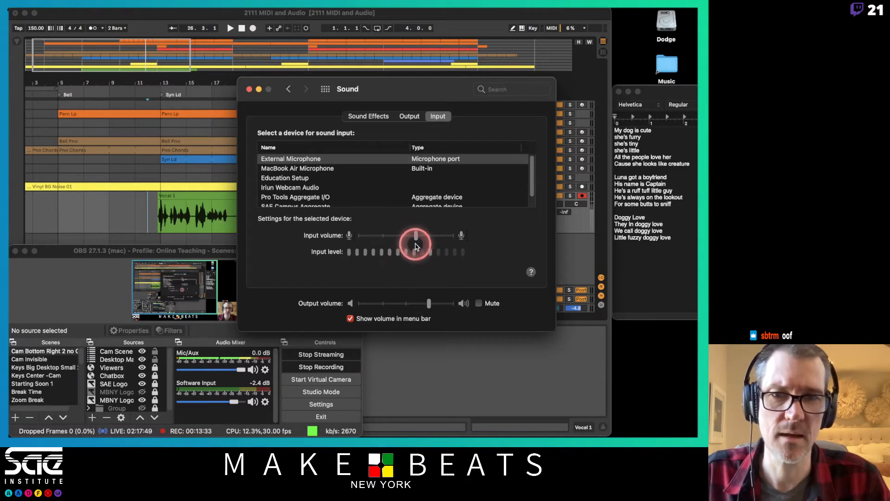
{"action": "left_click_drag", "start_coordinate": [416, 246], "coordinate": [411, 238]}
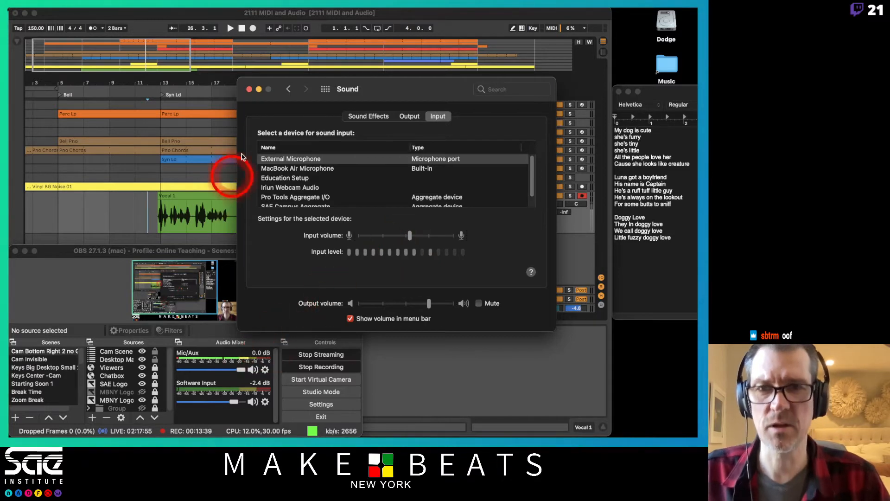
{"action": "left_click", "coordinate": [249, 89]}
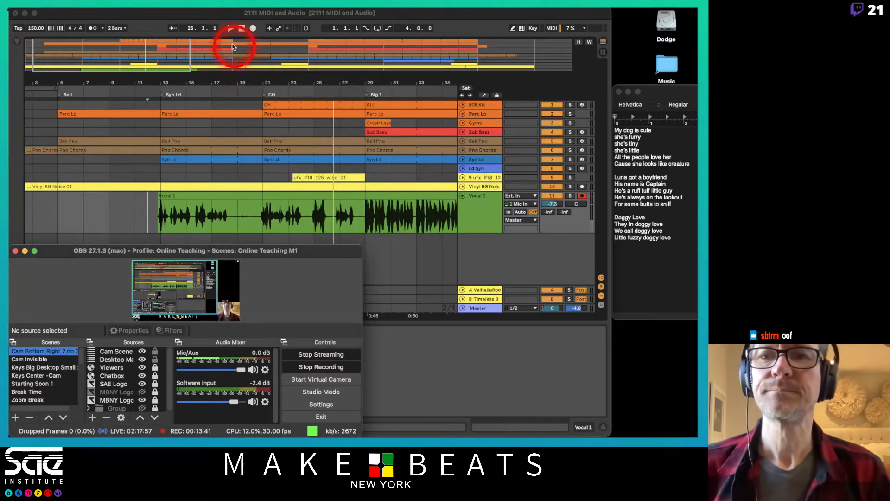
{"action": "left_click", "coordinate": [192, 22]}
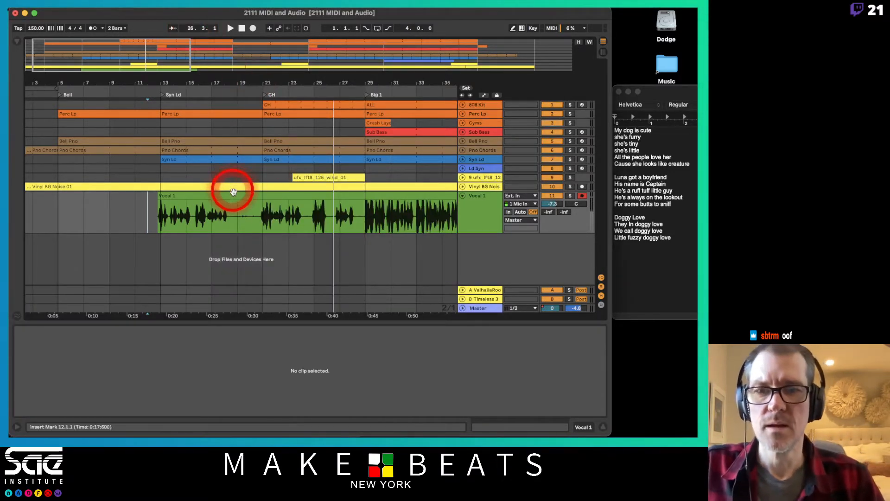
- Hide the clip detail view and insert an empty take lane on the Vocal 1 track
{"action": "left_click_drag", "start_coordinate": [329, 87], "coordinate": [188, 88]}
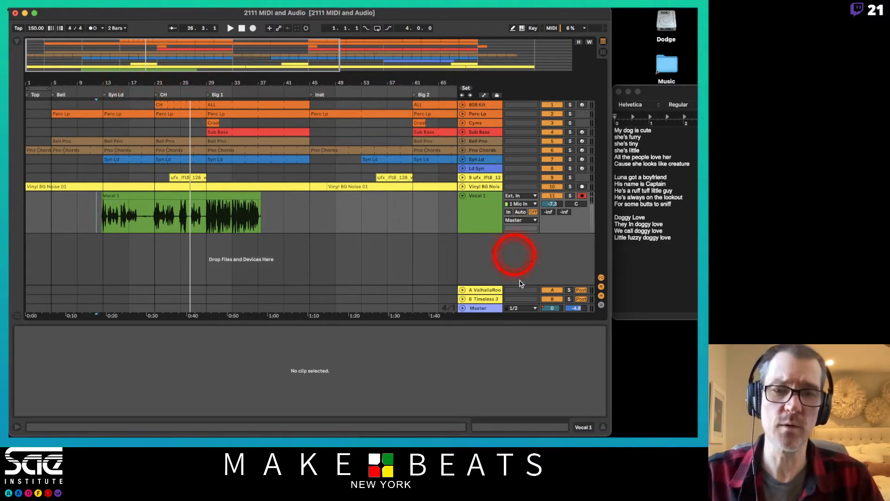
{"action": "key", "text": "super+alt+l"}
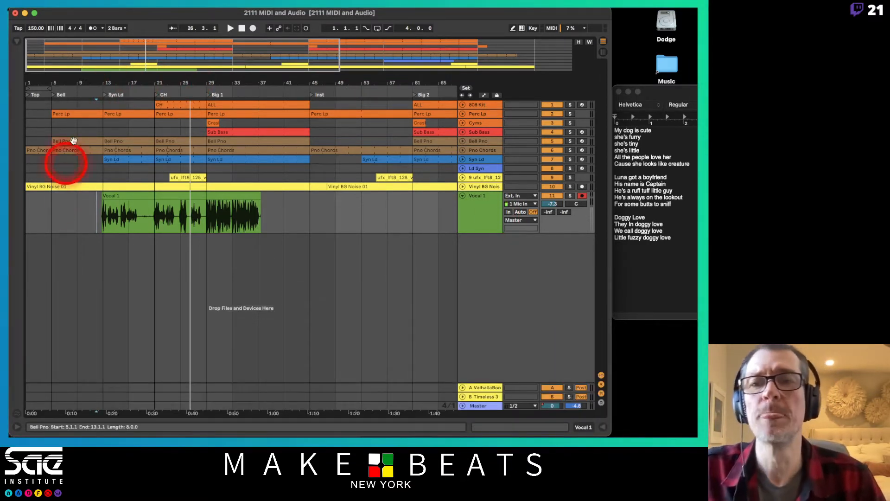
{"action": "left_click_drag", "start_coordinate": [109, 83], "coordinate": [109, 82]}
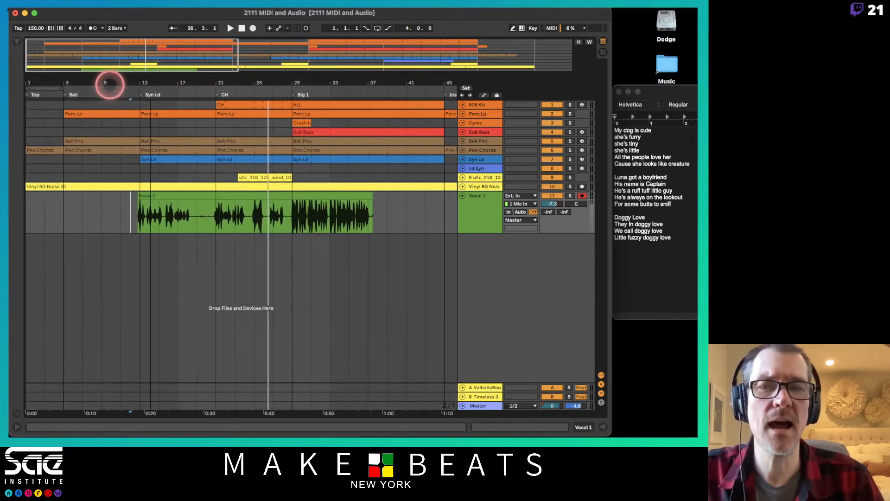
{"action": "left_click", "coordinate": [483, 218]}
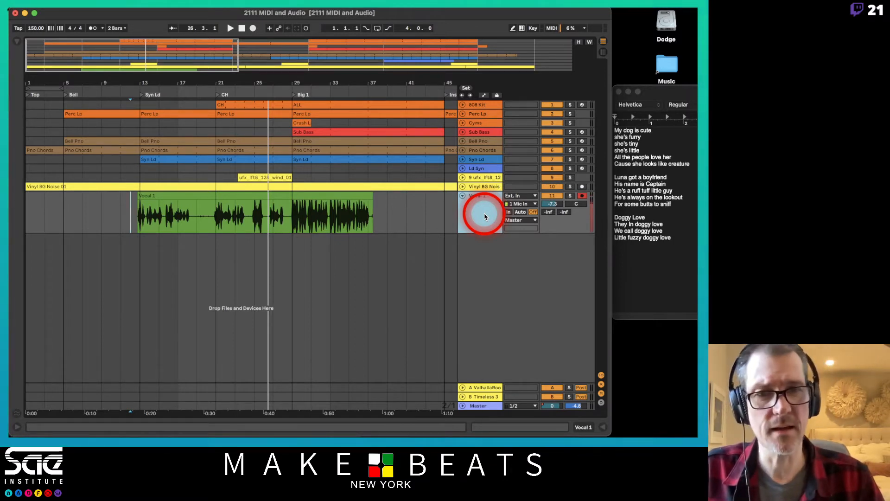
{"action": "right_click", "coordinate": [485, 217]}
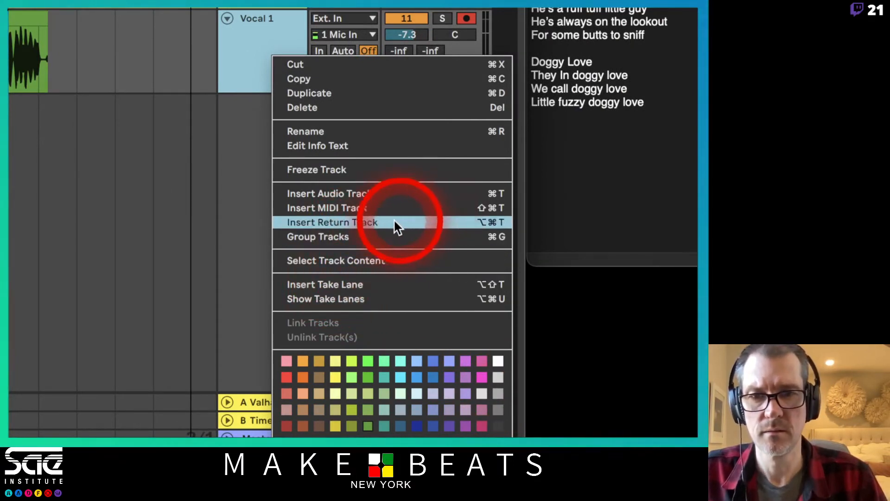
{"action": "left_click", "coordinate": [352, 284]}
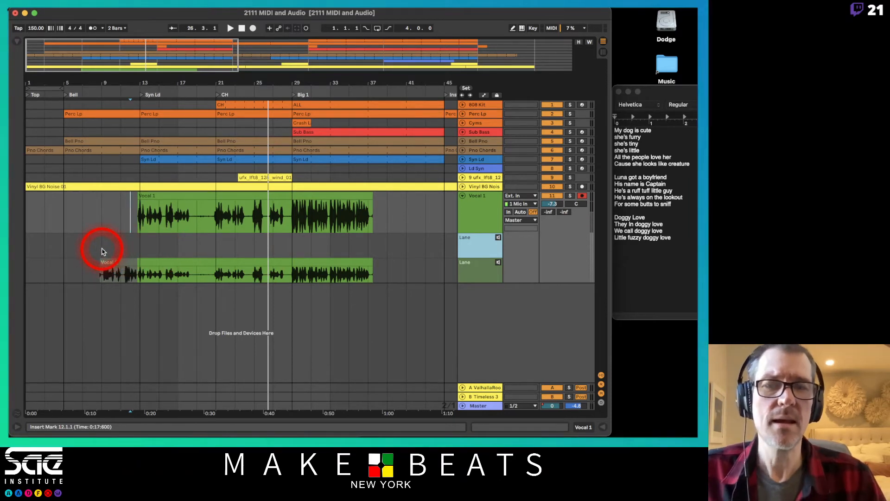
- Hide the take lanes and record another vocal take on Vocal 1 from bar 9 until about bar 29
{"action": "key", "text": "super+alt+u"}
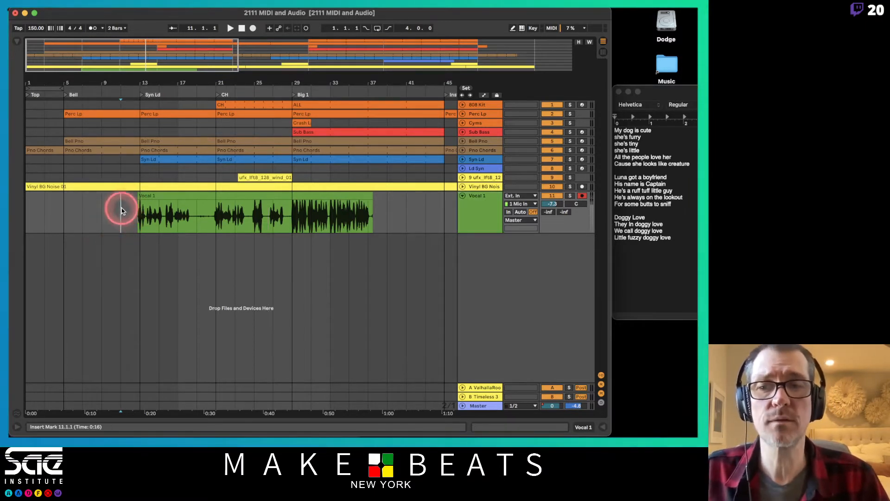
{"action": "left_click", "coordinate": [97, 207]}
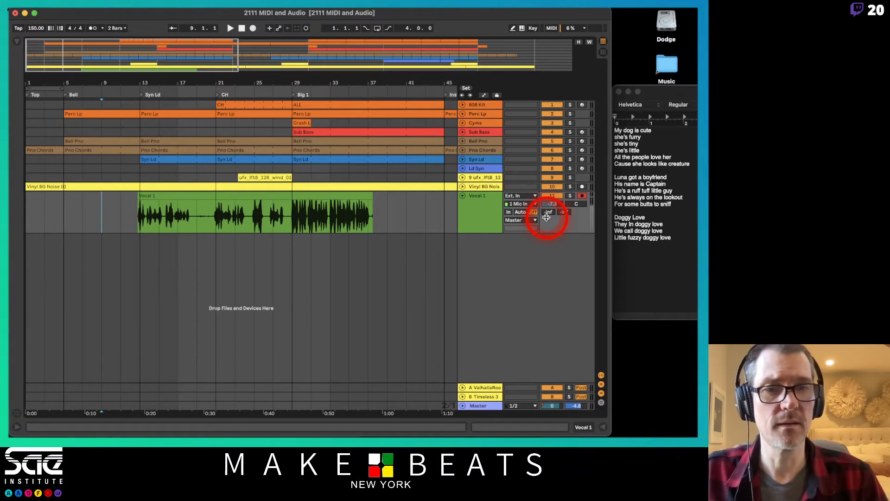
{"action": "left_click", "coordinate": [410, 95]}
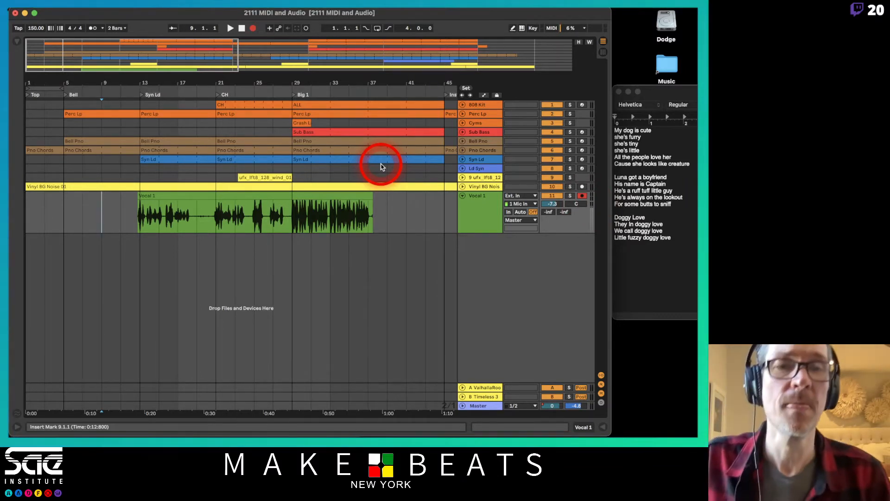
{"action": "key", "text": "space"}
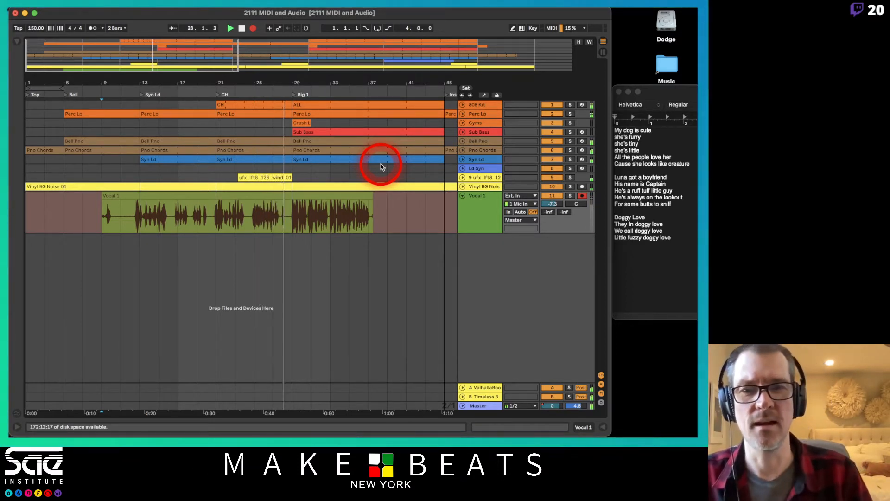
{"action": "key", "text": "F9"}
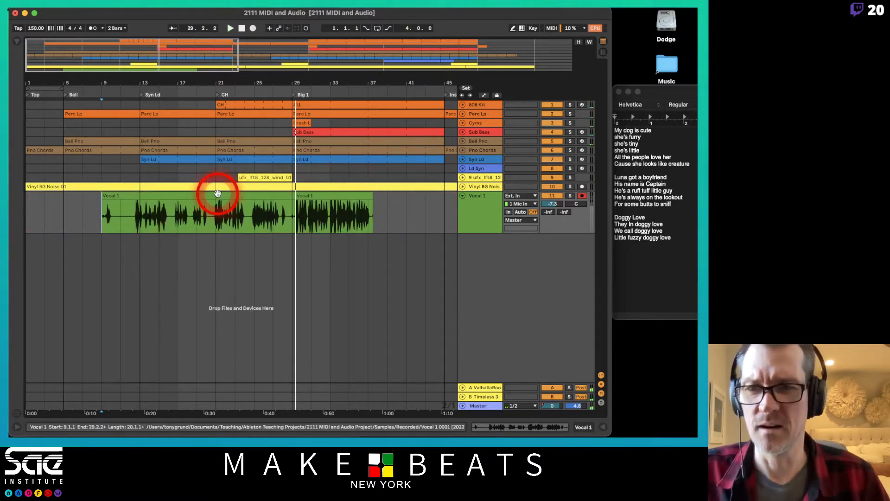
- Play the new vocal take from bar 11 to about bar 19 and show the take lanes of Vocal 1
{"action": "left_click", "coordinate": [123, 215]}
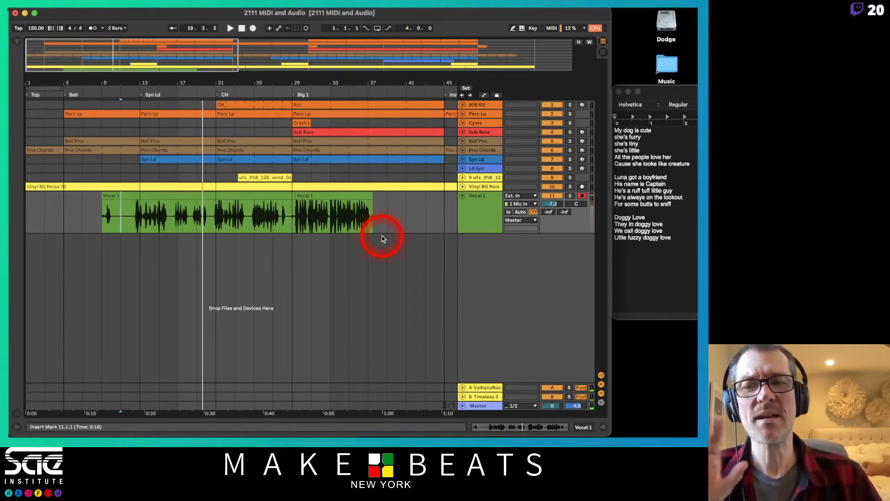
{"action": "left_click", "coordinate": [485, 206]}
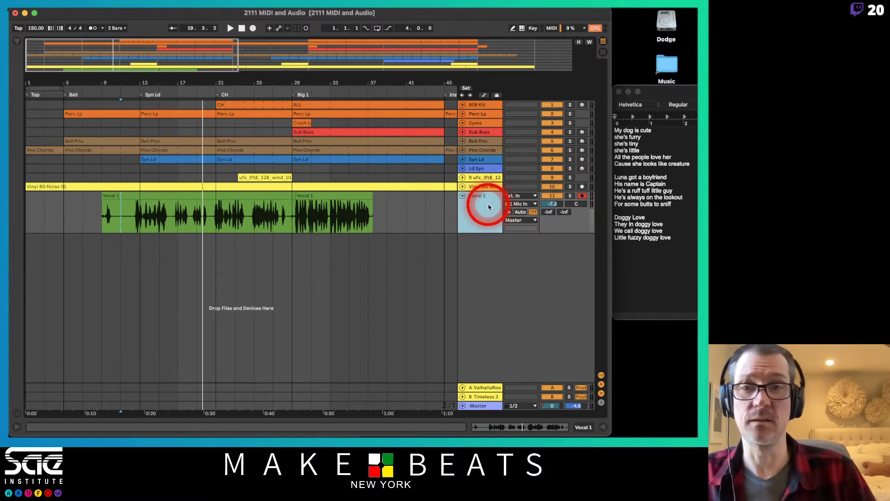
{"action": "key", "text": "super+alt+u"}
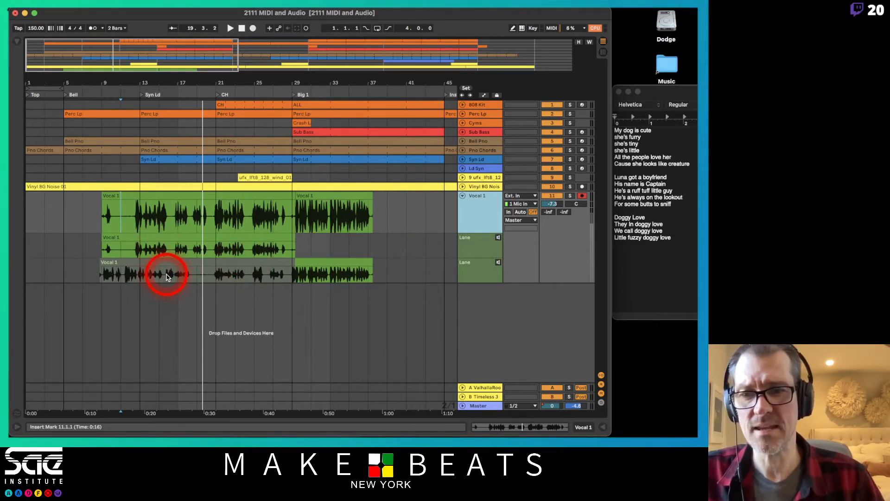
- Try to copy the phrase between about 15.3 and 18.3 from the older take's lane to the main Vocal 1 lane
{"action": "left_click_drag", "start_coordinate": [175, 90], "coordinate": [175, 93]}
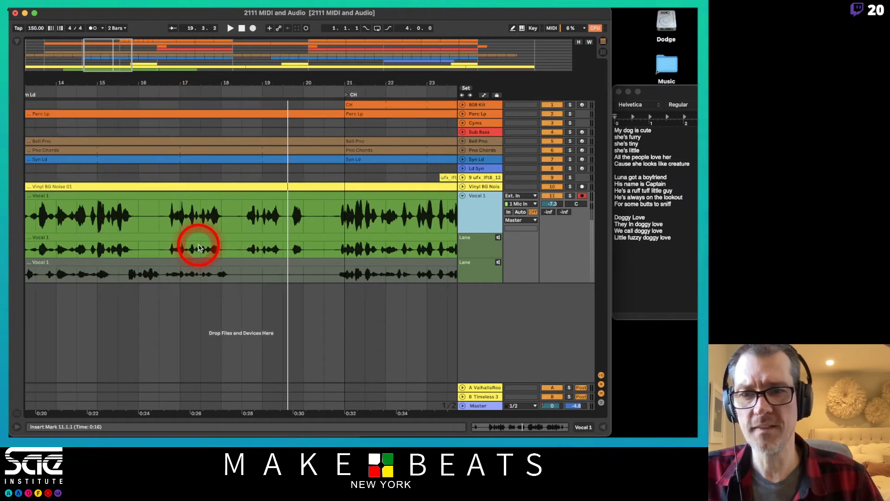
{"action": "left_click", "coordinate": [247, 279]}
{"action": "left_click_drag", "start_coordinate": [247, 277], "coordinate": [121, 276]}
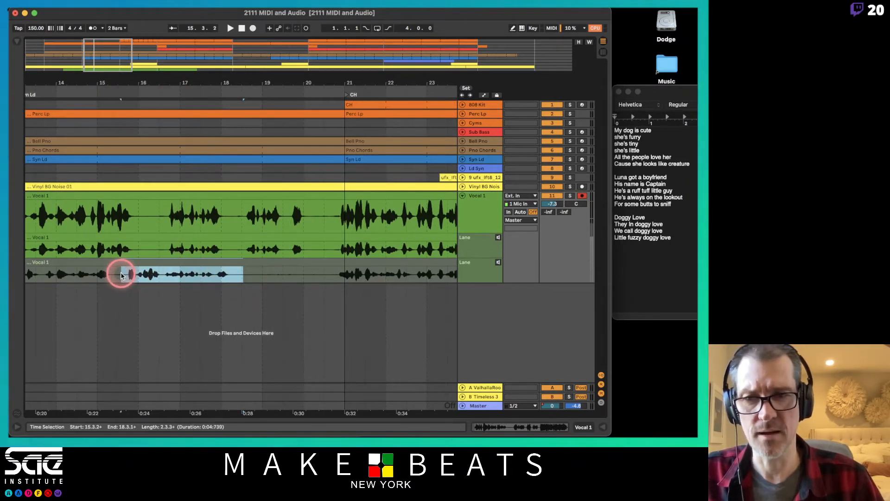
{"action": "key", "text": "Return"}
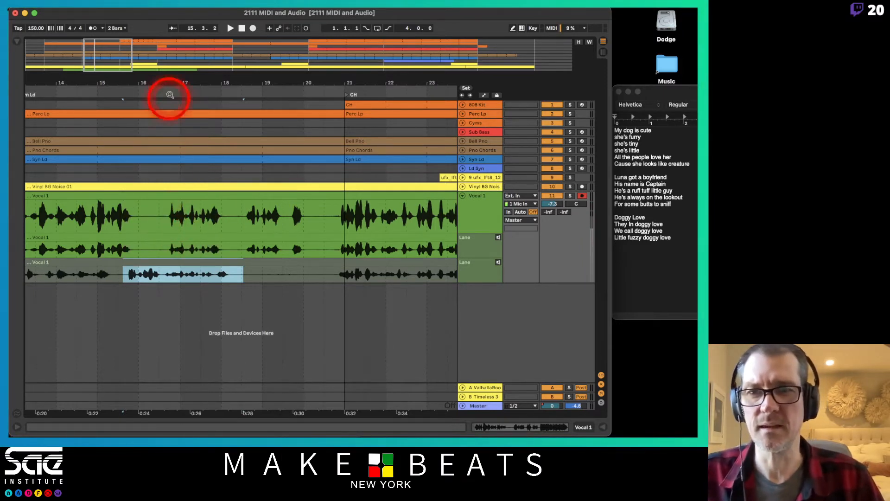
- Insert another empty take lane below the older Vocal 1 take and select it
{"action": "left_click_drag", "start_coordinate": [170, 81], "coordinate": [156, 82]}
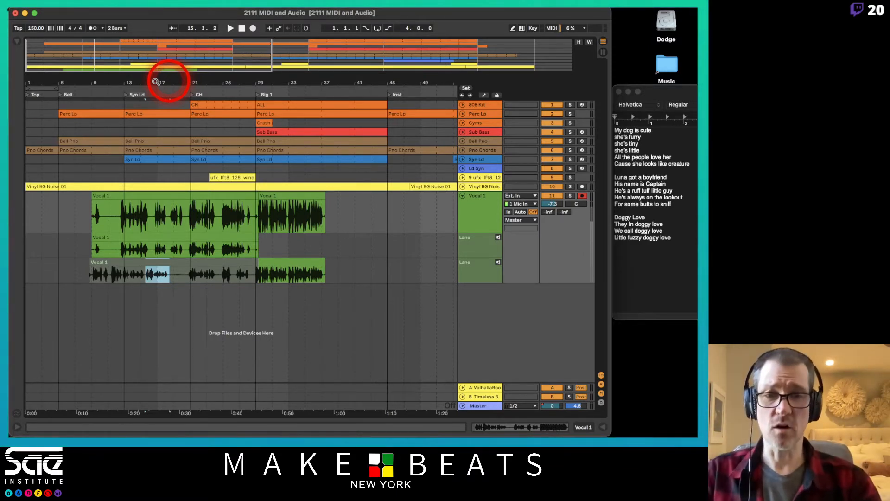
{"action": "right_click", "coordinate": [480, 270]}
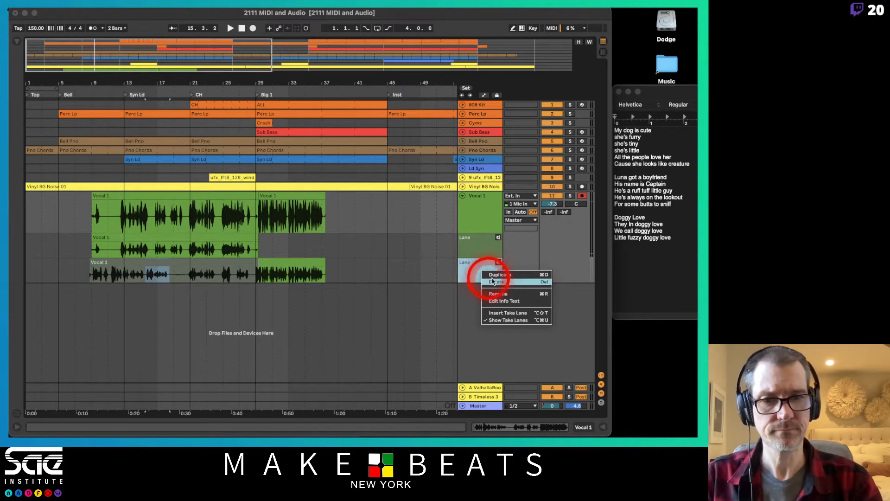
{"action": "left_click", "coordinate": [509, 313]}
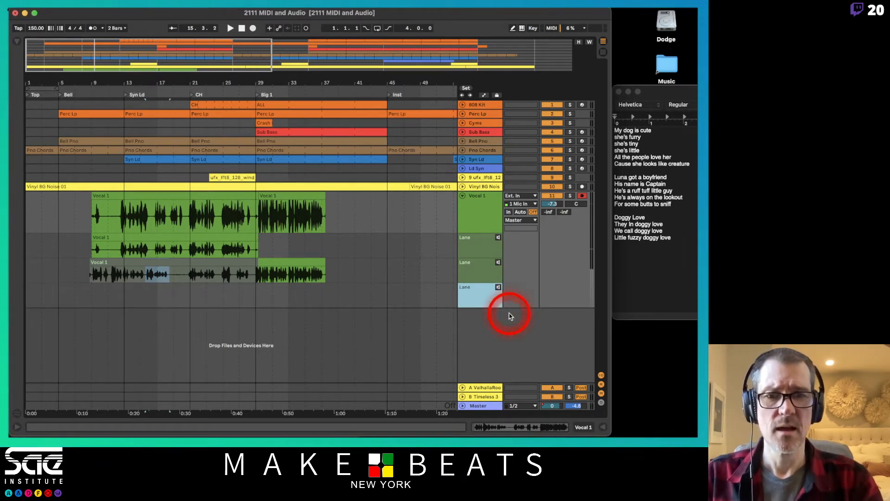
{"action": "left_click", "coordinate": [477, 292]}
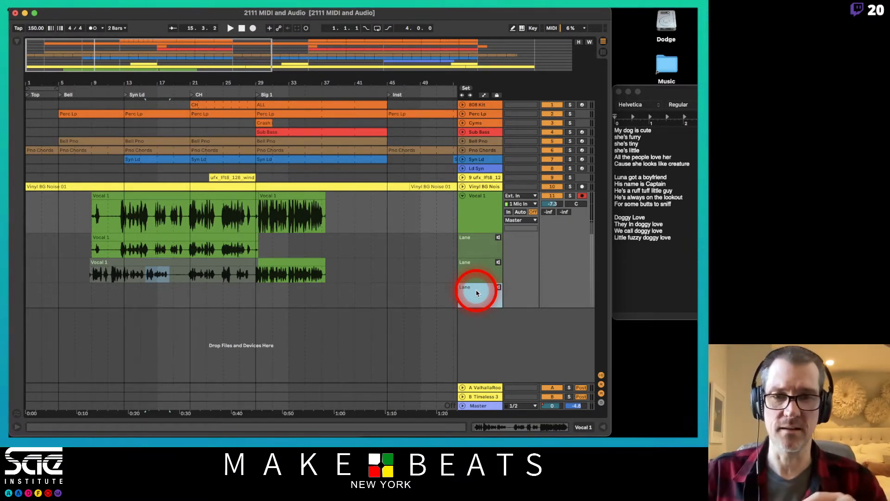
- Delete the empty bottom take lane and extend the start of the later Vocal 1 clip in the main lane back to bar 29
{"action": "key", "text": "Delete"}
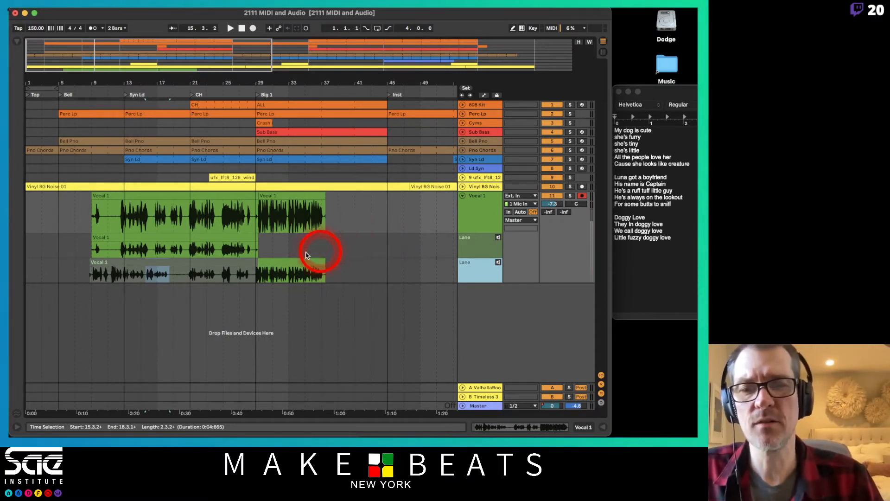
{"action": "left_click", "coordinate": [268, 196]}
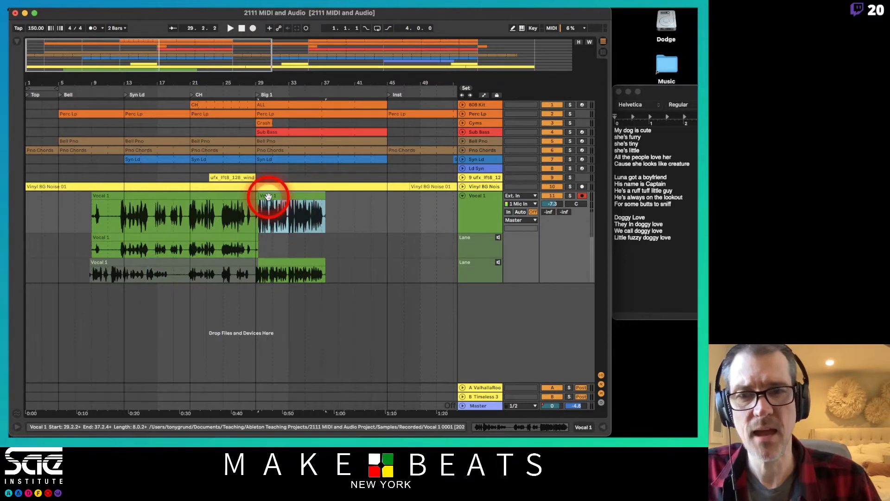
{"action": "left_click_drag", "start_coordinate": [260, 83], "coordinate": [263, 82]}
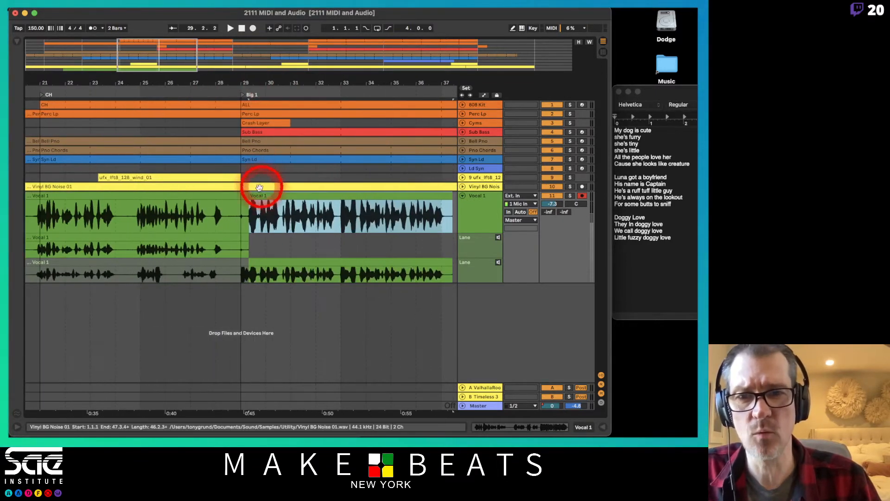
{"action": "left_click_drag", "start_coordinate": [254, 261], "coordinate": [235, 199]}
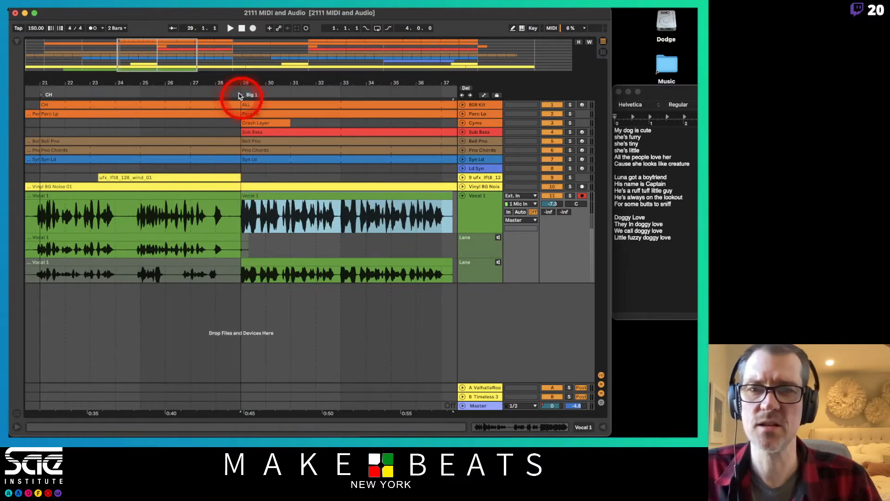
{"action": "left_click_drag", "start_coordinate": [230, 79], "coordinate": [231, 81]}
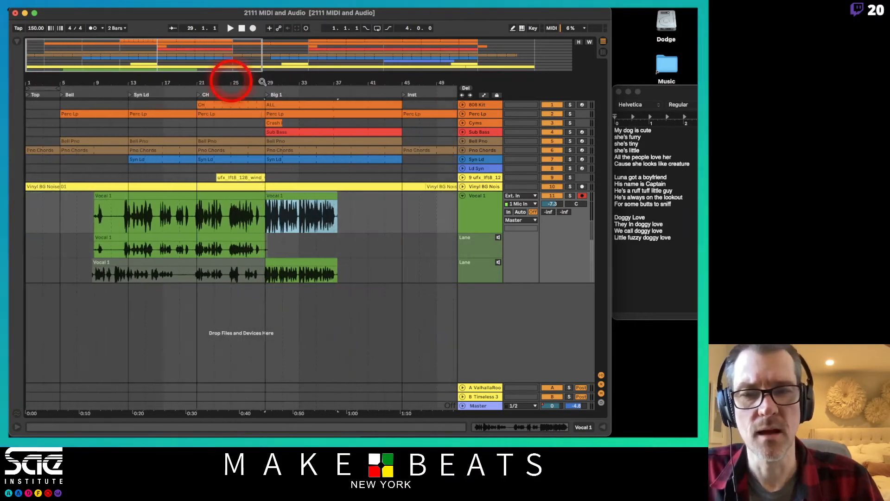
{"action": "left_click", "coordinate": [252, 193]}
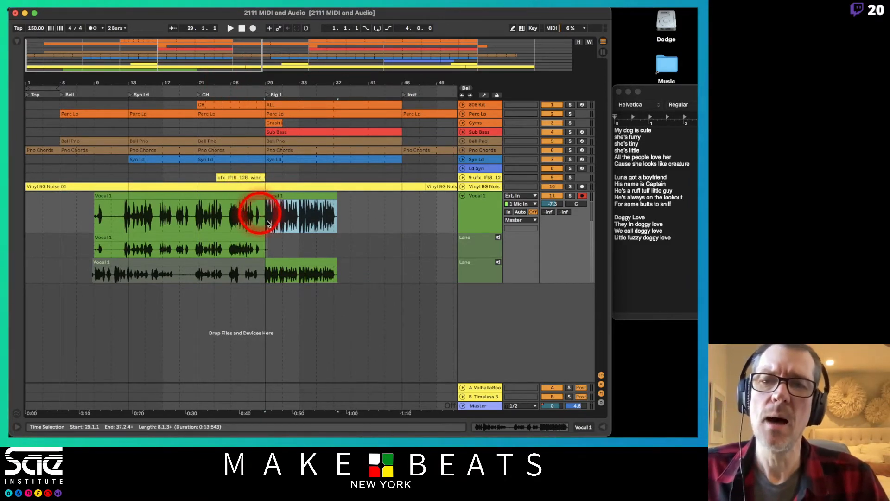
- Duplicate the Vocal 1 track with its take lanes, and delete the duplicate again
{"action": "left_click", "coordinate": [472, 213]}
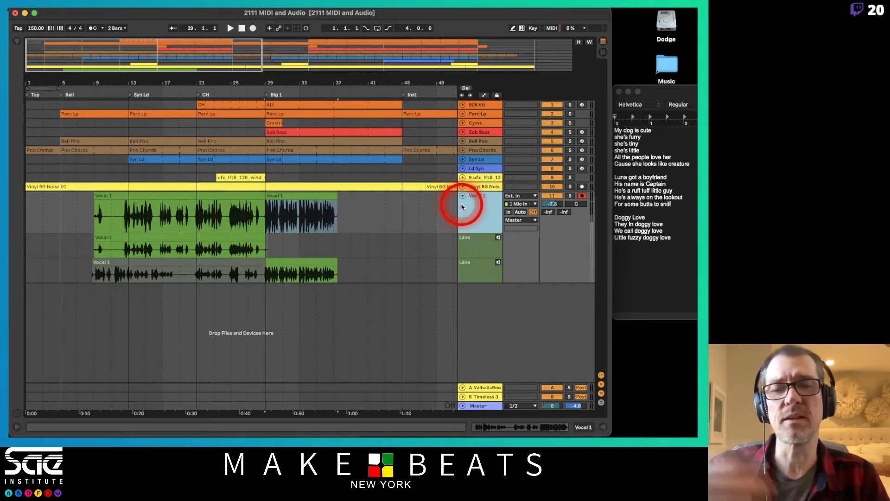
{"action": "key", "text": "super+d"}
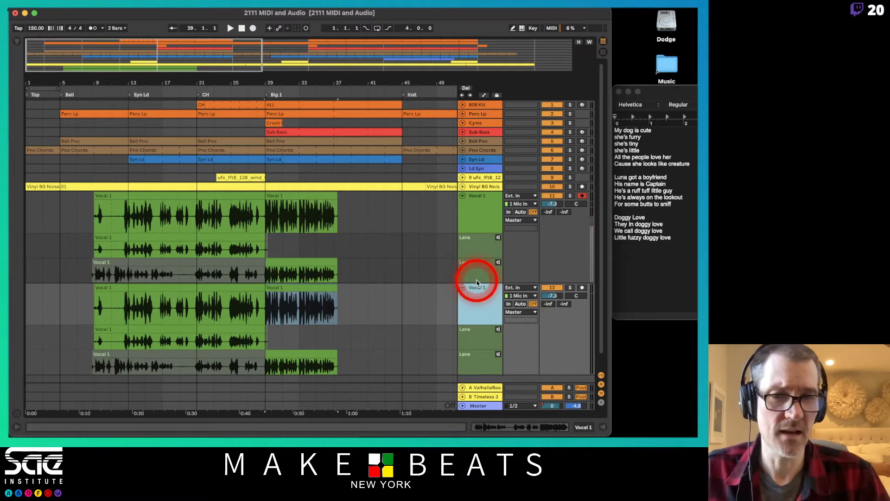
{"action": "scroll", "coordinate": [477, 275], "scroll_direction": "down", "scroll_amount": 2}
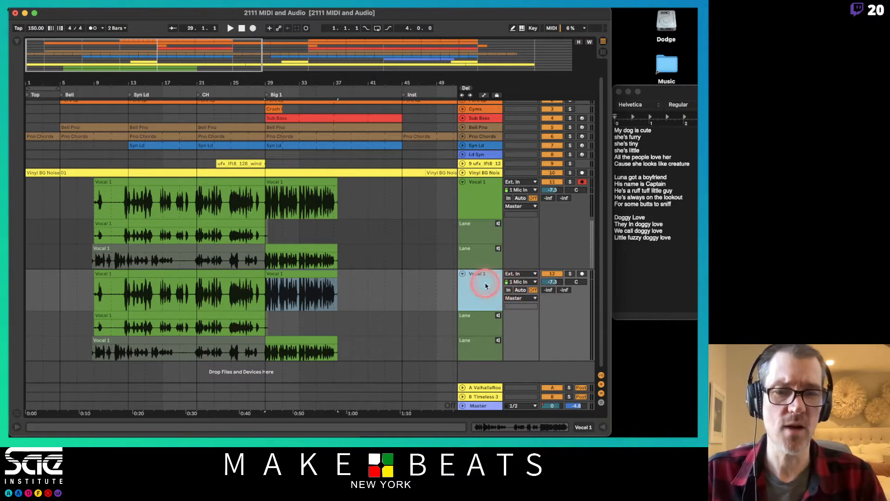
{"action": "key", "text": "Delete"}
{"action": "left_click", "coordinate": [480, 211]}
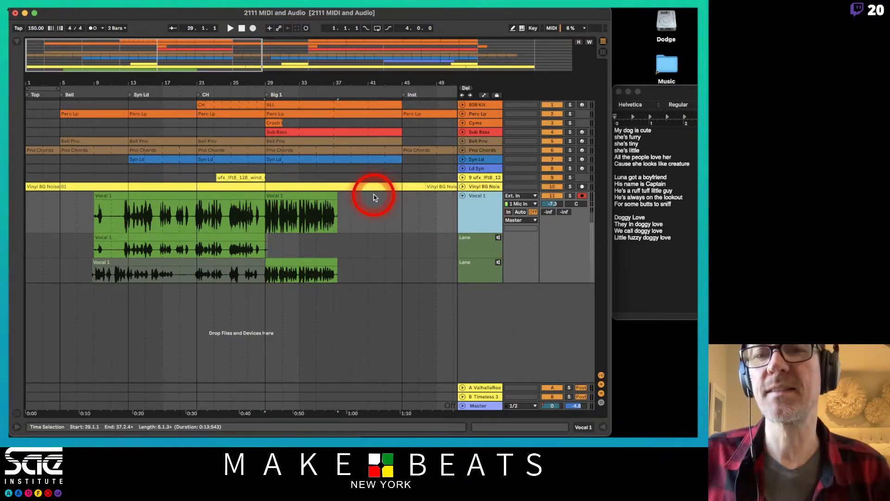
- Delete the main-lane Vocal 1 clip starting at bar 29 and trim the start of the remaining clip to 12.2.1
{"action": "left_click", "coordinate": [295, 196]}
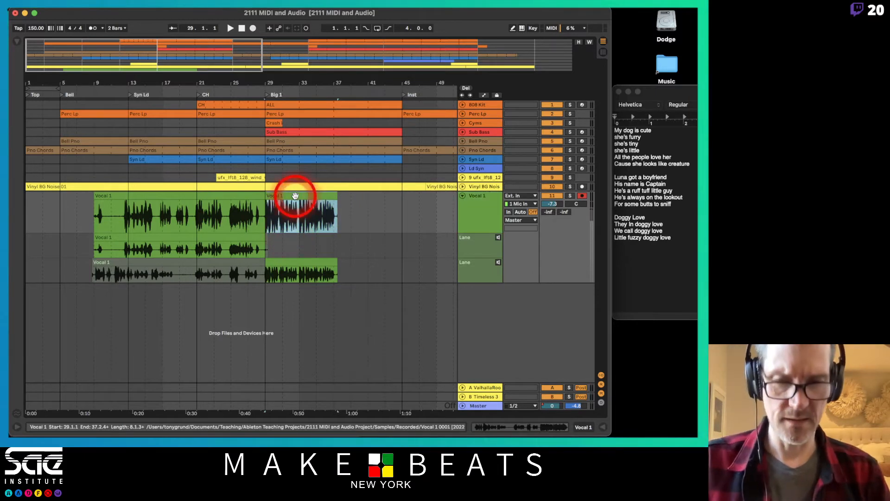
{"action": "key", "text": "Delete"}
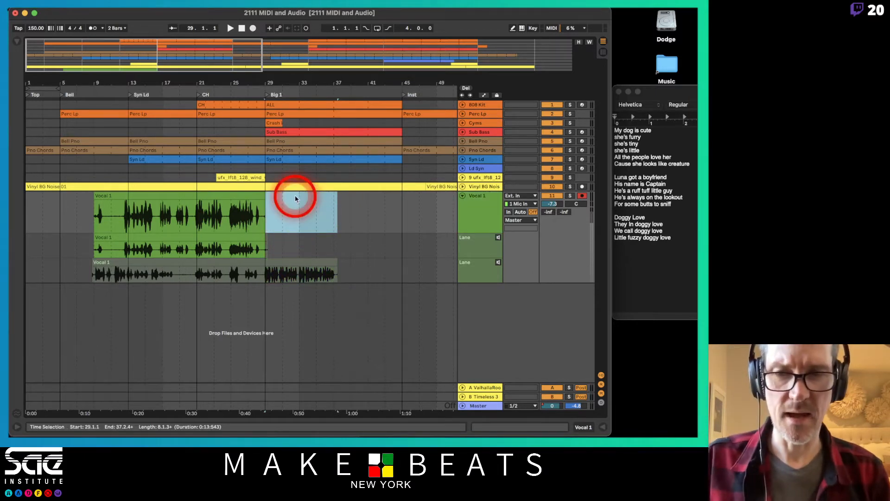
{"action": "left_click", "coordinate": [289, 274]}
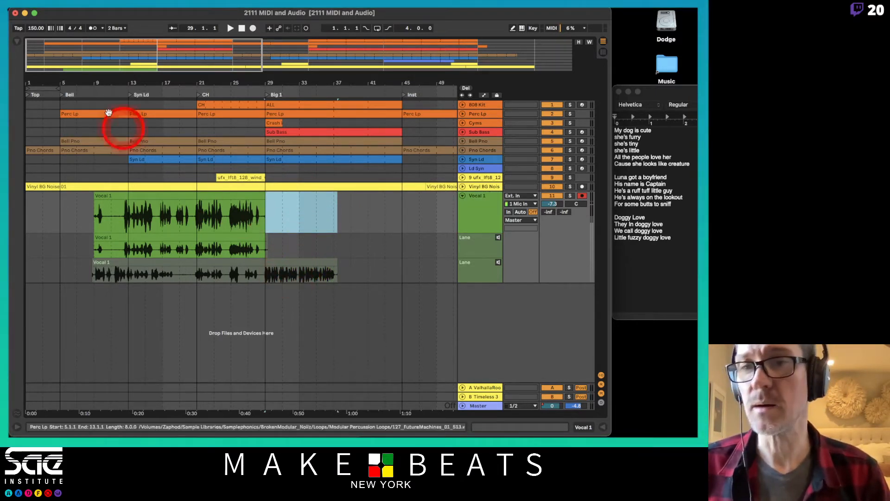
{"action": "left_click", "coordinate": [16, 41]}
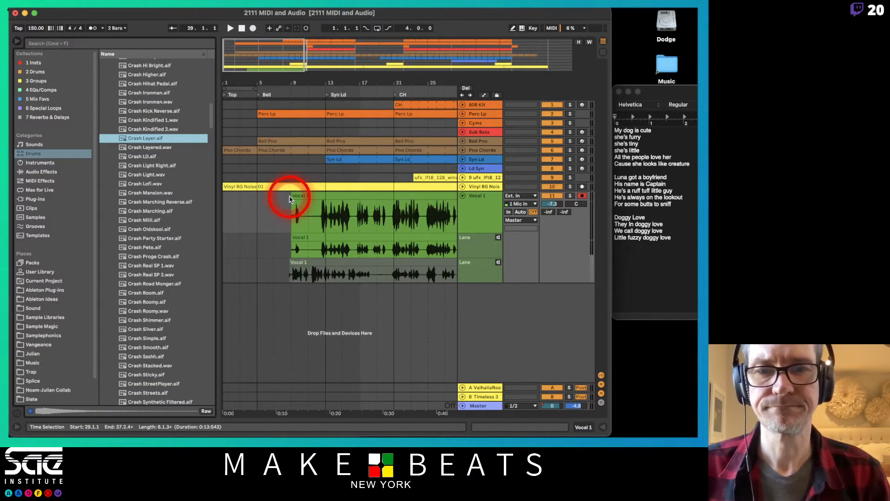
{"action": "left_click_drag", "start_coordinate": [291, 195], "coordinate": [319, 197]}
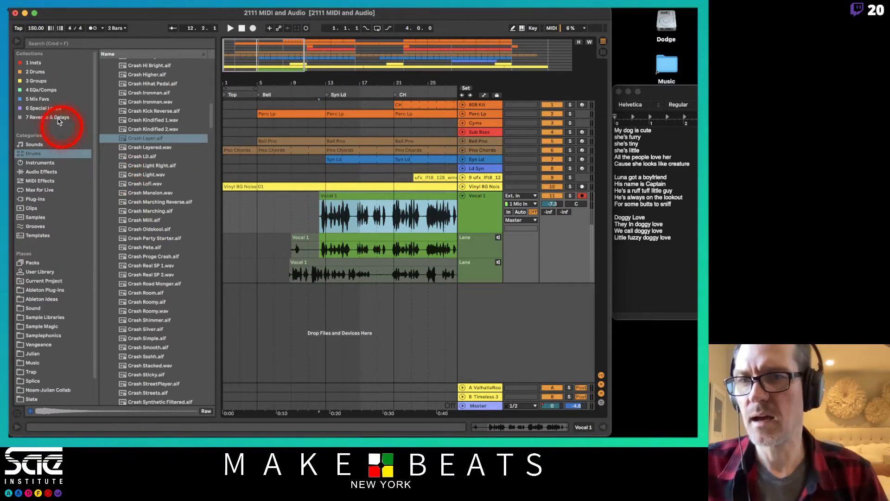
- Add an EQ Eight from the audio effects to the Vocal 1 track
{"action": "left_click", "coordinate": [41, 81]}
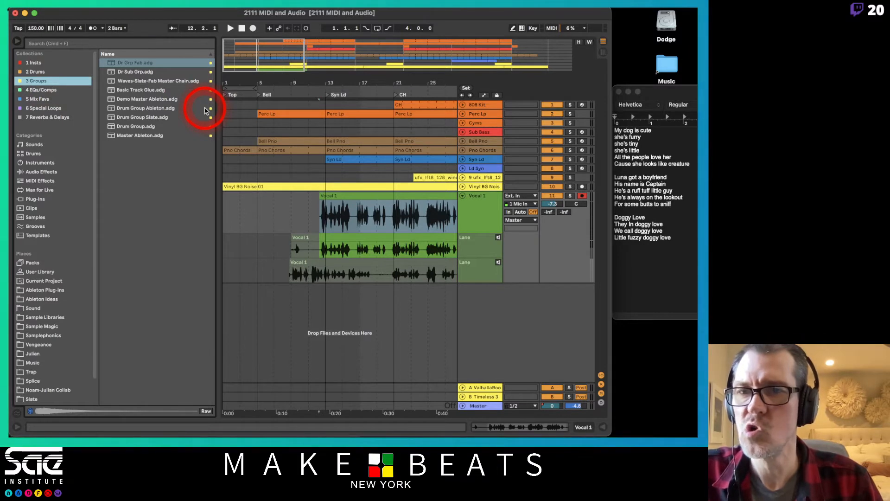
{"action": "left_click", "coordinate": [44, 172]}
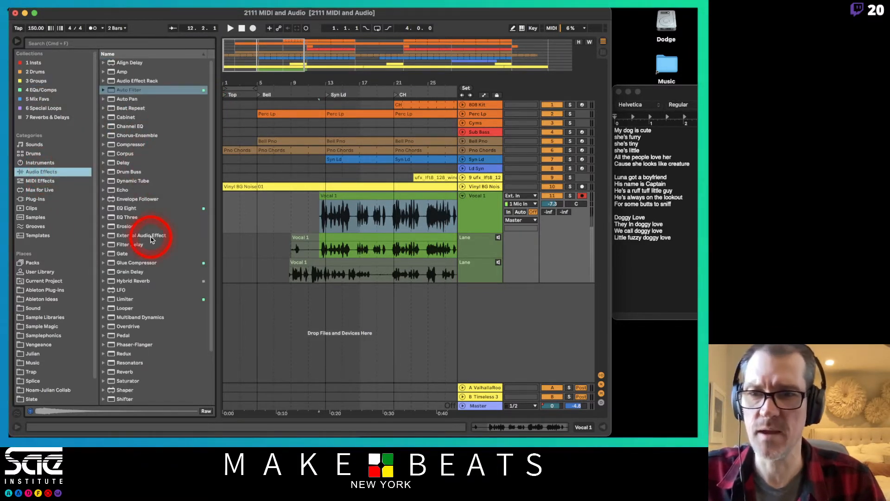
{"action": "left_click_drag", "start_coordinate": [131, 207], "coordinate": [262, 214]}
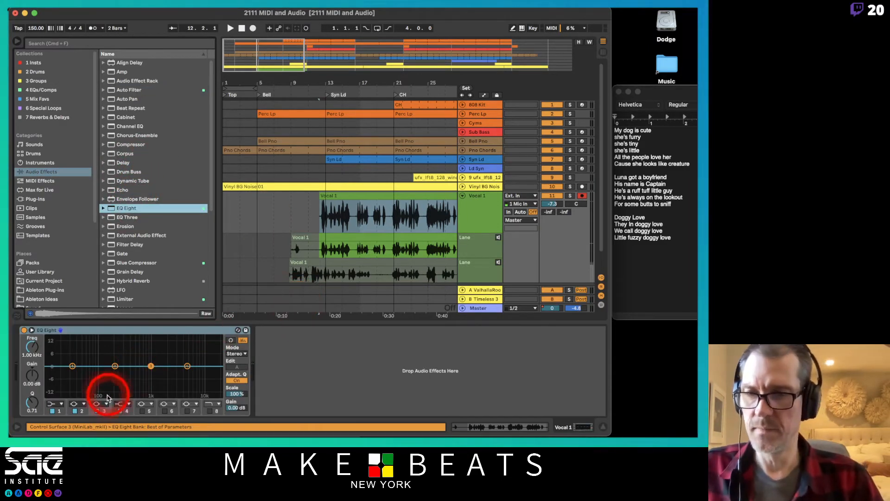
- Set EQ Eight band 1 to a low cut at 150 Hz and switch off bands 2, 3 and 4
{"action": "left_click", "coordinate": [58, 402]}
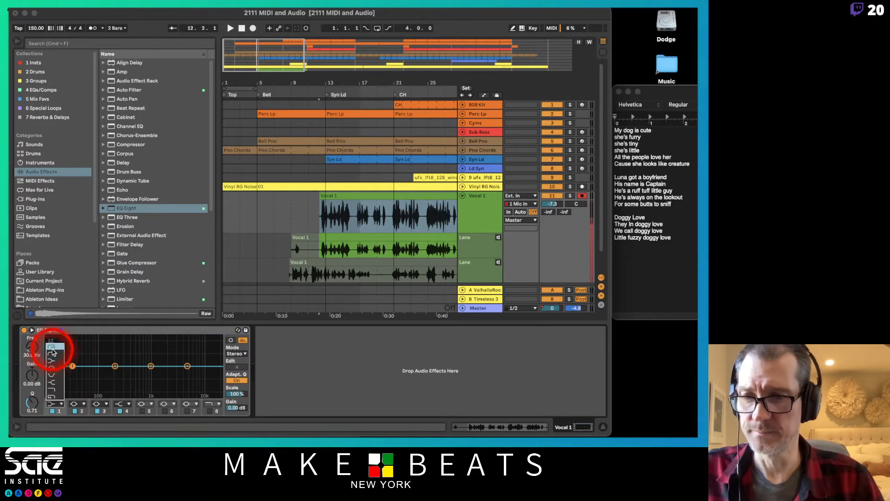
{"action": "left_click", "coordinate": [52, 353]}
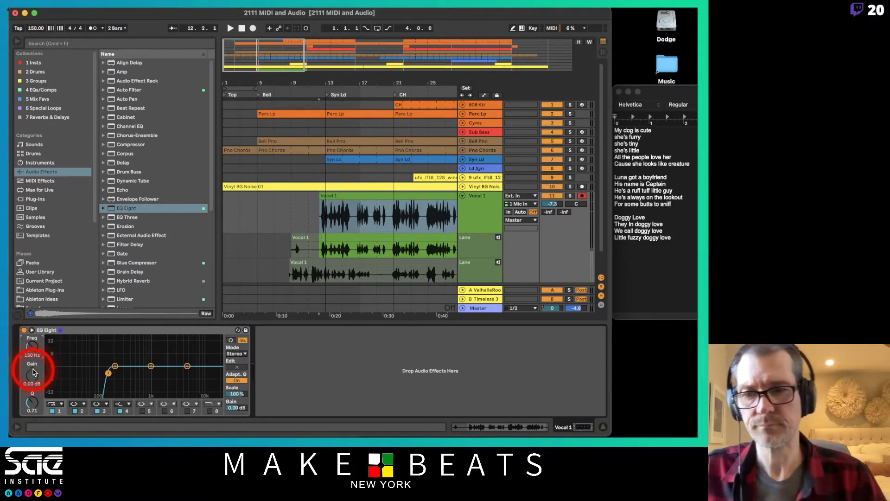
{"action": "left_click", "coordinate": [75, 411]}
{"action": "left_click", "coordinate": [98, 412]}
{"action": "left_click", "coordinate": [120, 411]}
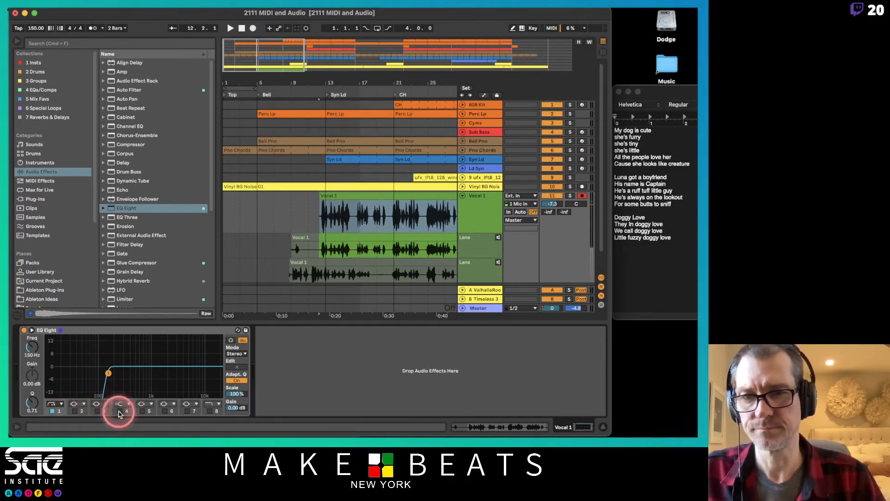
- Play the equalized vocal from 12.2 to about bar 18, and solo the Vocal 1 track
{"action": "key", "text": "space"}
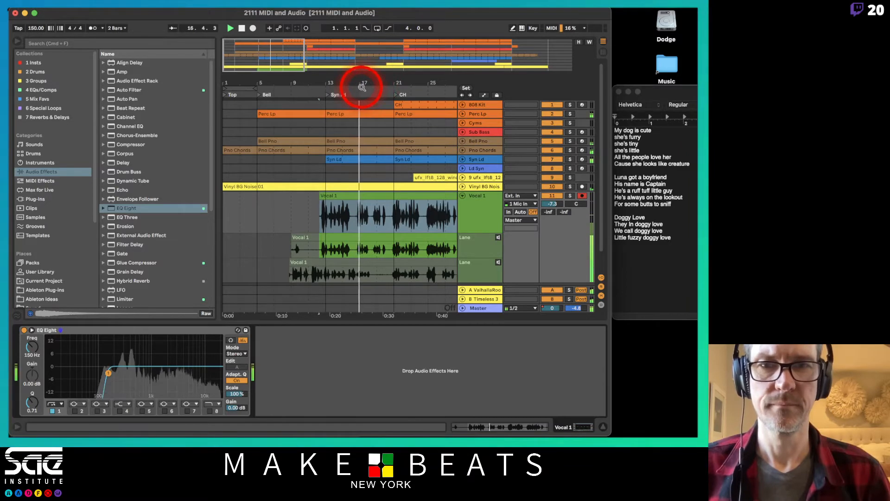
{"action": "left_click_drag", "start_coordinate": [360, 85], "coordinate": [339, 86]}
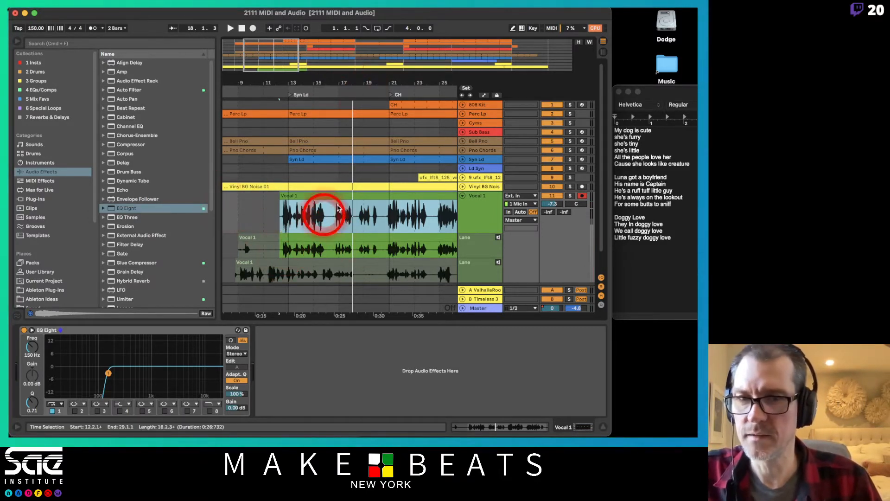
{"action": "left_click", "coordinate": [569, 197]}
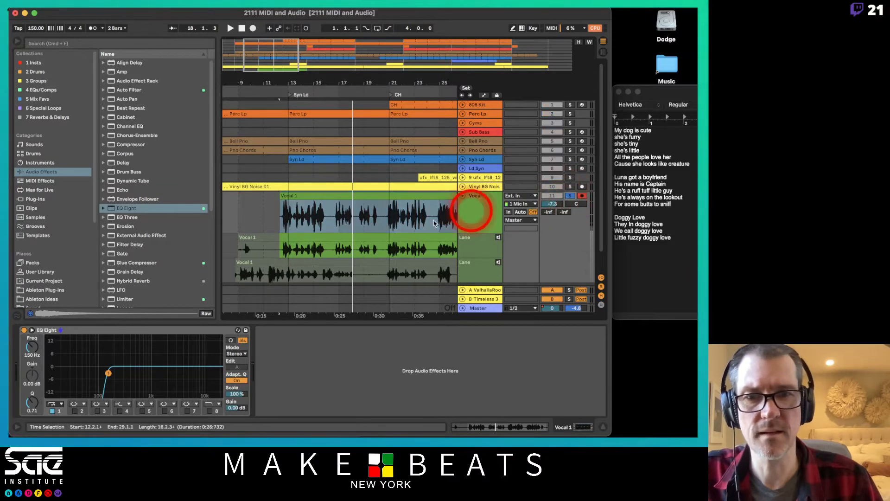
{"action": "left_click", "coordinate": [341, 196]}
- Set the recording bit depth to 32 in the preferences
{"action": "key", "text": "super+comma"}
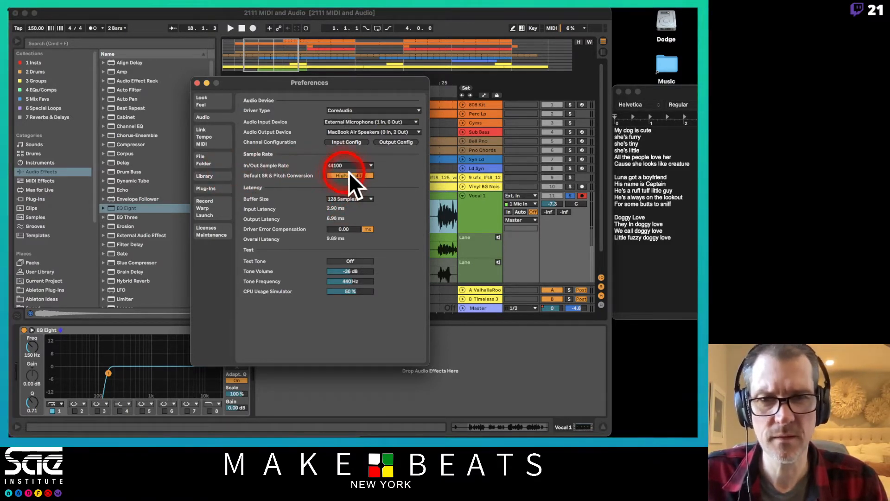
{"action": "left_click", "coordinate": [215, 134]}
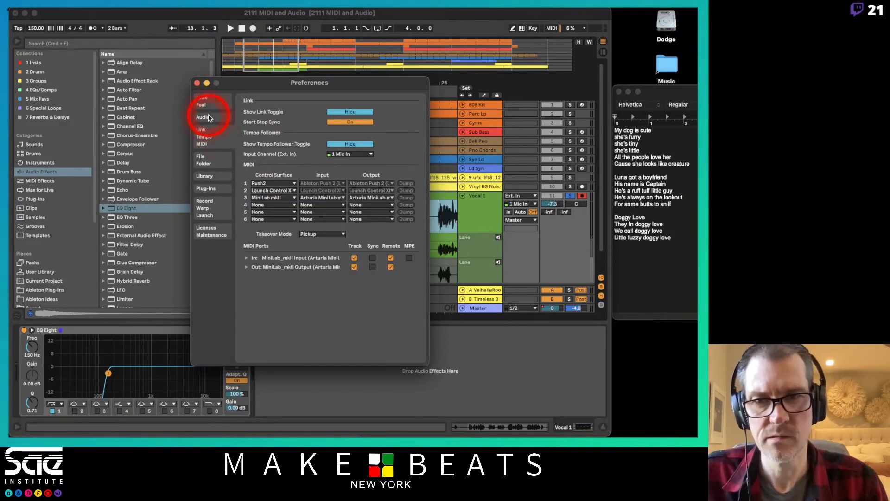
{"action": "left_click", "coordinate": [208, 118]}
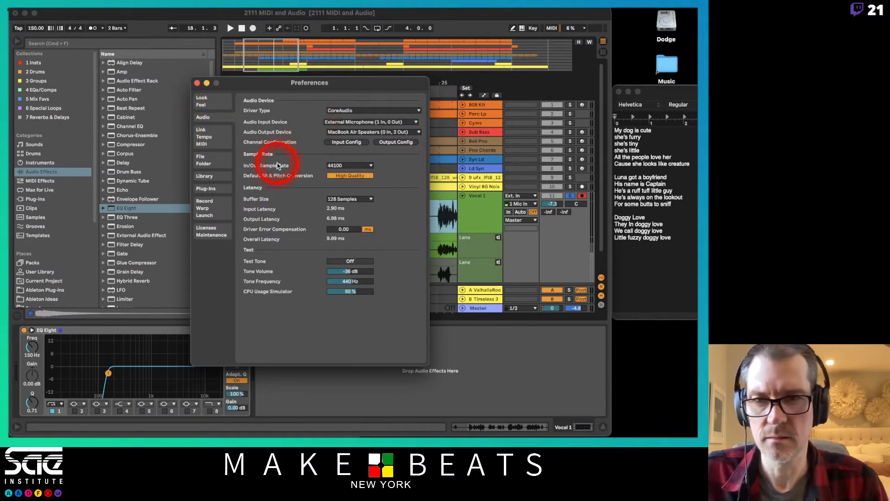
{"action": "left_click", "coordinate": [205, 208]}
{"action": "left_click", "coordinate": [337, 122]}
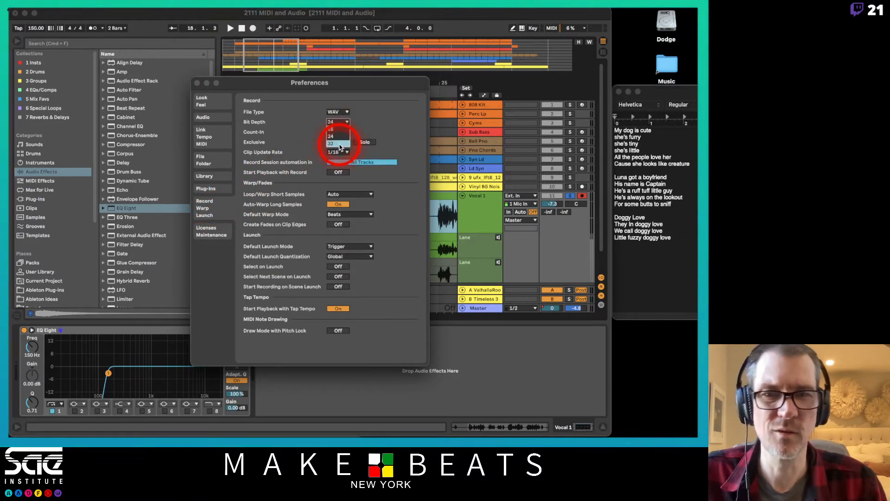
{"action": "left_click", "coordinate": [340, 147]}
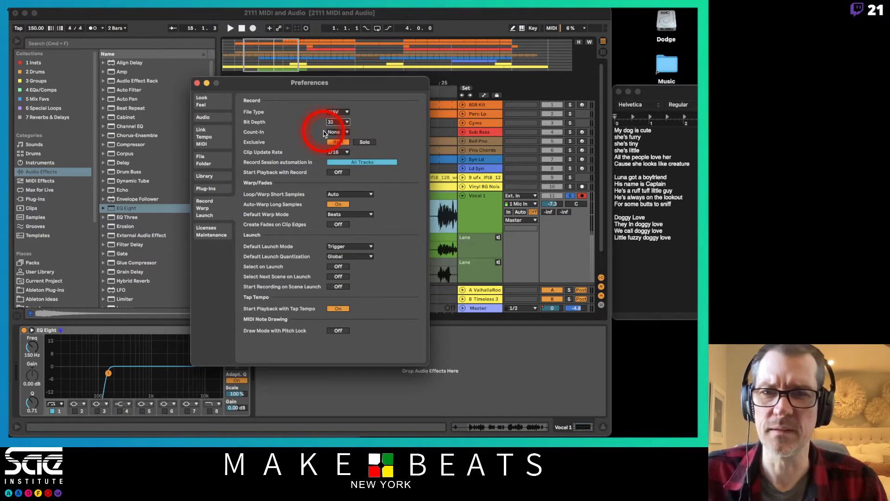
{"action": "left_click", "coordinate": [197, 83]}
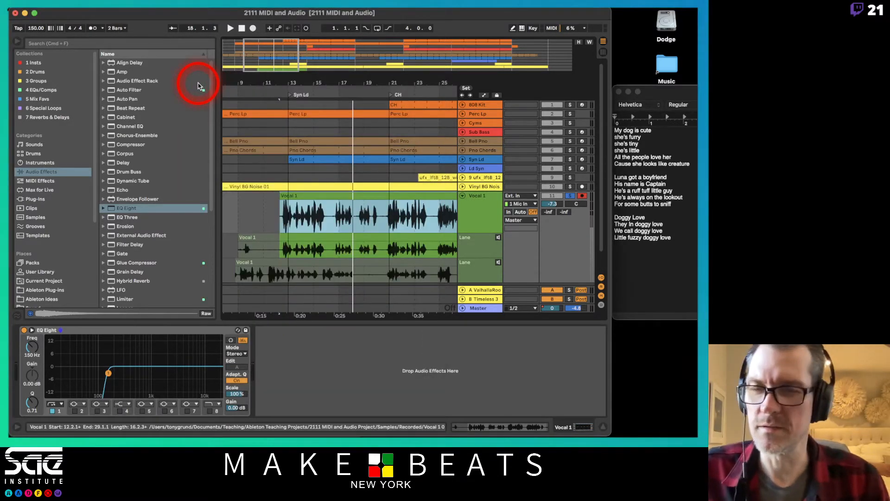
- Add a Glue Compressor after the EQ Eight on Vocal 1 and set its threshold to -16.8 dB
{"action": "left_click", "coordinate": [312, 249]}
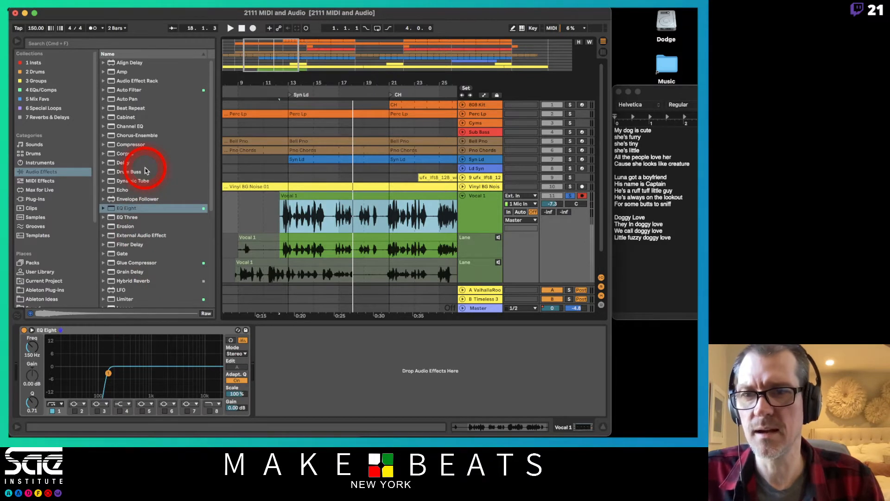
{"action": "left_click_drag", "start_coordinate": [131, 144], "coordinate": [165, 196]}
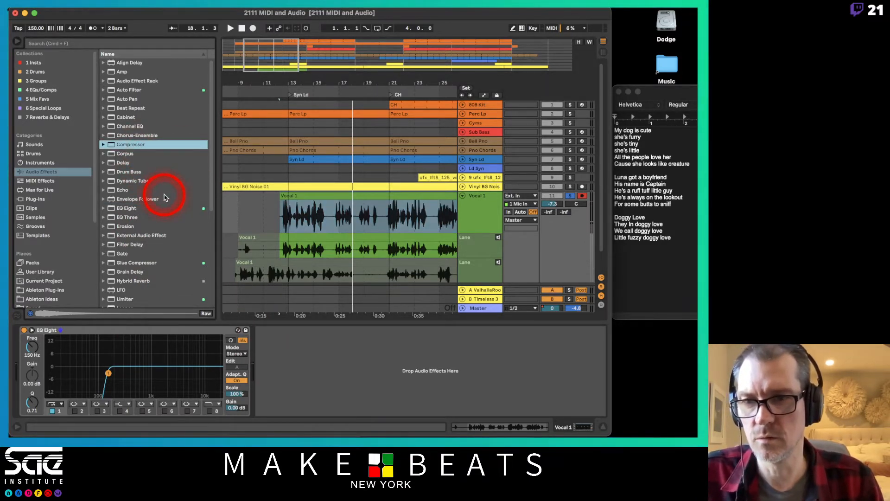
{"action": "scroll", "coordinate": [165, 197], "scroll_direction": "down", "scroll_amount": 2}
{"action": "left_click_drag", "start_coordinate": [138, 247], "coordinate": [314, 362]}
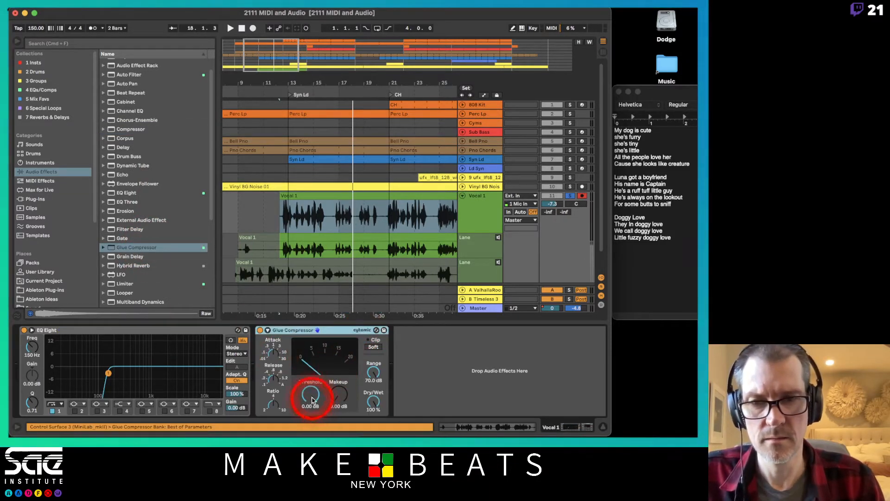
{"action": "left_click_drag", "start_coordinate": [312, 400], "coordinate": [312, 398]}
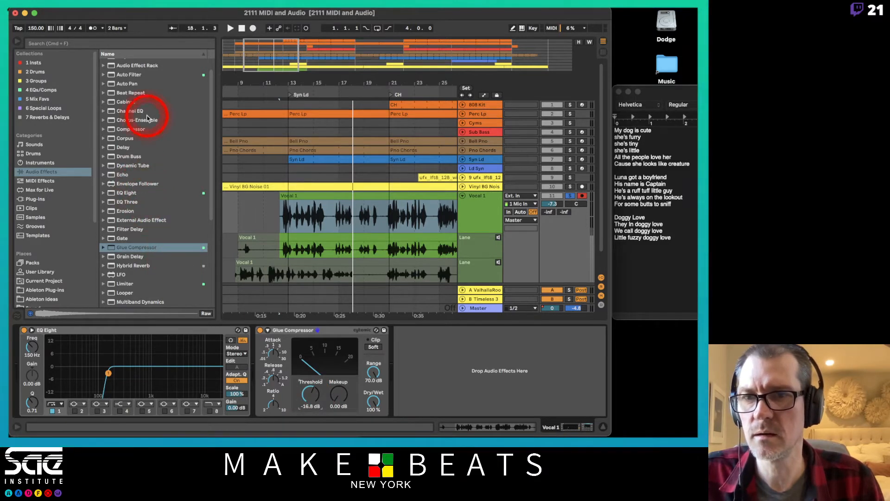
- Add a second EQ Eight after the Glue Compressor on Vocal 1, and set the compressor's makeup gain to 6.83 dB during playback
{"action": "left_click", "coordinate": [136, 194]}
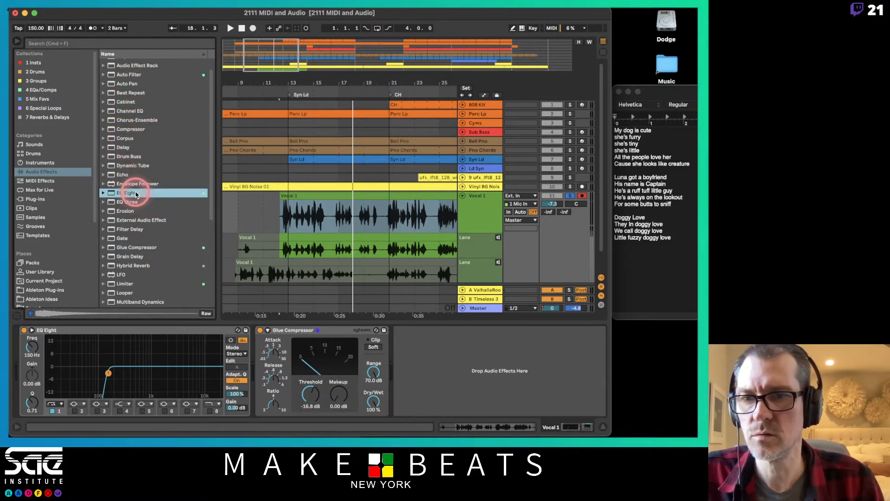
{"action": "left_click_drag", "start_coordinate": [136, 193], "coordinate": [440, 359]}
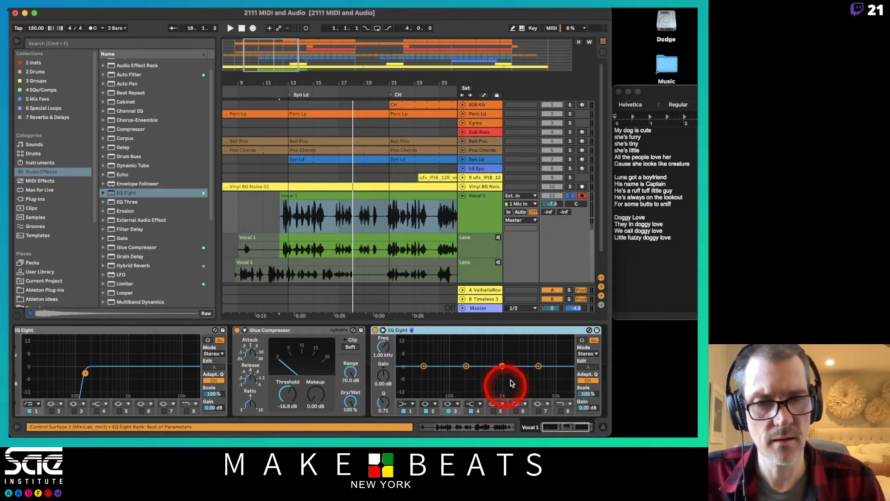
{"action": "key", "text": "space"}
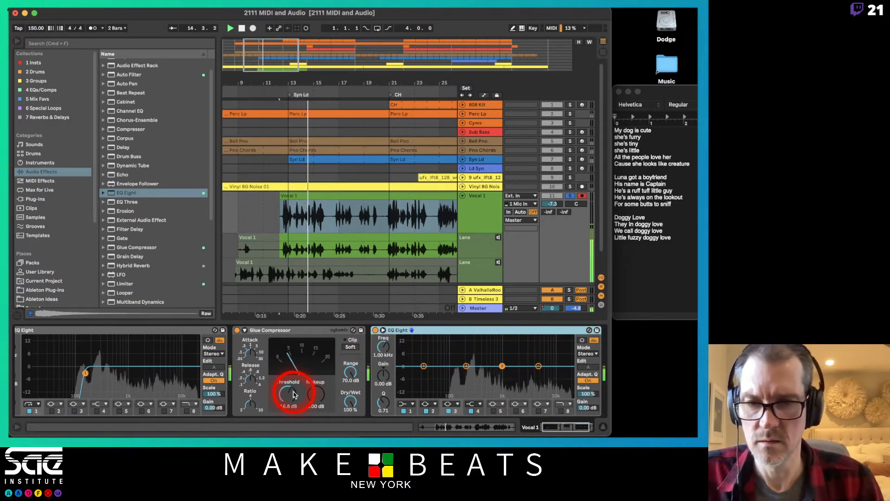
{"action": "mouse_move", "coordinate": [315, 395]}
{"action": "left_mouse_down"}
{"action": "mouse_move", "coordinate": [315, 378]}
{"action": "mouse_move", "coordinate": [317, 395]}
{"action": "left_mouse_up"}
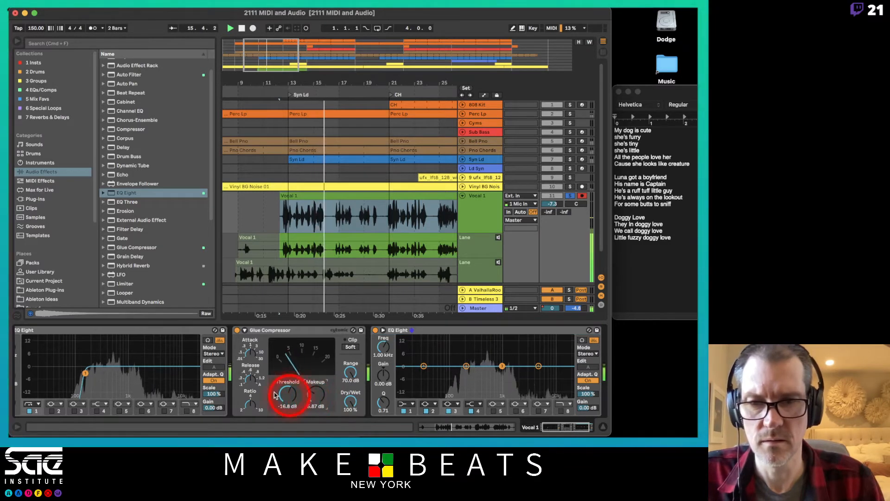
{"action": "left_click_drag", "start_coordinate": [250, 349], "coordinate": [252, 376]}
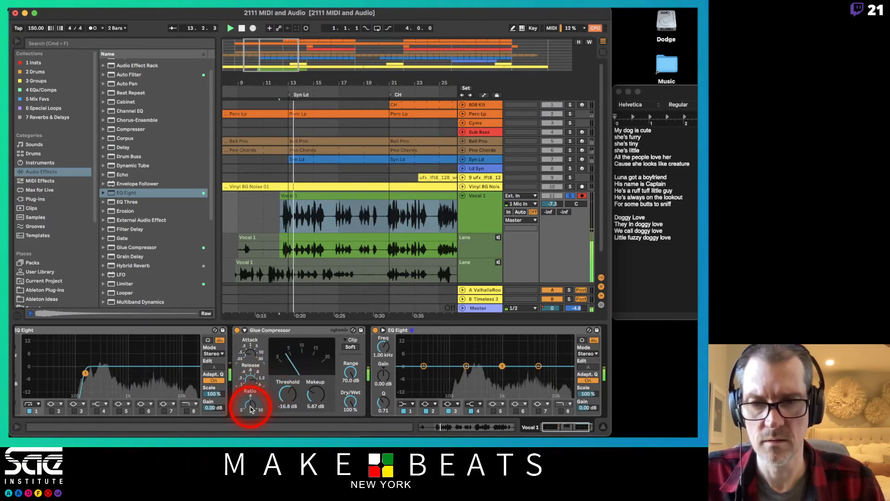
{"action": "left_click_drag", "start_coordinate": [311, 395], "coordinate": [311, 392]}
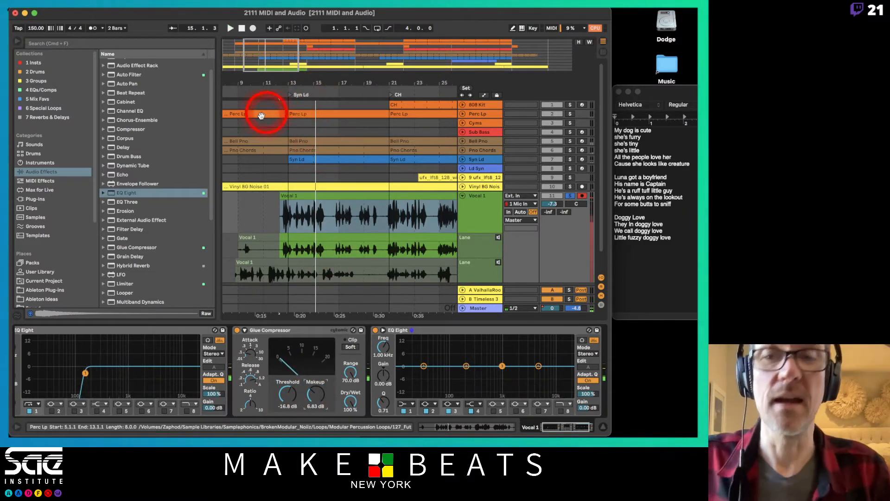
- Hide the browser, make a brief test recording on Vocal 1 from 11.1.1, and unsolo the track
{"action": "key", "text": "super+alt+b"}
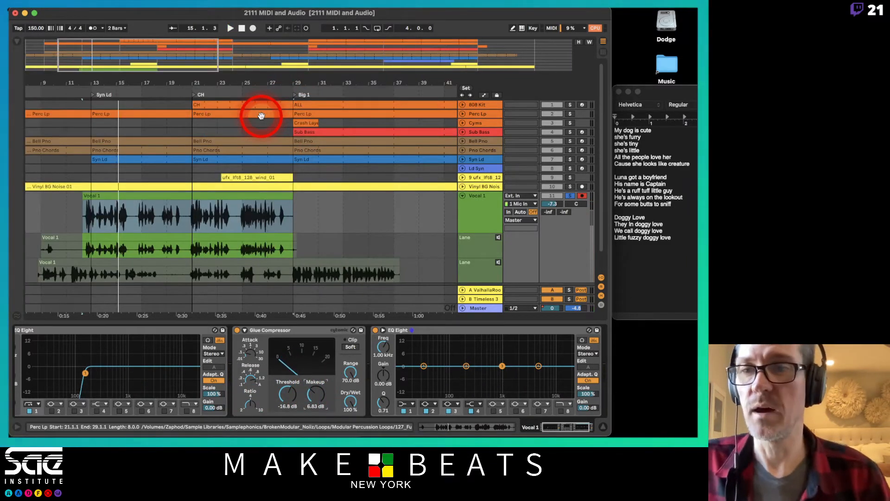
{"action": "left_click_drag", "start_coordinate": [94, 86], "coordinate": [111, 59]}
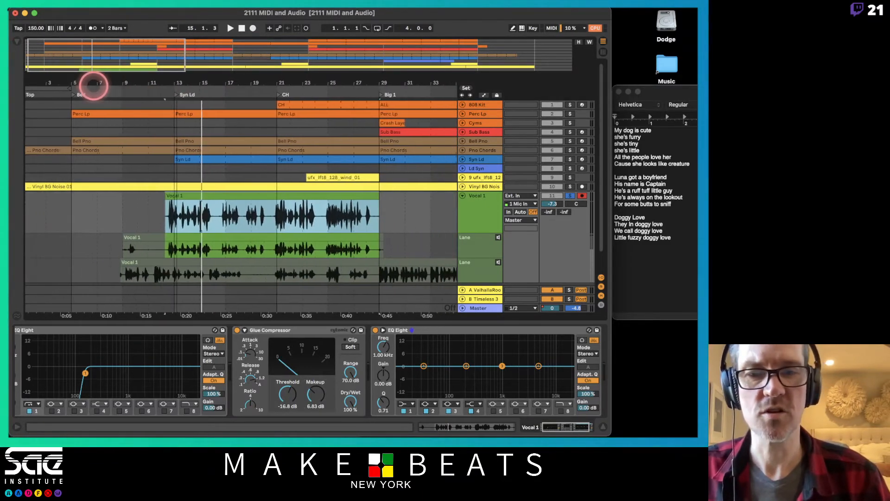
{"action": "left_click", "coordinate": [132, 379]}
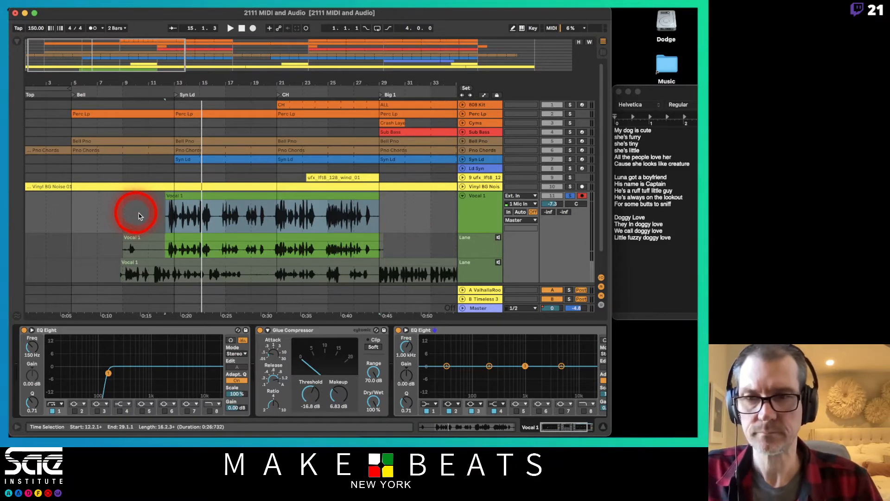
{"action": "left_click", "coordinate": [151, 217]}
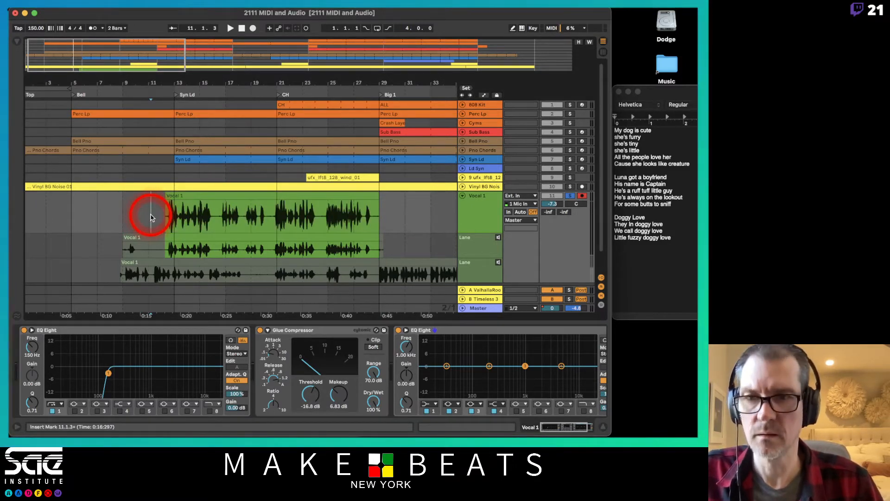
{"action": "left_click", "coordinate": [148, 212]}
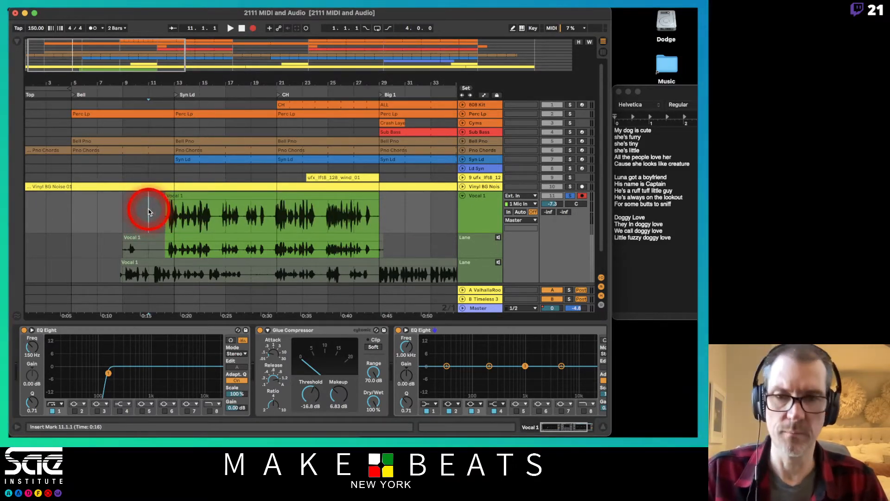
{"action": "key", "text": "space"}
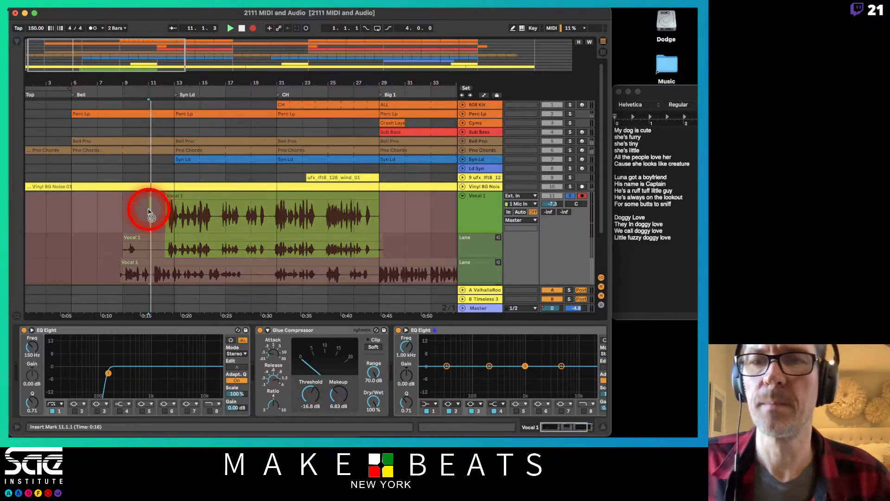
{"action": "key", "text": "space"}
{"action": "left_click", "coordinate": [570, 197]}
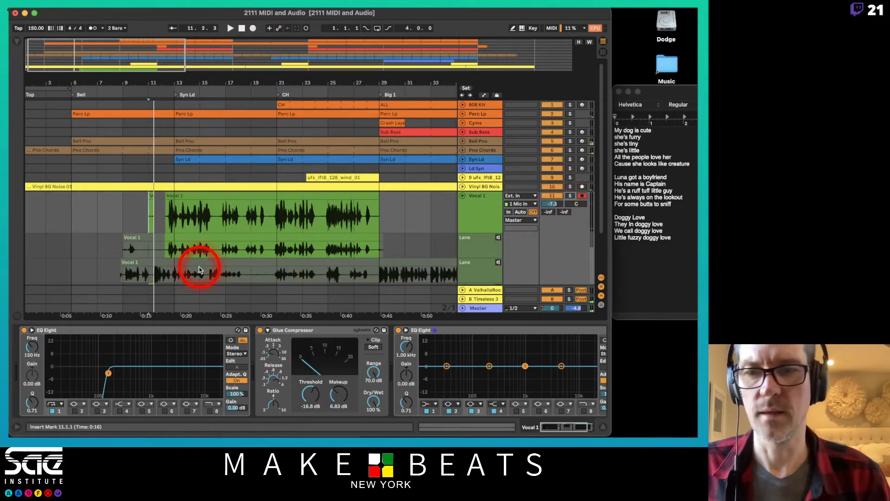
- Record a new vocal take on Vocal 1 from 11.1.1 to about 20.4
{"action": "key", "text": "space"}
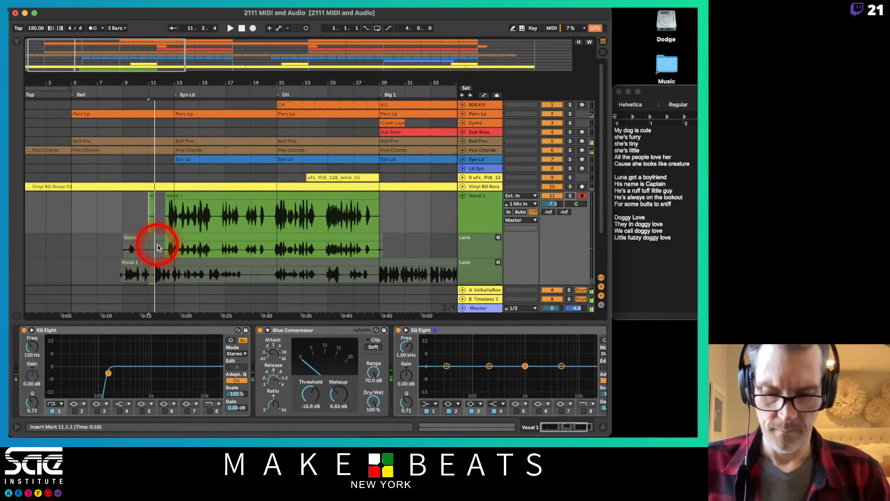
{"action": "key", "text": "space"}
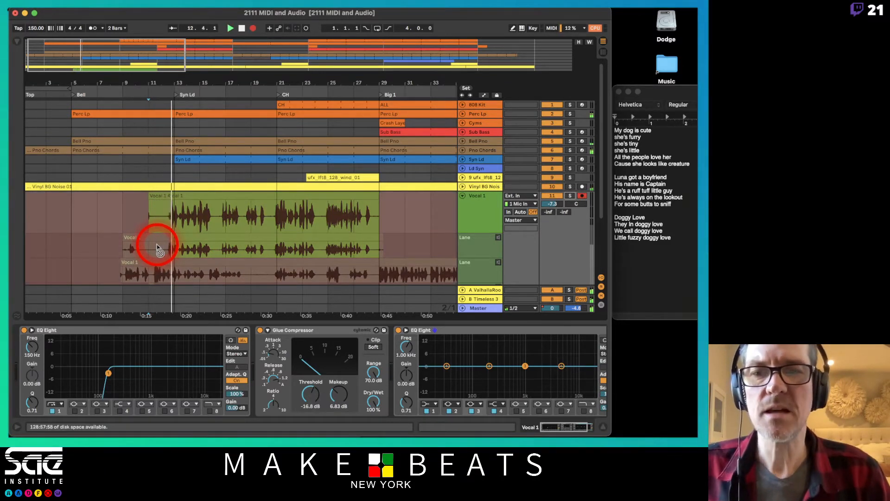
{"action": "key", "text": "space"}
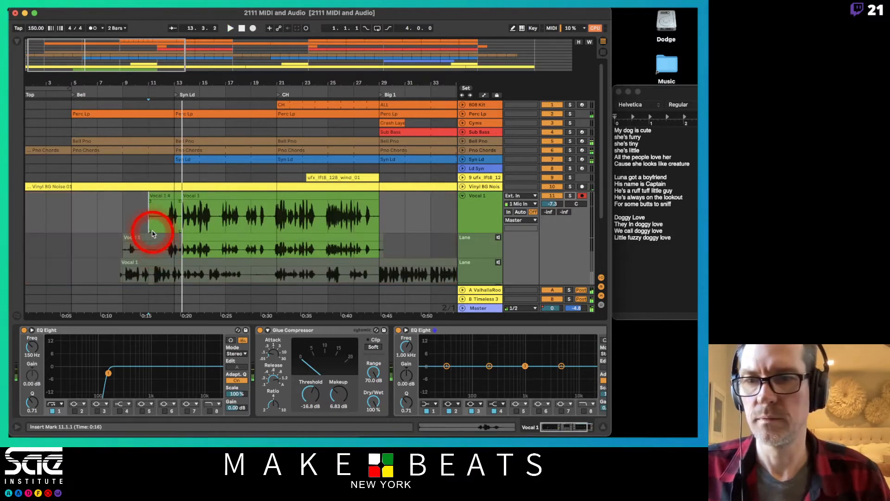
{"action": "left_click", "coordinate": [149, 229]}
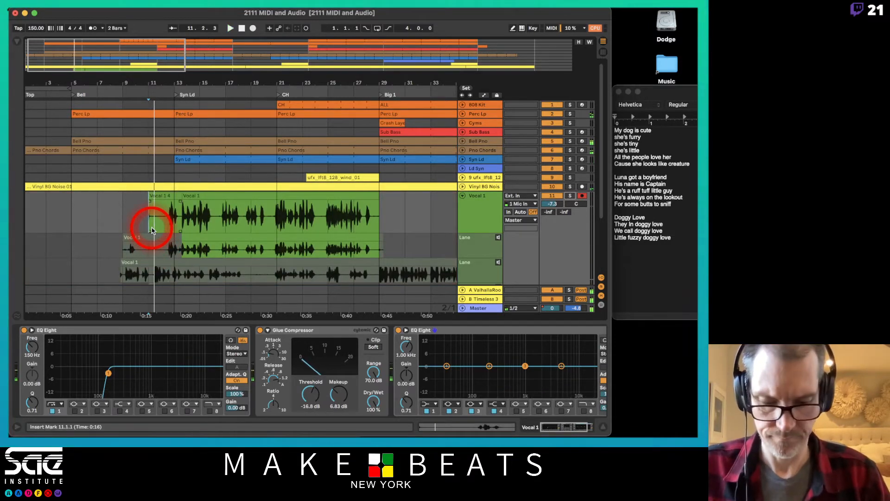
{"action": "key", "text": "F9"}
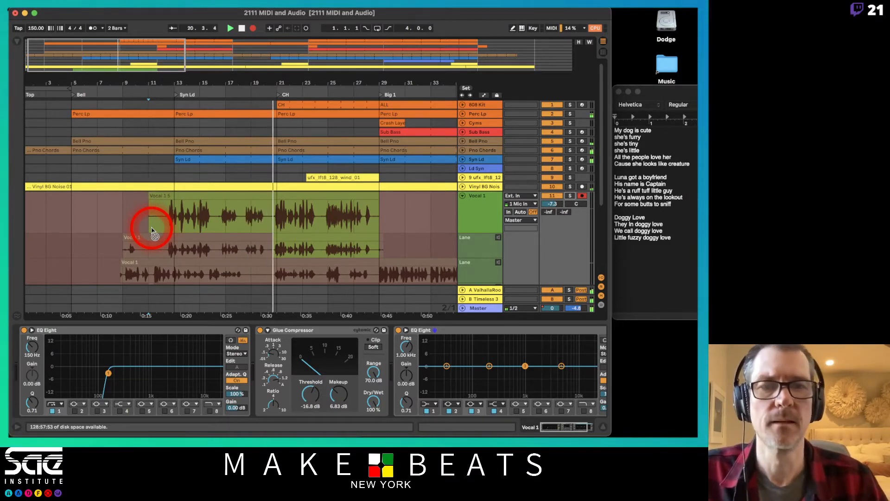
{"action": "key", "text": "space"}
- Play back the new vocal take from bar 11, try lowering its clip gain, and undo the gain change
{"action": "key", "text": "space"}
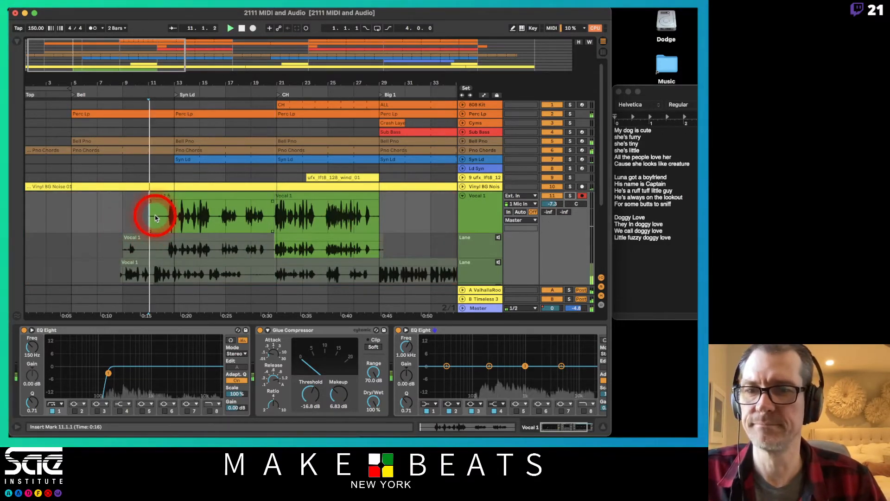
{"action": "left_click", "coordinate": [216, 192]}
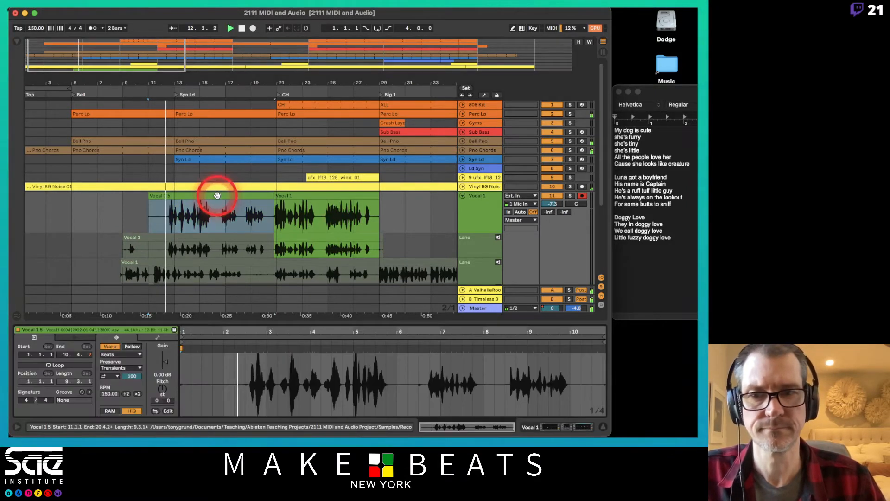
{"action": "left_click", "coordinate": [210, 260]}
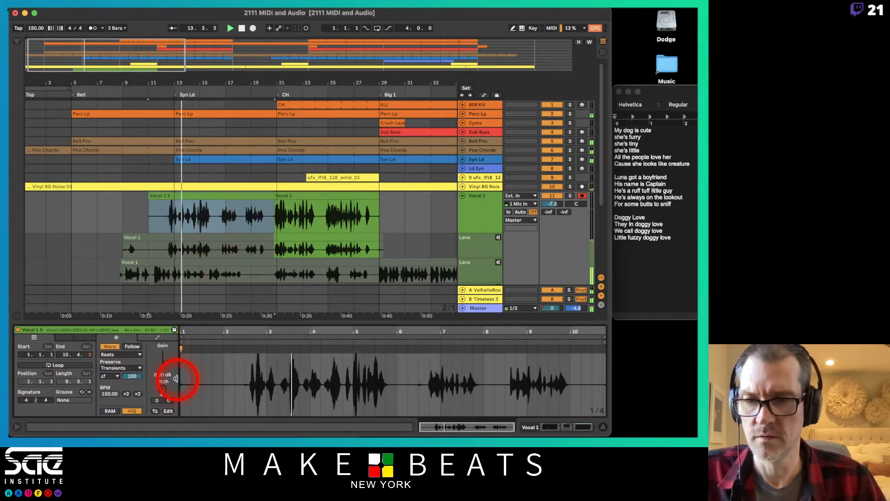
{"action": "left_click_drag", "start_coordinate": [166, 365], "coordinate": [165, 366]}
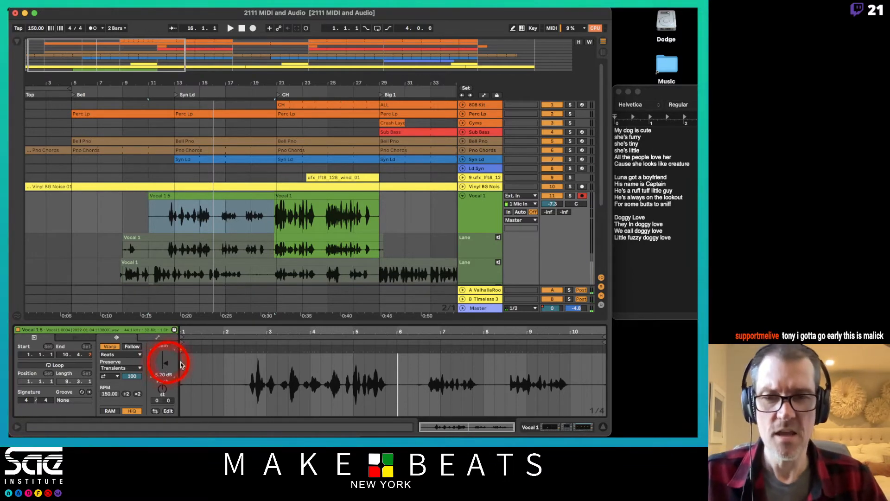
{"action": "key", "text": "super+z"}
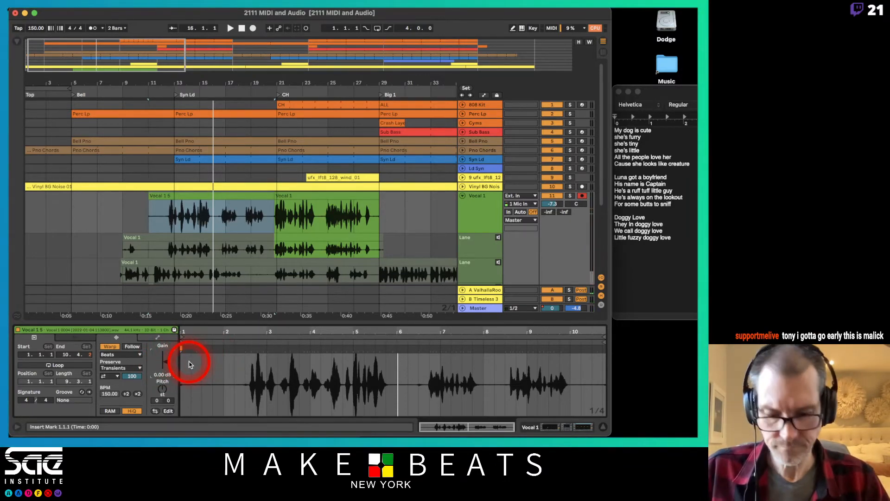
- Enlarge the clip view, zoom in on the new take's waveform and lower its clip gain to -5.69 dB
{"action": "left_click_drag", "start_coordinate": [235, 322], "coordinate": [188, 270]}
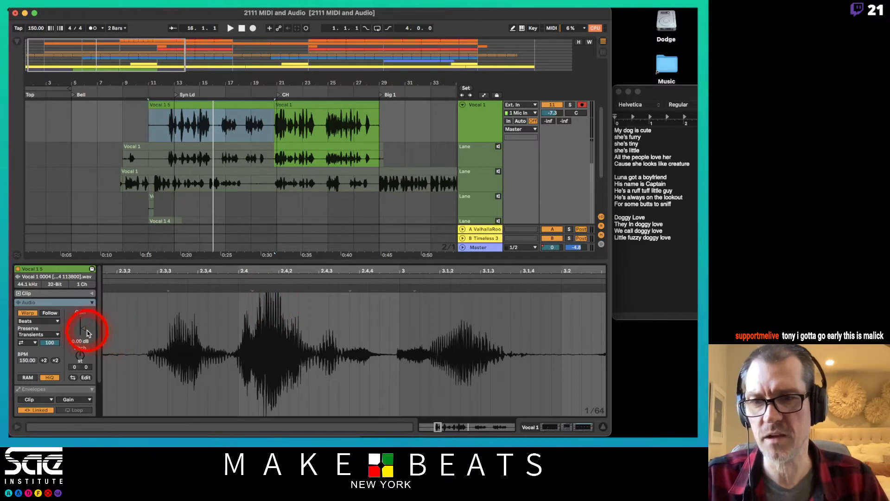
{"action": "left_click_drag", "start_coordinate": [83, 330], "coordinate": [84, 338]}
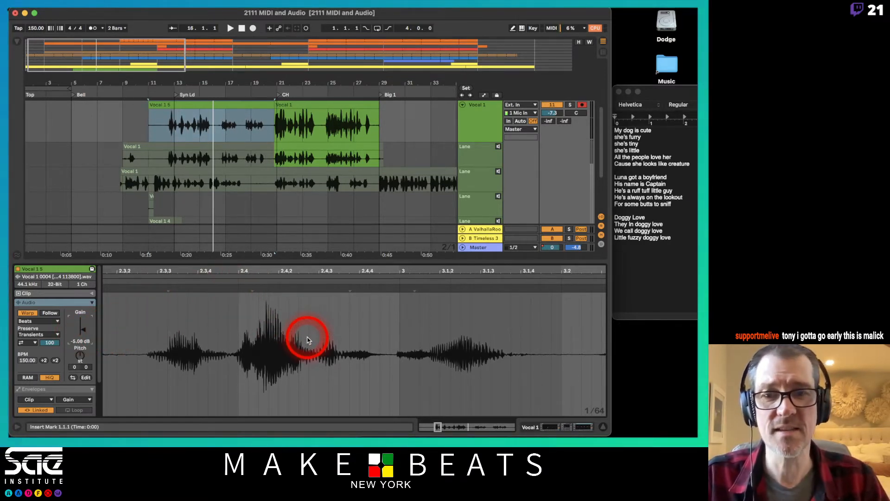
{"action": "key", "text": "Down"}
{"action": "key", "text": "Down"}
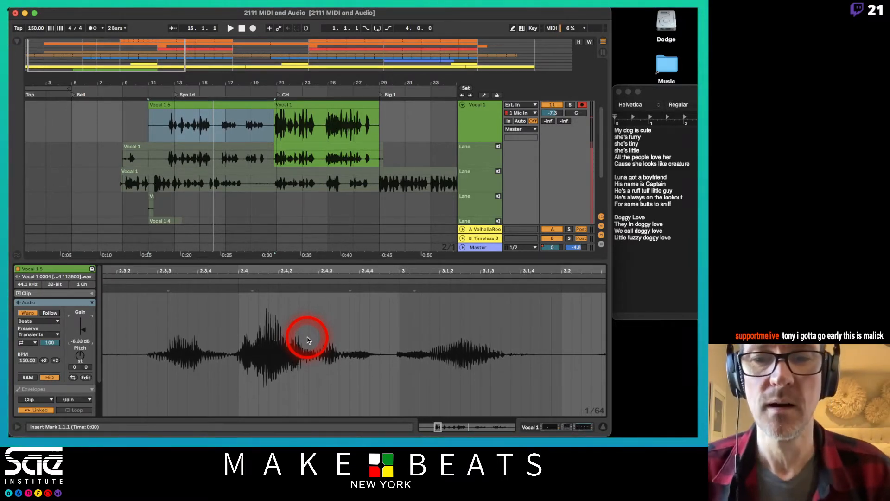
{"action": "key", "text": "Up"}
{"action": "key", "text": "Up"}
{"action": "key", "text": "Up"}
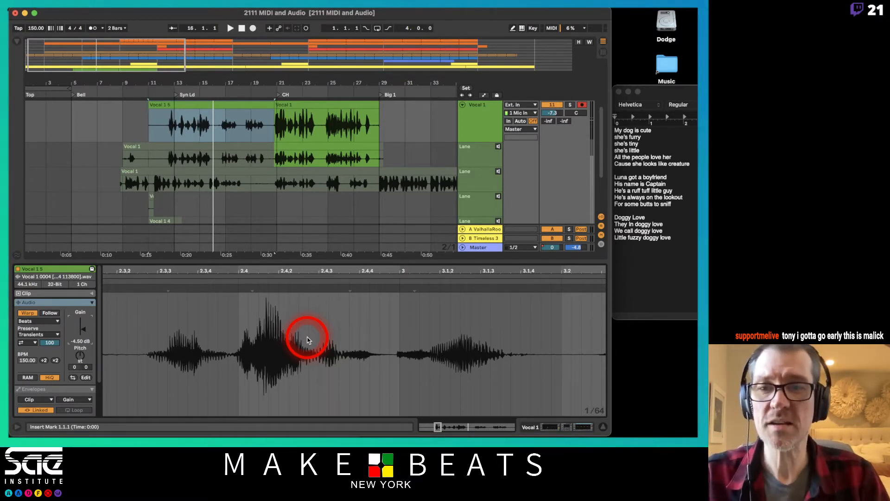
{"action": "left_click_drag", "start_coordinate": [307, 340], "coordinate": [154, 328]}
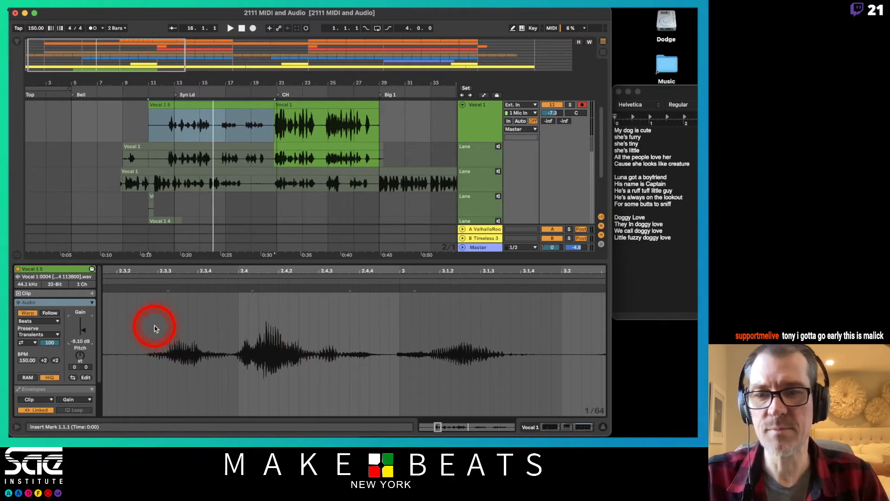
{"action": "key", "text": "super+z"}
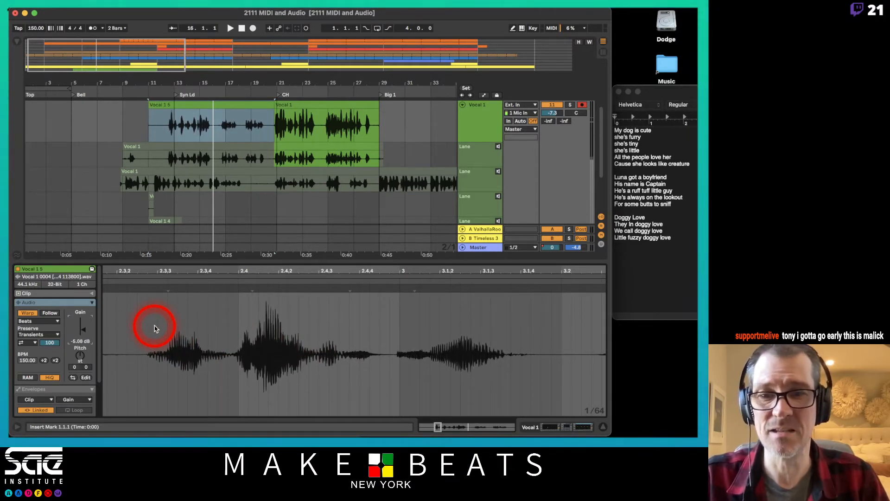
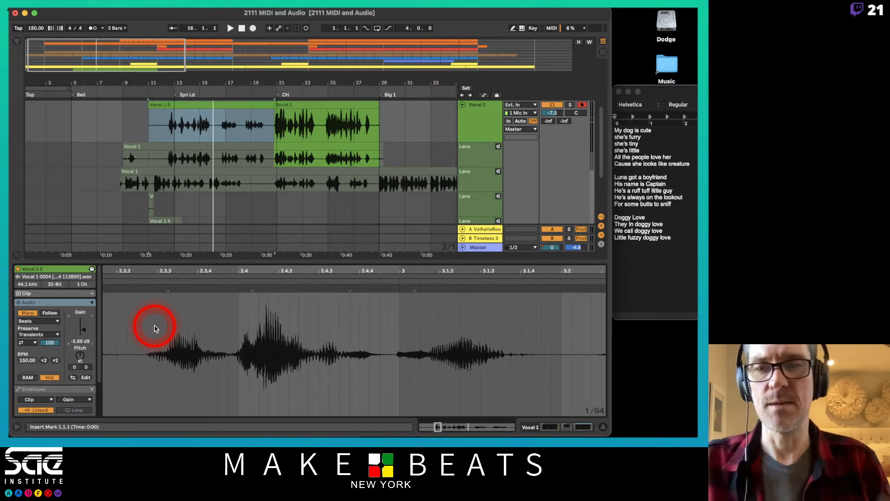
- Record another vocal take on Vocal 1 from 11.1.1 to about bar 29
{"action": "left_click", "coordinate": [151, 133]}
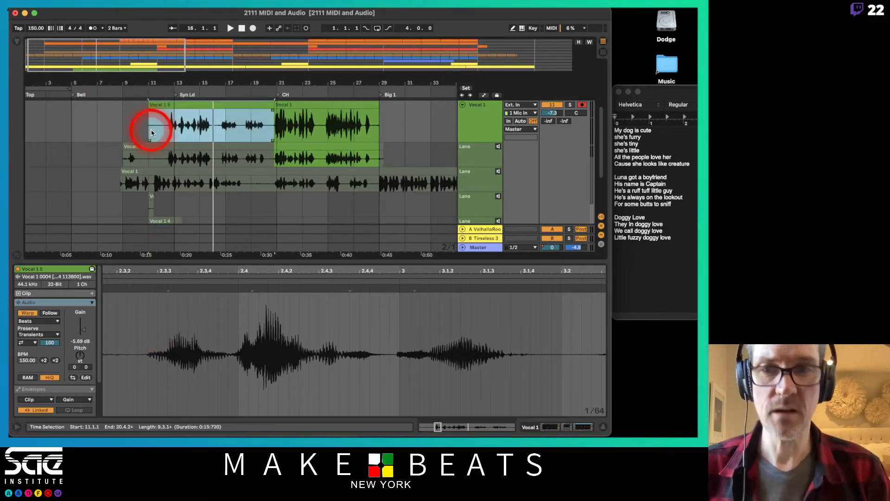
{"action": "left_click", "coordinate": [150, 129]}
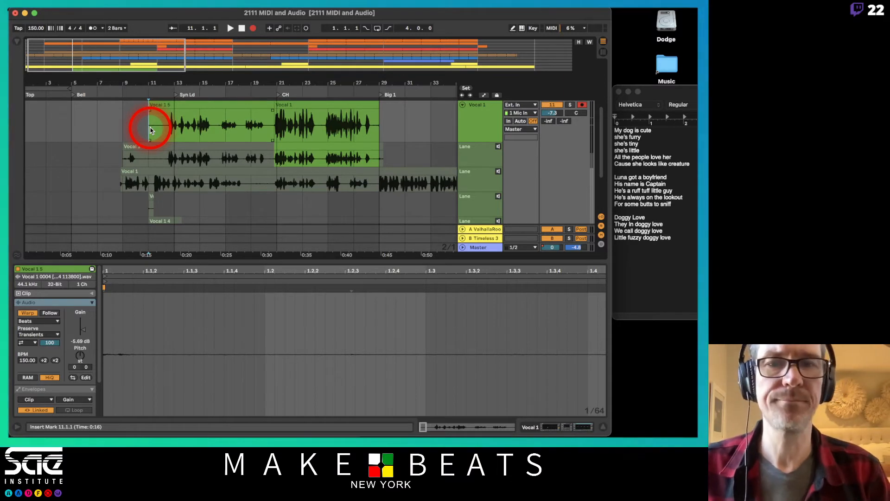
{"action": "key", "text": "space"}
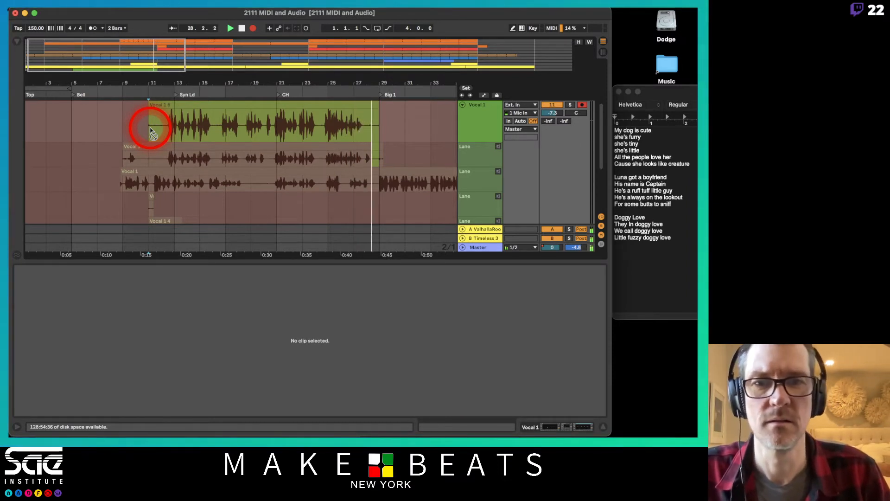
- Lower the newest vocal take's clip gain to -2.22 dB and trim its start to about 12.2.4
{"action": "left_click", "coordinate": [200, 133]}
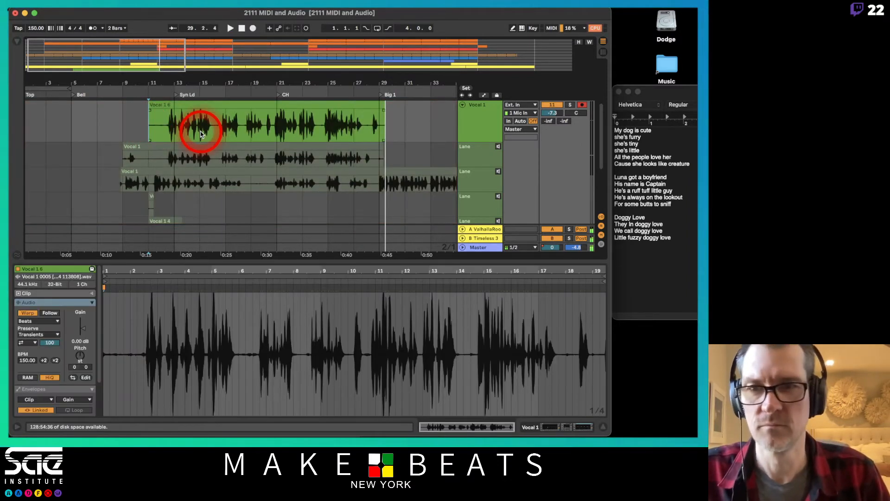
{"action": "left_click_drag", "start_coordinate": [84, 325], "coordinate": [84, 329]}
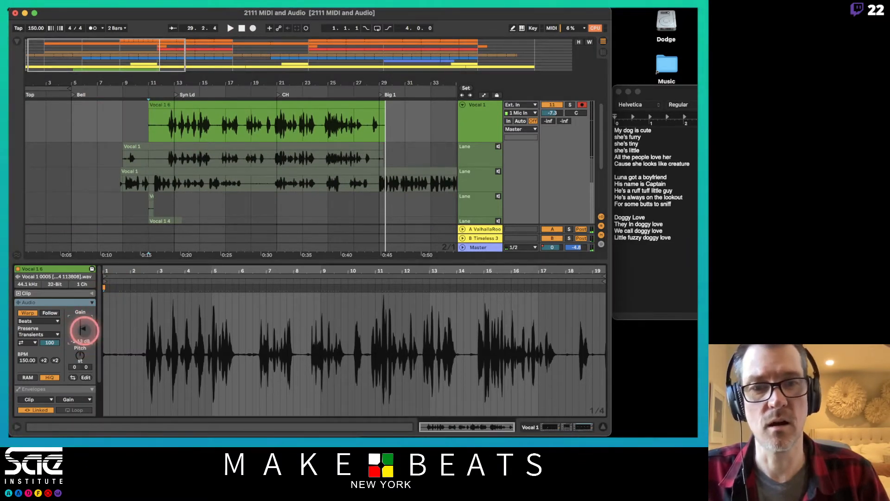
{"action": "left_click", "coordinate": [148, 113]}
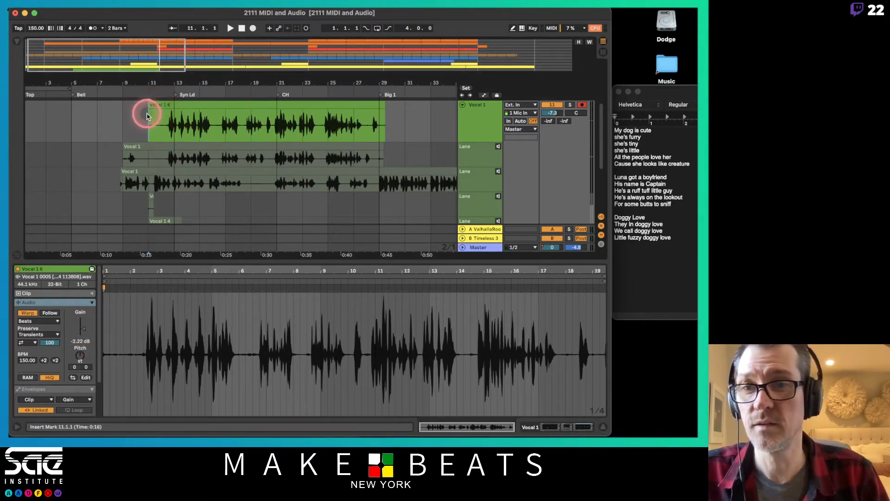
{"action": "left_click_drag", "start_coordinate": [148, 104], "coordinate": [167, 110]}
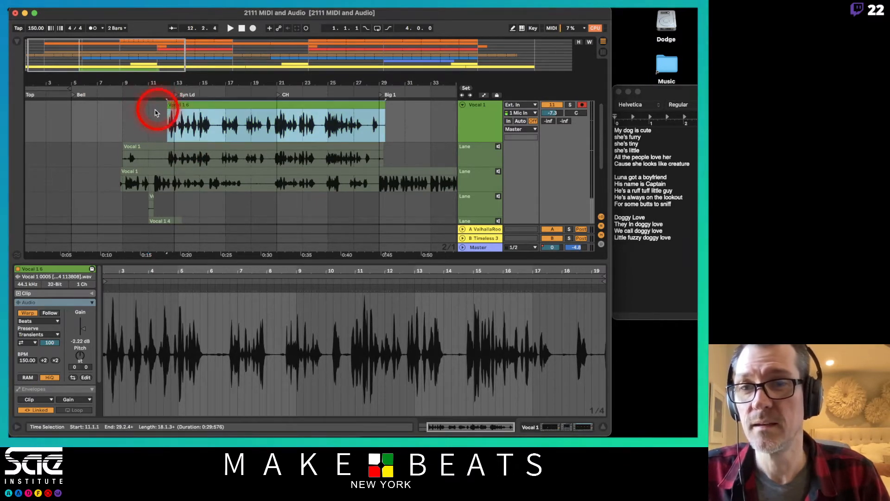
- While playing from 11.1.1, set the Glue Compressor to -12.1 dB threshold, 9.52 dB makeup and soft clipping, and raise Vocal 1's volume to -6.3 dB
{"action": "left_click", "coordinate": [148, 116]}
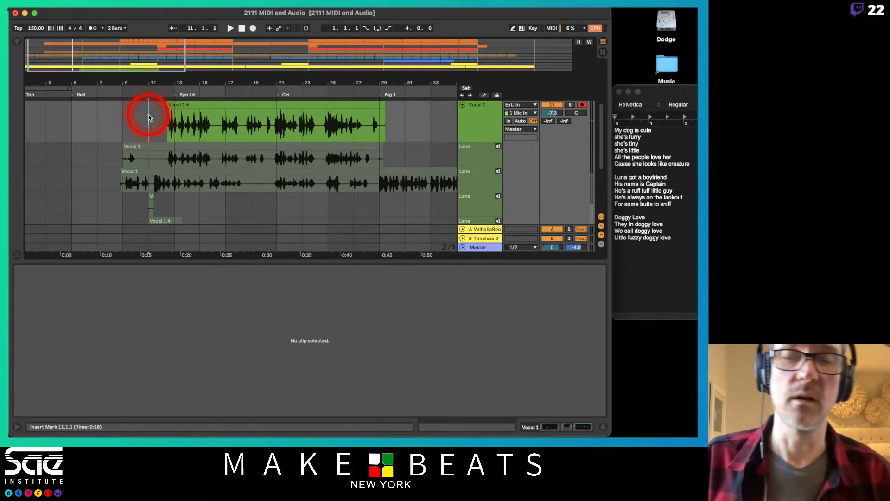
{"action": "key", "text": "space"}
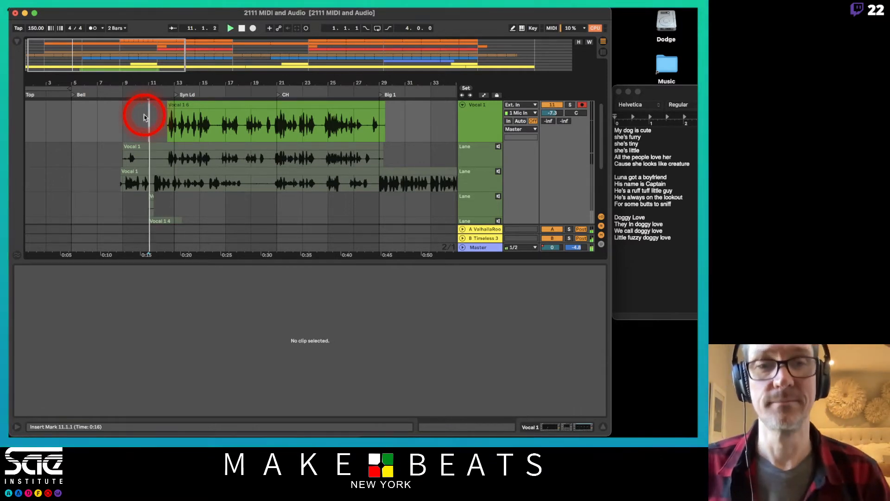
{"action": "left_click", "coordinate": [470, 108]}
{"action": "left_click", "coordinate": [350, 384]}
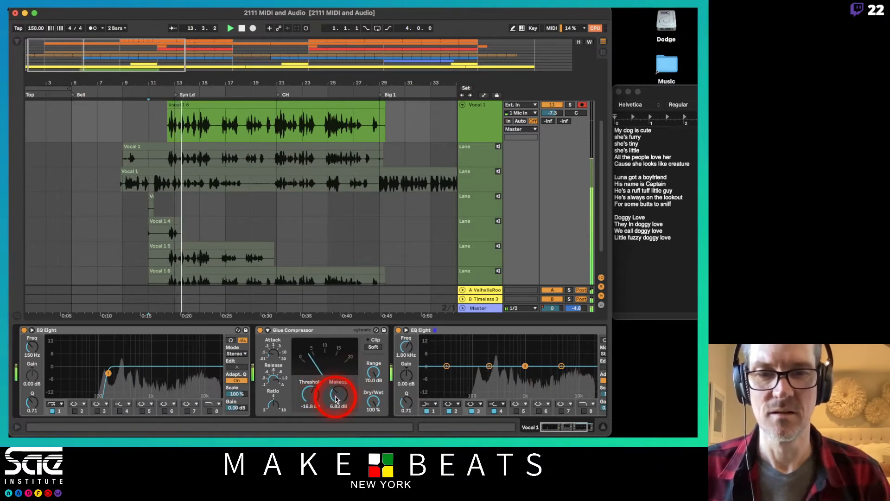
{"action": "left_click_drag", "start_coordinate": [343, 396], "coordinate": [343, 393]}
{"action": "left_click_drag", "start_coordinate": [315, 394], "coordinate": [315, 392]}
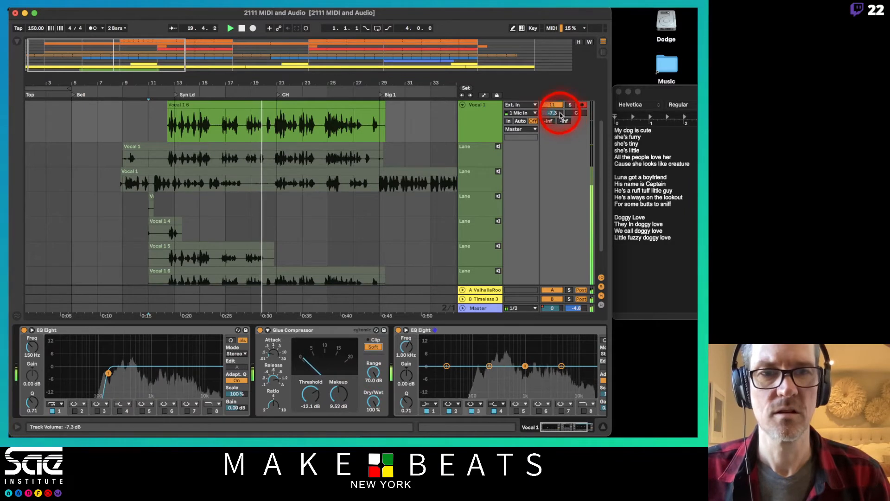
{"action": "left_click_drag", "start_coordinate": [561, 115], "coordinate": [561, 115]}
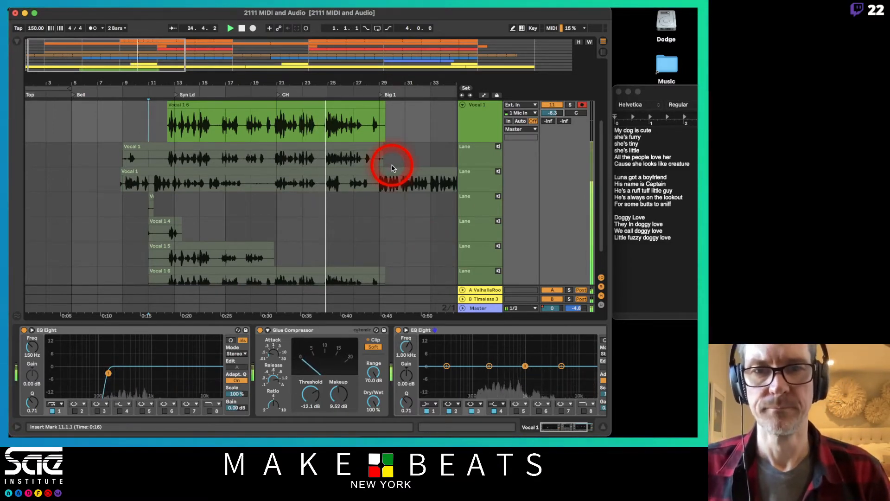
- Nudge the main Vocal 1 clip slightly earlier, cancelling the audio-to-MIDI conversion, and play it back
{"action": "left_click_drag", "start_coordinate": [310, 83], "coordinate": [167, 82]}
{"action": "left_click", "coordinate": [303, 106]}
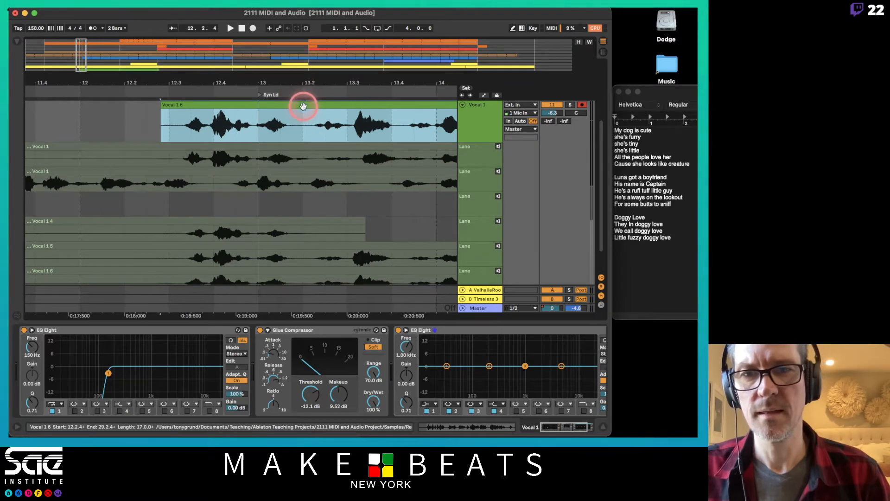
{"action": "left_click_drag", "start_coordinate": [303, 106], "coordinate": [299, 107]}
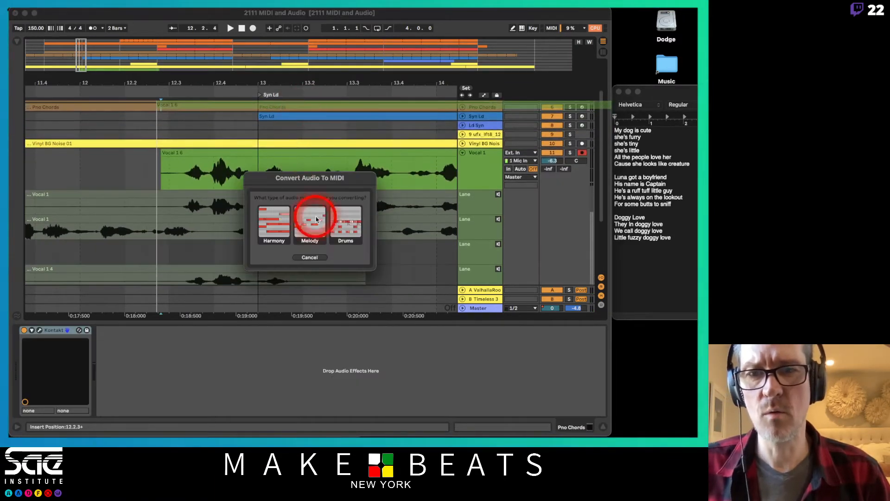
{"action": "left_click", "coordinate": [323, 259]}
{"action": "left_click_drag", "start_coordinate": [321, 155], "coordinate": [317, 152]}
{"action": "key", "text": "space"}
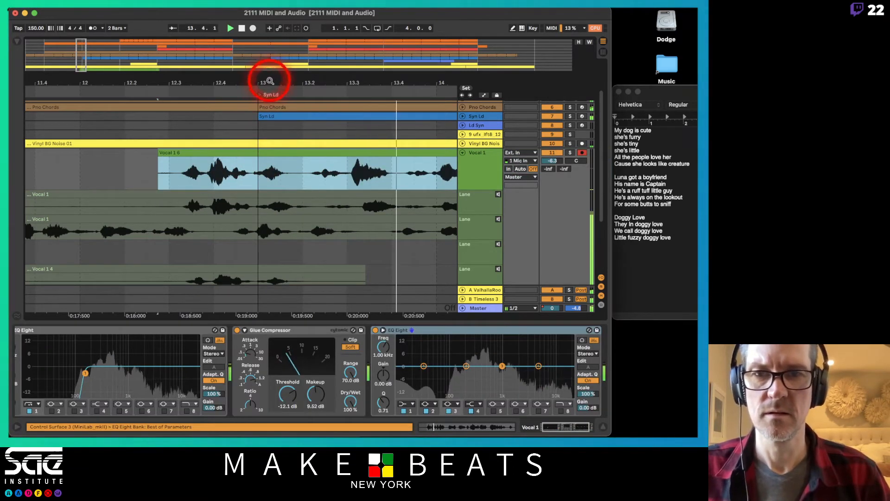
{"action": "left_click_drag", "start_coordinate": [270, 81], "coordinate": [269, 79]}
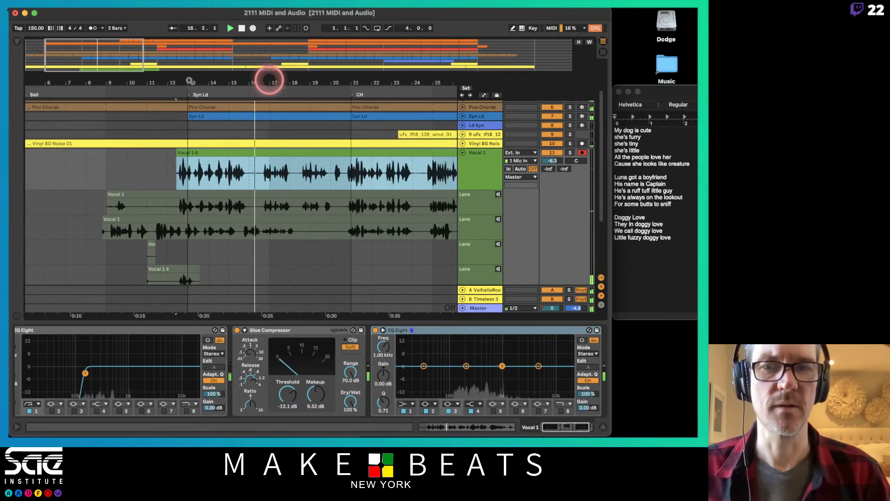
- Duplicate the Vocal 1 track together with its take lanes
{"action": "scroll", "coordinate": [368, 220], "scroll_direction": "down", "scroll_amount": 5}
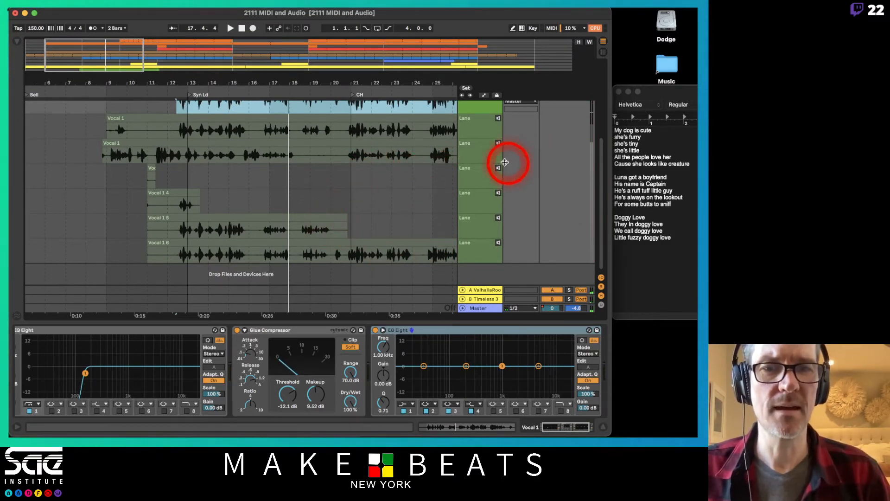
{"action": "scroll", "coordinate": [505, 159], "scroll_direction": "up", "scroll_amount": 3}
{"action": "left_click", "coordinate": [482, 133]}
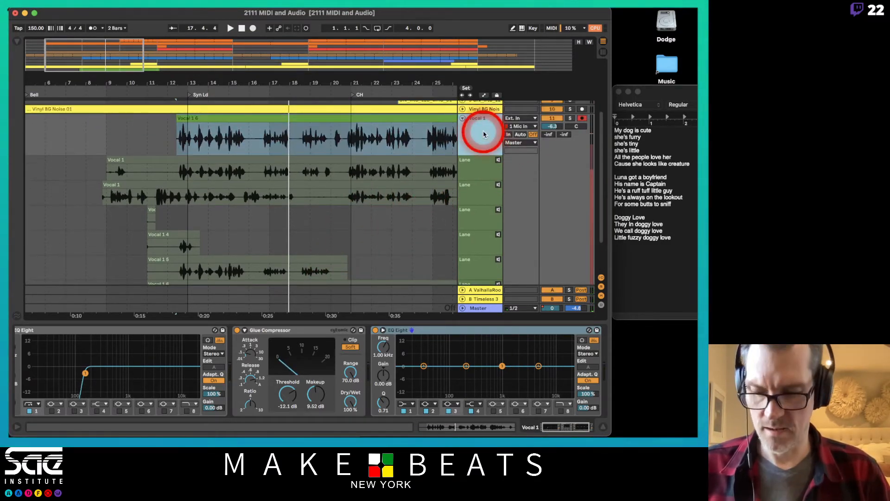
{"action": "scroll", "coordinate": [483, 139], "scroll_direction": "down", "scroll_amount": 3}
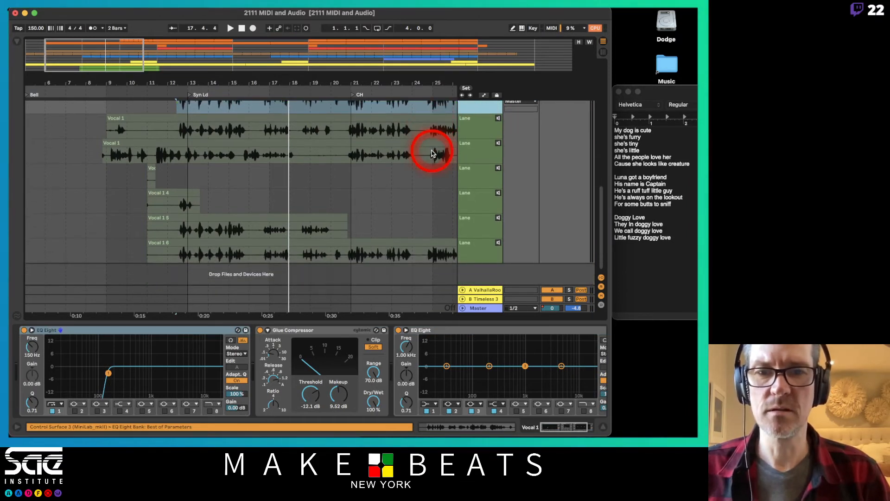
{"action": "scroll", "coordinate": [432, 153], "scroll_direction": "up", "scroll_amount": 4}
{"action": "scroll", "coordinate": [432, 153], "scroll_direction": "down", "scroll_amount": 4}
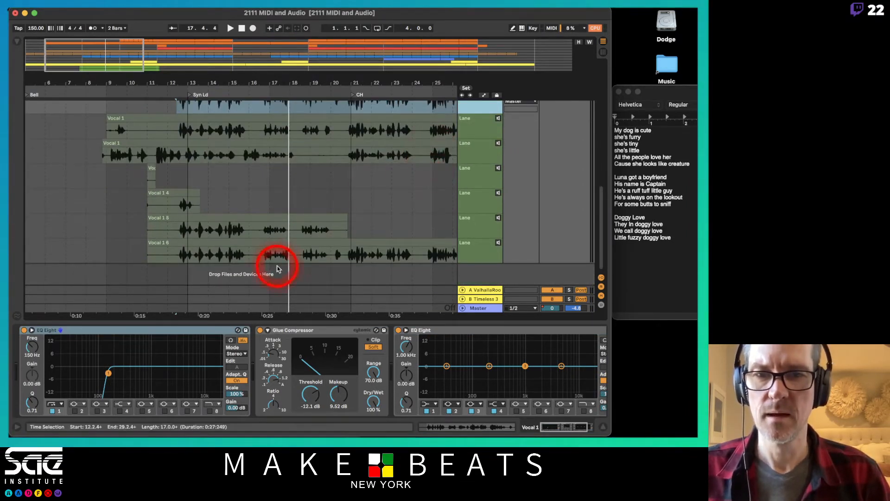
- Copy the Vocal 1 5 take into the duplicate track's main lane and trim its start to about 12.2.4
{"action": "left_click", "coordinate": [278, 218]}
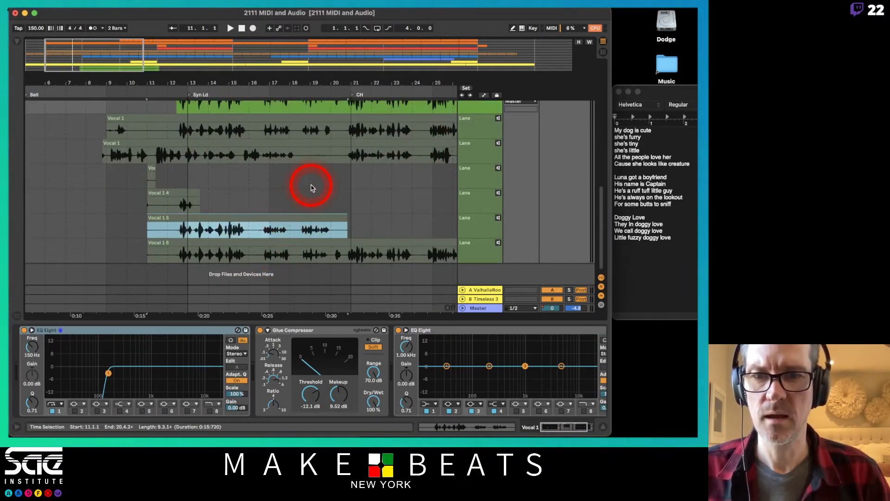
{"action": "scroll", "coordinate": [310, 188], "scroll_direction": "up", "scroll_amount": 5}
{"action": "scroll", "coordinate": [311, 188], "scroll_direction": "down", "scroll_amount": 4}
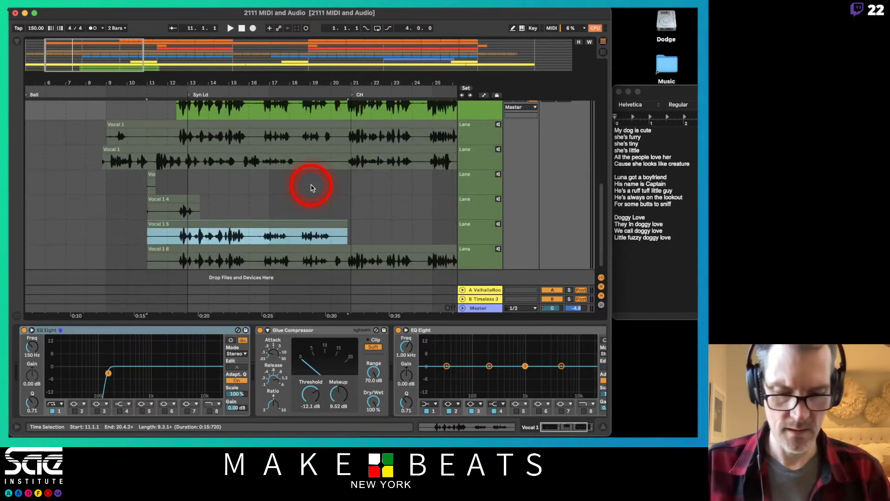
{"action": "key", "text": "Return"}
{"action": "scroll", "coordinate": [311, 188], "scroll_direction": "up", "scroll_amount": 6}
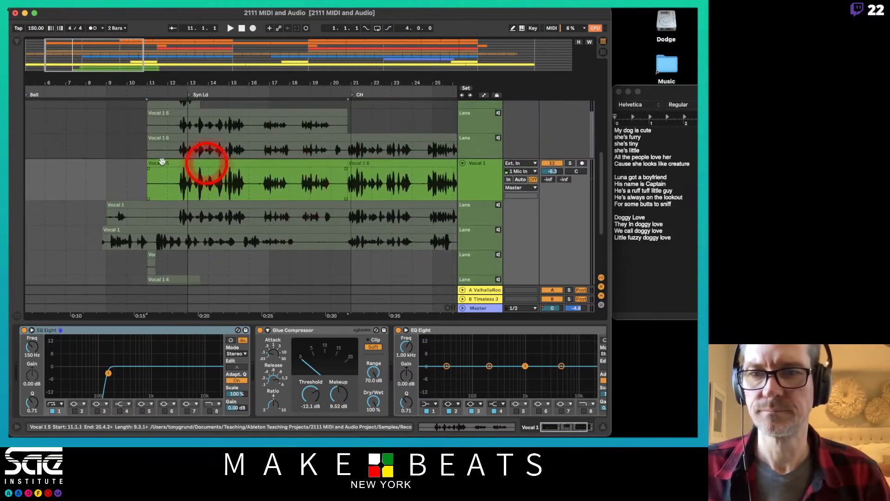
{"action": "left_click_drag", "start_coordinate": [146, 162], "coordinate": [178, 164]}
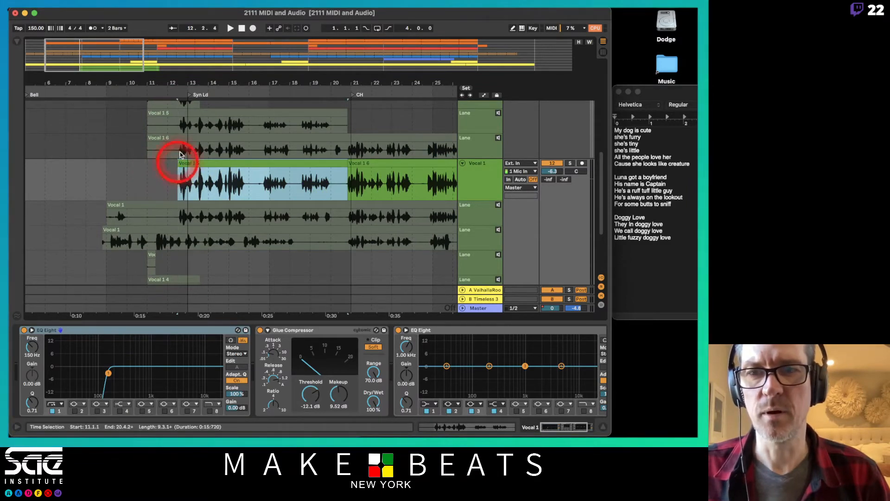
- Hide the take lanes on both Vocal 1 tracks
{"action": "scroll", "coordinate": [201, 137], "scroll_direction": "up", "scroll_amount": 10}
{"action": "scroll", "coordinate": [202, 142], "scroll_direction": "down", "scroll_amount": 4}
{"action": "scroll", "coordinate": [202, 145], "scroll_direction": "down", "scroll_amount": 2}
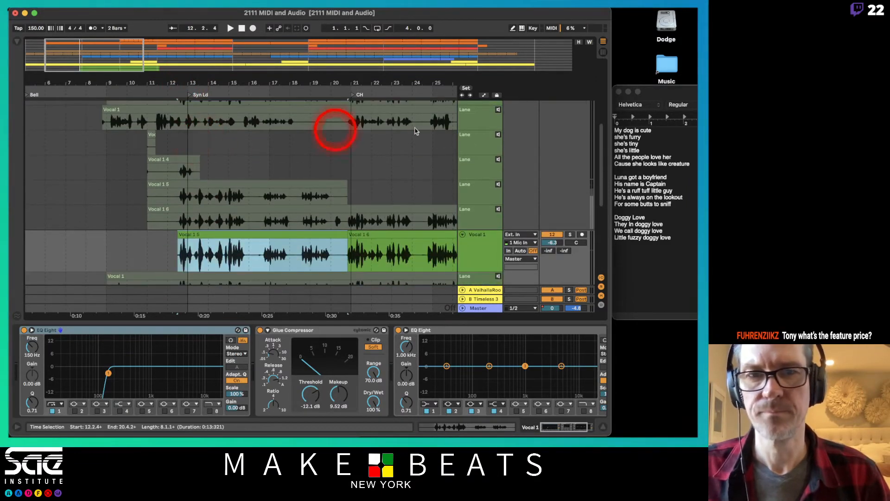
{"action": "scroll", "coordinate": [441, 137], "scroll_direction": "up", "scroll_amount": 4}
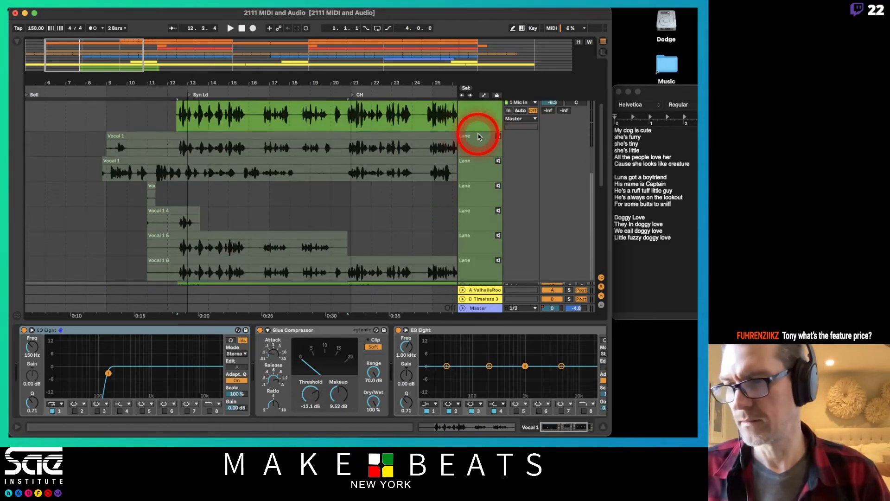
{"action": "left_click", "coordinate": [483, 117]}
{"action": "key", "text": "alt+super+u"}
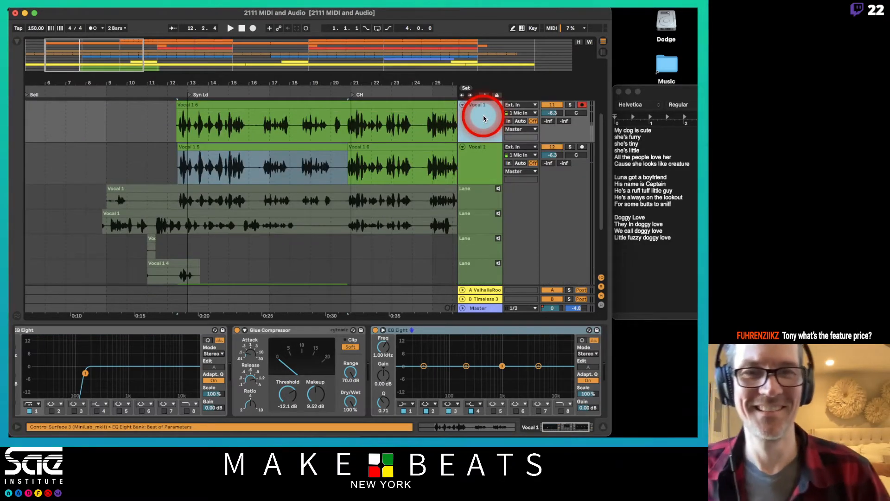
{"action": "left_click", "coordinate": [480, 161]}
{"action": "key", "text": "alt+super+u"}
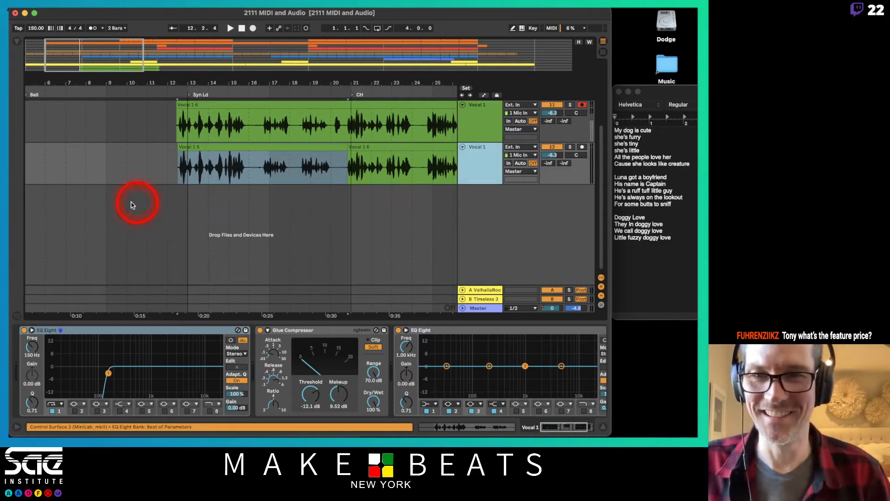
- Nudge the duplicate track's vocal clip slightly earlier to line up with the original's waveform, and play both together
{"action": "left_click_drag", "start_coordinate": [180, 84], "coordinate": [272, 89]}
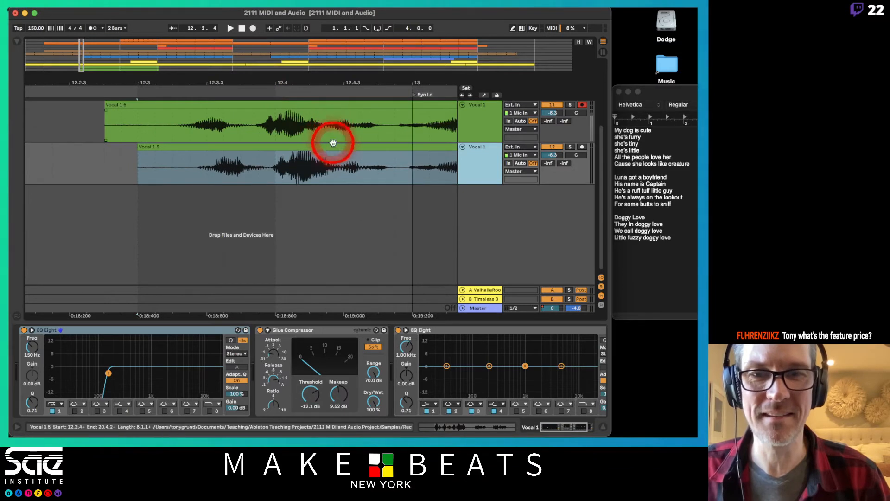
{"action": "left_click_drag", "start_coordinate": [334, 146], "coordinate": [325, 148]}
{"action": "left_click", "coordinate": [117, 155]}
{"action": "key", "text": "space"}
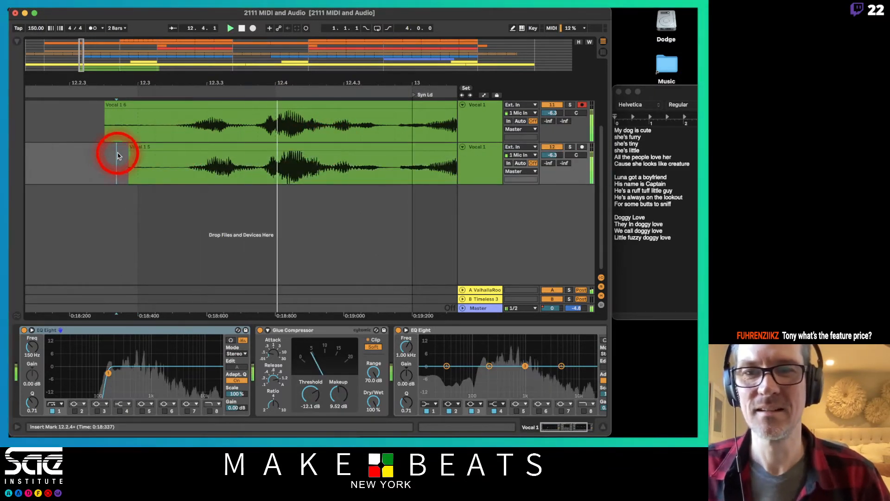
- Lower the duplicate Vocal 1 track's volume to -20.6 dB during playback and listen through to the CH section
{"action": "left_click_drag", "start_coordinate": [293, 82], "coordinate": [250, 82]}
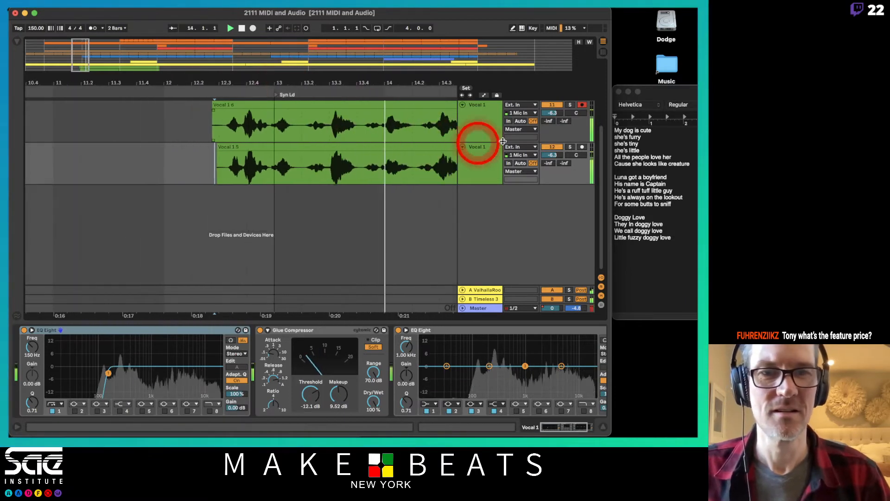
{"action": "left_click_drag", "start_coordinate": [552, 155], "coordinate": [552, 158]}
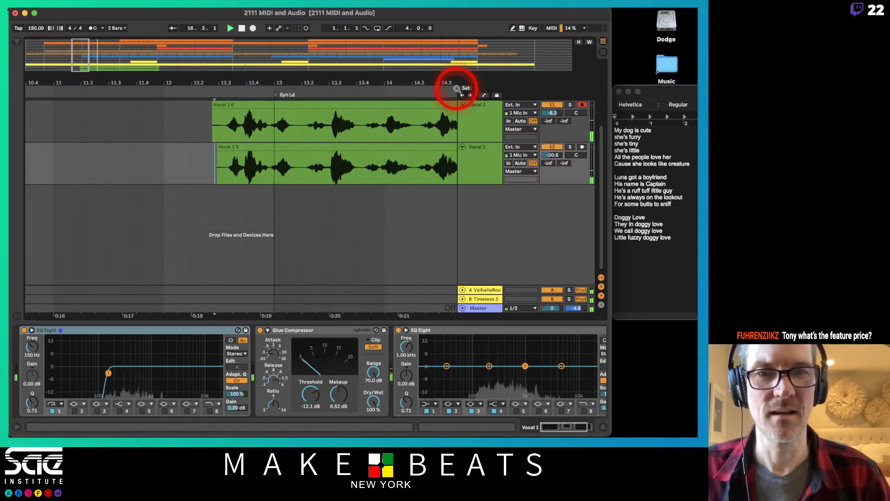
{"action": "left_click_drag", "start_coordinate": [457, 88], "coordinate": [435, 87]}
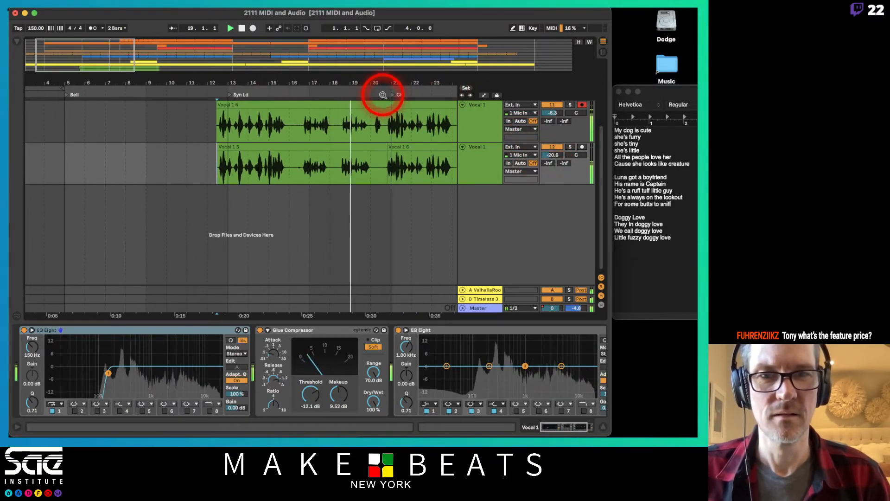
{"action": "left_click_drag", "start_coordinate": [382, 95], "coordinate": [233, 81]}
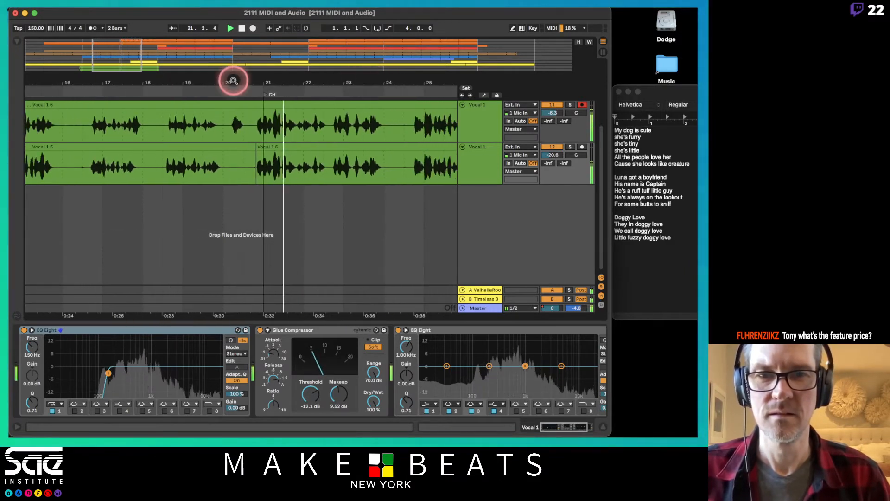
- Stop playback and delete the duplicate track's Vocal 1 6 clip from bar 20.4 onward
{"action": "key", "text": "space"}
{"action": "left_click", "coordinate": [302, 147]}
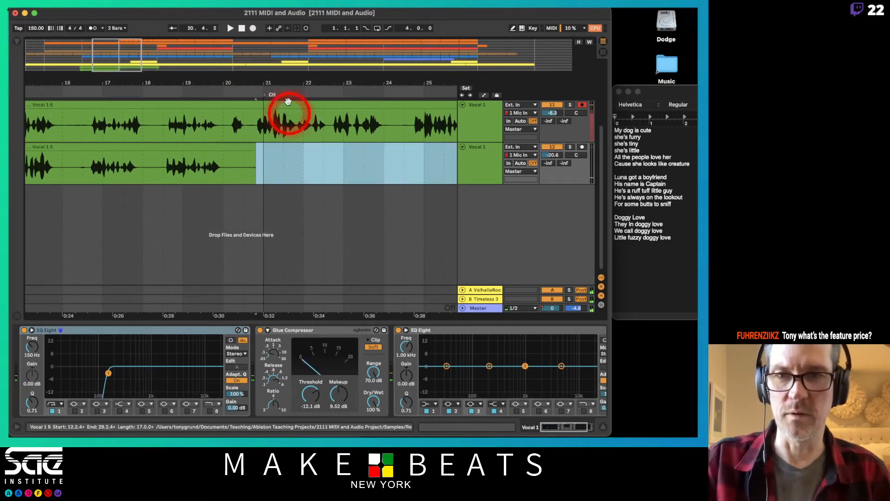
{"action": "left_click_drag", "start_coordinate": [286, 85], "coordinate": [290, 86]}
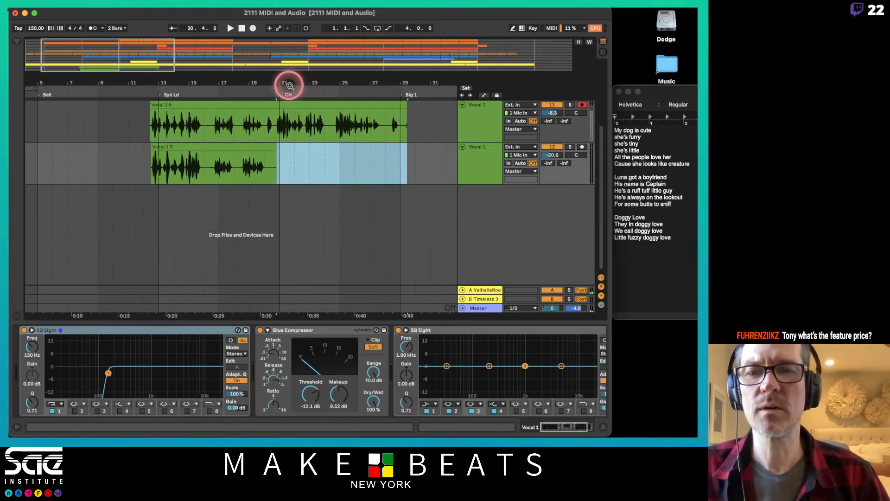
- Play from bar 8, lower the duplicate Vocal 1 track's volume to -21.2 dB, and punch in a new take from about bar 18 to 29
{"action": "left_click", "coordinate": [93, 157]}
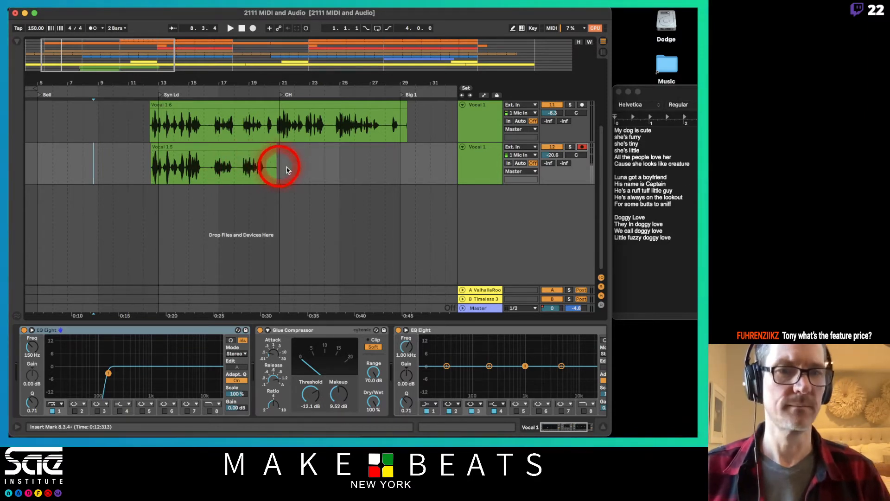
{"action": "key", "text": "space"}
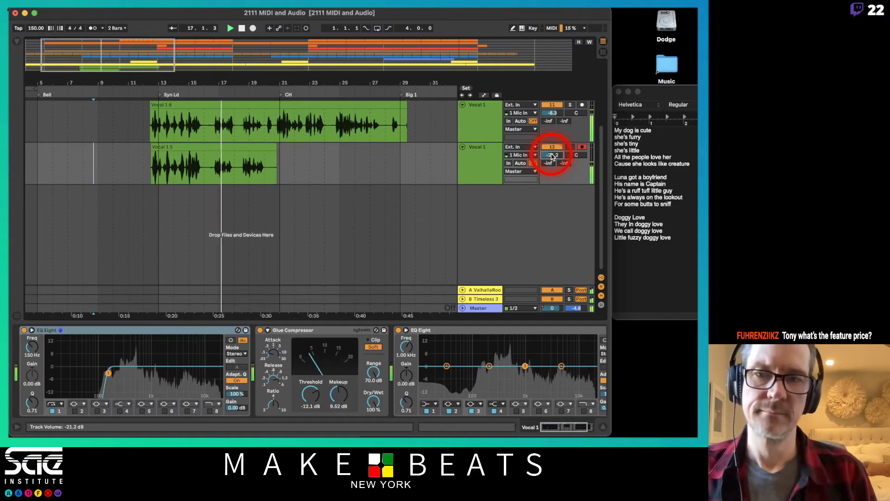
{"action": "key", "text": "F9"}
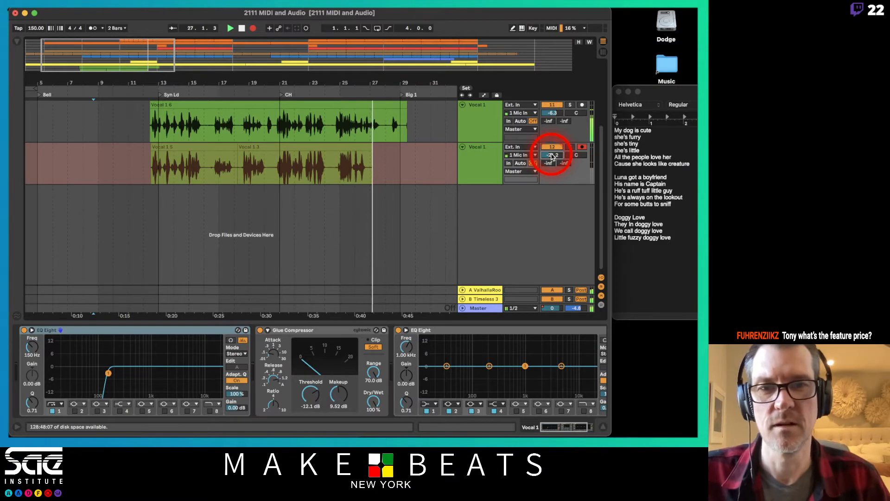
{"action": "left_click", "coordinate": [630, 188]}
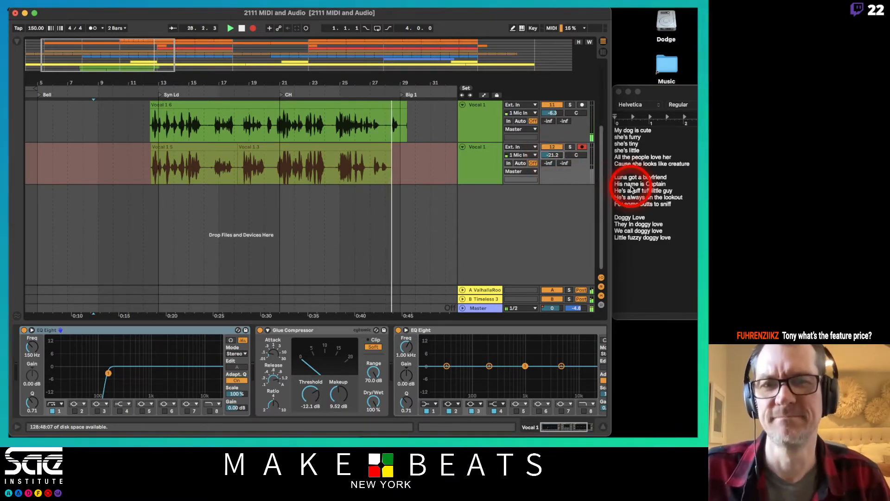
{"action": "key", "text": "space"}
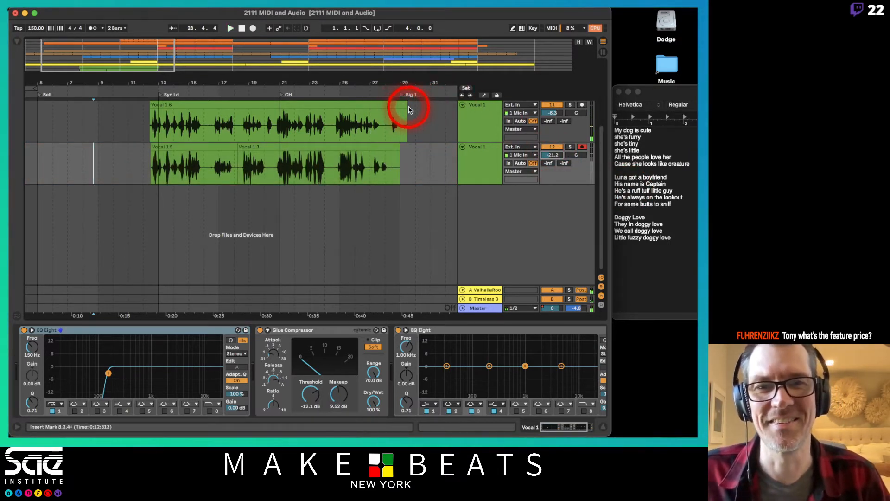
- Trim the end of the original Vocal 1 6 clip to about bar 28.2 and slightly lower the gain of the new Vocal 1 3 clip
{"action": "left_click_drag", "start_coordinate": [407, 106], "coordinate": [389, 105]}
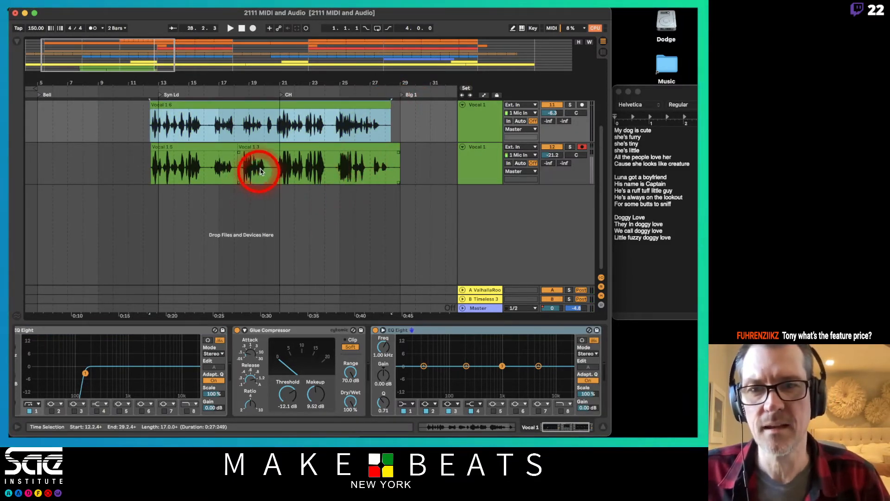
{"action": "double_click", "coordinate": [283, 158]}
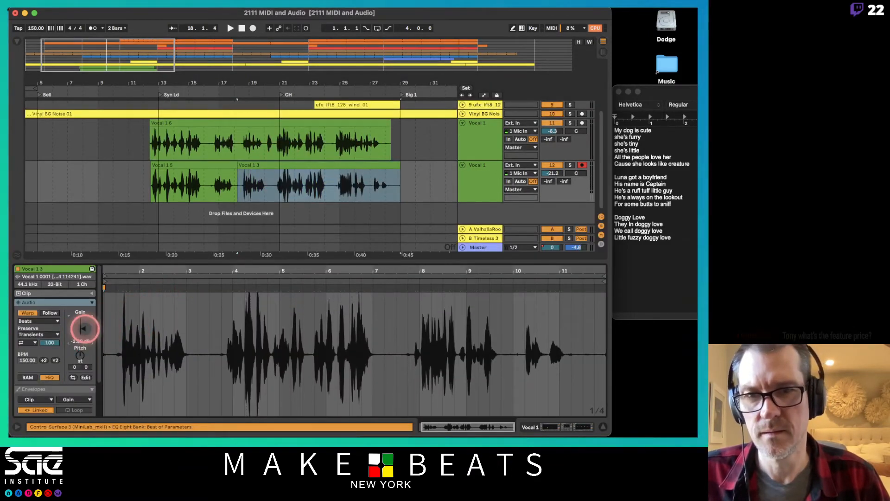
{"action": "left_click_drag", "start_coordinate": [84, 328], "coordinate": [84, 329]}
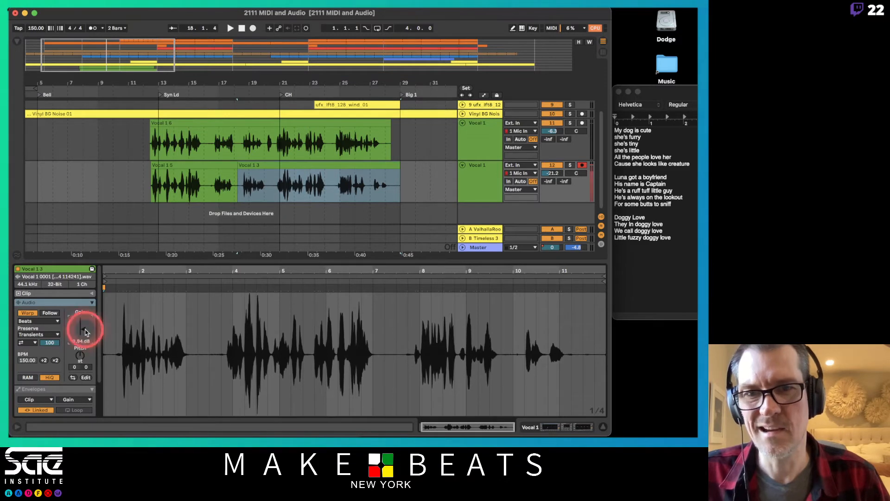
- Play both vocals from about bar 18, setting the duplicate track's volume to -18.7 dB and its panning to 45R
{"action": "left_click", "coordinate": [235, 143]}
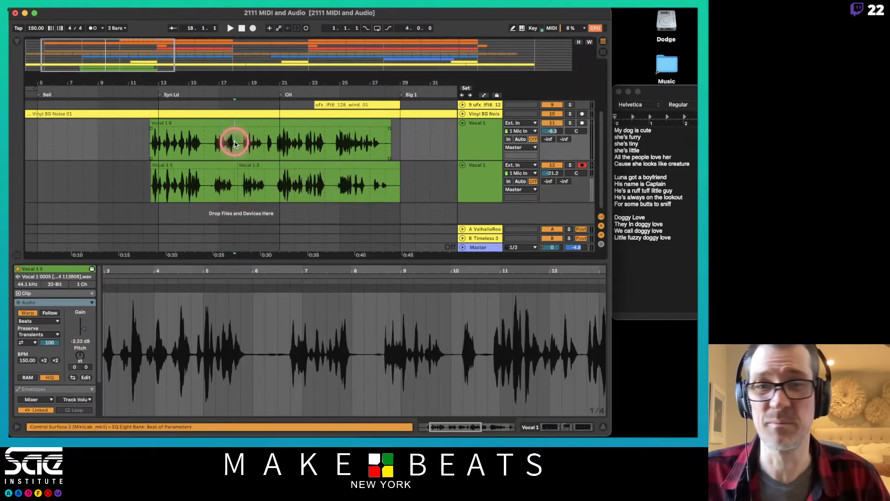
{"action": "key", "text": "space"}
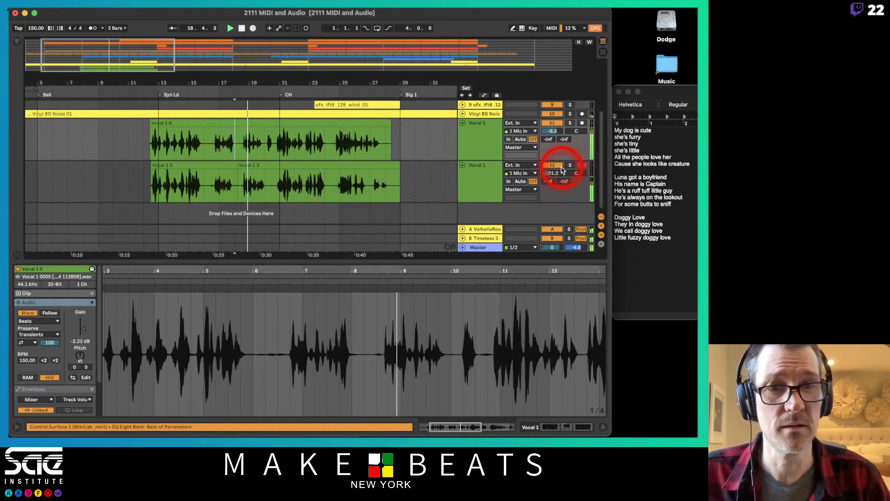
{"action": "left_click_drag", "start_coordinate": [549, 175], "coordinate": [585, 178]}
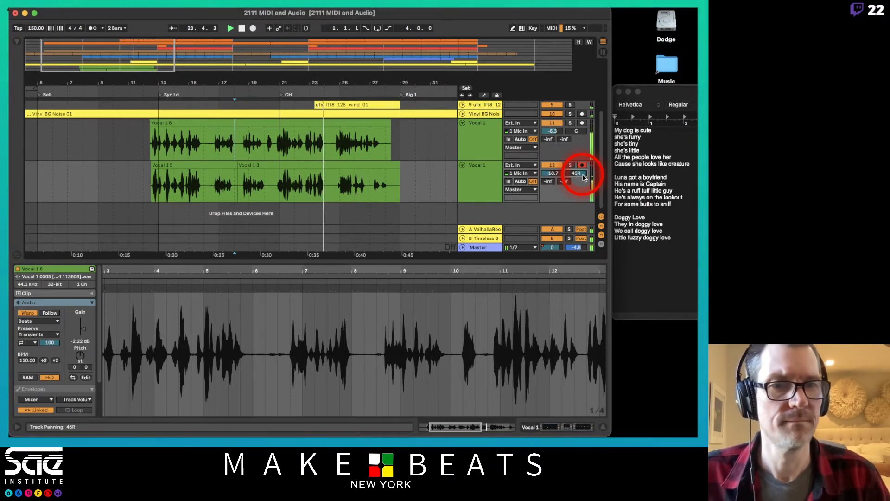
- On the original Vocal 1 track's last EQ Eight, boost the highs and cut 2.85 dB at 426 Hz during playback
{"action": "left_click", "coordinate": [470, 139]}
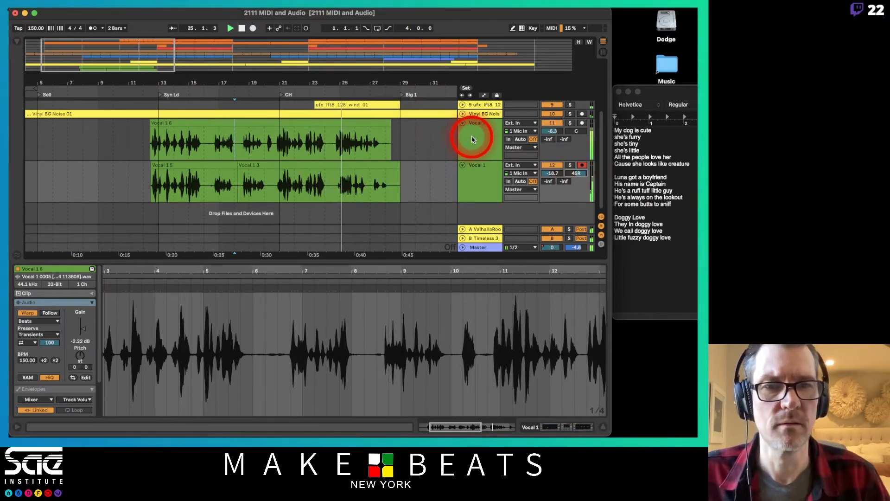
{"action": "double_click", "coordinate": [472, 137]}
{"action": "left_click_drag", "start_coordinate": [543, 370], "coordinate": [483, 370]}
{"action": "left_click", "coordinate": [466, 367]}
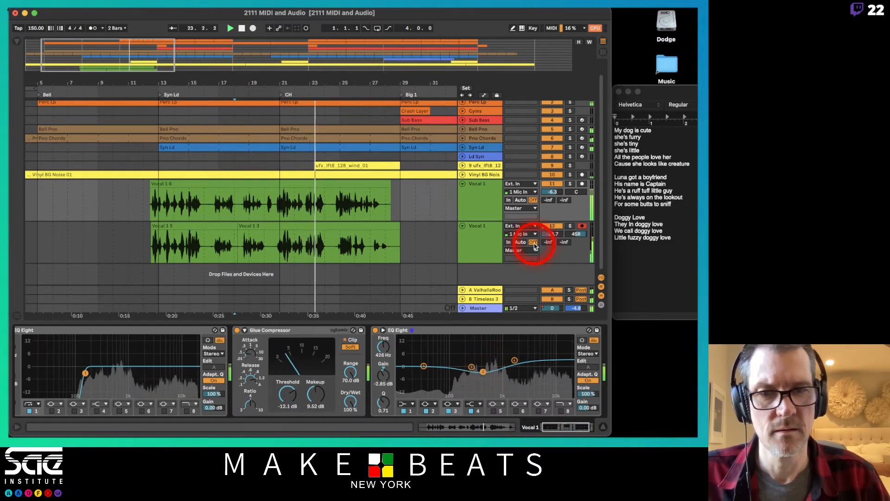
- Stop playback, copy the original vocal's shaped EQ Eight to the duplicate Vocal 1 track, and delete the flat EQ Eight it replaces
{"action": "left_click", "coordinate": [471, 192]}
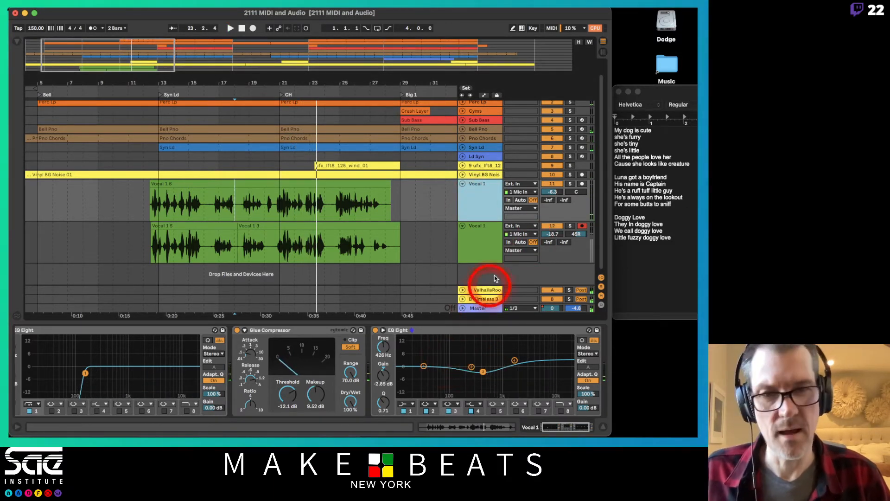
{"action": "left_click", "coordinate": [476, 252]}
{"action": "left_click", "coordinate": [471, 330]}
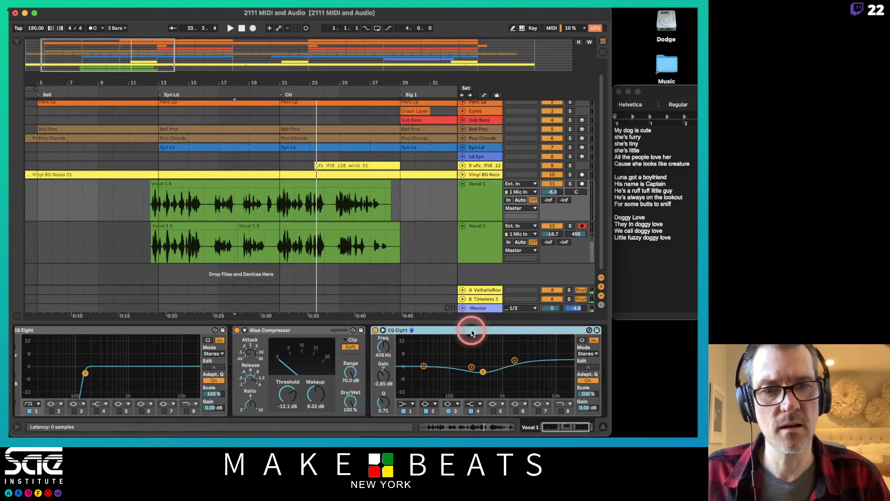
{"action": "left_click", "coordinate": [476, 241]}
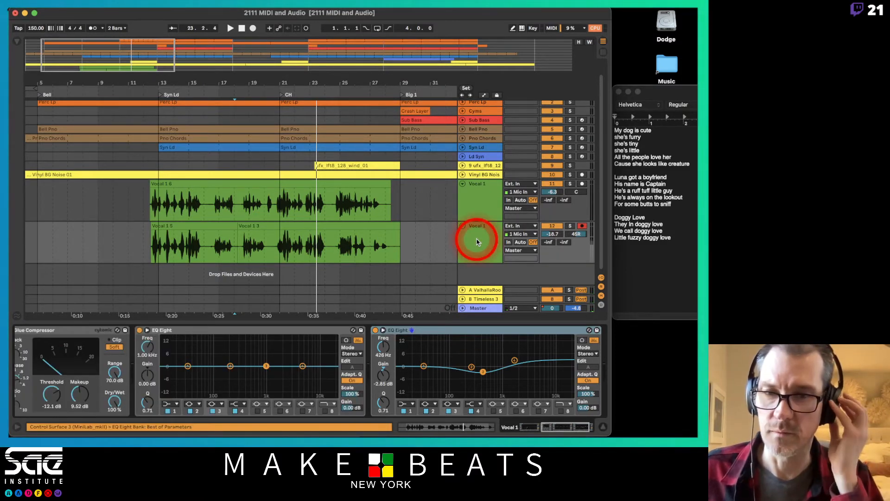
{"action": "left_click", "coordinate": [295, 331]}
{"action": "key", "text": "Delete"}
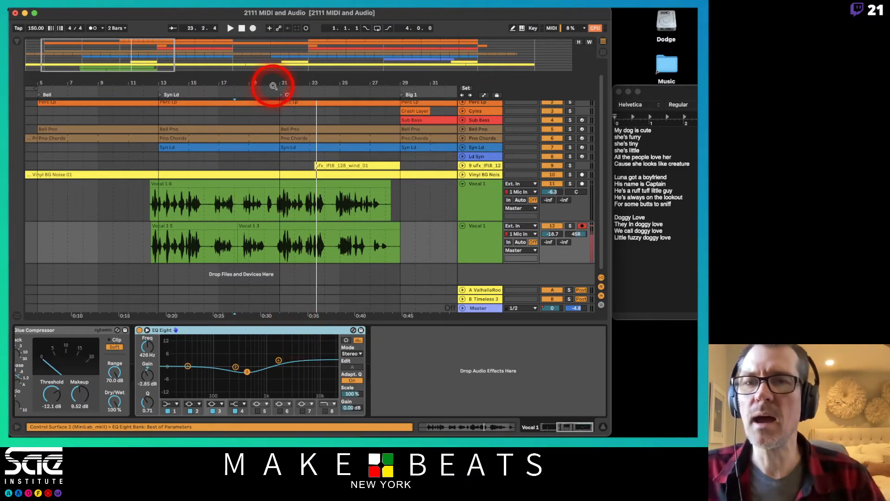
- Reset the duplicate Vocal 1 track's panning to centre
{"action": "left_click_drag", "start_coordinate": [272, 85], "coordinate": [217, 84]}
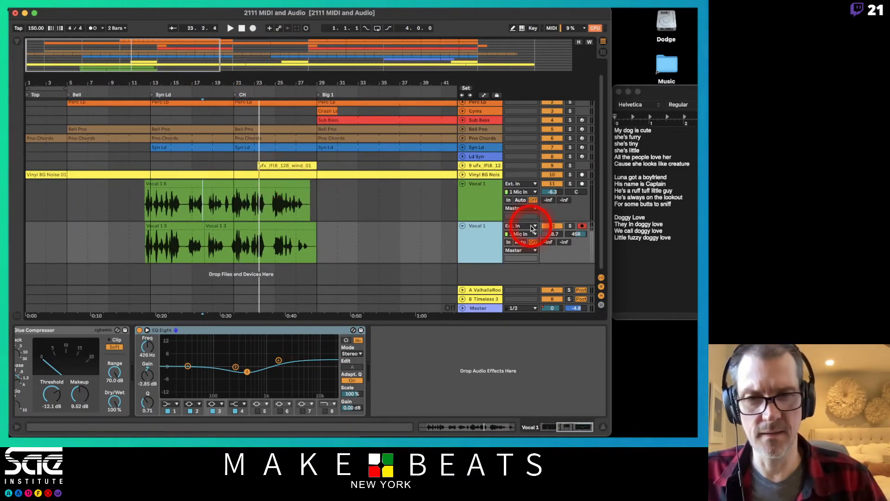
{"action": "left_click", "coordinate": [581, 226]}
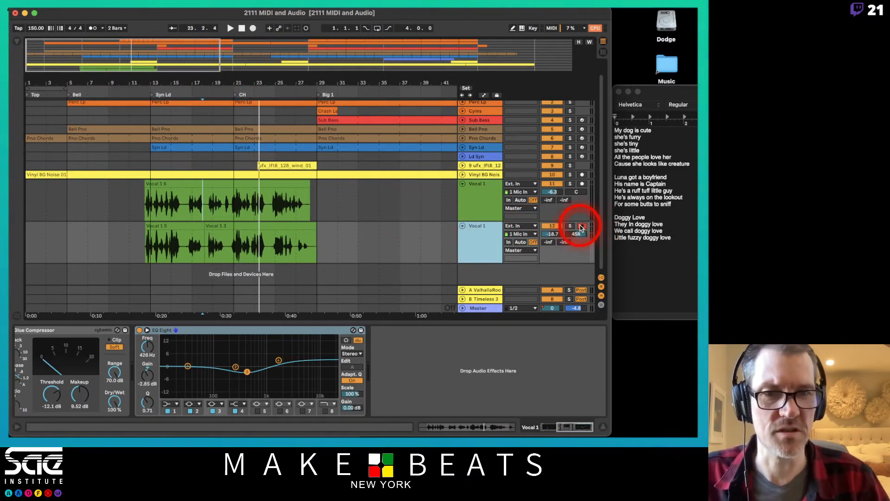
{"action": "left_click", "coordinate": [577, 234]}
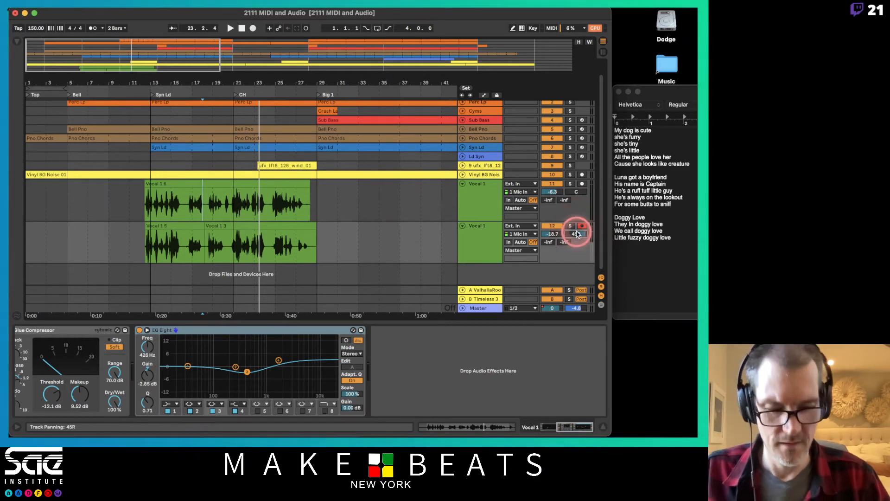
- Add the Soundtoys MicroShift plug-in after the EQ Eight on the duplicate Vocal 1 track and open its plug-in window
{"action": "left_click", "coordinate": [478, 230]}
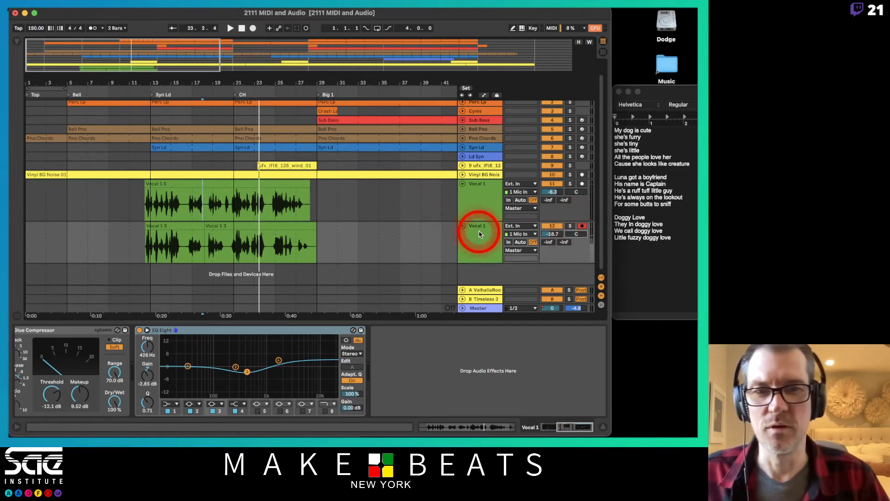
{"action": "left_click", "coordinate": [16, 45]}
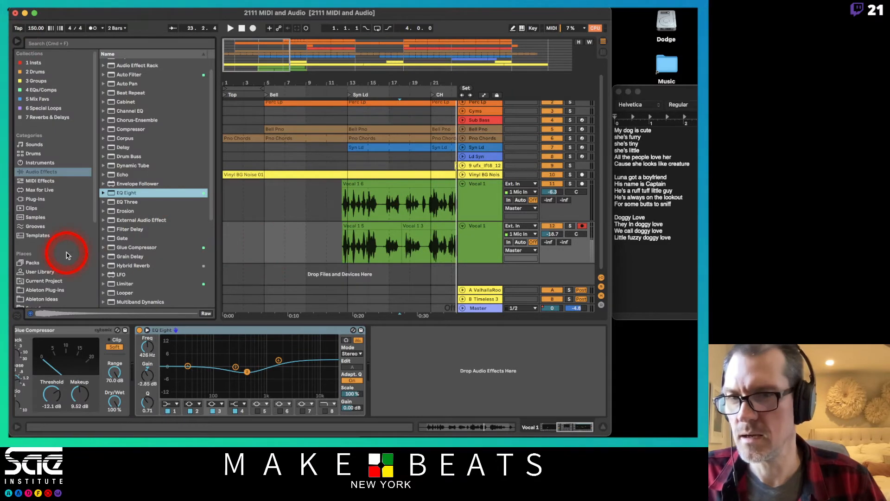
{"action": "scroll", "coordinate": [57, 254], "scroll_direction": "down", "scroll_amount": 2}
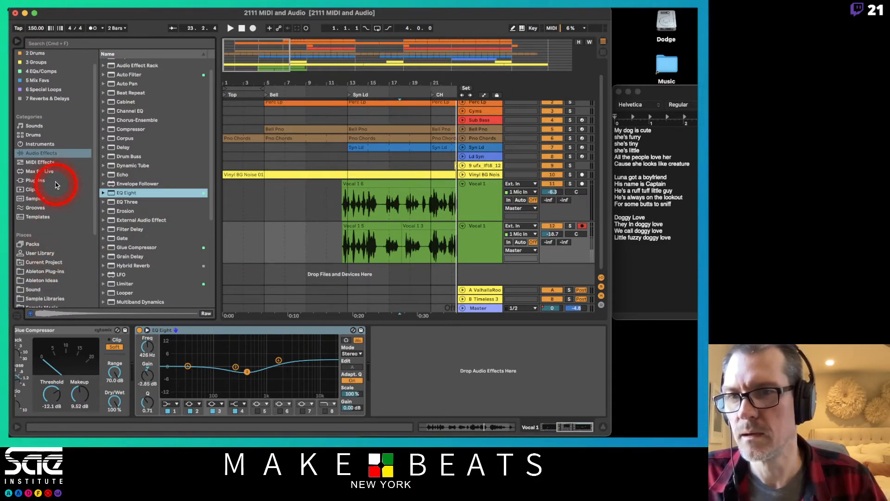
{"action": "left_click", "coordinate": [35, 181]}
{"action": "scroll", "coordinate": [129, 97], "scroll_direction": "up", "scroll_amount": 2}
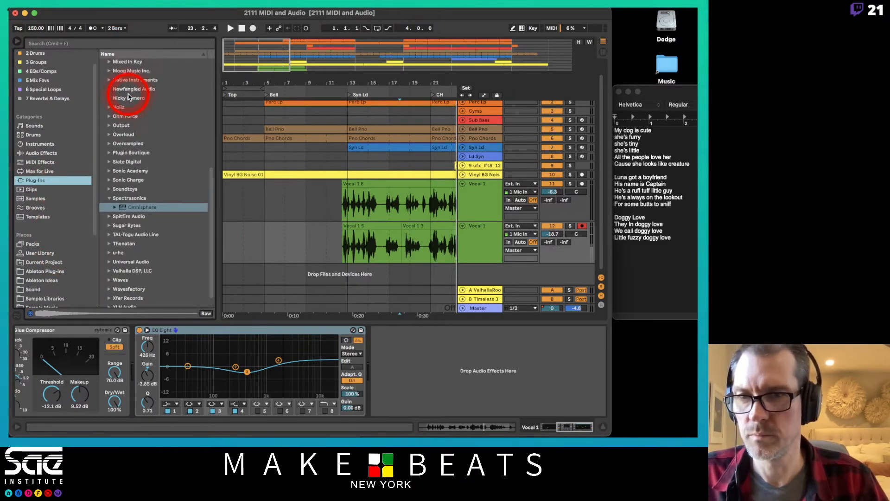
{"action": "left_click", "coordinate": [109, 190]}
{"action": "scroll", "coordinate": [167, 205], "scroll_direction": "down", "scroll_amount": 5}
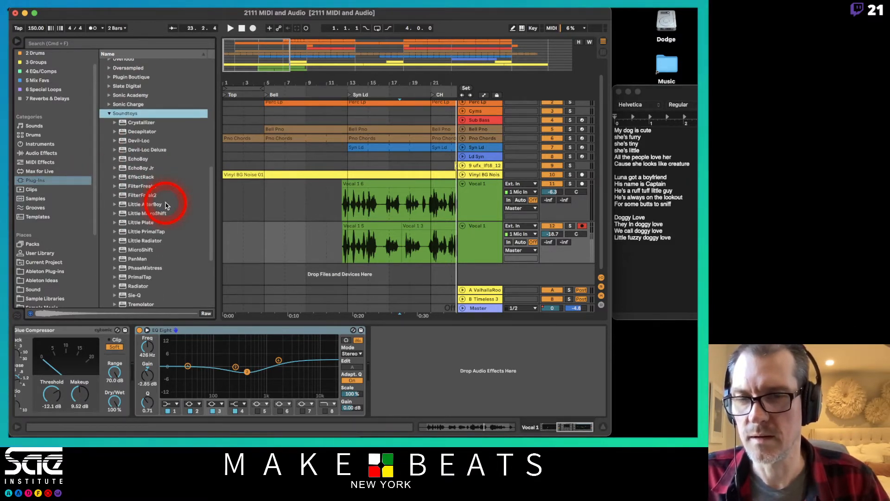
{"action": "left_click", "coordinate": [138, 250]}
{"action": "left_click_drag", "start_coordinate": [370, 317], "coordinate": [384, 350]}
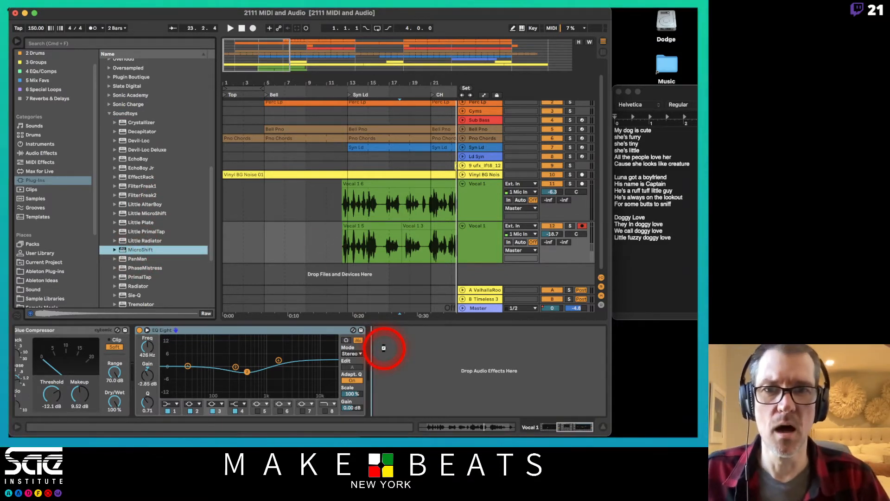
{"action": "left_click_drag", "start_coordinate": [384, 351], "coordinate": [384, 351]}
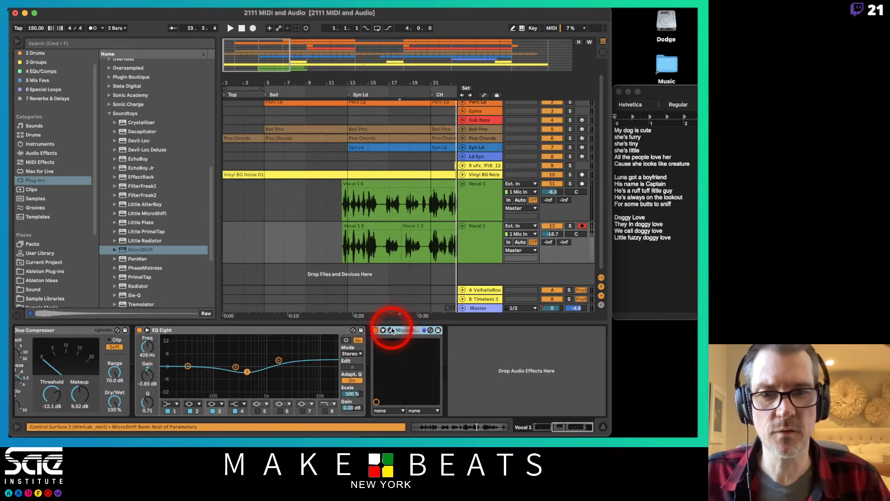
{"action": "left_click", "coordinate": [391, 330]}
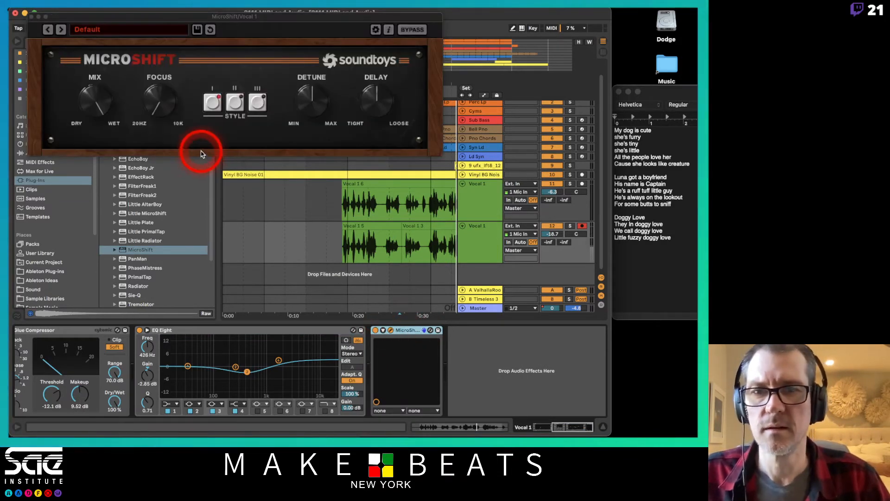
- Solo the duplicate Vocal 1 track and play it from the start of its Vocal 1 5 clip
{"action": "left_click", "coordinate": [343, 228]}
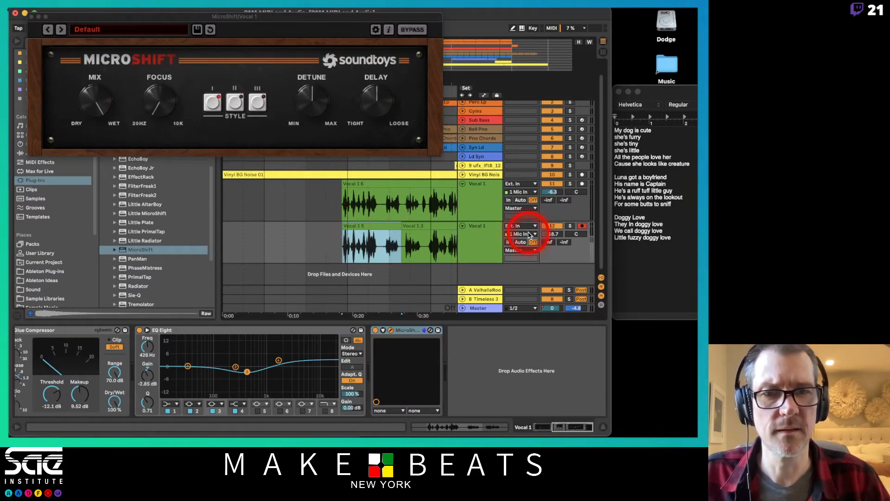
{"action": "left_click", "coordinate": [569, 227]}
{"action": "key", "text": "space"}
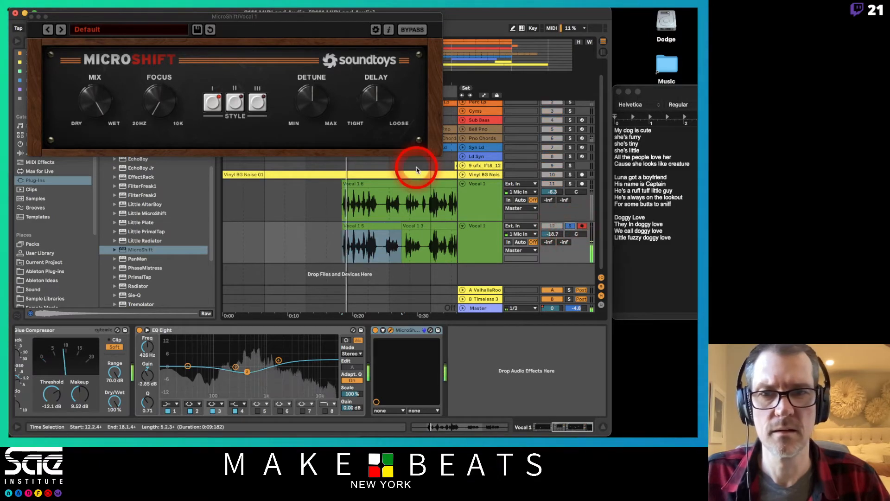
- Switch MicroShift to style II and raise its Focus, Delay and Detune amounts while the soloed vocal plays
{"action": "left_click", "coordinate": [240, 103]}
{"action": "left_click", "coordinate": [148, 98]}
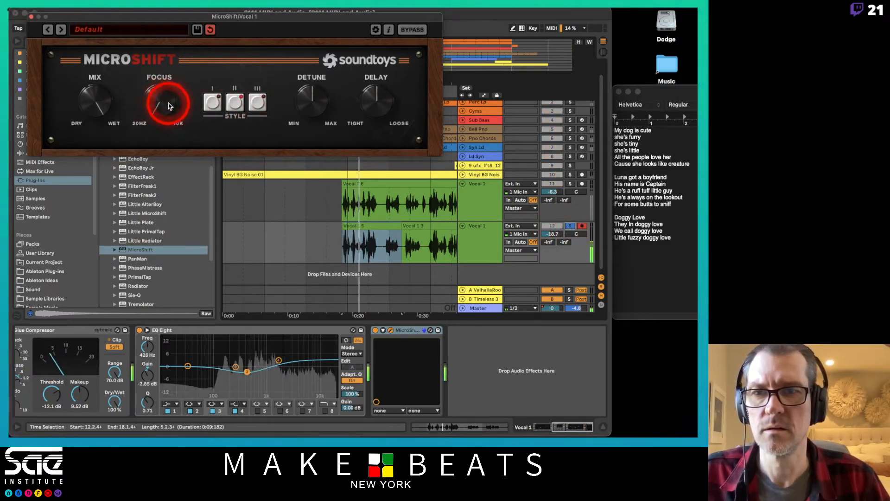
{"action": "left_click_drag", "start_coordinate": [168, 103], "coordinate": [168, 63]}
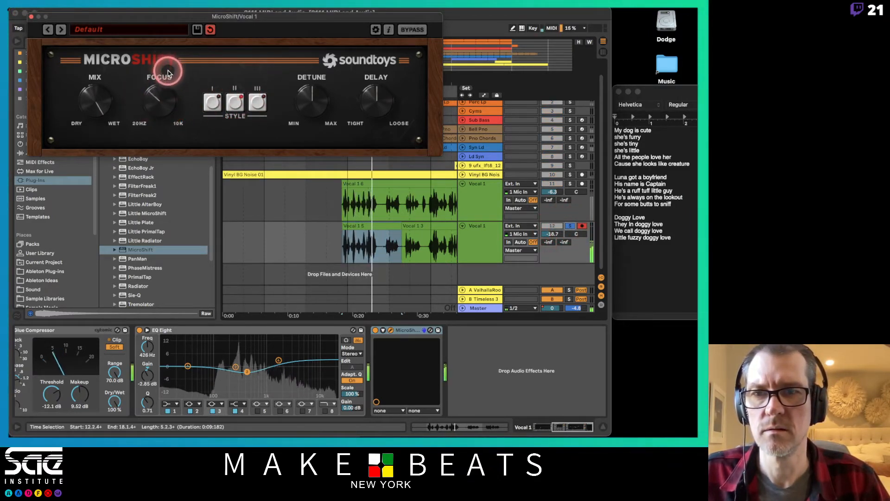
{"action": "left_click_drag", "start_coordinate": [369, 109], "coordinate": [370, 74]}
{"action": "left_click_drag", "start_coordinate": [325, 95], "coordinate": [327, 72]}
{"action": "left_click", "coordinate": [469, 155]}
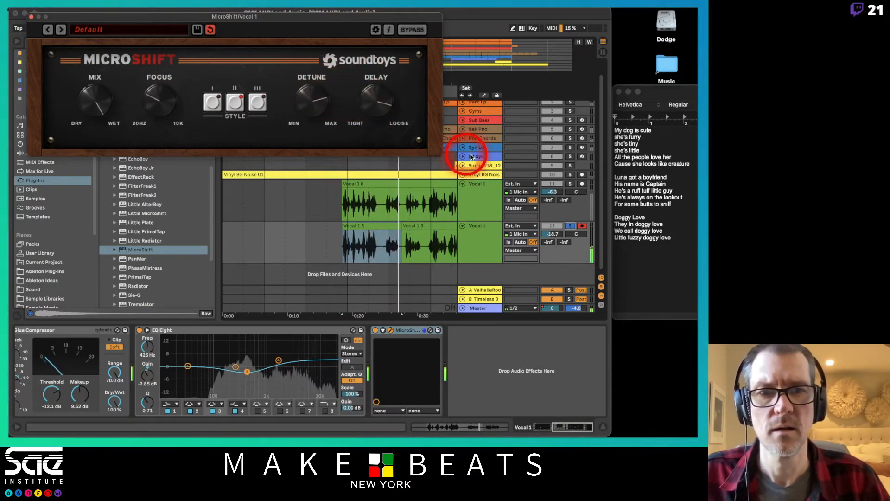
- Raise the duplicate track's volume to -13.9 dB, then increase MicroShift's Detune further and switch it to style III
{"action": "left_click_drag", "start_coordinate": [553, 235], "coordinate": [553, 234]}
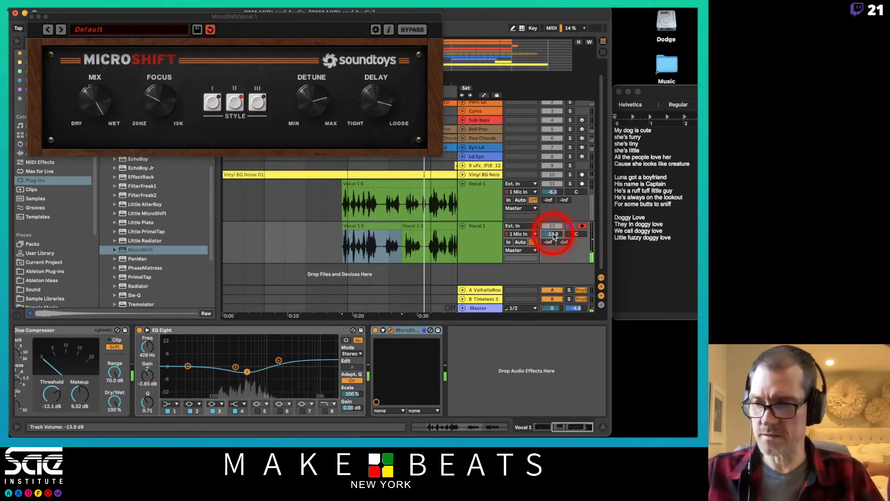
{"action": "left_click_drag", "start_coordinate": [316, 97], "coordinate": [312, 81]}
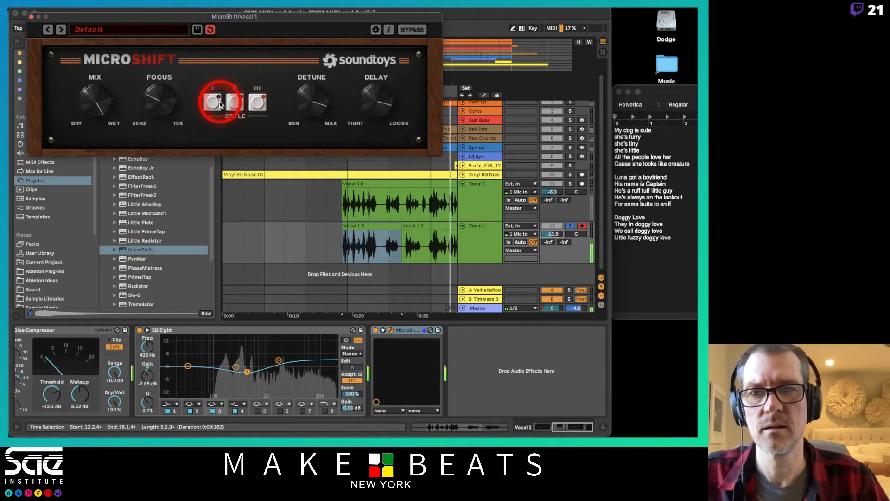
- Compare MicroShift's styles I, II and III on the second vocal, leave style III selected, and close the plug-in window
{"action": "left_click", "coordinate": [220, 103]}
{"action": "left_click", "coordinate": [235, 102]}
{"action": "left_click", "coordinate": [256, 102]}
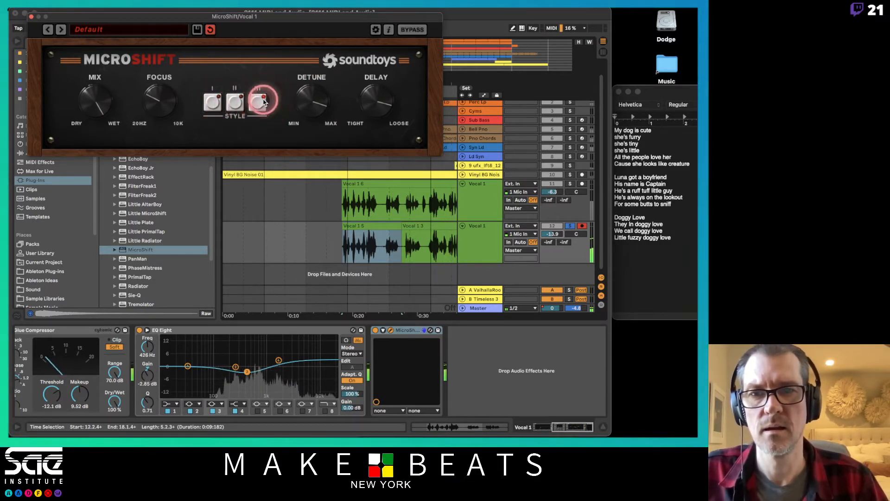
{"action": "left_click", "coordinate": [235, 102]}
{"action": "left_click", "coordinate": [213, 103]}
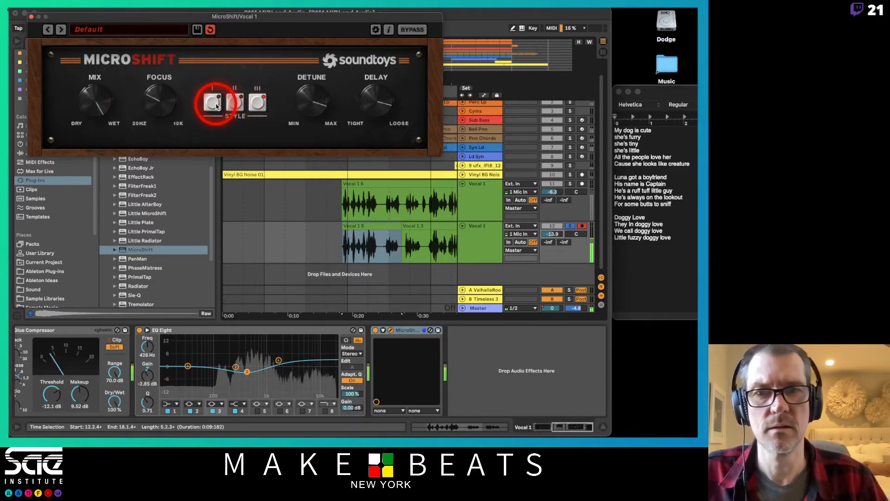
{"action": "left_click", "coordinate": [235, 102]}
{"action": "left_click", "coordinate": [257, 102]}
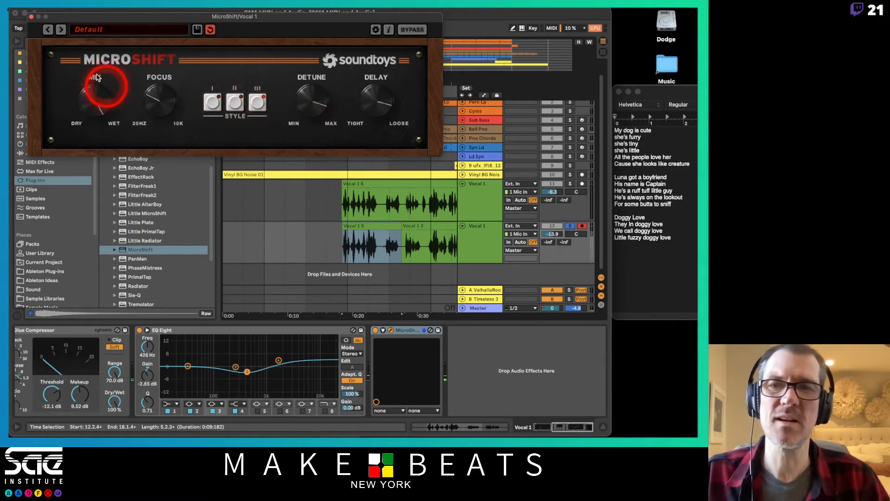
{"action": "left_click", "coordinate": [31, 18]}
- Split the second vocal track's clip just before the CH locator and nudge the later part slightly earlier to match the vocal above
{"action": "left_click_drag", "start_coordinate": [408, 83], "coordinate": [339, 85]}
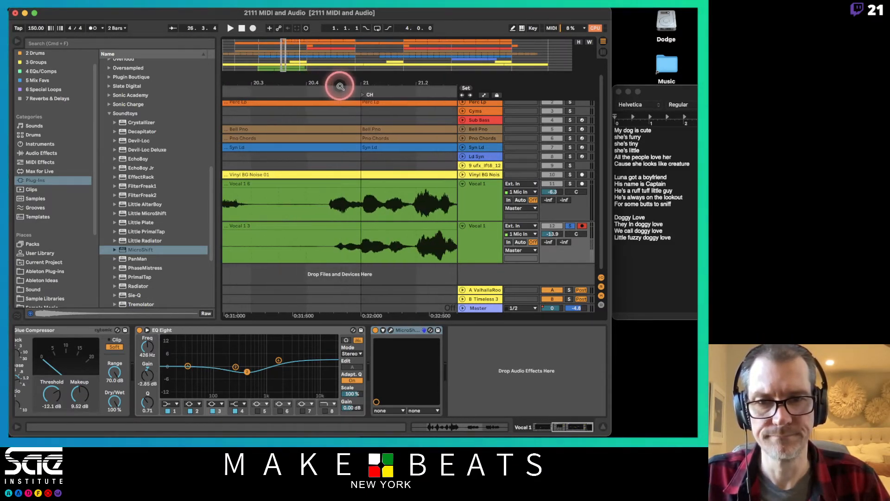
{"action": "left_click", "coordinate": [331, 244]}
{"action": "left_click_drag", "start_coordinate": [404, 80], "coordinate": [403, 79]}
{"action": "key", "text": "super+e"}
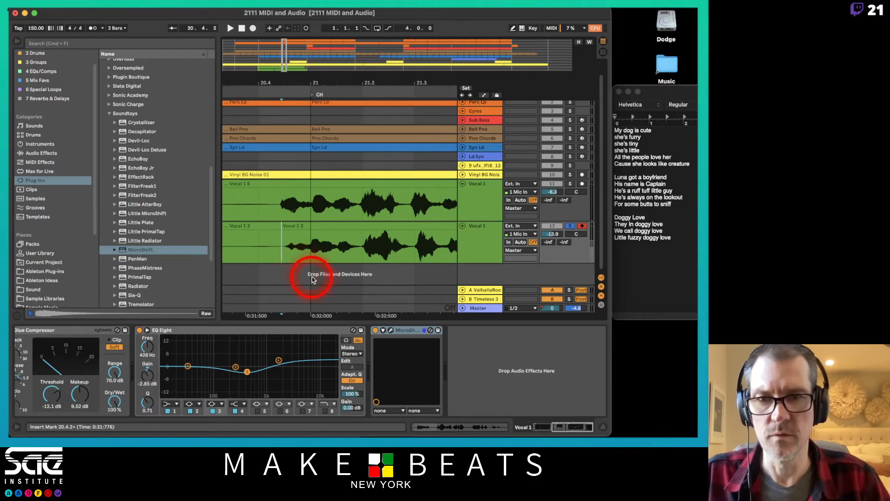
{"action": "left_click_drag", "start_coordinate": [325, 235], "coordinate": [327, 229]}
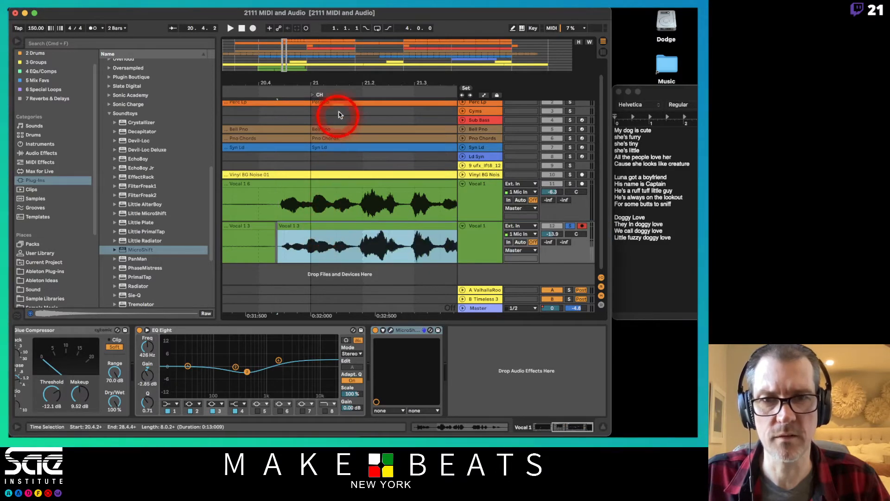
- Unsolo vocal track 12, play the arrangement from bar 12, and set that track's volume to -21.4 dB
{"action": "left_click_drag", "start_coordinate": [340, 83], "coordinate": [342, 83]}
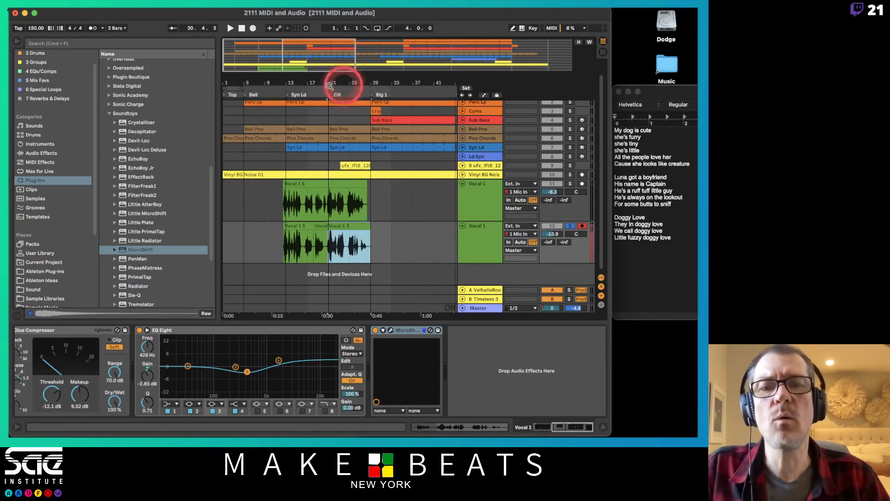
{"action": "left_click", "coordinate": [282, 241]}
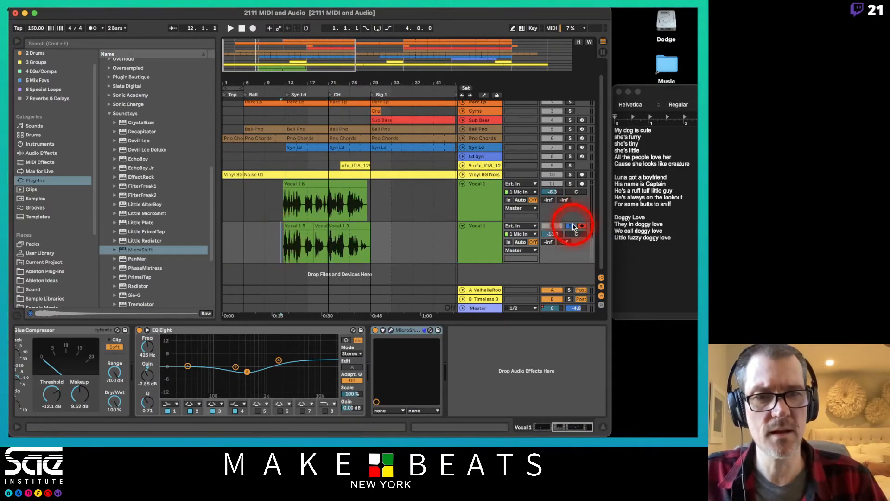
{"action": "key", "text": "space"}
{"action": "left_click_drag", "start_coordinate": [552, 236], "coordinate": [551, 239]}
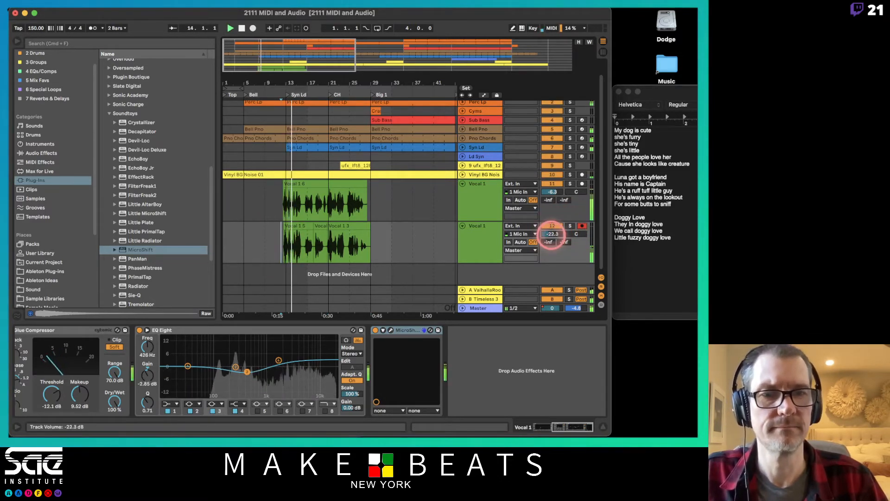
{"action": "left_click_drag", "start_coordinate": [552, 239], "coordinate": [553, 237]}
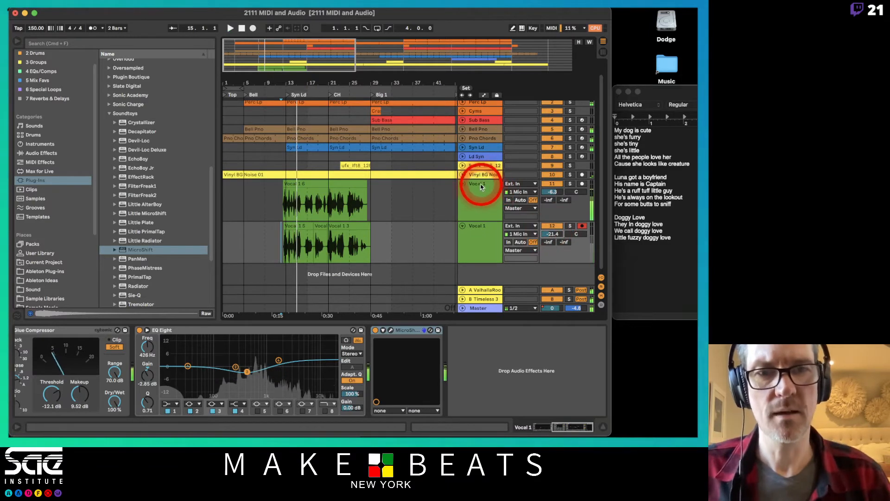
- Fold both Vocal 1 tracks and duplicate the second one, track 12
{"action": "left_click", "coordinate": [463, 184]}
{"action": "left_click", "coordinate": [463, 205]}
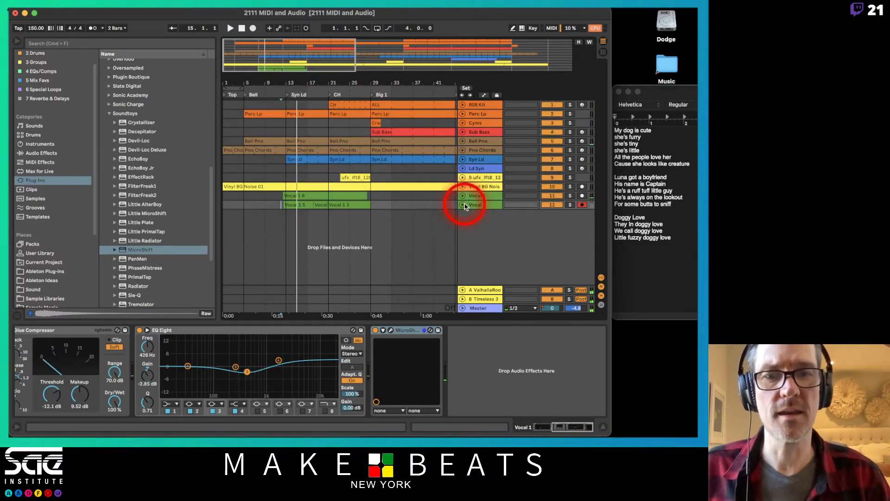
{"action": "left_click", "coordinate": [489, 206]}
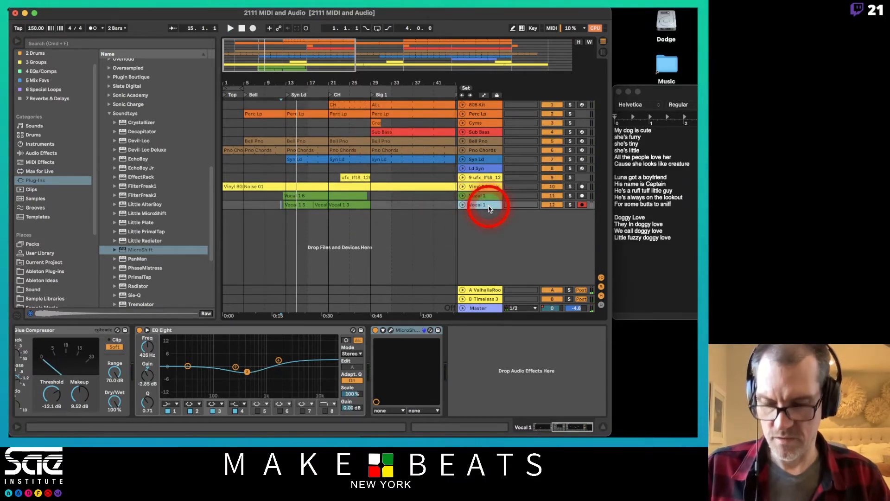
{"action": "key", "text": "super+d"}
- Delete all the clips from the duplicated vocal track's timeline and unfold the track
{"action": "left_click", "coordinate": [477, 214]}
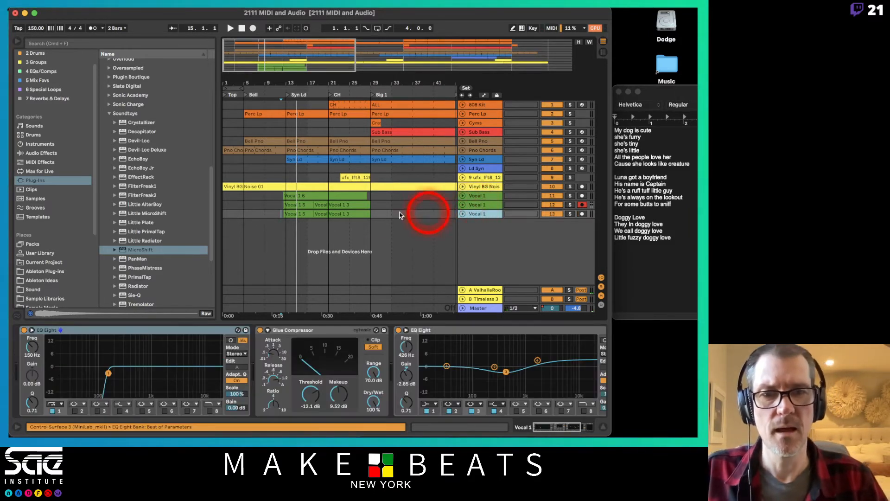
{"action": "left_click_drag", "start_coordinate": [381, 213], "coordinate": [278, 216]}
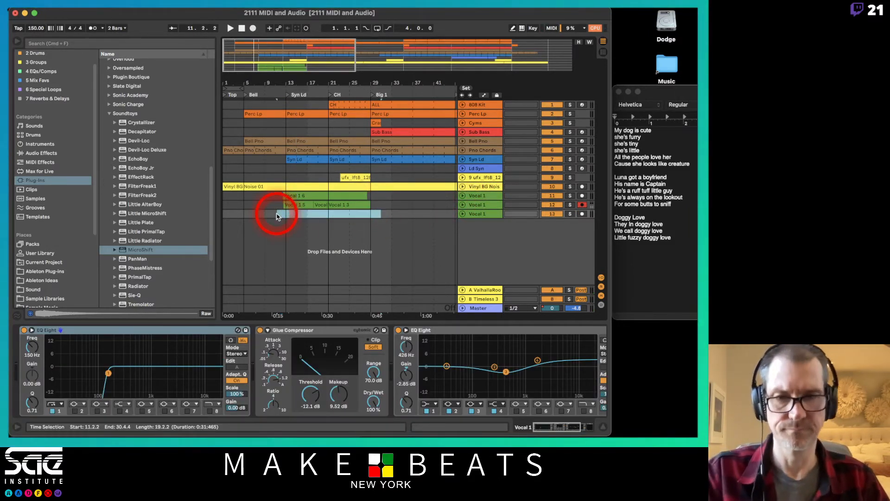
{"action": "left_click", "coordinate": [463, 214]}
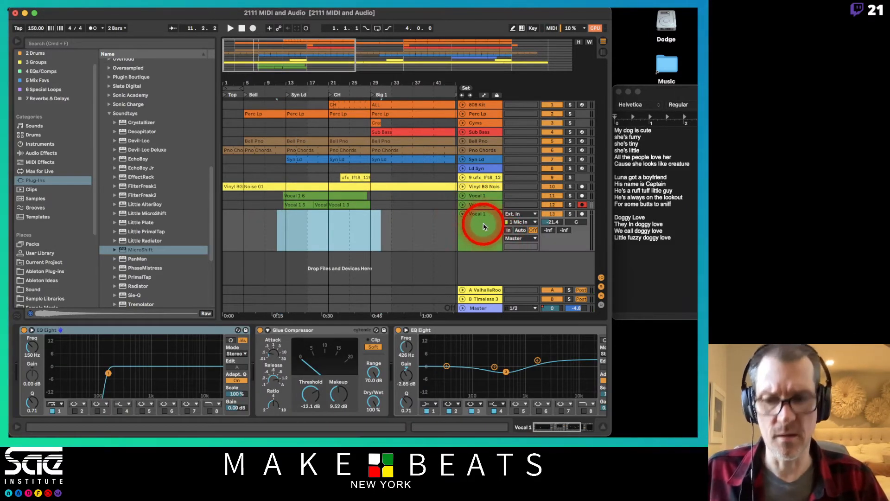
- Show the duplicated track's take lanes, delete them all, and rename the track Vocal Chorus
{"action": "key", "text": "alt+super+u"}
{"action": "scroll", "coordinate": [483, 226], "scroll_direction": "down", "scroll_amount": 4}
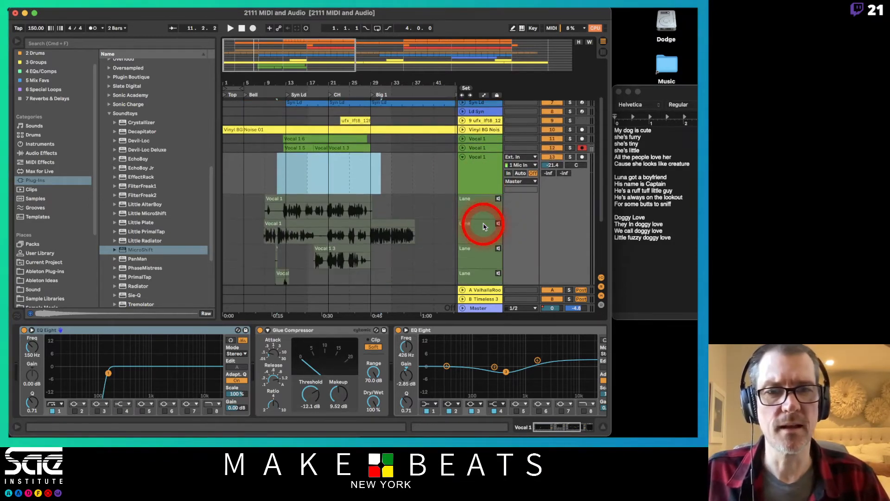
{"action": "left_click", "coordinate": [479, 214]}
{"action": "scroll", "coordinate": [477, 268], "scroll_direction": "down", "scroll_amount": 3}
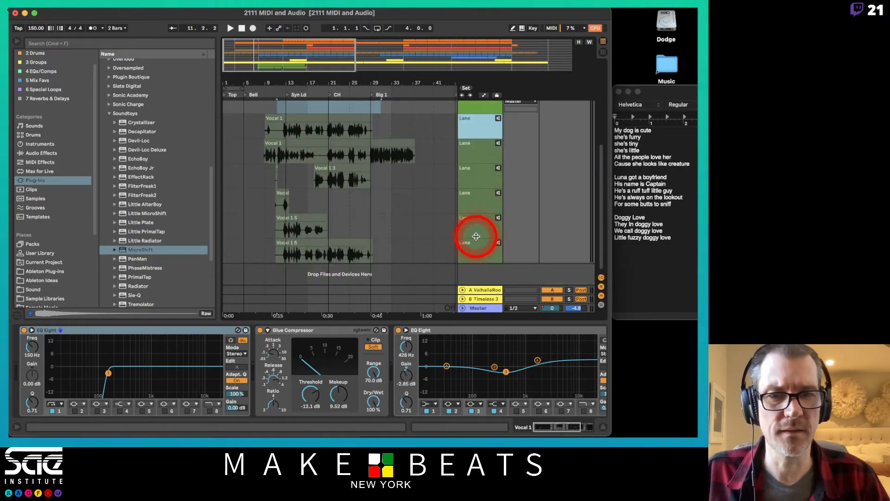
{"action": "key", "text": "alt+super+u"}
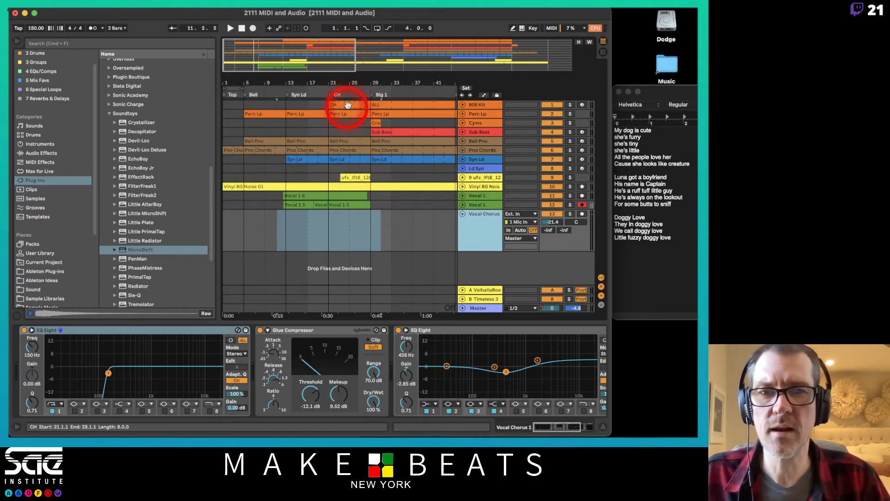
- Arm the Vocal Chorus track and record a chorus vocal take from bar 25 to about bar 37
{"action": "left_click_drag", "start_coordinate": [371, 80], "coordinate": [310, 88]}
{"action": "left_click", "coordinate": [285, 242]}
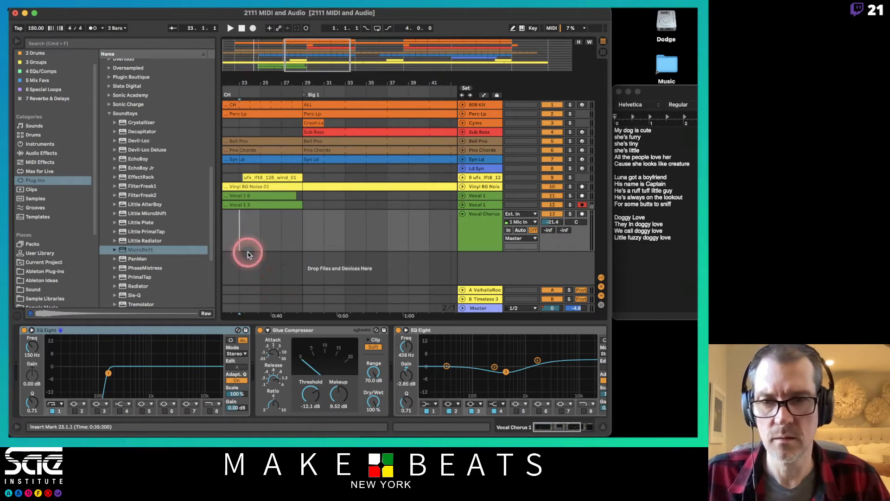
{"action": "left_click", "coordinate": [260, 269]}
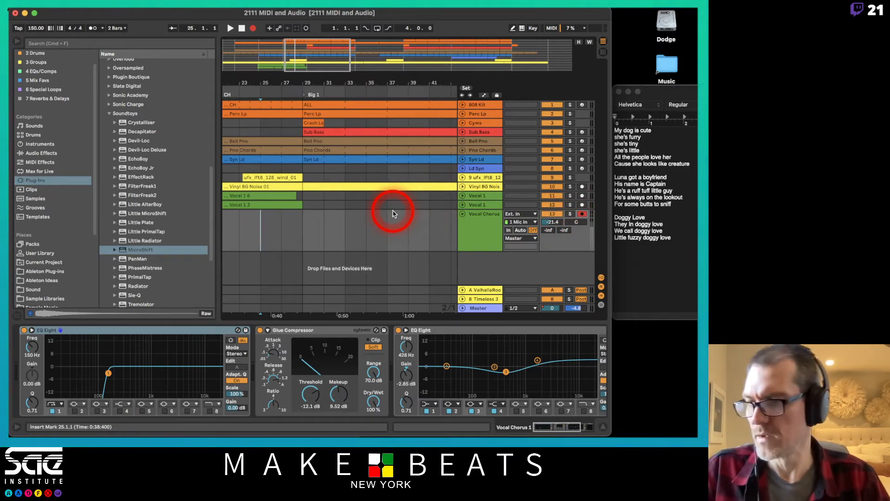
{"action": "key", "text": "space"}
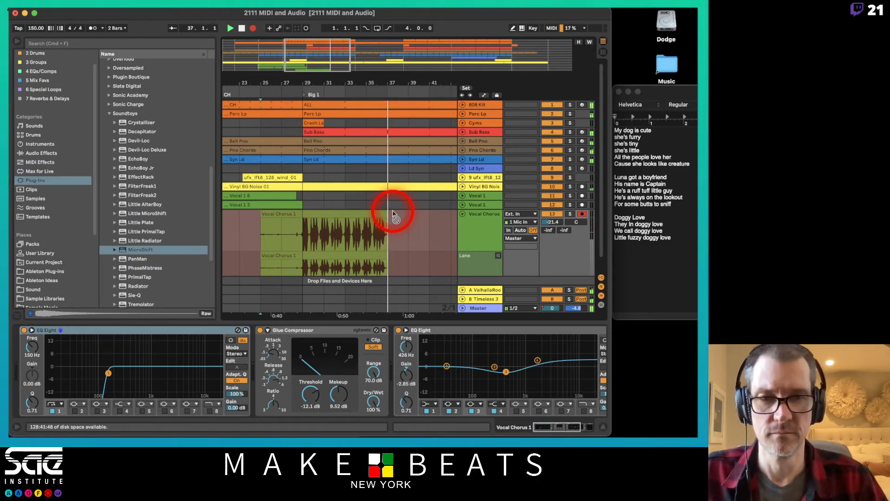
{"action": "key", "text": "space"}
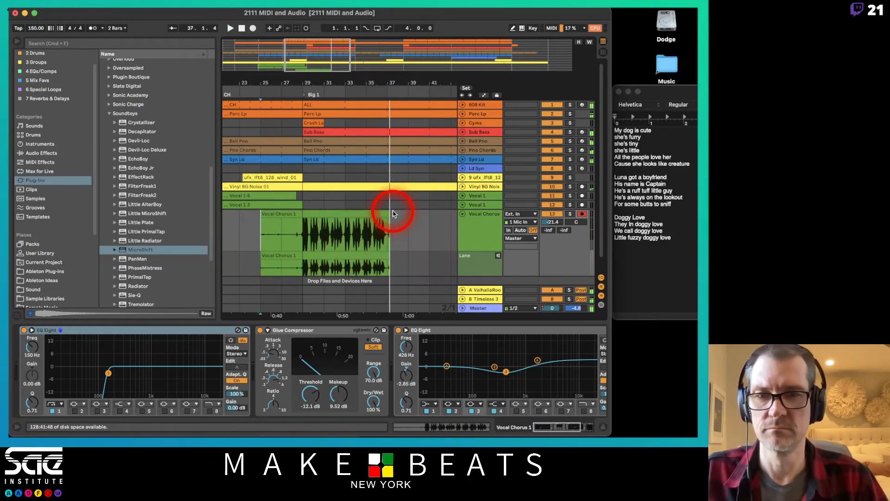
- Lower the recorded chorus clip's gain to -8.09 dB and trim its silent start to just before bar 29
{"action": "double_click", "coordinate": [314, 215]}
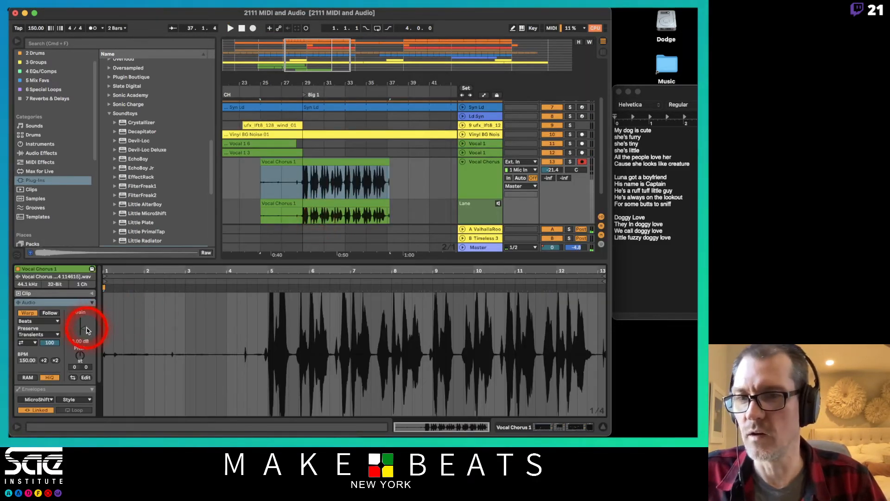
{"action": "mouse_move", "coordinate": [86, 330]}
{"action": "left_mouse_down"}
{"action": "mouse_move", "coordinate": [87, 340]}
{"action": "mouse_move", "coordinate": [83, 330]}
{"action": "left_mouse_up"}
{"action": "left_click_drag", "start_coordinate": [263, 168], "coordinate": [301, 170]}
- Play the chorus vocal from just before bar 29 and set the Vocal Chorus track's volume to 0 dB
{"action": "left_click", "coordinate": [296, 175]}
{"action": "key", "text": "space"}
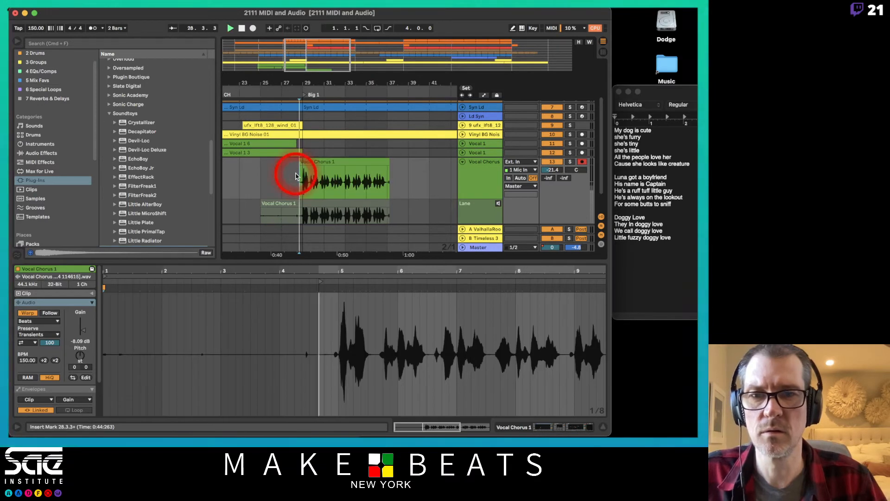
{"action": "left_click", "coordinate": [552, 170]}
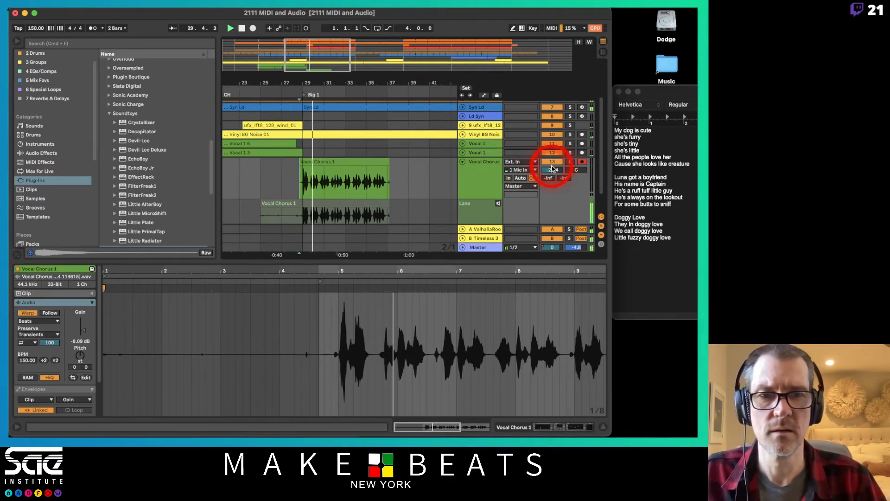
{"action": "type", "text": "0"}
{"action": "key", "text": "Return"}
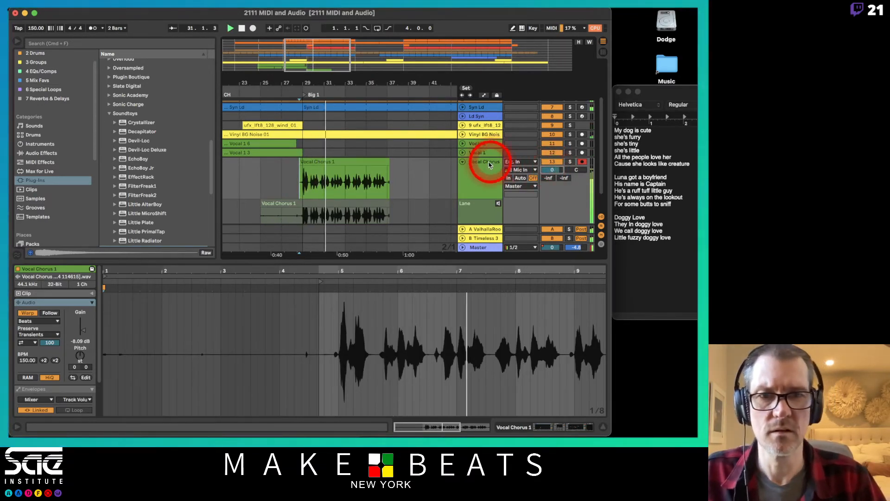
- Delete MicroShift from the Vocal Chorus track's effects chain, lower the track's volume to -5.1 dB, and stop playback
{"action": "double_click", "coordinate": [490, 163]}
{"action": "scroll", "coordinate": [463, 342], "scroll_direction": "right", "scroll_amount": 5}
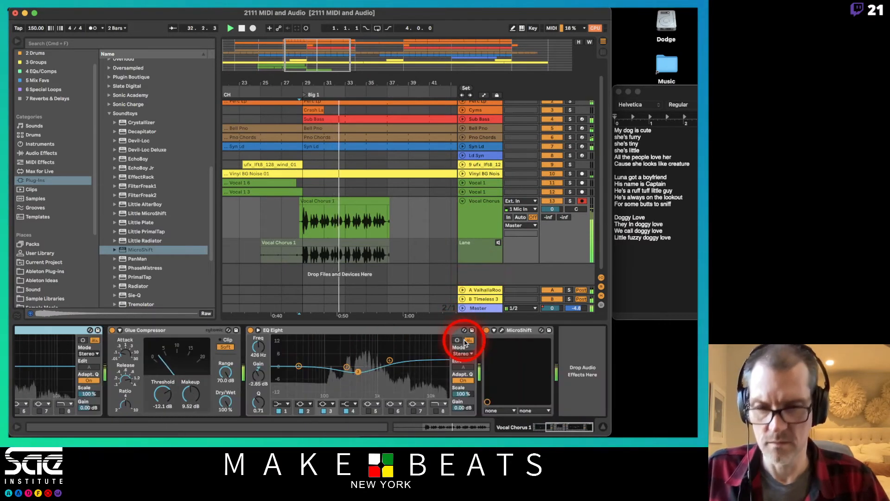
{"action": "left_click", "coordinate": [520, 330]}
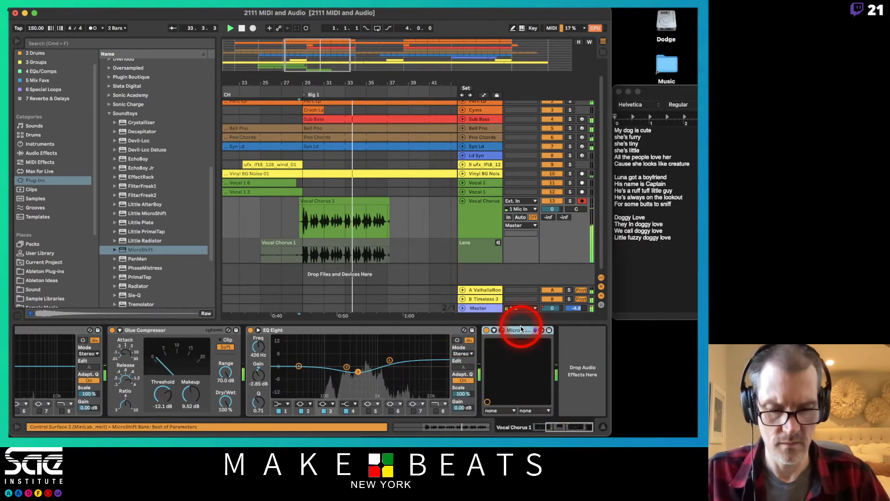
{"action": "key", "text": "Delete"}
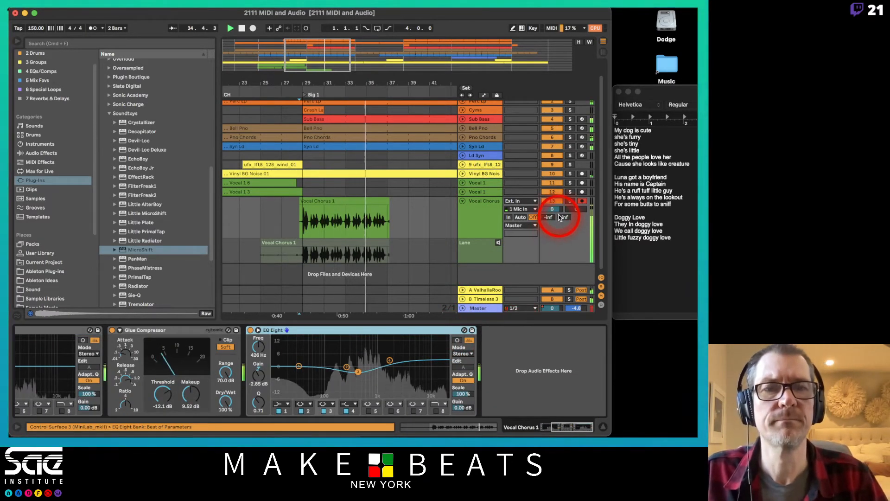
{"action": "left_click_drag", "start_coordinate": [556, 210], "coordinate": [556, 218]}
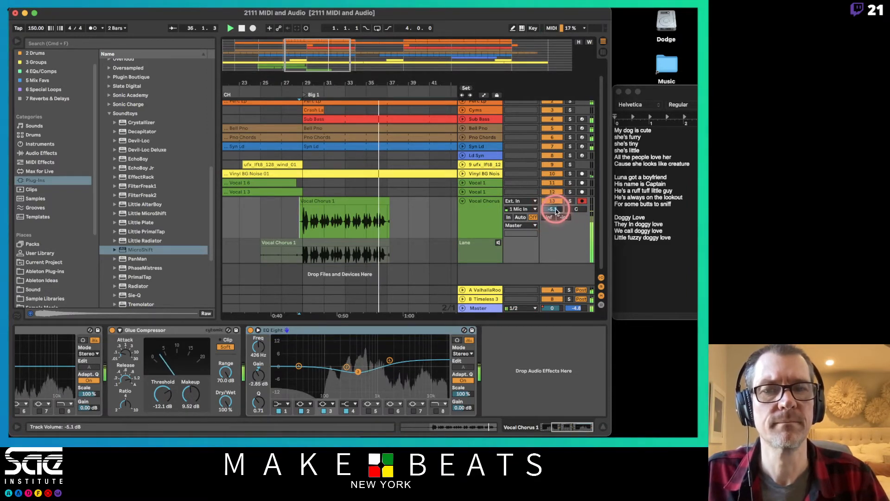
{"action": "key", "text": "space"}
- Nudge the chorus vocal clip slightly earlier so that its first word lines up with bar 29
{"action": "left_click_drag", "start_coordinate": [301, 83], "coordinate": [300, 91]}
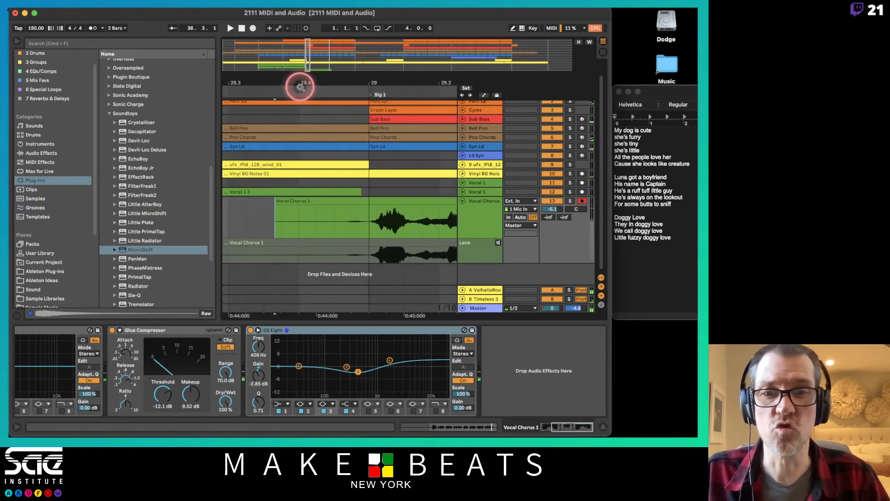
{"action": "left_click_drag", "start_coordinate": [364, 198], "coordinate": [371, 205]}
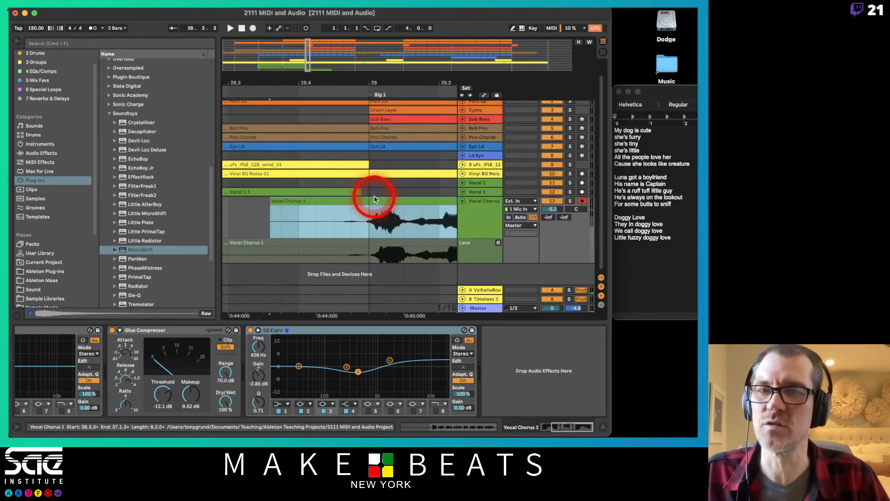
{"action": "scroll", "coordinate": [370, 88], "scroll_direction": "right", "scroll_amount": 5}
{"action": "left_click_drag", "start_coordinate": [369, 89], "coordinate": [369, 88]}
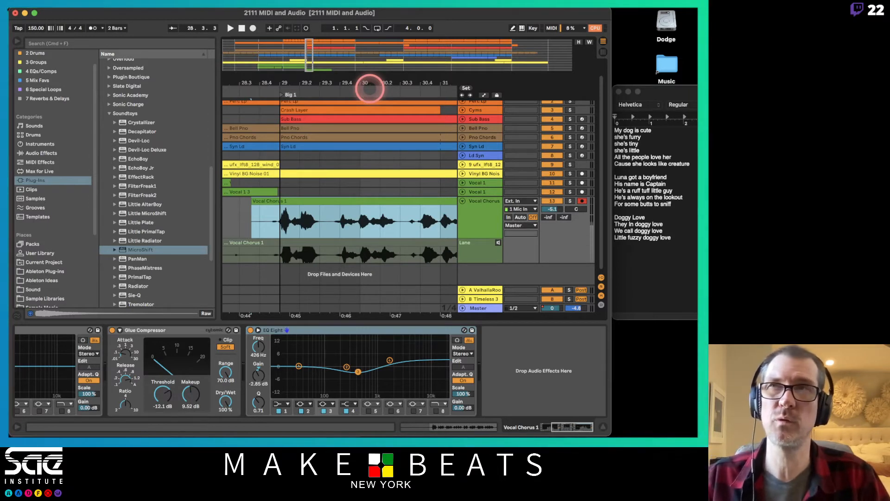
{"action": "left_click_drag", "start_coordinate": [370, 89], "coordinate": [370, 88]}
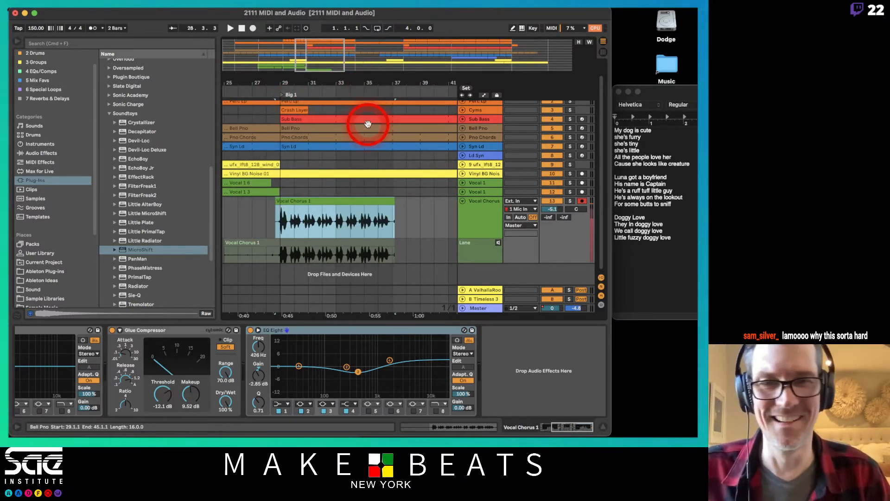
- Hide the Vocal Chorus track's take lanes, duplicate the track, and delete the copied clip from the duplicate
{"action": "left_click", "coordinate": [481, 250]}
{"action": "left_click", "coordinate": [488, 216]}
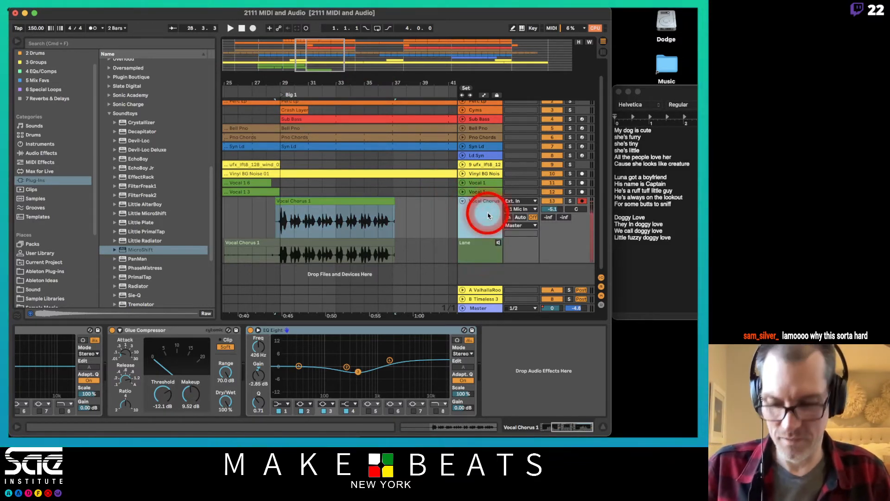
{"action": "key", "text": "alt+super+u"}
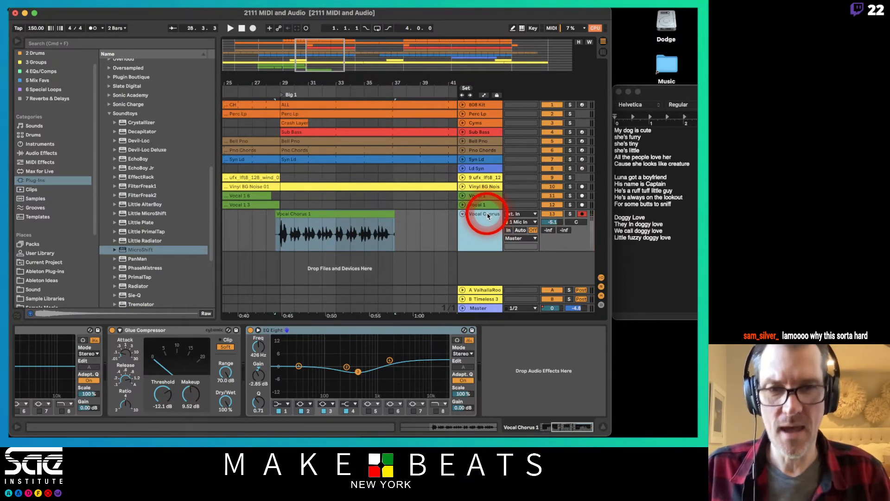
{"action": "key", "text": "super+d"}
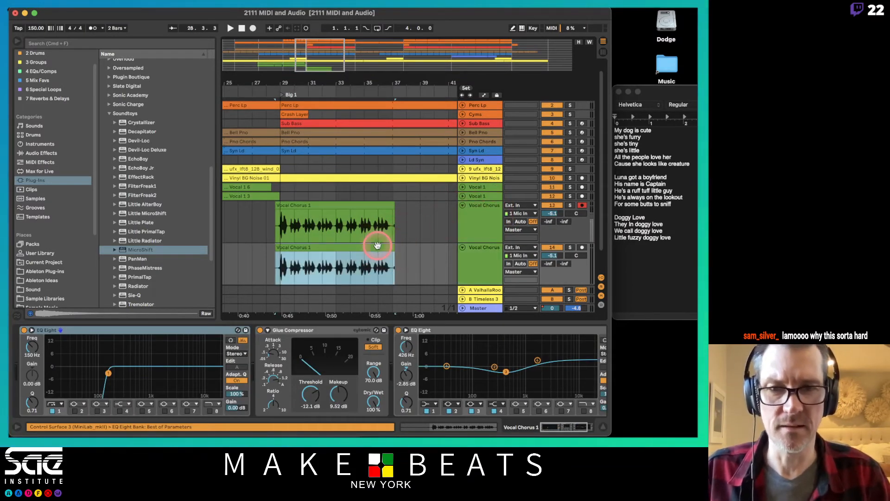
{"action": "key", "text": "Delete"}
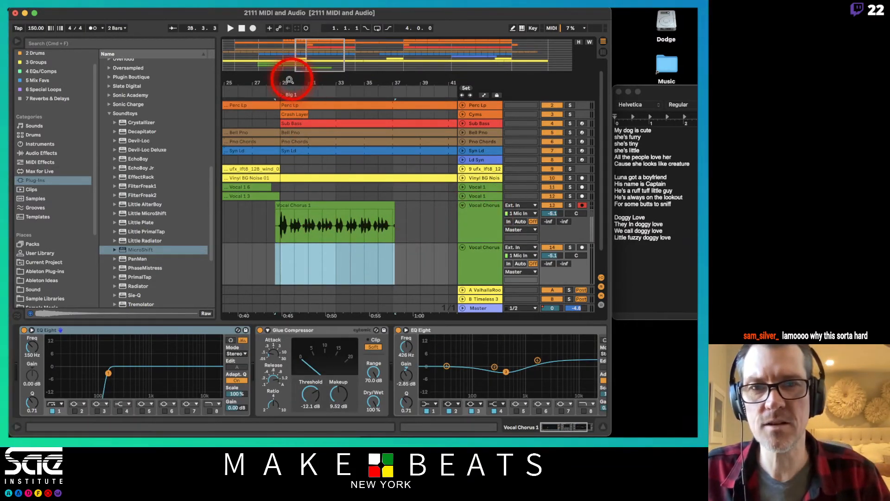
- Arm the duplicate chorus track in place of the original and record a second chorus take from around bar 27 to bar 37
{"action": "left_click", "coordinate": [253, 260]}
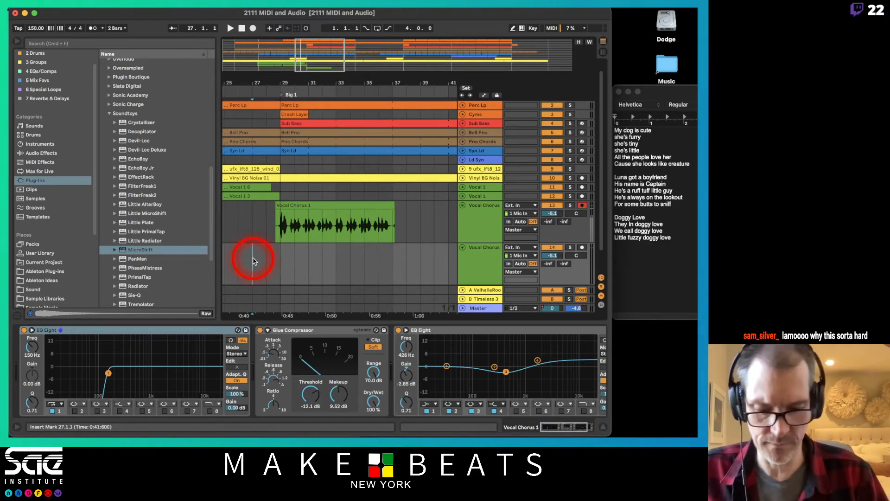
{"action": "key", "text": "space"}
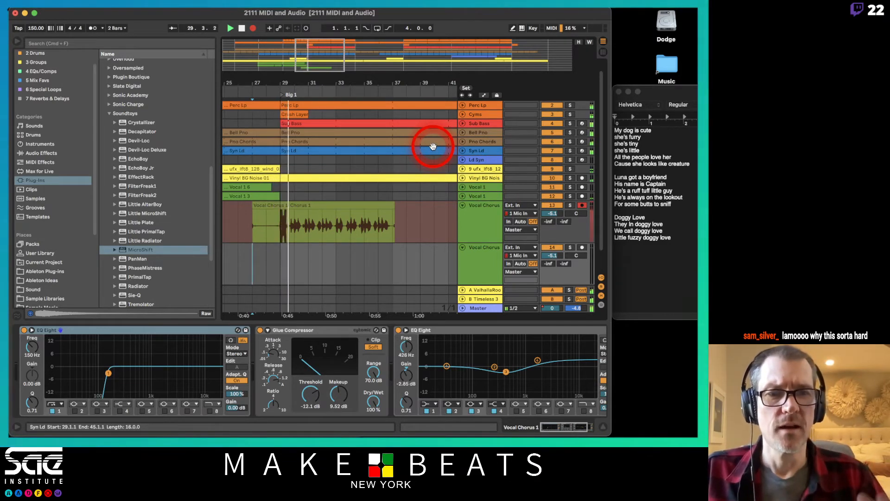
{"action": "key", "text": "space"}
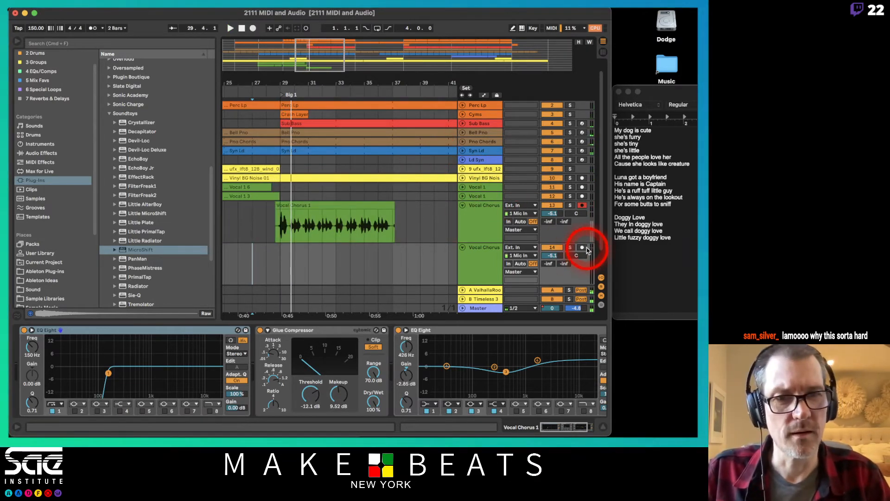
{"action": "left_click", "coordinate": [586, 249]}
{"action": "left_click", "coordinate": [428, 229]}
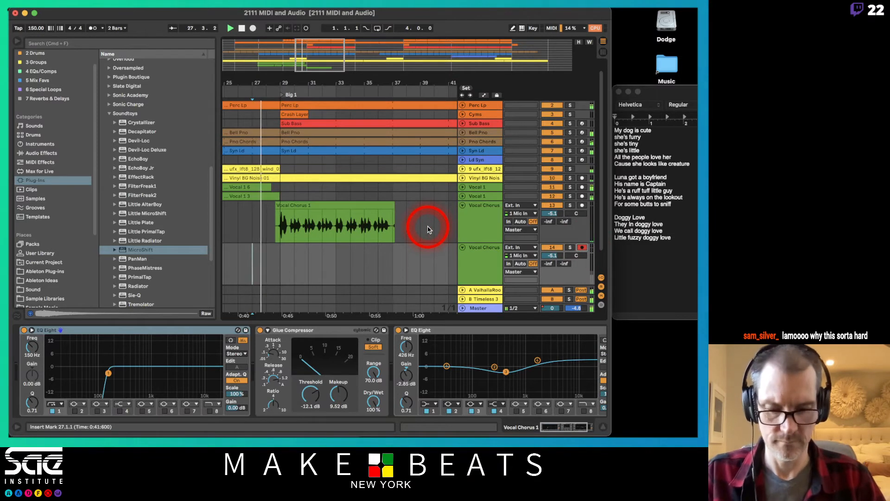
{"action": "key", "text": "F9"}
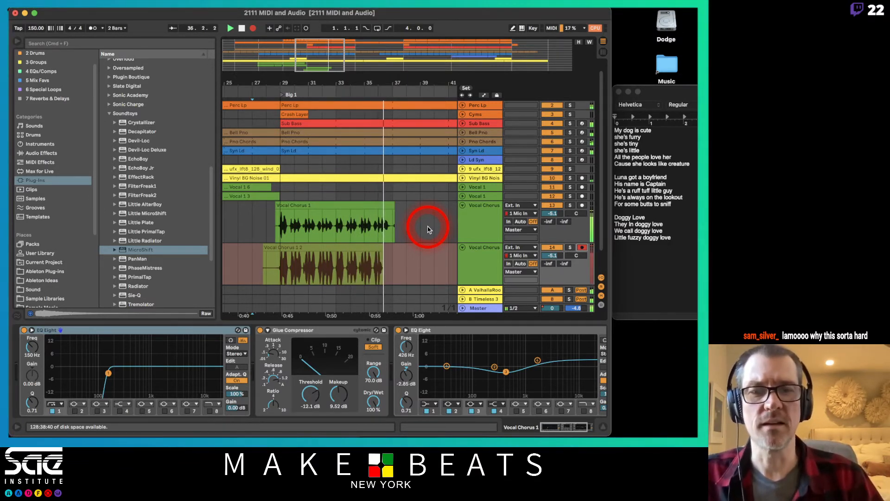
{"action": "key", "text": "space"}
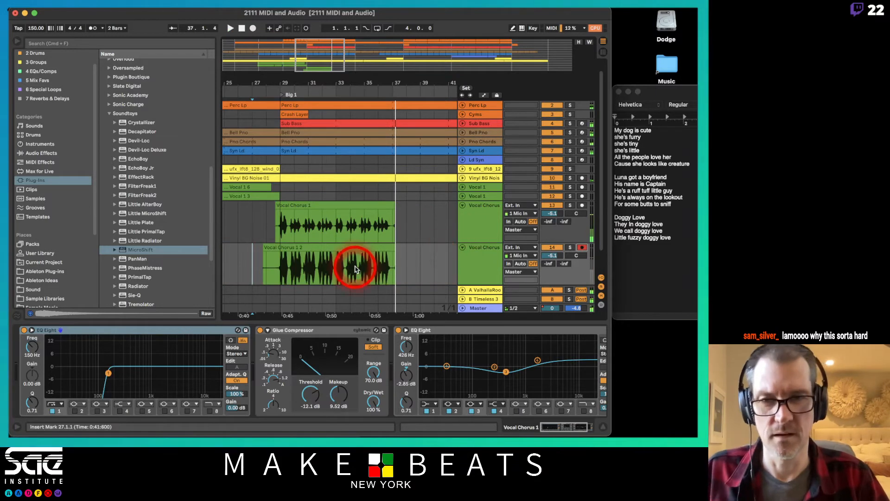
- Set the second chorus take's gain to -8.95 dB and trim its start to just before bar 29 and both takes' ends to bar 37
{"action": "double_click", "coordinate": [347, 247]}
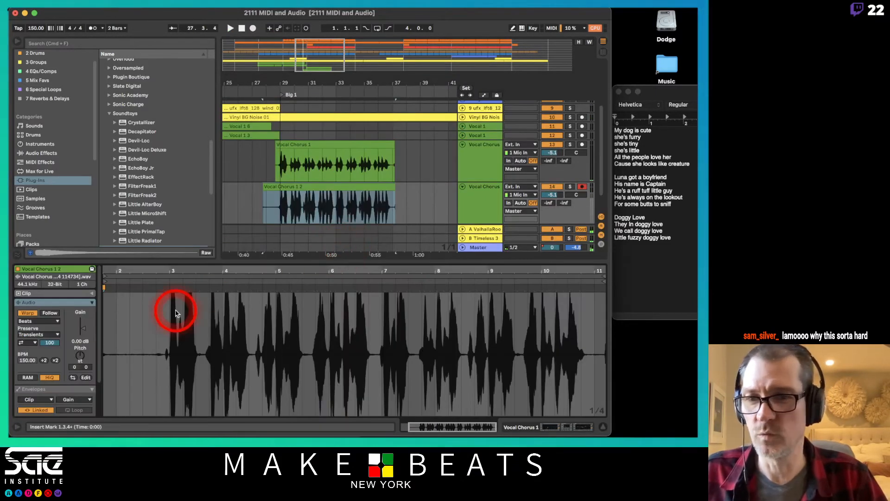
{"action": "left_click_drag", "start_coordinate": [85, 327], "coordinate": [84, 330]}
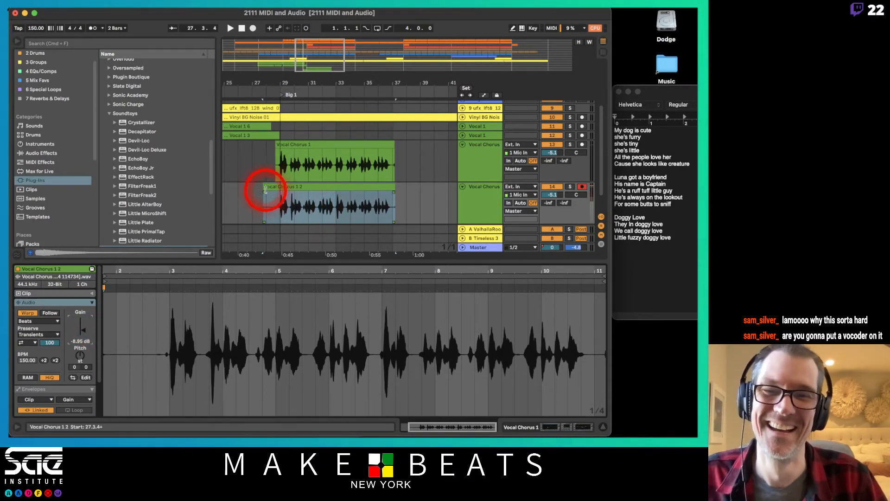
{"action": "left_click_drag", "start_coordinate": [264, 190], "coordinate": [276, 193]}
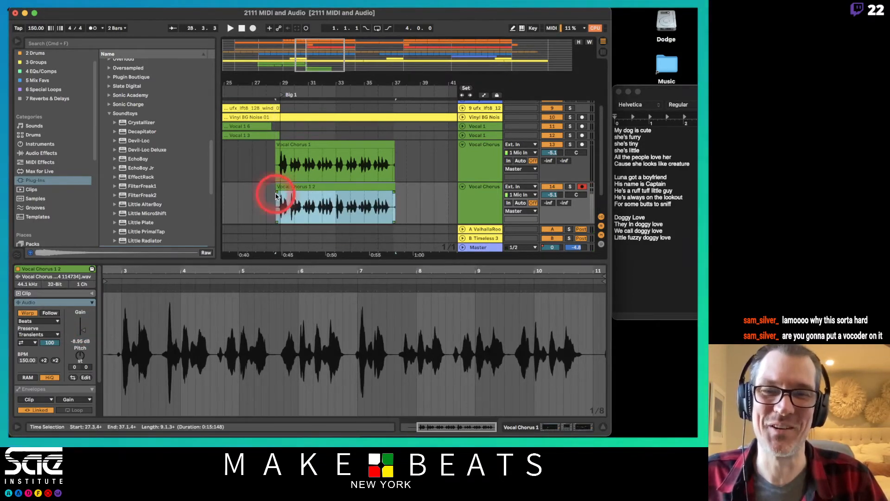
{"action": "left_click_drag", "start_coordinate": [407, 150], "coordinate": [393, 203]}
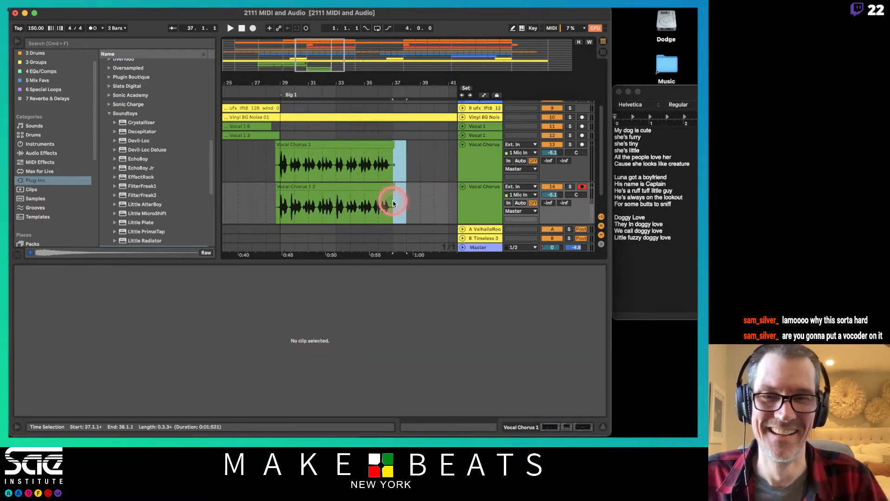
{"action": "key", "text": "Delete"}
- Widen the track headers and rename the second chorus track Vocal Chorus 2
{"action": "left_click", "coordinate": [492, 200]}
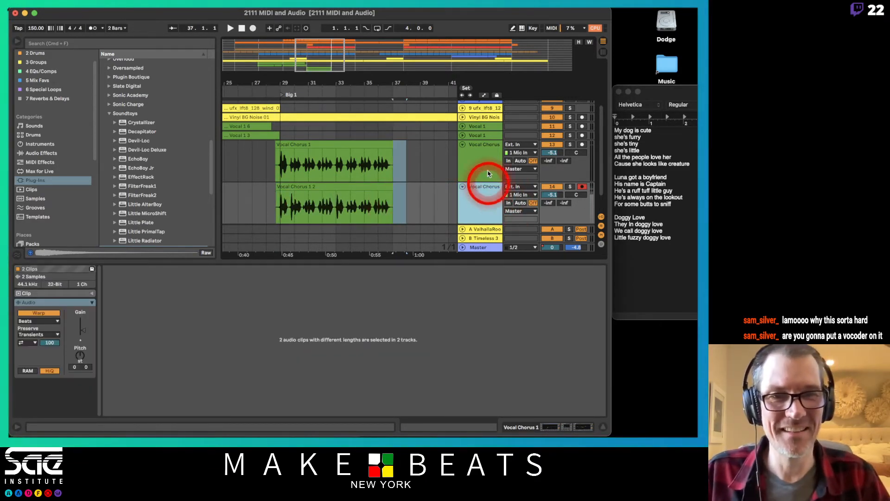
{"action": "left_click_drag", "start_coordinate": [457, 145], "coordinate": [445, 151]}
{"action": "left_click", "coordinate": [471, 195]}
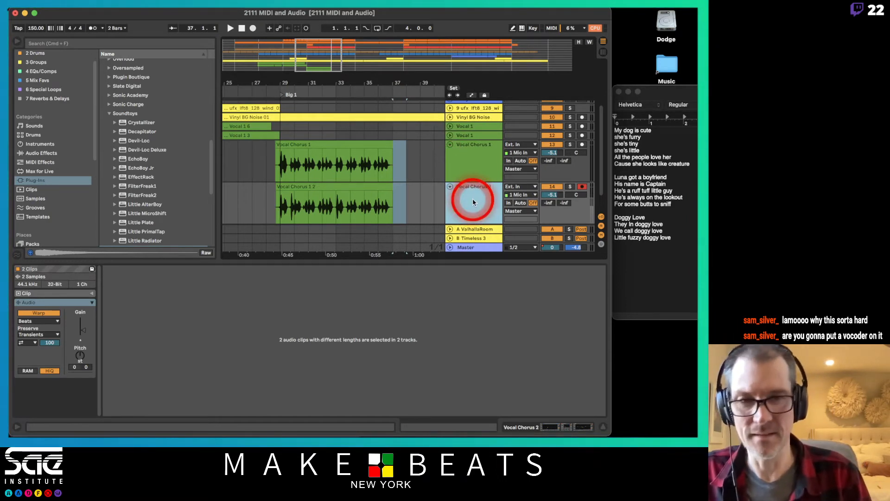
{"action": "key", "text": "Right"}
{"action": "key", "text": "BackSpace"}
{"action": "type", "text": "2"}
{"action": "key", "text": "Return"}
- Duplicate the Vocal Chorus 2 track and rename the copy Vocal Chorus 3
{"action": "key", "text": "super+d"}
{"action": "left_click", "coordinate": [472, 192]}
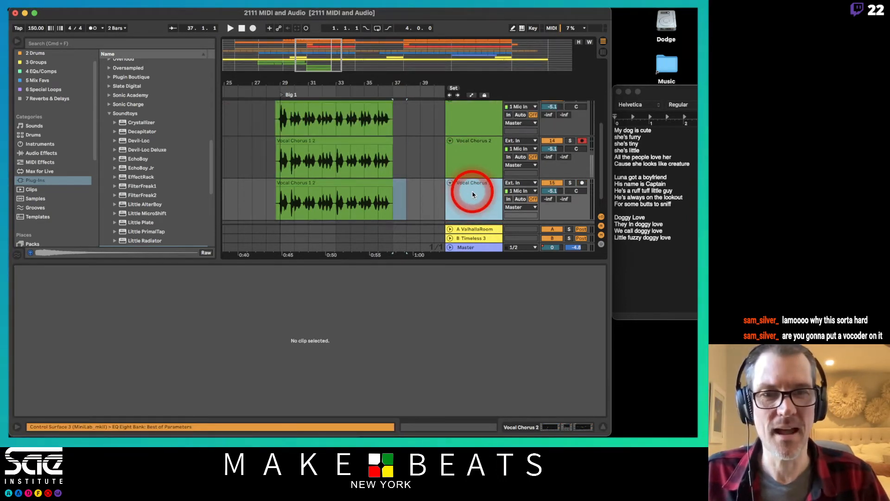
{"action": "left_click", "coordinate": [472, 193]}
{"action": "key", "text": "super+r"}
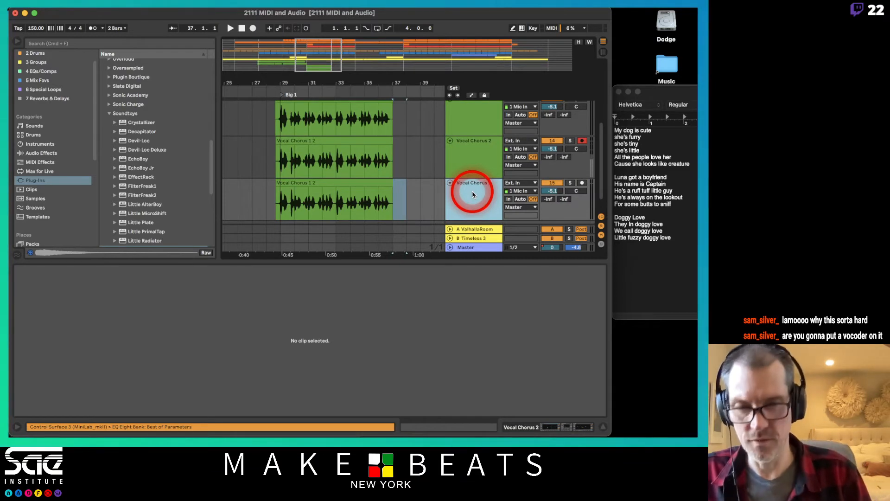
{"action": "type", "text": "3"}
- Arm the Vocal Chorus 3 track, clear its copied clip, and record a third chorus take from bar 27 to just past bar 37
{"action": "left_click", "coordinate": [581, 127]}
{"action": "left_click", "coordinate": [582, 183]}
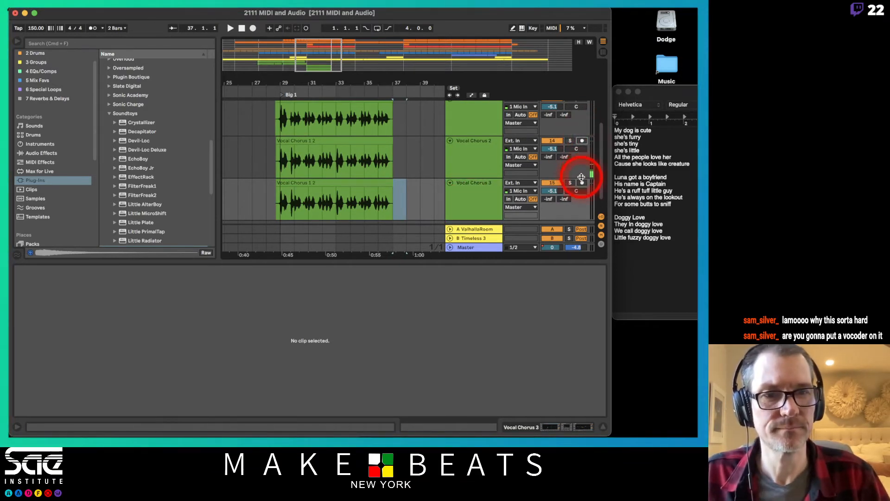
{"action": "left_click", "coordinate": [335, 182]}
{"action": "key", "text": "Delete"}
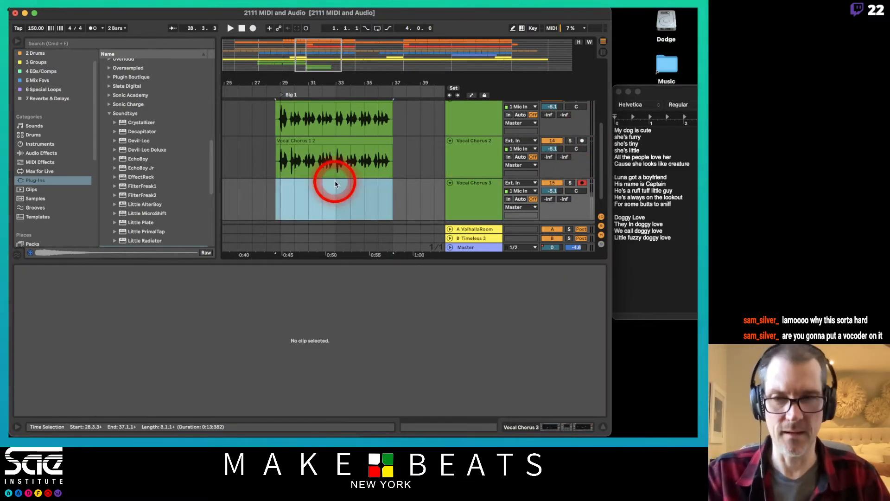
{"action": "left_click", "coordinate": [250, 190]}
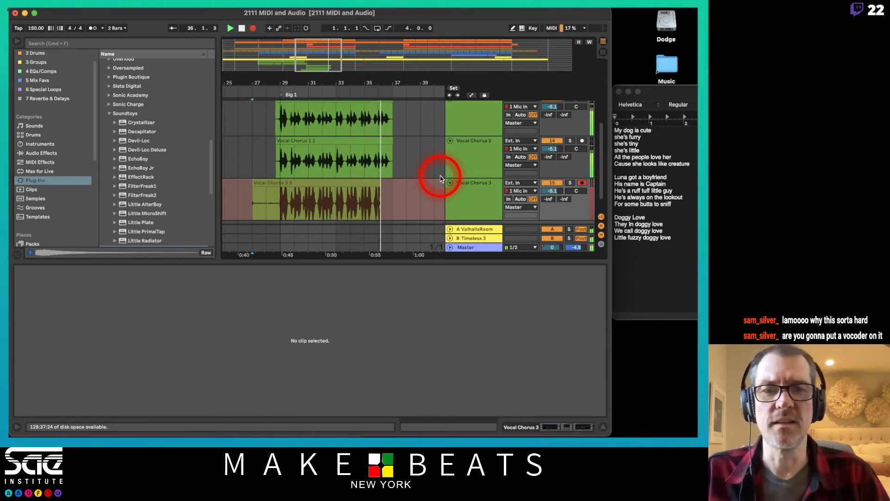
{"action": "key", "text": "space"}
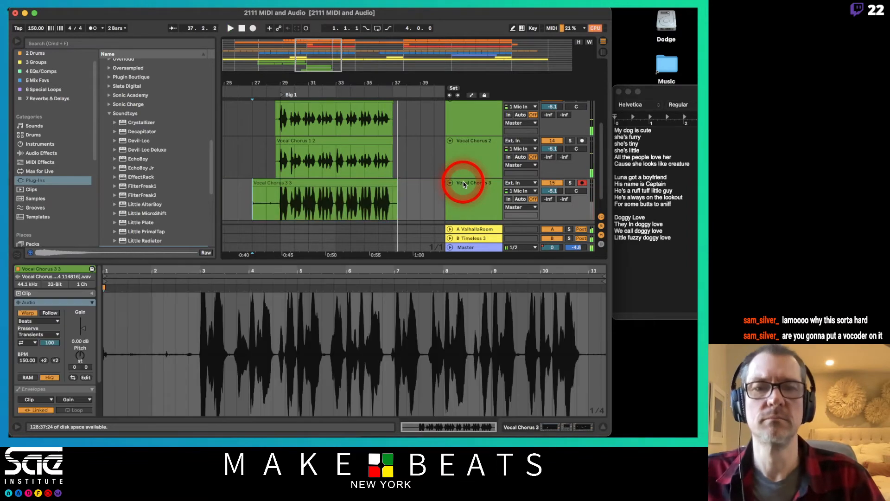
- Duplicate the Vocal Chorus 3 track and delete the copied clip from the duplicate
{"action": "left_click", "coordinate": [464, 183]}
{"action": "key", "text": "super+d"}
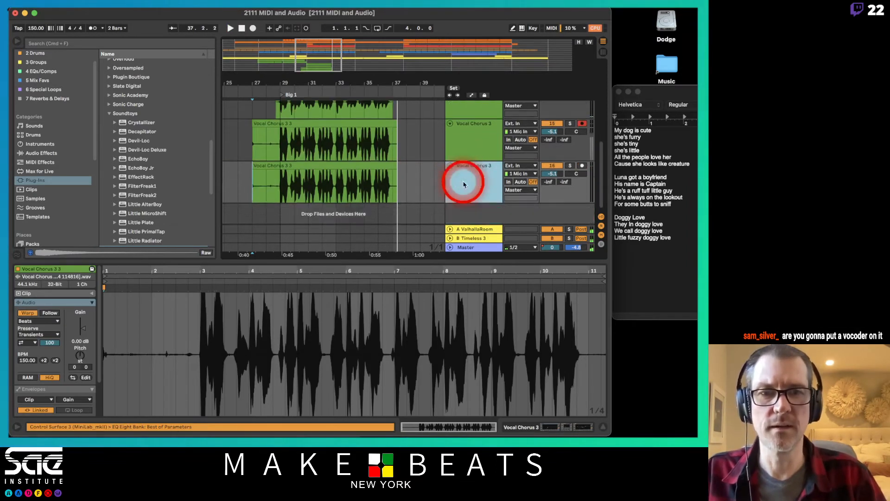
{"action": "left_click", "coordinate": [362, 165]}
{"action": "key", "text": "Delete"}
- Record a fourth chorus take from bar 27 on the armed duplicate with the third take's track muted, and finish by unmuting and disarming
{"action": "left_click", "coordinate": [553, 124]}
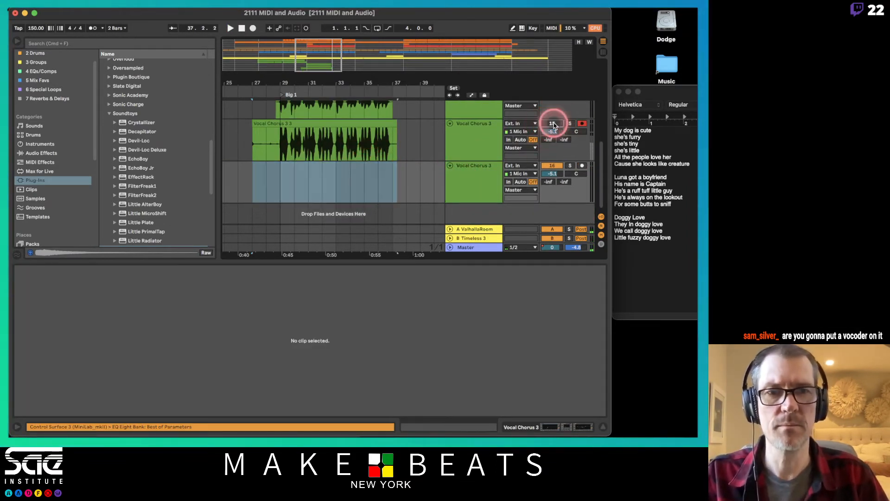
{"action": "left_click", "coordinate": [582, 166]}
{"action": "left_click", "coordinate": [256, 182]}
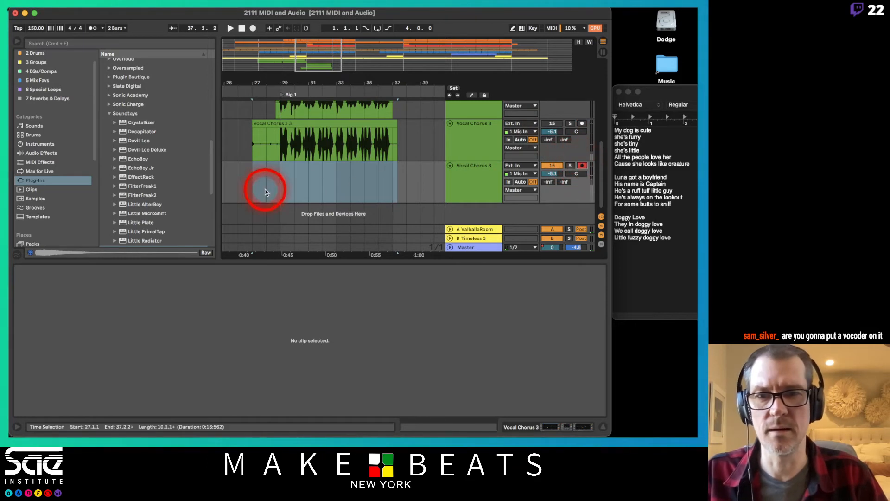
{"action": "key", "text": "F9"}
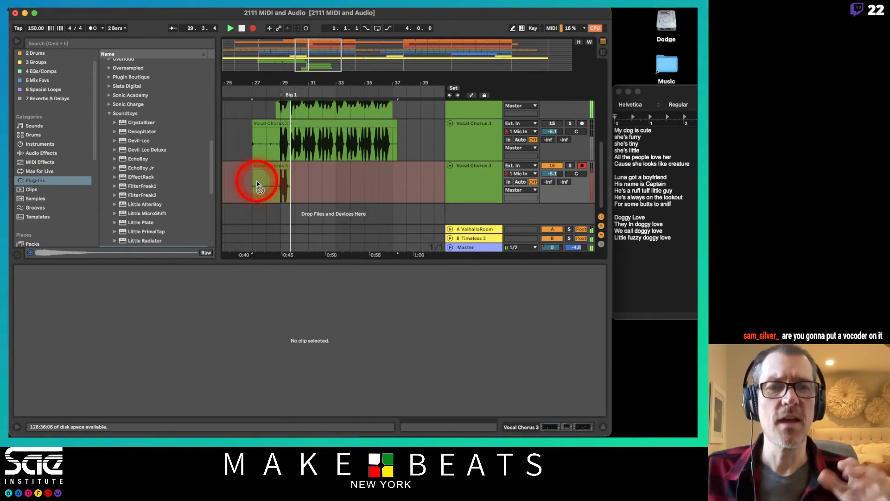
{"action": "key", "text": "space"}
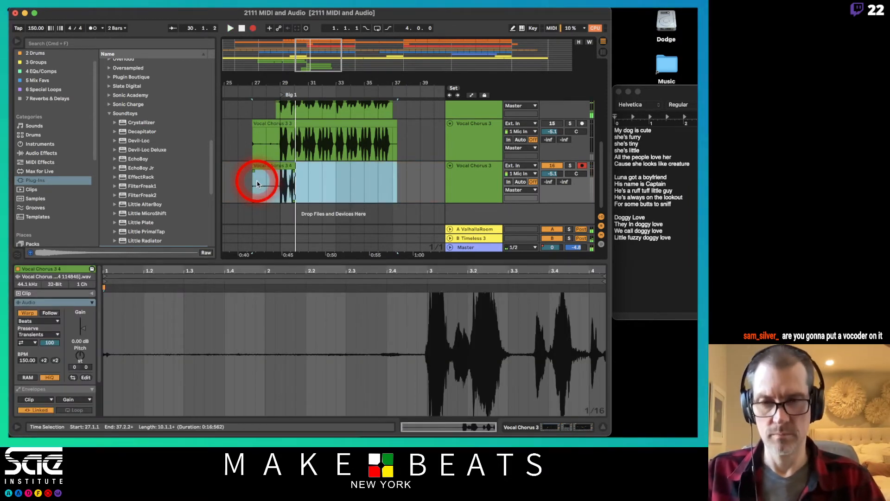
{"action": "key", "text": "F9"}
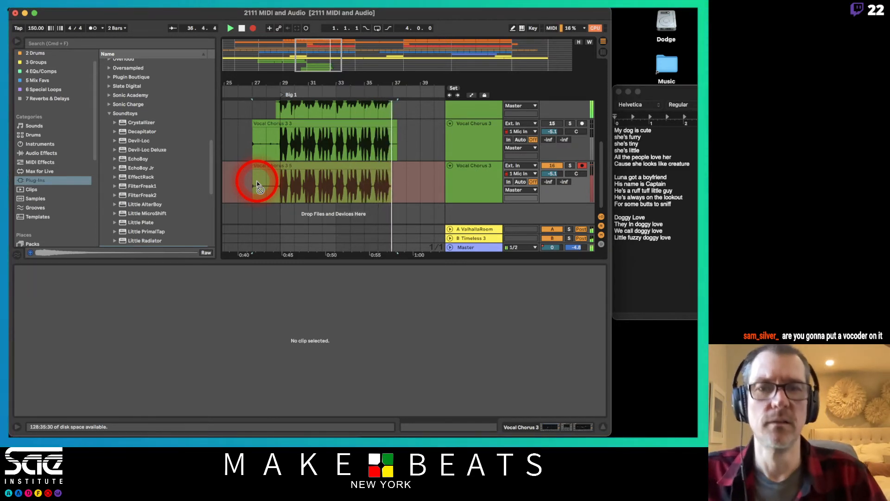
{"action": "key", "text": "space"}
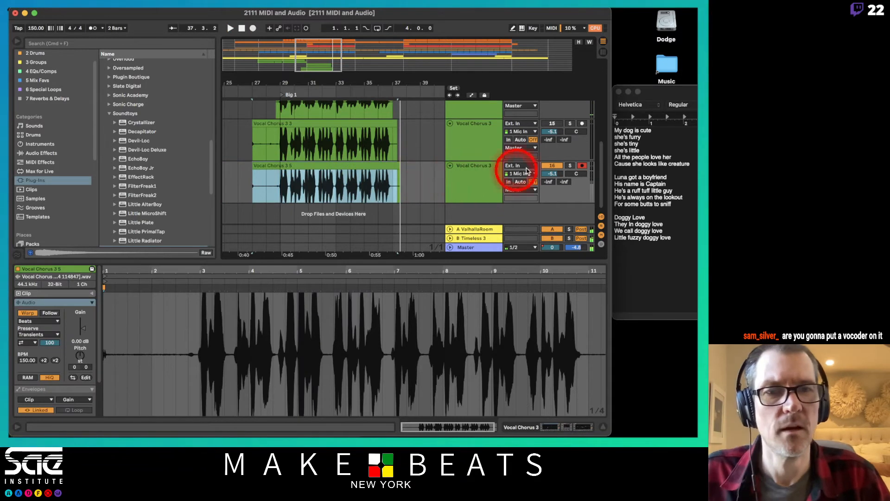
{"action": "left_click", "coordinate": [551, 123]}
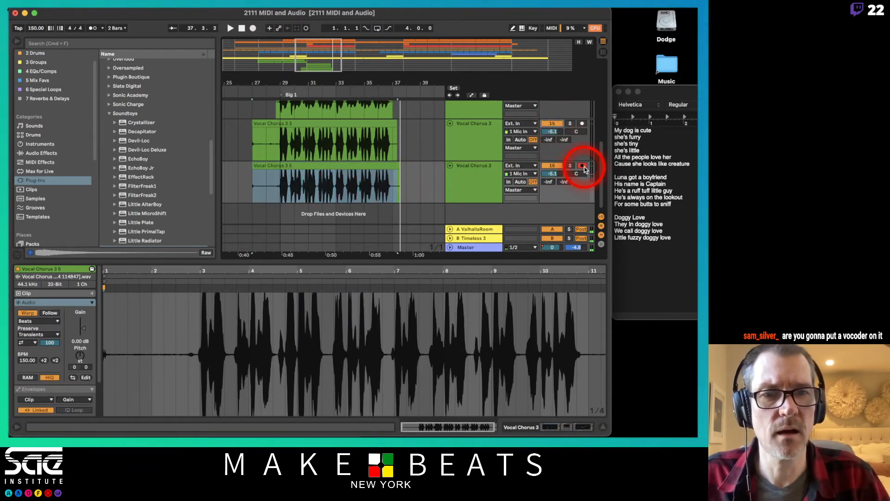
{"action": "left_click", "coordinate": [582, 167]}
- Lower the gain of the third and fourth chorus takes together to -6.72 dB
{"action": "left_click", "coordinate": [336, 135]}
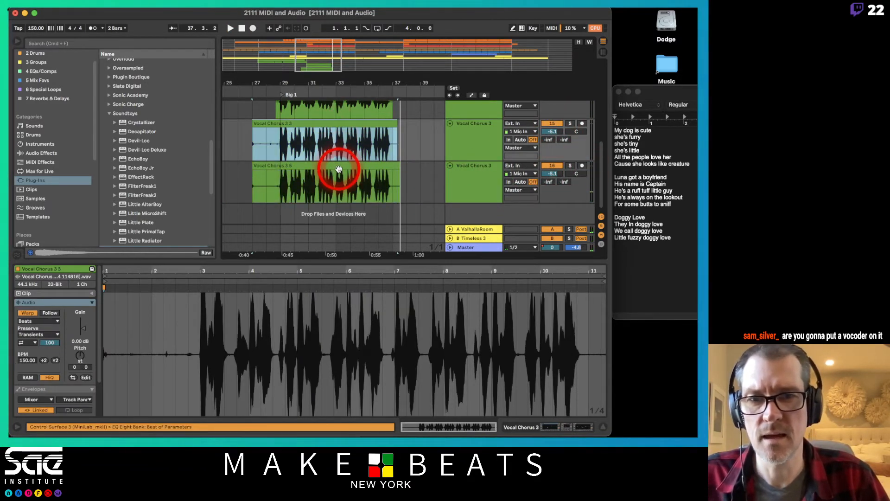
{"action": "left_click", "coordinate": [339, 169], "text": "shift"}
{"action": "left_click_drag", "start_coordinate": [82, 331], "coordinate": [83, 329]}
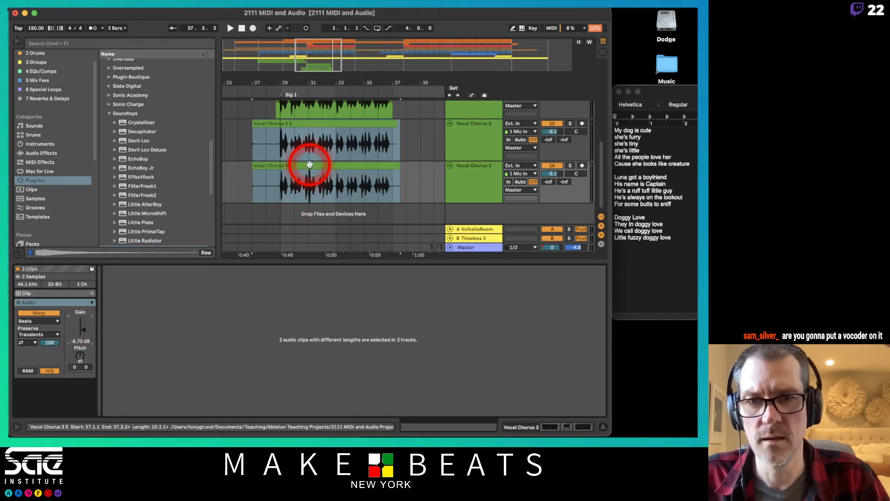
- Trim the third and fourth chorus takes so both start shortly before bar 29 and end at about bar 37
{"action": "left_click", "coordinate": [307, 165]}
{"action": "left_click", "coordinate": [243, 145]}
{"action": "left_click_drag", "start_coordinate": [243, 146], "coordinate": [267, 183]}
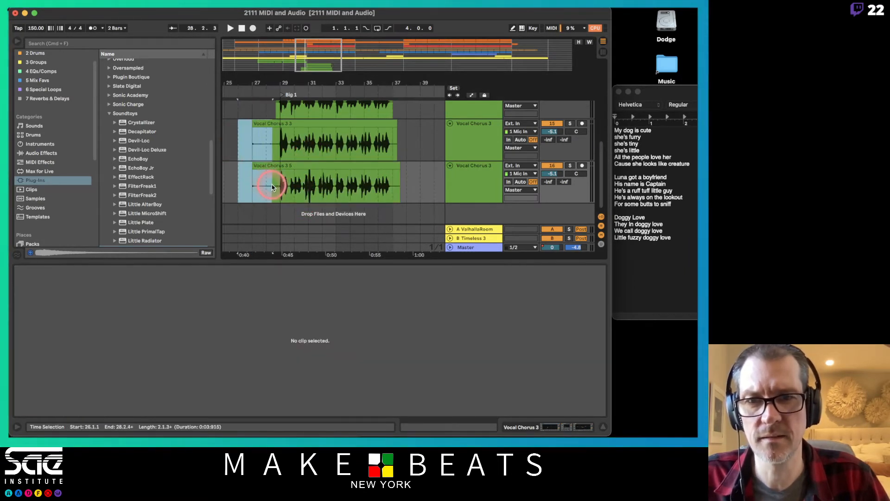
{"action": "key", "text": "Delete"}
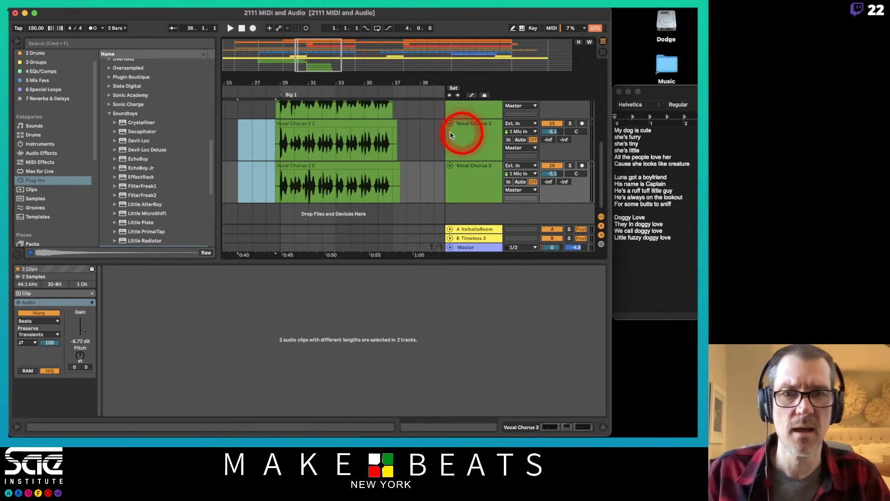
{"action": "left_click", "coordinate": [424, 141]}
{"action": "left_click_drag", "start_coordinate": [424, 140], "coordinate": [396, 188]}
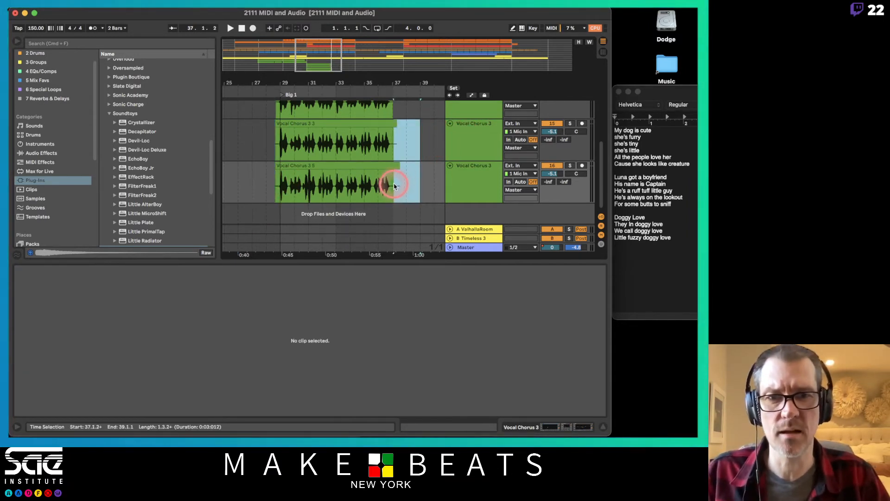
{"action": "left_click", "coordinate": [394, 185]}
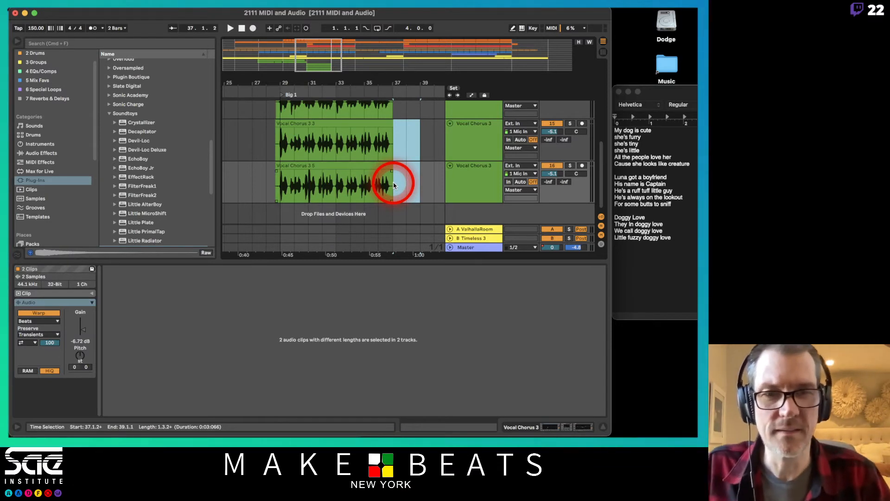
{"action": "left_click", "coordinate": [267, 178]}
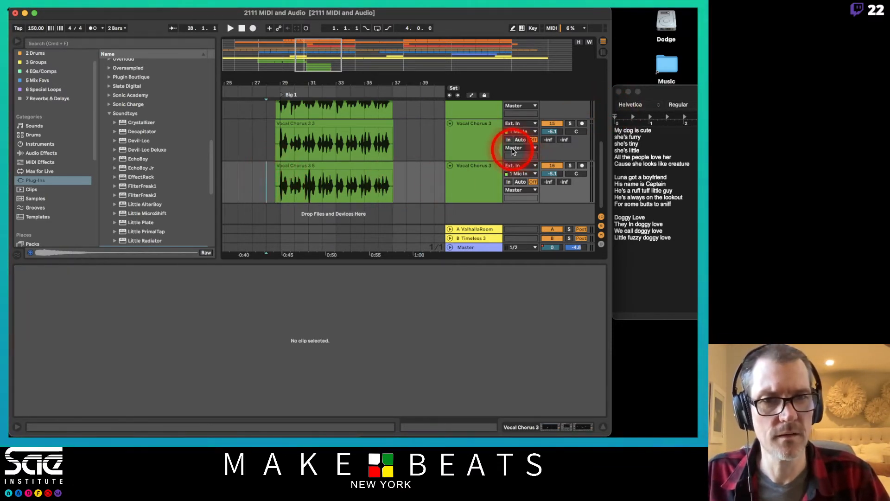
- Lower the volumes of the three doubled chorus tracks 14, 15 and 16 to -10.2, -10.7 and -10.5 dB
{"action": "scroll", "coordinate": [514, 152], "scroll_direction": "up", "scroll_amount": 5}
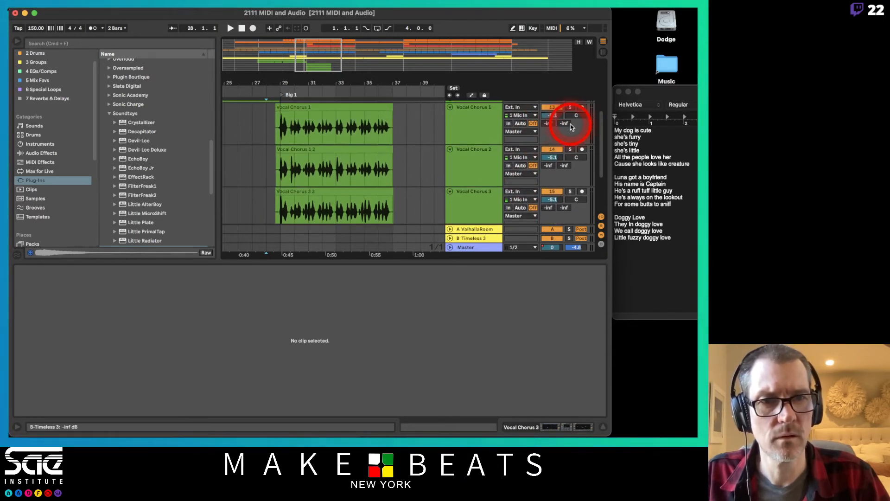
{"action": "scroll", "coordinate": [571, 125], "scroll_direction": "down", "scroll_amount": 3}
{"action": "left_click_drag", "start_coordinate": [548, 126], "coordinate": [551, 132]}
{"action": "left_click_drag", "start_coordinate": [551, 168], "coordinate": [551, 169]}
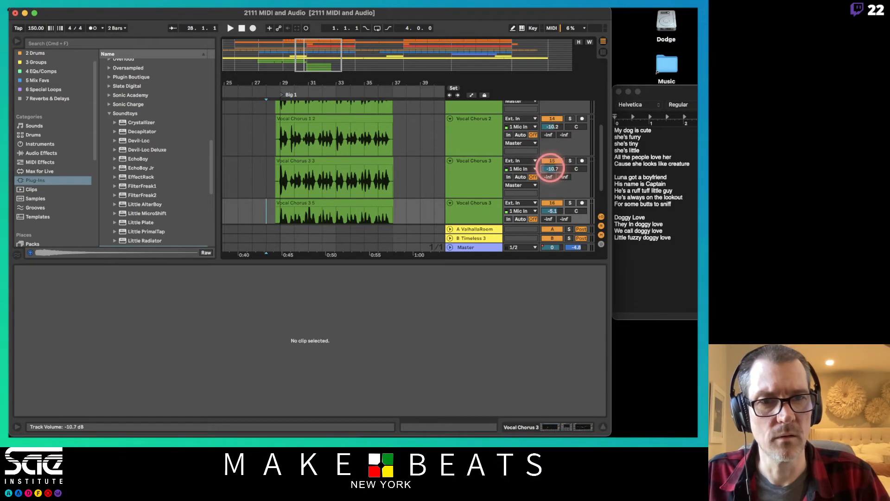
{"action": "left_click_drag", "start_coordinate": [552, 210], "coordinate": [553, 213]}
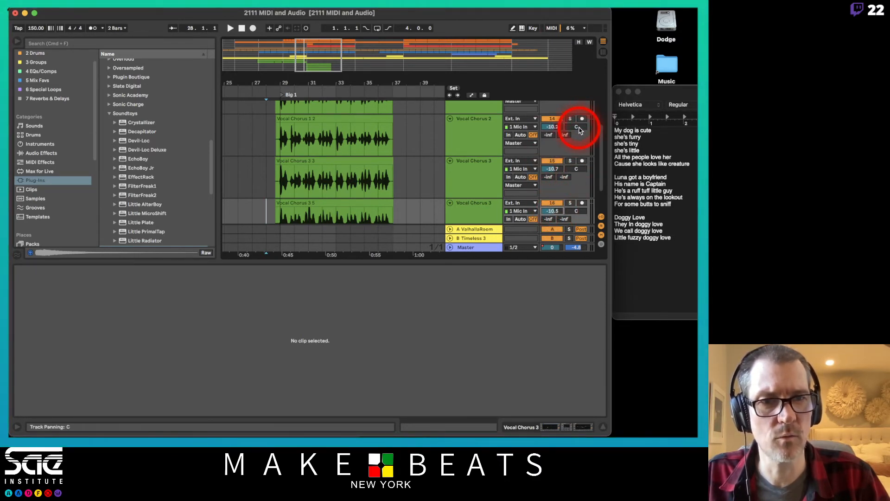
- Pan the Vocal Chorus 2 track to 34L and track 15 to 40R, and play the chorus from bar 28
{"action": "left_click_drag", "start_coordinate": [576, 127], "coordinate": [577, 130]}
{"action": "left_click_drag", "start_coordinate": [577, 173], "coordinate": [576, 161]}
{"action": "key", "text": "space"}
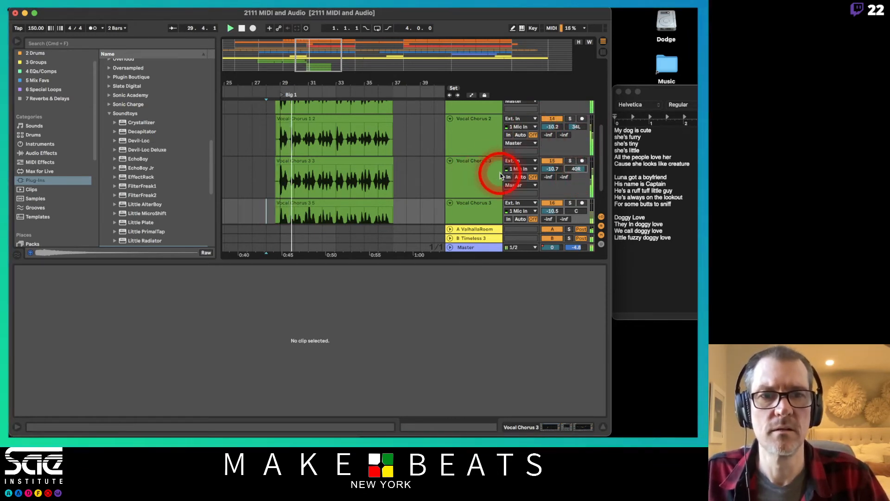
- Set the volumes of chorus tracks 14 and 15 to -16.0 dB and track 16 to -15.7 dB, and stop playback
{"action": "scroll", "coordinate": [486, 178], "scroll_direction": "down", "scroll_amount": 1}
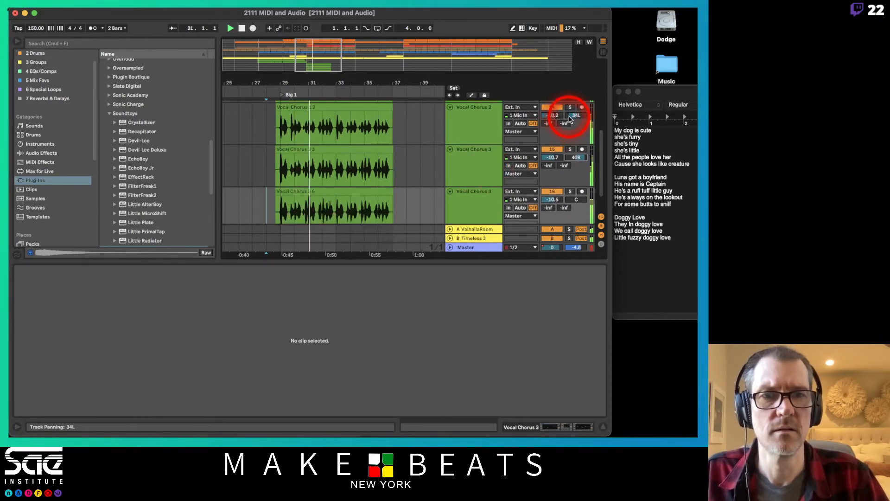
{"action": "left_click_drag", "start_coordinate": [554, 118], "coordinate": [554, 122]}
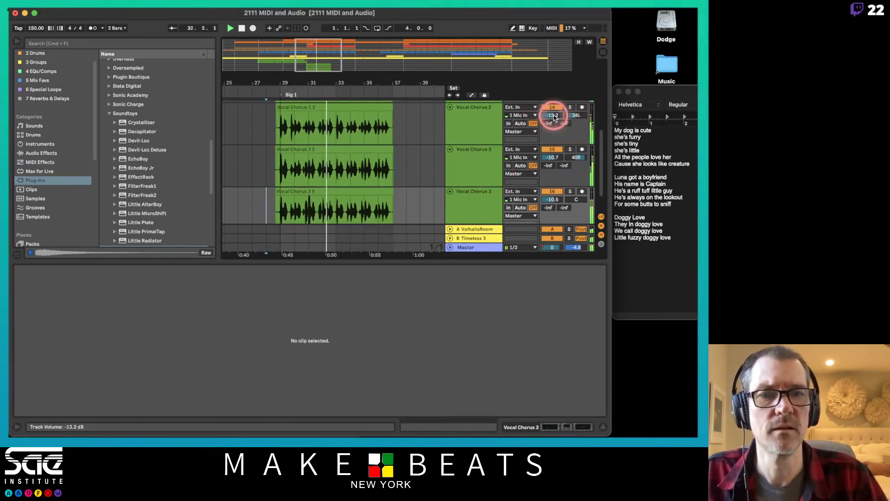
{"action": "left_click_drag", "start_coordinate": [554, 158], "coordinate": [557, 160]}
{"action": "left_click_drag", "start_coordinate": [553, 199], "coordinate": [554, 201]}
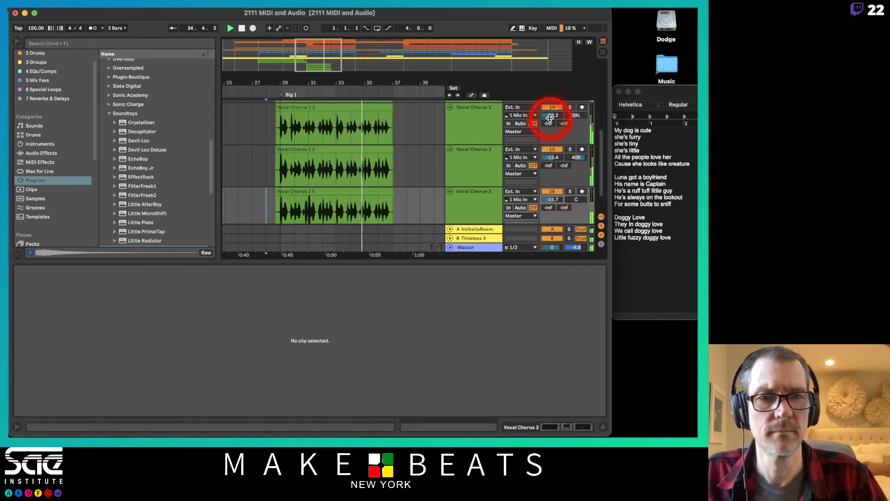
{"action": "left_click_drag", "start_coordinate": [554, 117], "coordinate": [551, 115]}
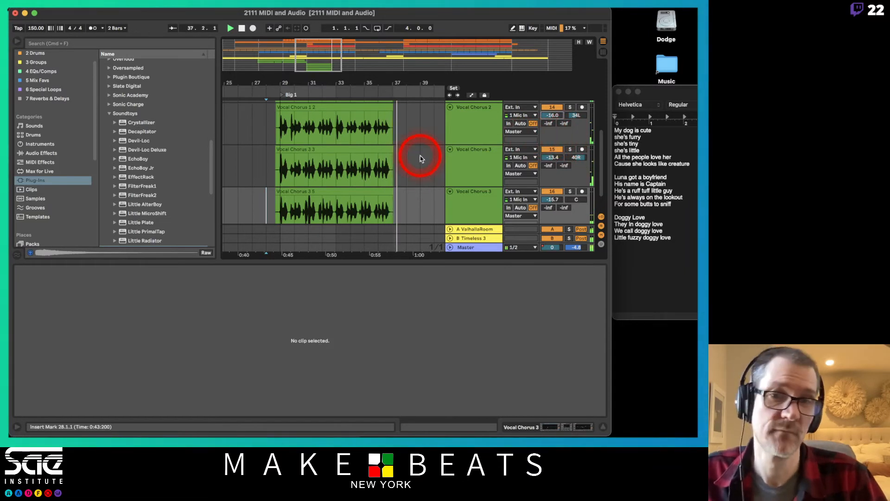
{"action": "key", "text": "space"}
{"action": "left_click", "coordinate": [544, 158]}
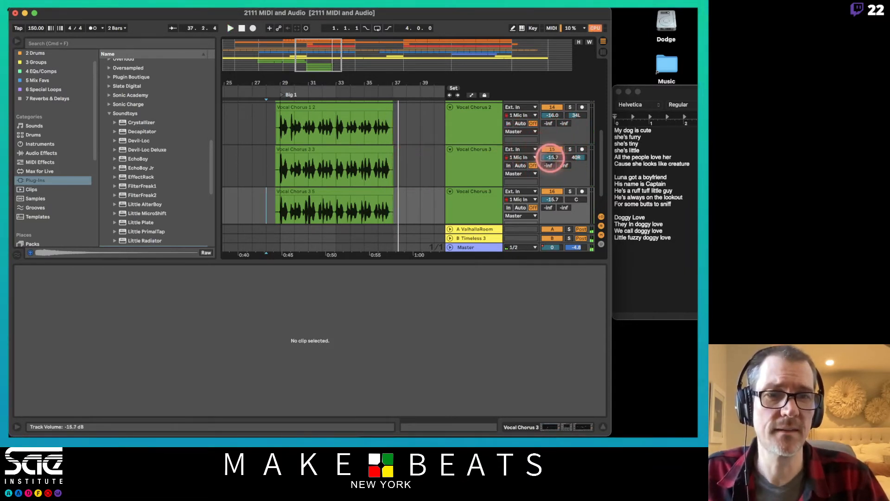
- Hide the clip detail view and the browser to enlarge the arrangement
{"action": "left_click", "coordinate": [468, 150]}
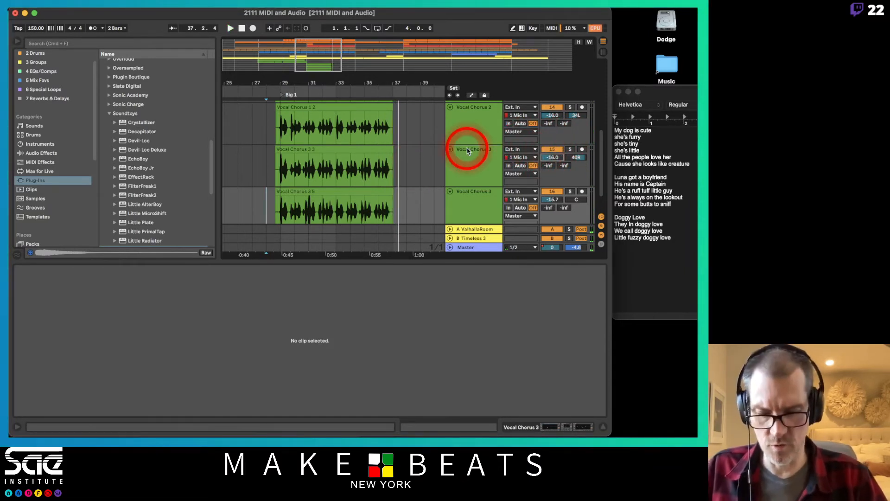
{"action": "key", "text": "super+alt+l"}
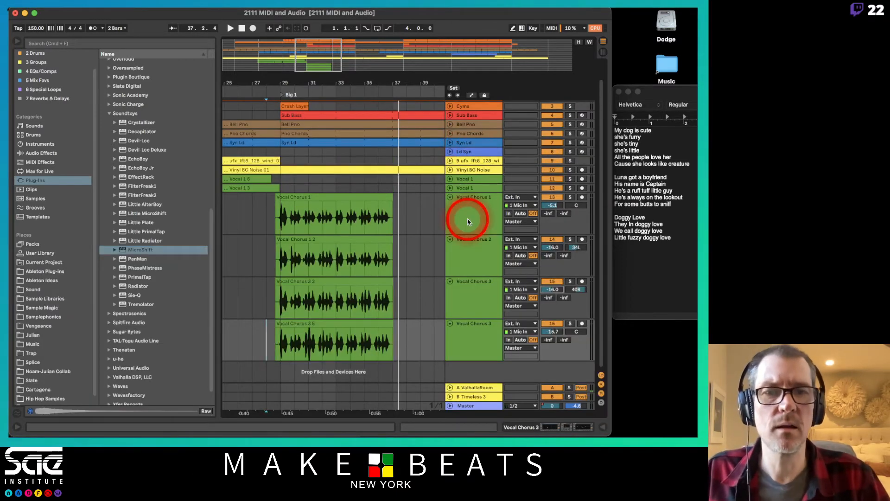
{"action": "left_click", "coordinate": [265, 83]}
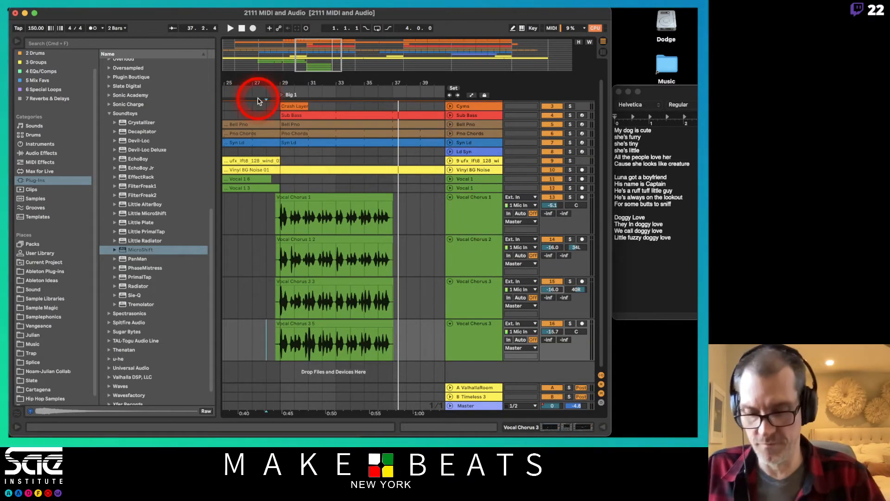
{"action": "key", "text": "super+alt+b"}
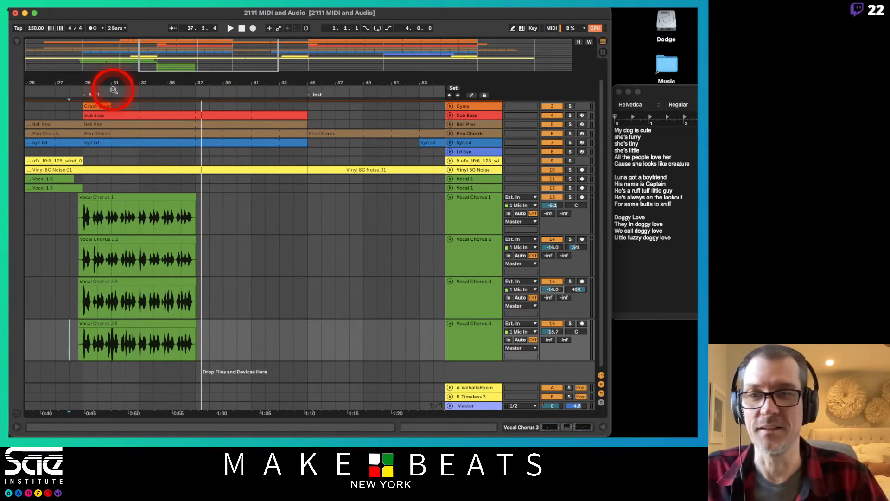
- Cut the silent lead-in from all four chorus takes so that every clip starts at 28.4.1
{"action": "left_click_drag", "start_coordinate": [113, 89], "coordinate": [79, 79]}
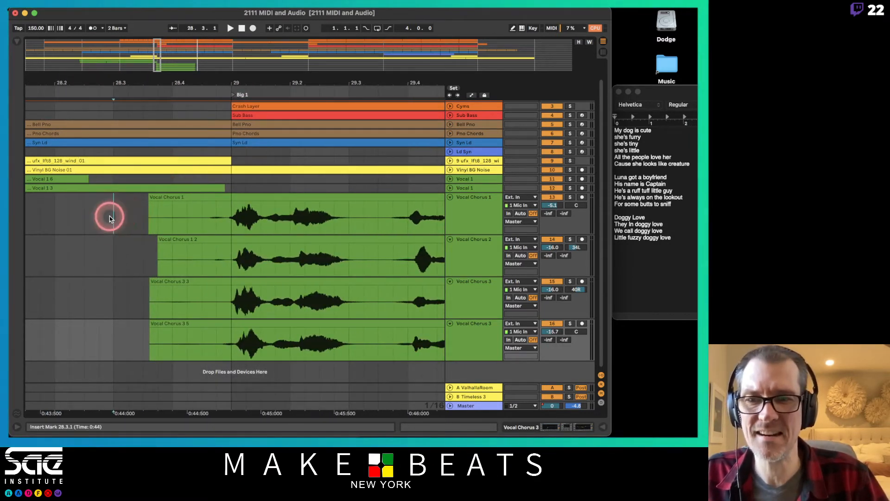
{"action": "left_click_drag", "start_coordinate": [110, 217], "coordinate": [169, 346]}
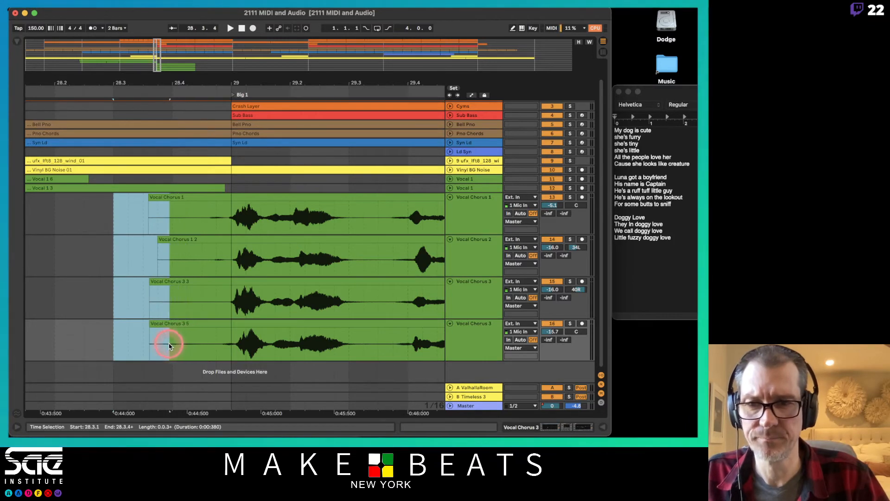
{"action": "key", "text": "Delete"}
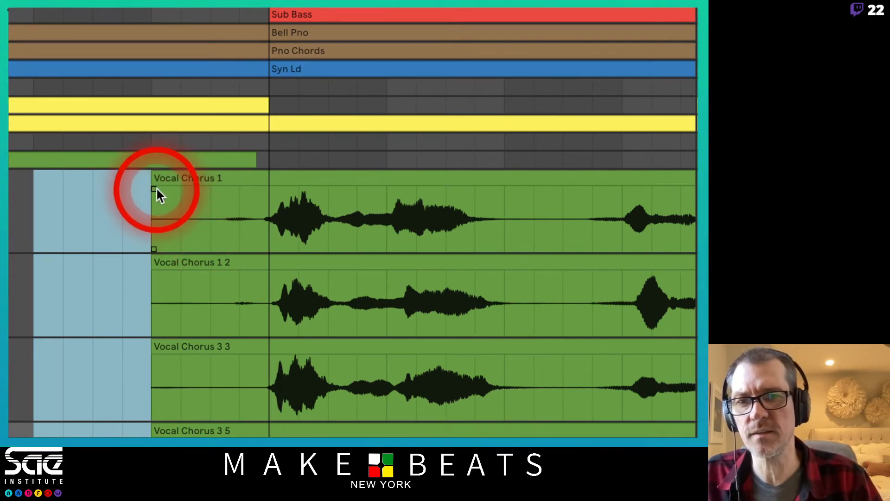
- Add fade-ins to all four chorus takes, up to about bar 29 on the first two and 28.4.4 on the others
{"action": "left_click_drag", "start_coordinate": [153, 188], "coordinate": [269, 195]}
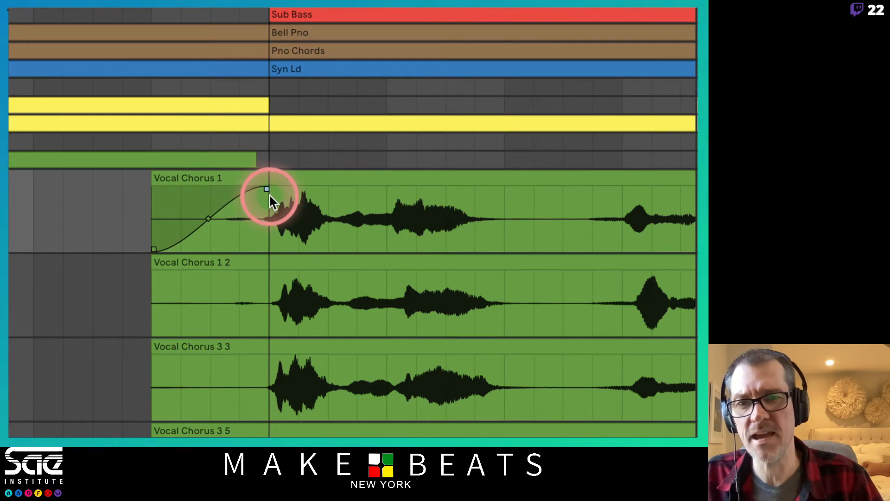
{"action": "left_click_drag", "start_coordinate": [154, 274], "coordinate": [268, 273]}
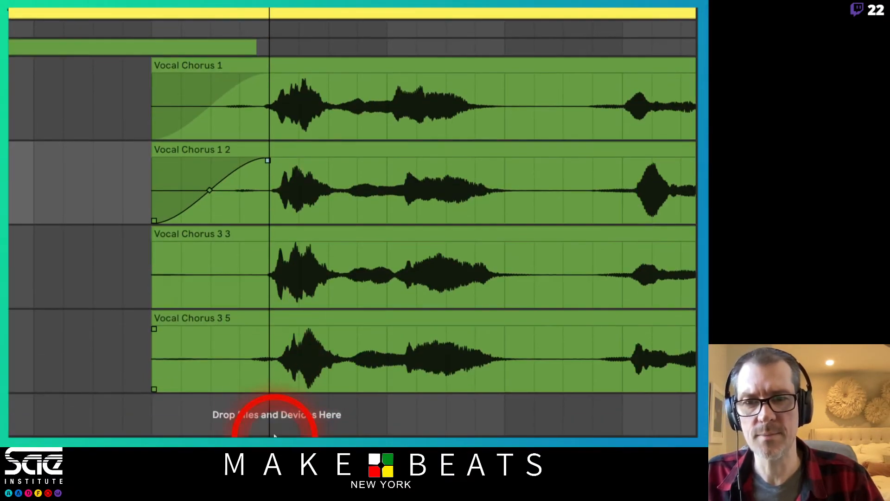
{"action": "left_click", "coordinate": [162, 386]}
{"action": "left_click_drag", "start_coordinate": [163, 274], "coordinate": [248, 275]}
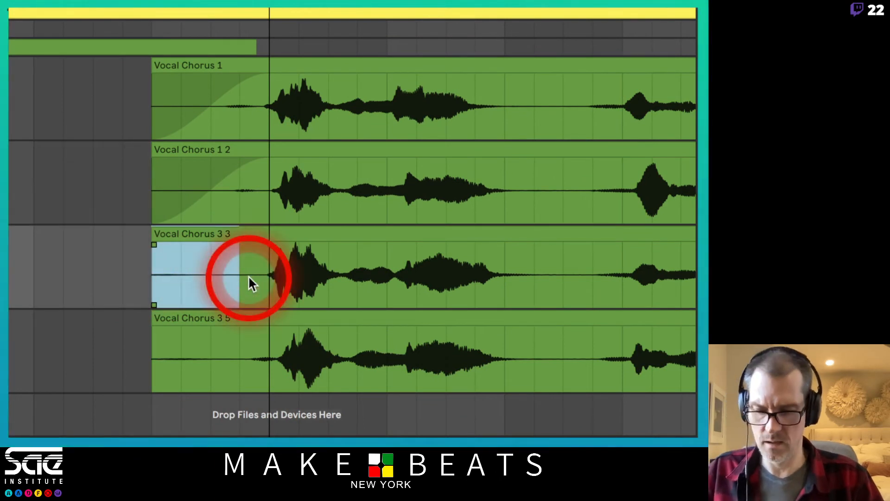
{"action": "key", "text": "ctrl+alt+f"}
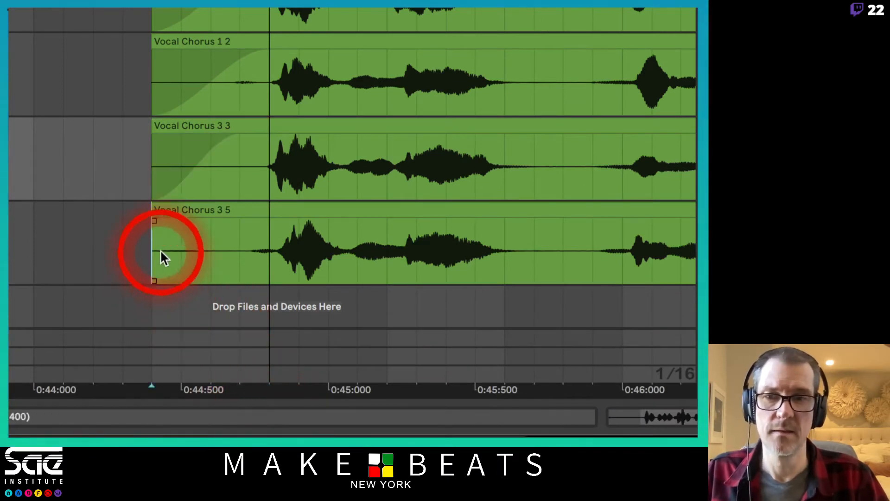
{"action": "left_click_drag", "start_coordinate": [161, 363], "coordinate": [242, 369]}
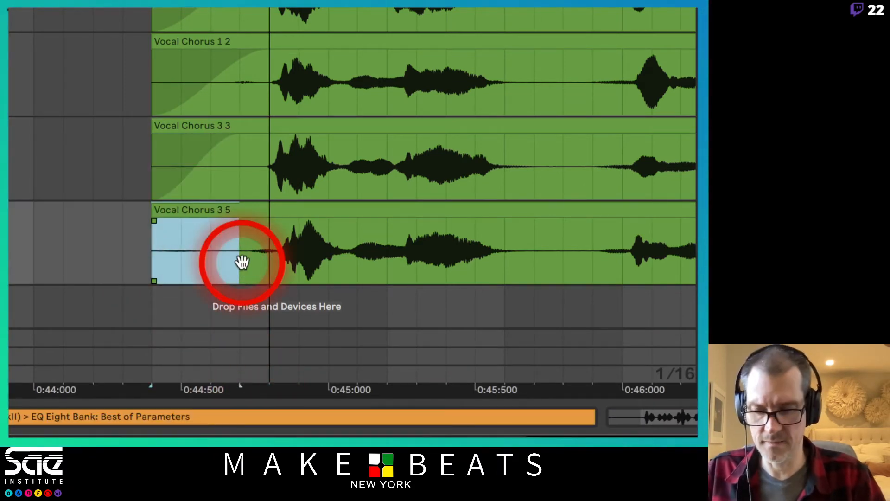
{"action": "key", "text": "ctrl+alt+f"}
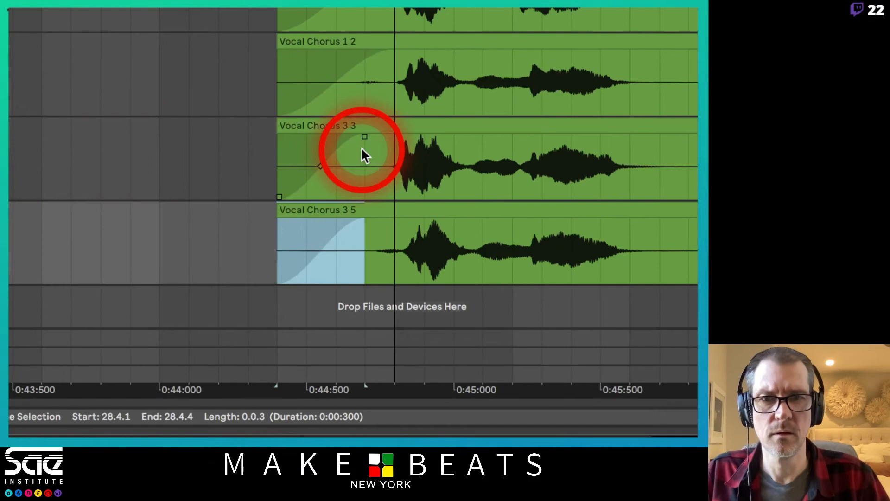
- Trim the ends of all four chorus takes so that every clip stops at bar 37
{"action": "scroll", "coordinate": [362, 149], "scroll_direction": "right", "scroll_amount": 10}
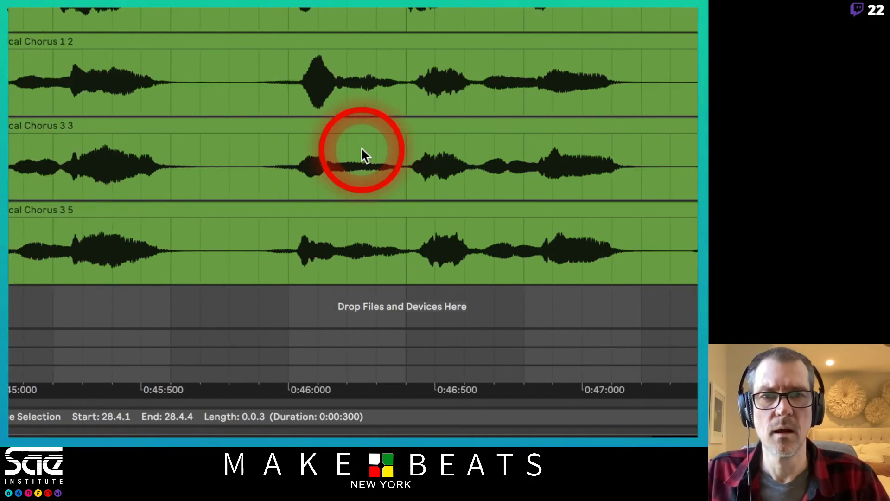
{"action": "scroll", "coordinate": [361, 148], "scroll_direction": "right", "scroll_amount": 15}
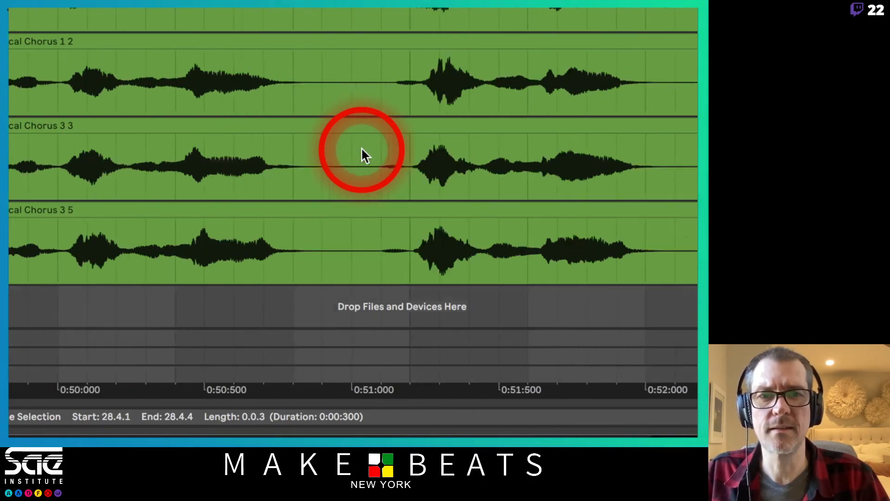
{"action": "scroll", "coordinate": [361, 154], "scroll_direction": "right", "scroll_amount": 1}
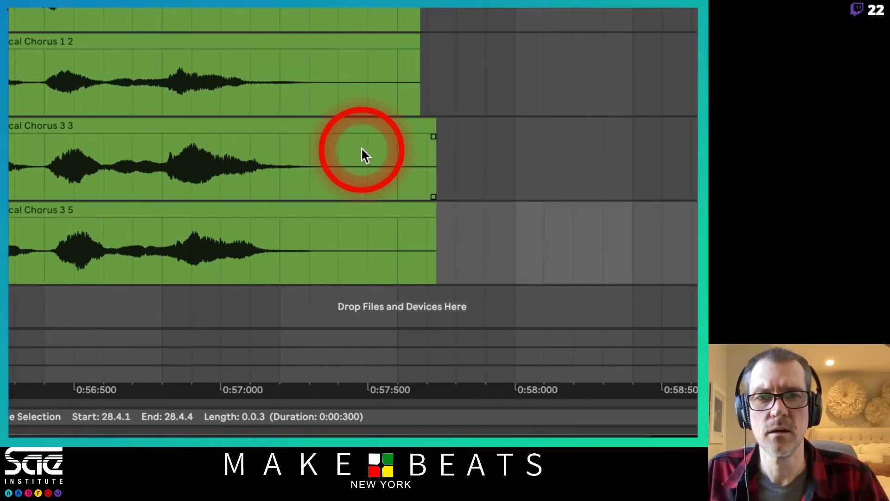
{"action": "scroll", "coordinate": [520, 14], "scroll_direction": "up", "scroll_amount": 5}
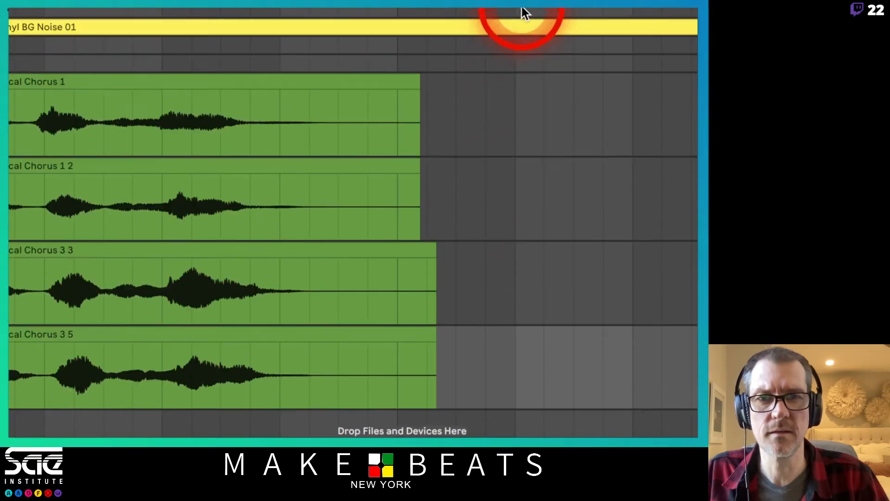
{"action": "left_click_drag", "start_coordinate": [516, 83], "coordinate": [339, 168]}
{"action": "key", "text": "Delete"}
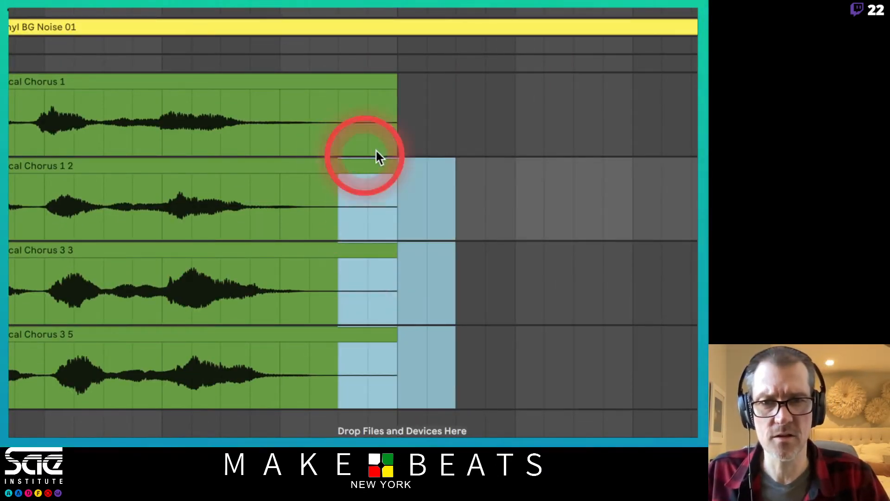
- Add fade-outs from 36.4.2 to 37.1.1 at the ends of all four chorus takes
{"action": "left_click_drag", "start_coordinate": [399, 115], "coordinate": [302, 323]}
{"action": "left_click", "coordinate": [386, 157]}
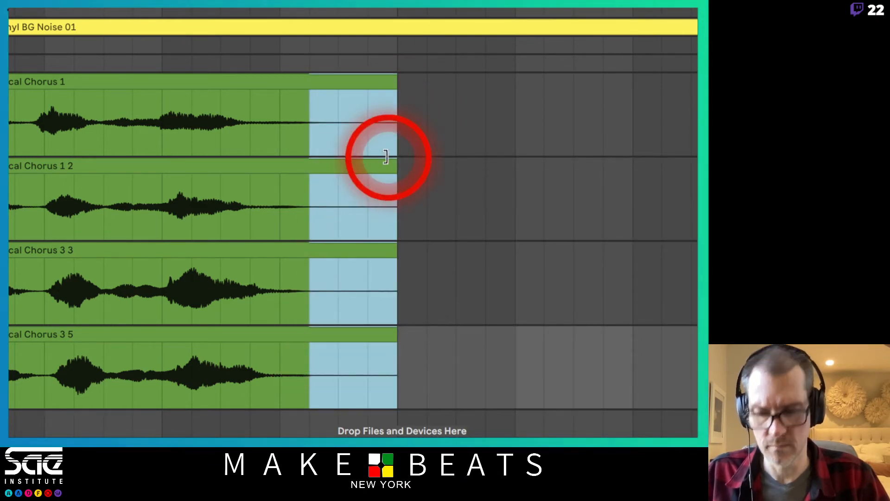
{"action": "key", "text": "alt+super+f"}
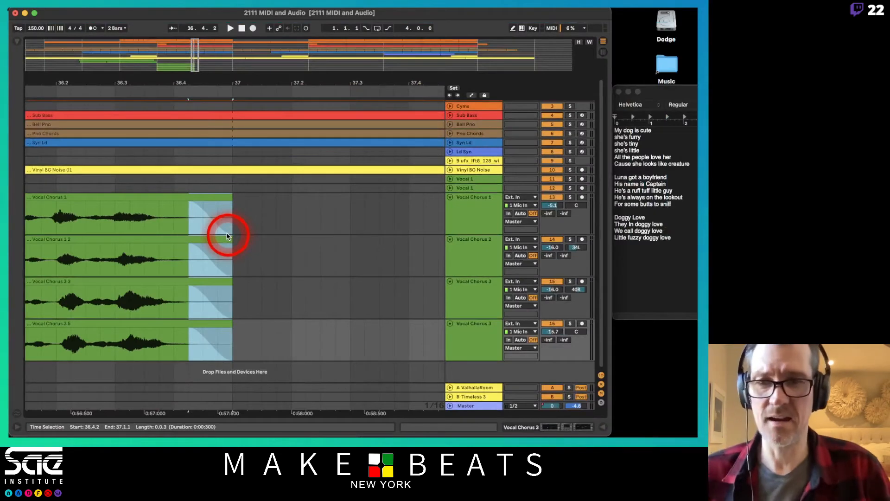
{"action": "left_click_drag", "start_coordinate": [219, 99], "coordinate": [209, 83]}
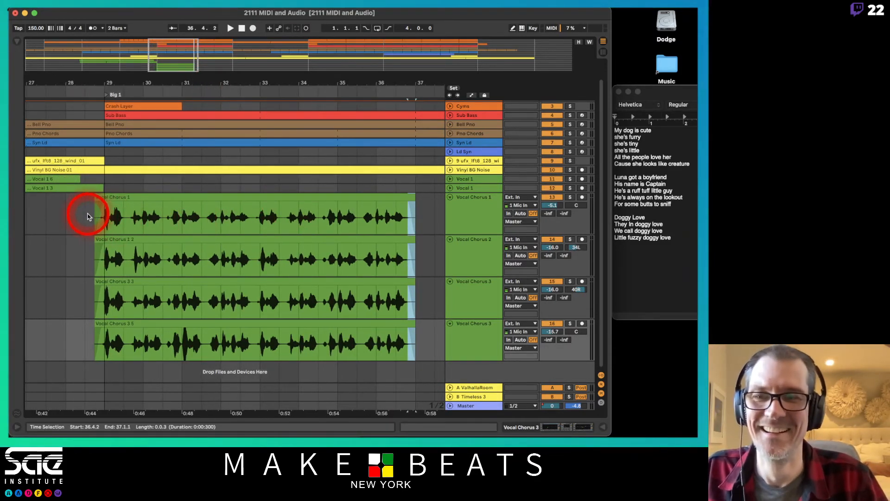
- Group the four chorus vocal tracks and name the group Voc Chor Grp
{"action": "left_click", "coordinate": [66, 209]}
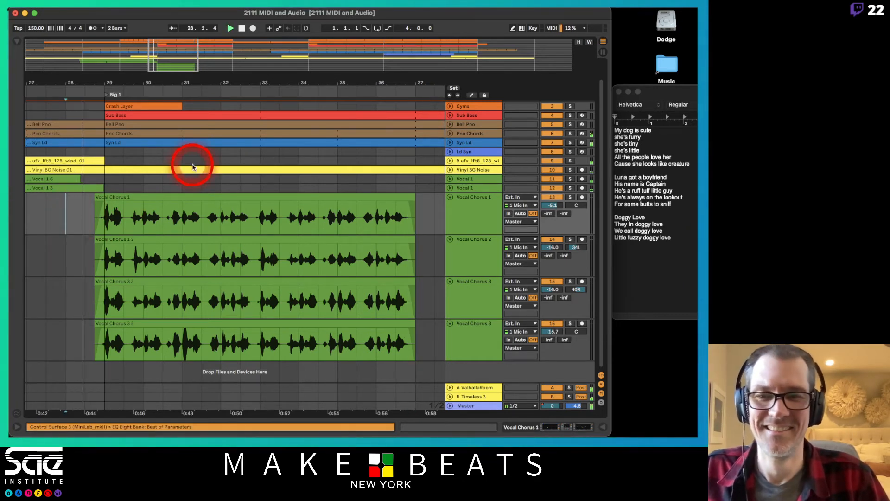
{"action": "left_click", "coordinate": [487, 215]}
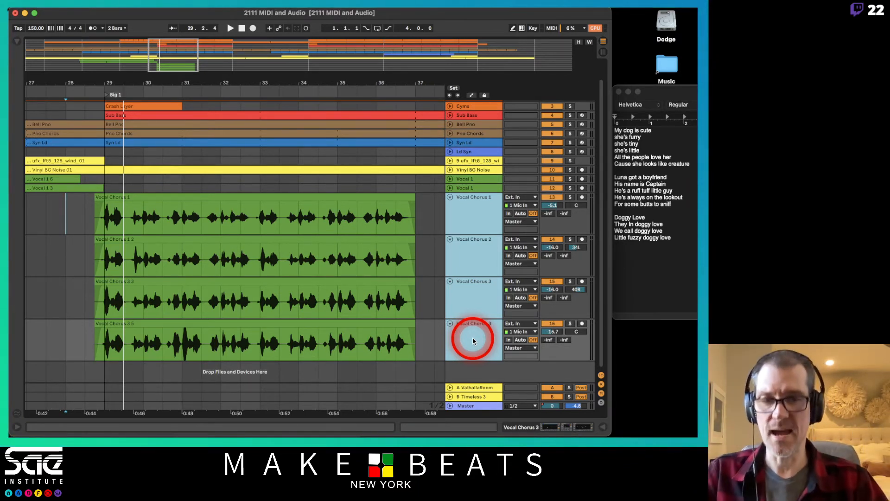
{"action": "left_click", "coordinate": [476, 224]}
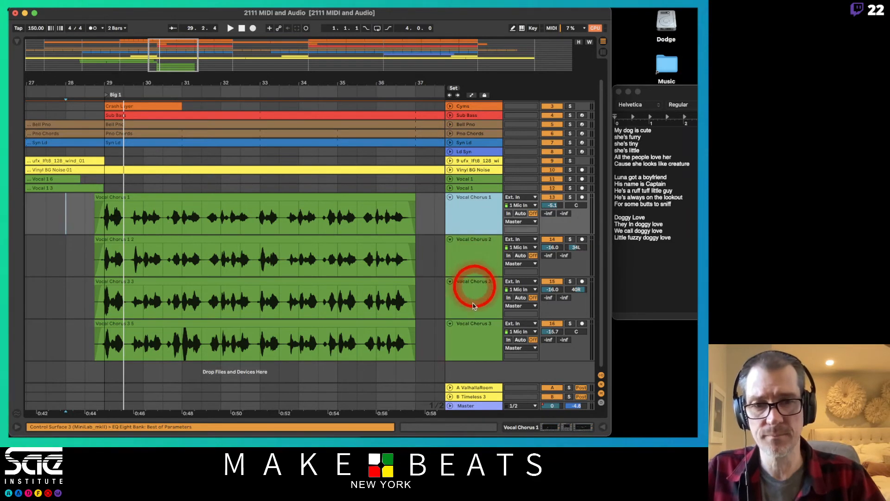
{"action": "left_click", "coordinate": [467, 355], "text": "shift"}
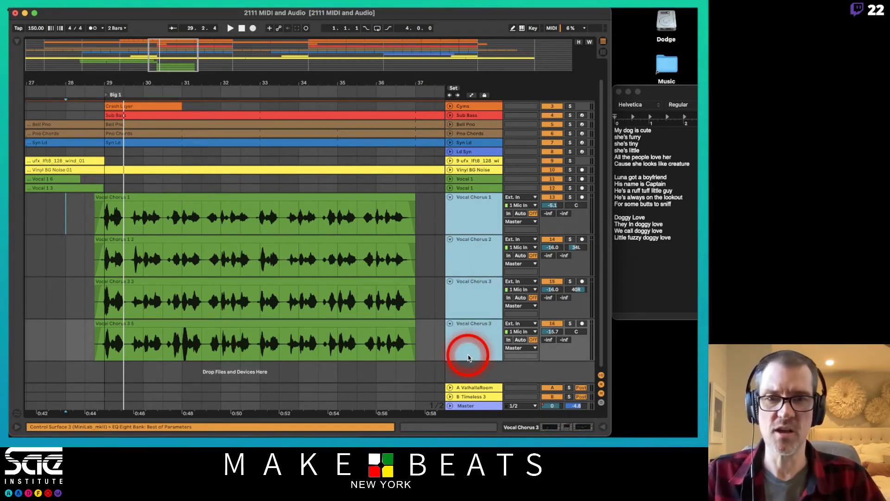
{"action": "key", "text": "super+g"}
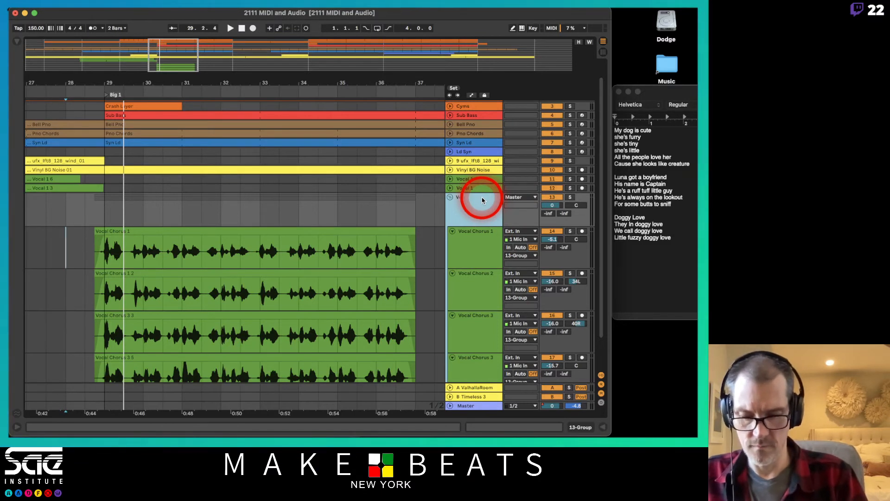
{"action": "type", "text": "rp"}
{"action": "key", "text": "Return"}
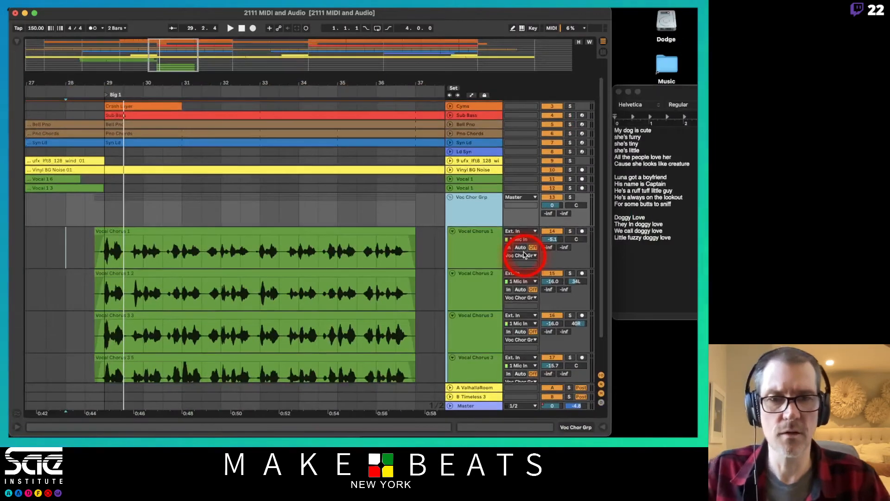
- Play back the grouped chorus vocals from bar 28 with the full arrangement
{"action": "key", "text": "space"}
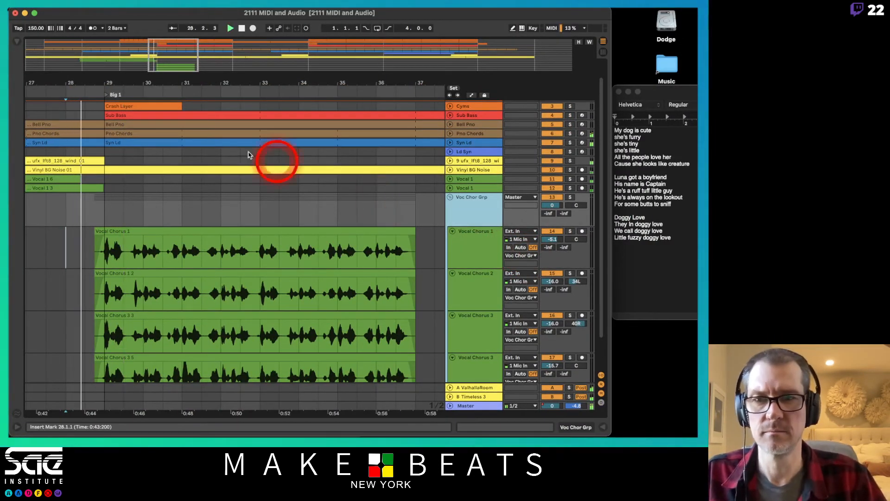
{"action": "left_click_drag", "start_coordinate": [229, 81], "coordinate": [341, 80]}
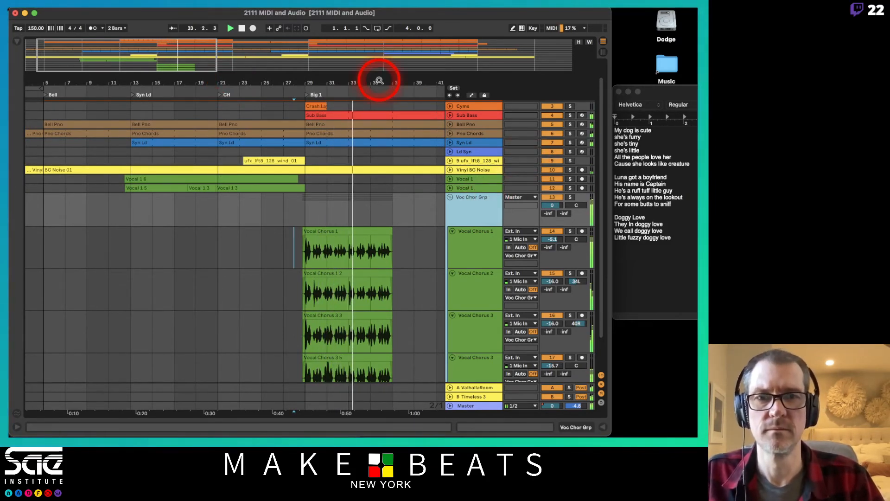
{"action": "left_click_drag", "start_coordinate": [378, 75], "coordinate": [377, 78]}
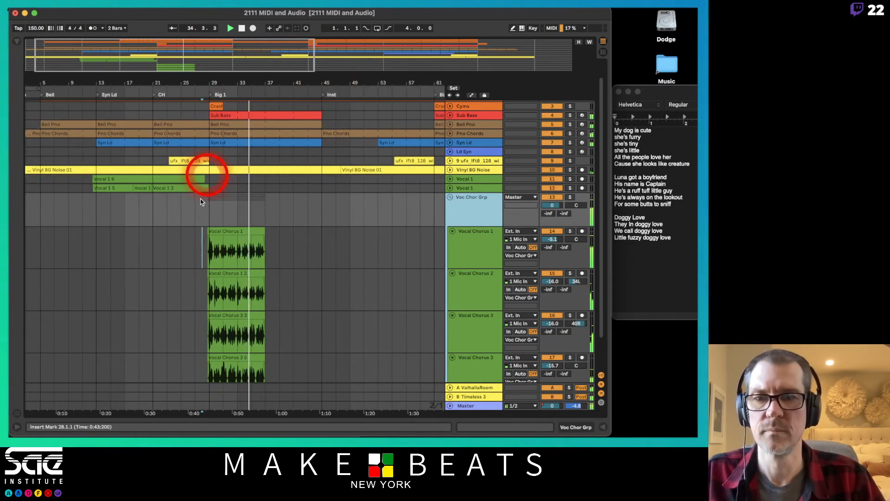
- Shorten the Bell Pno clip in the Big 1 section so that it ends at bar 37
{"action": "left_click", "coordinate": [193, 245]}
{"action": "left_click_drag", "start_coordinate": [193, 244], "coordinate": [283, 376]}
{"action": "scroll", "coordinate": [322, 284], "scroll_direction": "right", "scroll_amount": 5}
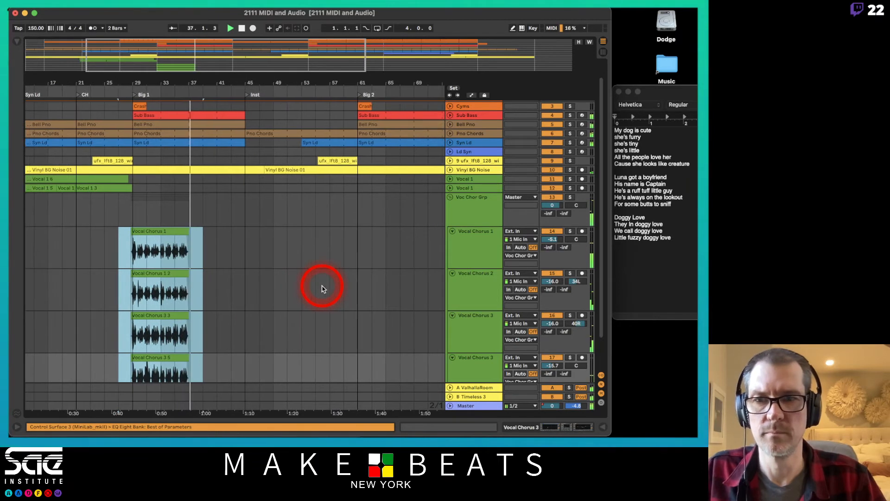
{"action": "scroll", "coordinate": [323, 289], "scroll_direction": "up", "scroll_amount": 1}
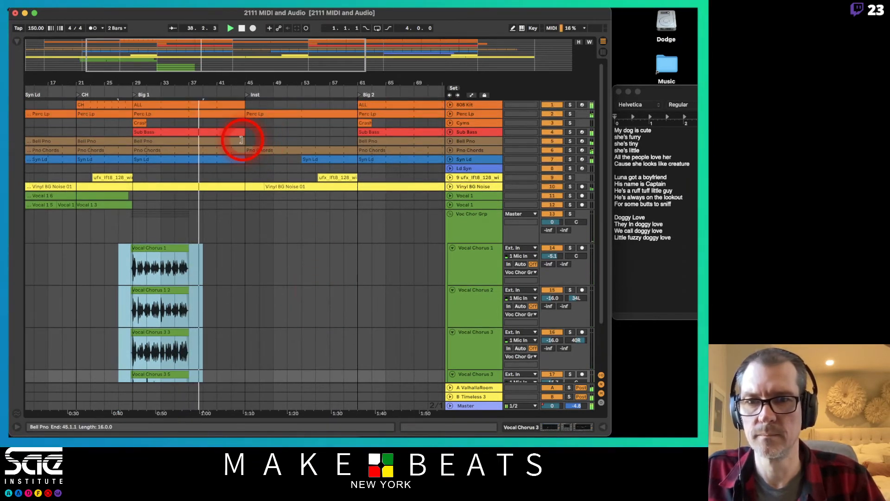
{"action": "left_click", "coordinate": [195, 137]}
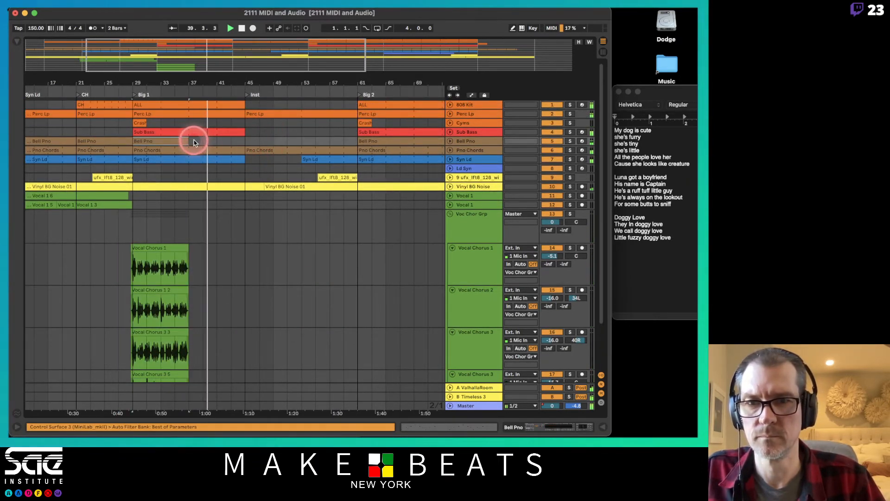
- Copy bars 27 to 39 of all four chorus tracks and paste them at bar 59, lining the vocals up with Big 2
{"action": "left_click_drag", "start_coordinate": [114, 274], "coordinate": [205, 373]}
{"action": "key", "text": "super+c"}
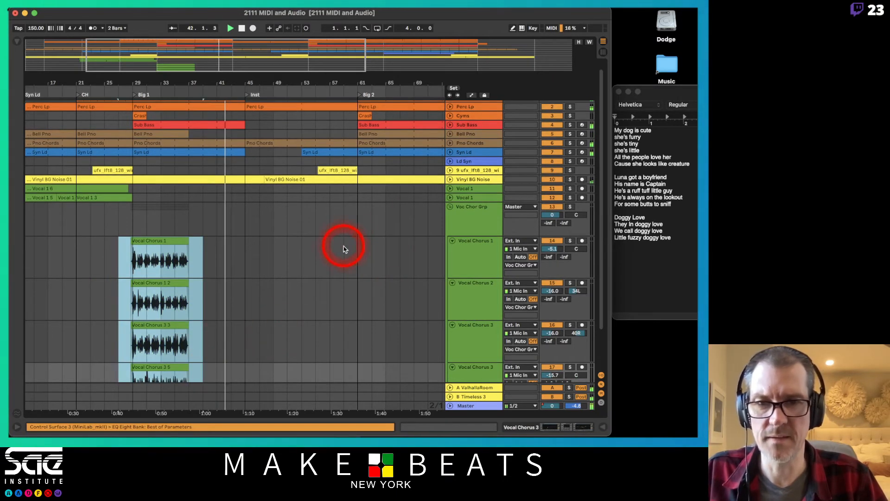
{"action": "left_click", "coordinate": [344, 254]}
{"action": "key", "text": "super+v"}
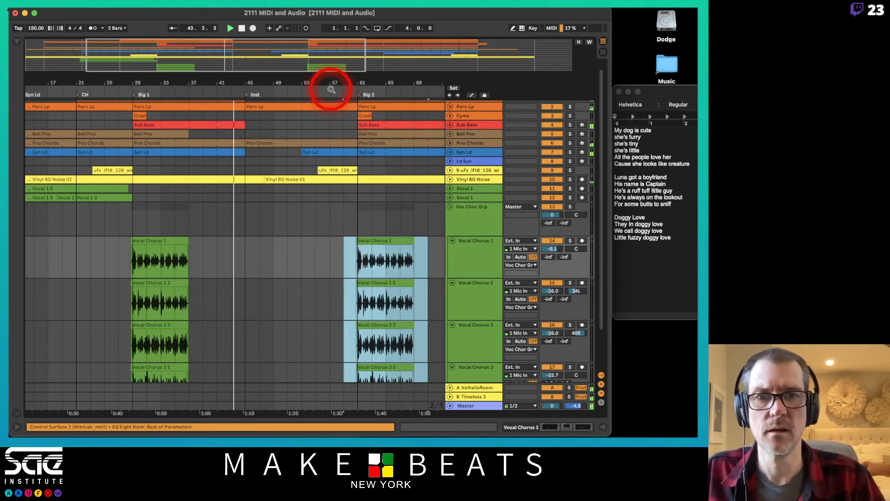
- Duplicate bars 61 to 69 of the four chorus takes so that the vocals continue through Big 2 to bar 77
{"action": "left_click_drag", "start_coordinate": [332, 85], "coordinate": [331, 65]}
{"action": "left_click", "coordinate": [293, 195]}
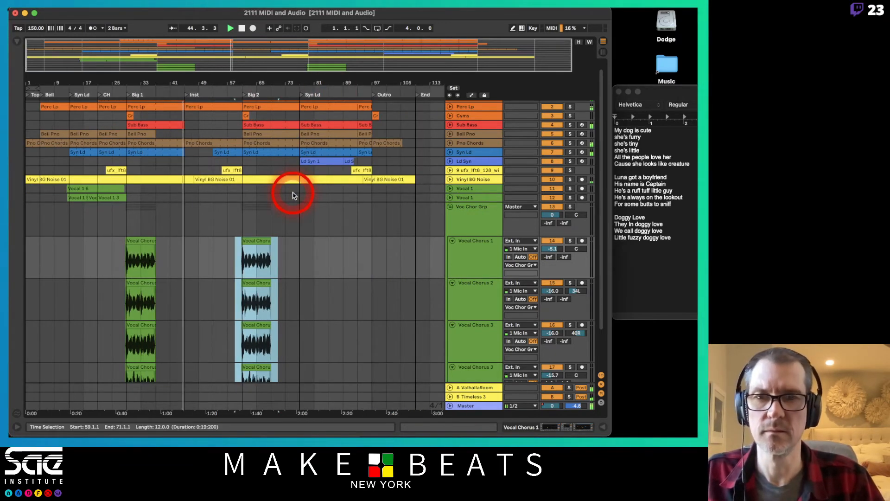
{"action": "scroll", "coordinate": [303, 212], "scroll_direction": "up", "scroll_amount": 1}
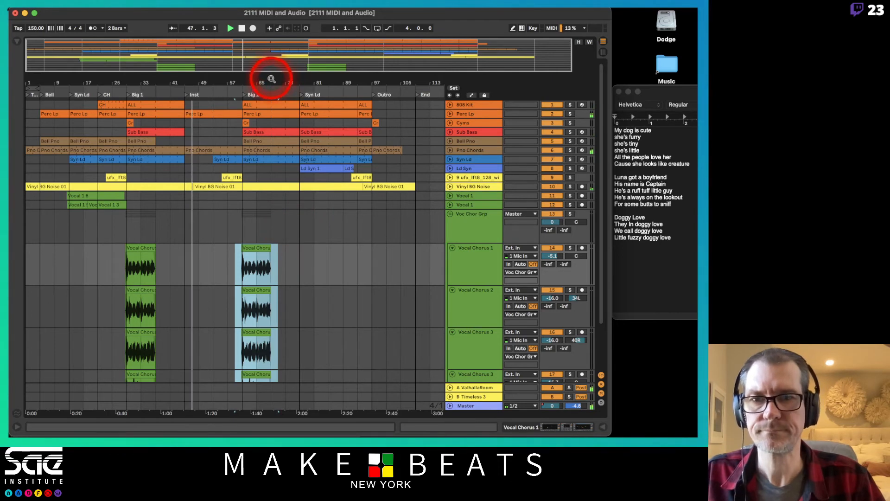
{"action": "left_click_drag", "start_coordinate": [269, 79], "coordinate": [278, 28]}
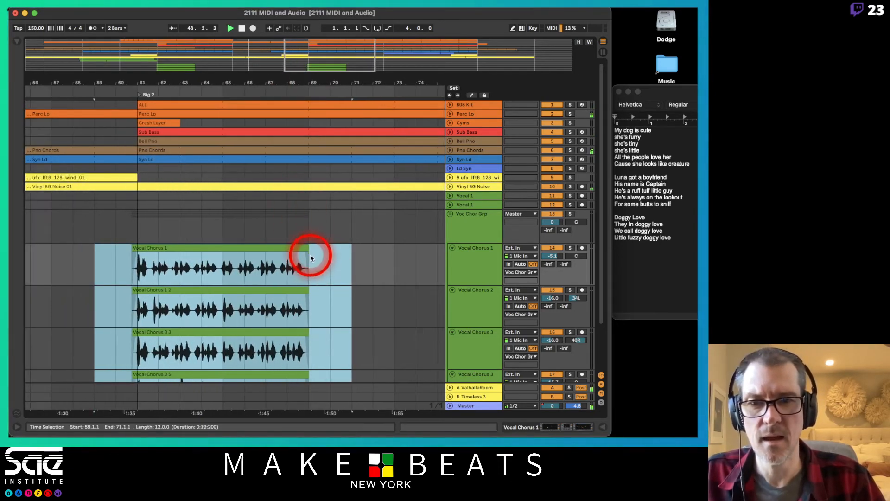
{"action": "left_click_drag", "start_coordinate": [308, 254], "coordinate": [142, 380]}
{"action": "key", "text": "super+d"}
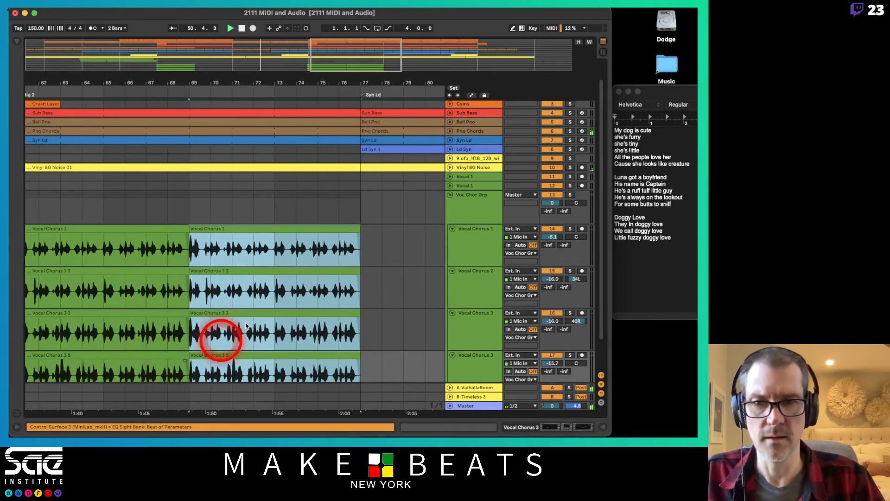
- Move the starts of the four duplicated chorus takes back to about 68.4.3
{"action": "left_click_drag", "start_coordinate": [187, 86], "coordinate": [187, 87]}
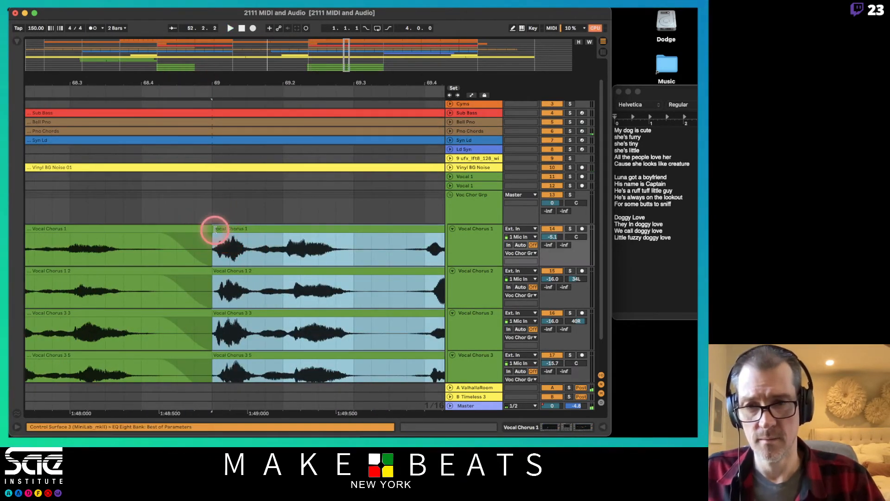
{"action": "left_click_drag", "start_coordinate": [212, 230], "coordinate": [183, 236]}
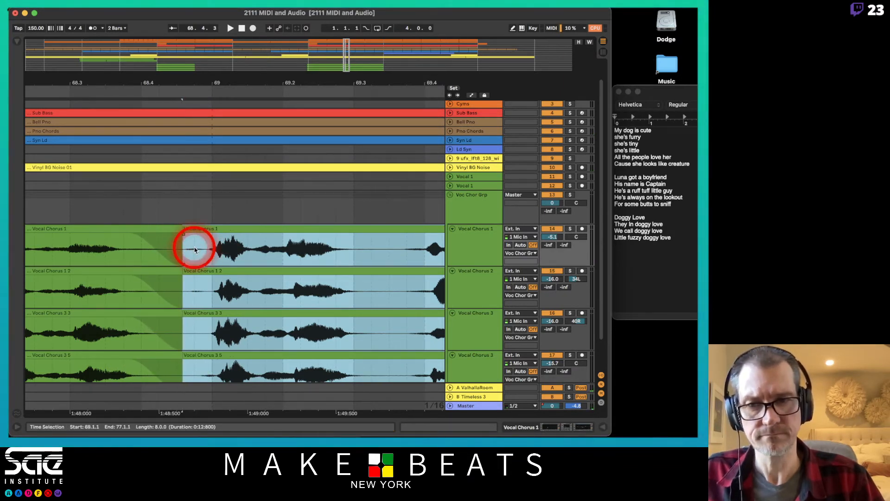
{"action": "left_click_drag", "start_coordinate": [183, 267], "coordinate": [179, 265]}
{"action": "left_click", "coordinate": [169, 265]}
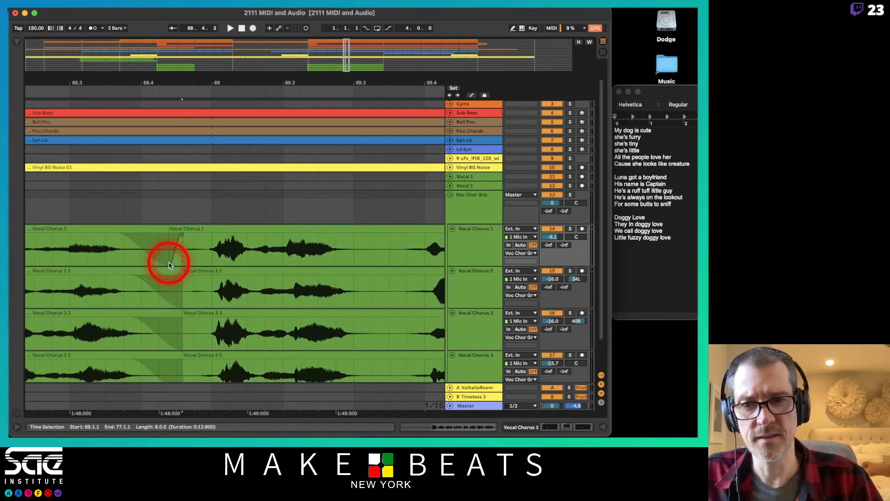
{"action": "mouse_move", "coordinate": [193, 266]}
{"action": "left_mouse_down"}
{"action": "mouse_move", "coordinate": [113, 235]}
{"action": "mouse_move", "coordinate": [214, 249]}
{"action": "mouse_move", "coordinate": [212, 230]}
{"action": "mouse_move", "coordinate": [180, 232]}
{"action": "mouse_move", "coordinate": [244, 231]}
{"action": "left_mouse_up"}
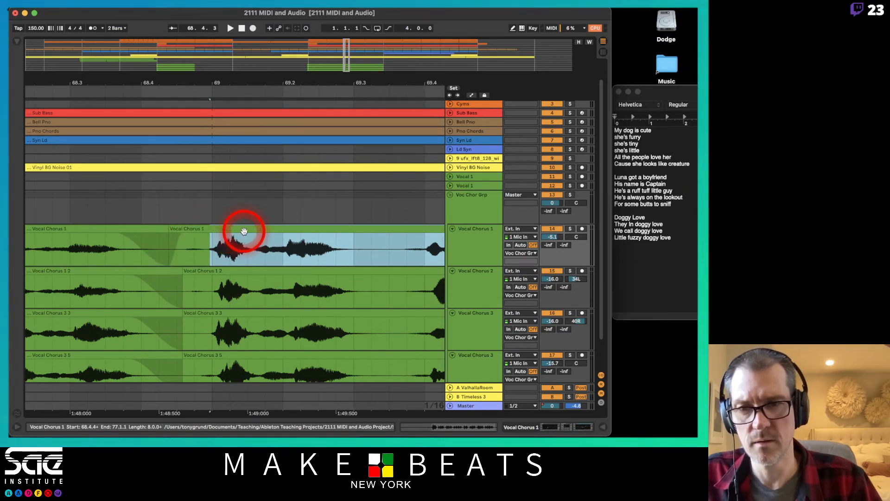
{"action": "left_click", "coordinate": [242, 232]}
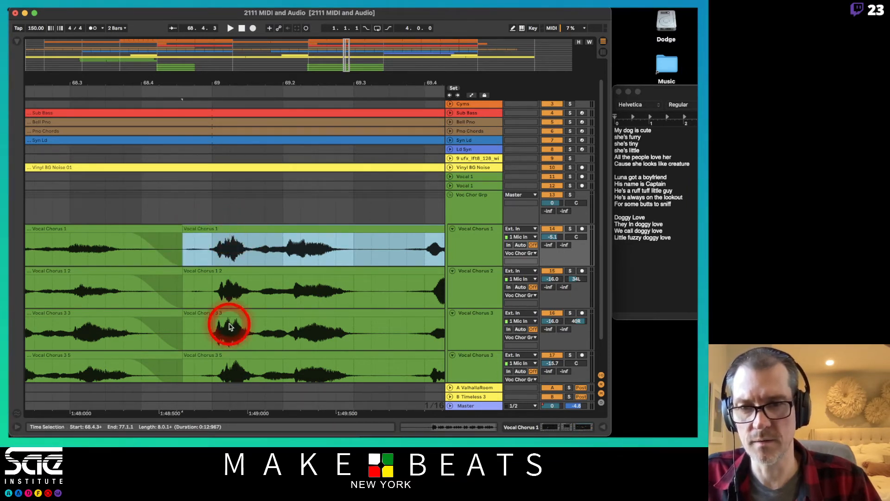
- Try shortening the fade-outs of the earlier chorus takes by hand at the join near 68.4.3
{"action": "left_click", "coordinate": [224, 354], "text": "shift"}
{"action": "left_click_drag", "start_coordinate": [174, 244], "coordinate": [130, 237]}
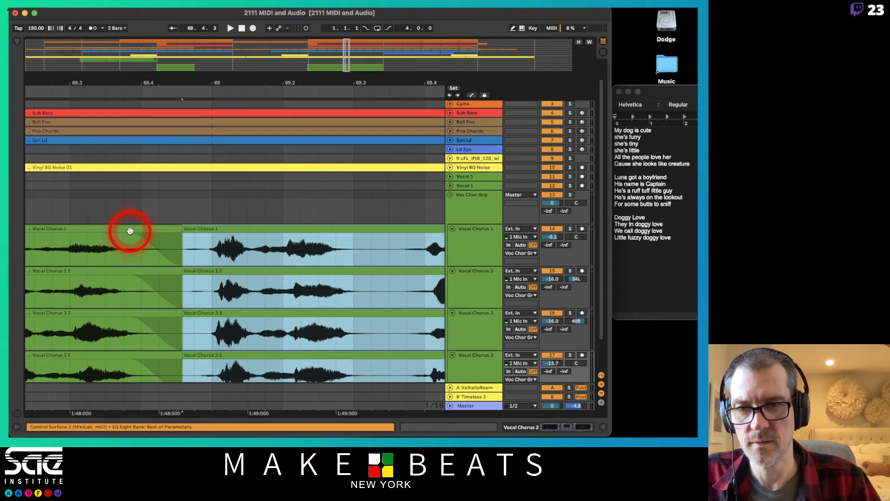
{"action": "left_click", "coordinate": [131, 234]}
{"action": "left_click", "coordinate": [139, 355], "text": "shift"}
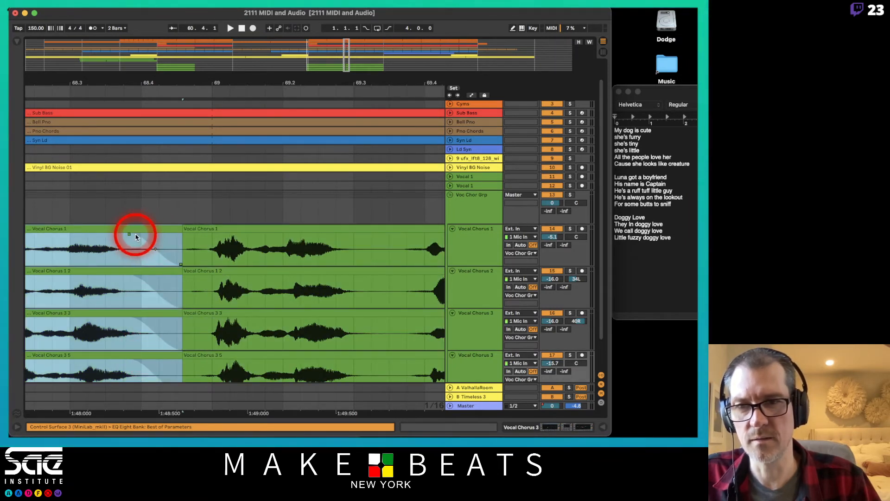
{"action": "left_click_drag", "start_coordinate": [136, 237], "coordinate": [143, 241]}
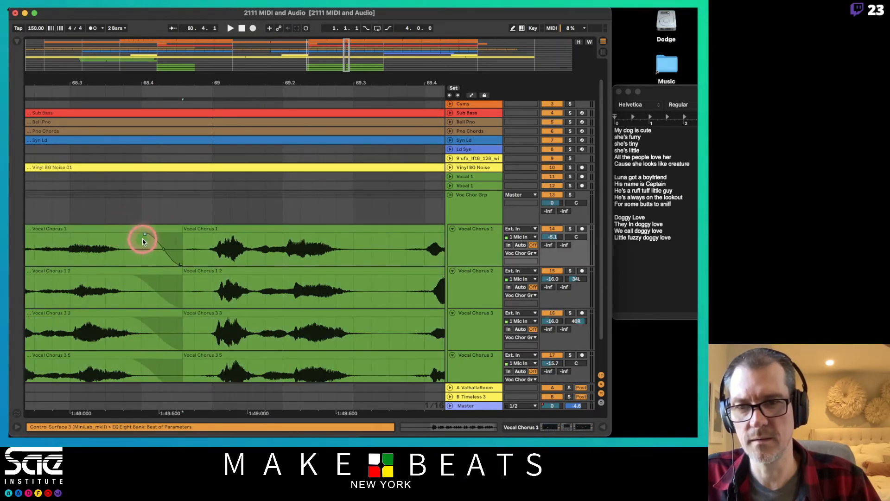
{"action": "left_click", "coordinate": [172, 227]}
{"action": "left_click", "coordinate": [195, 229], "text": "shift"}
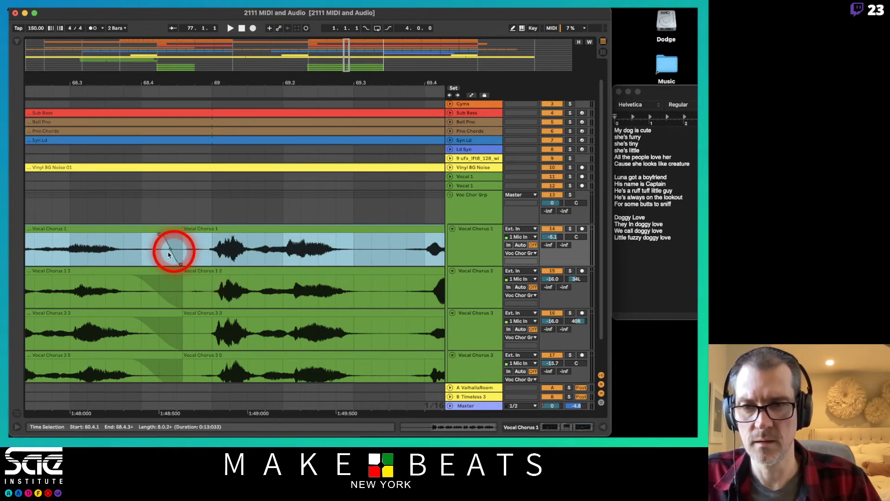
- Create crossfades from 68.4.2 to 68.4.4 across the joins of all four chorus takes
{"action": "left_click_drag", "start_coordinate": [158, 252], "coordinate": [195, 375]}
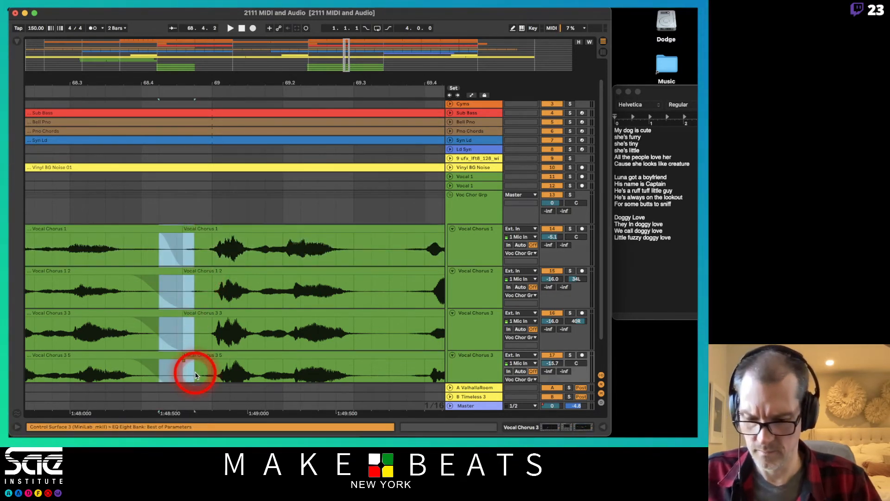
{"action": "key", "text": "alt+super+f"}
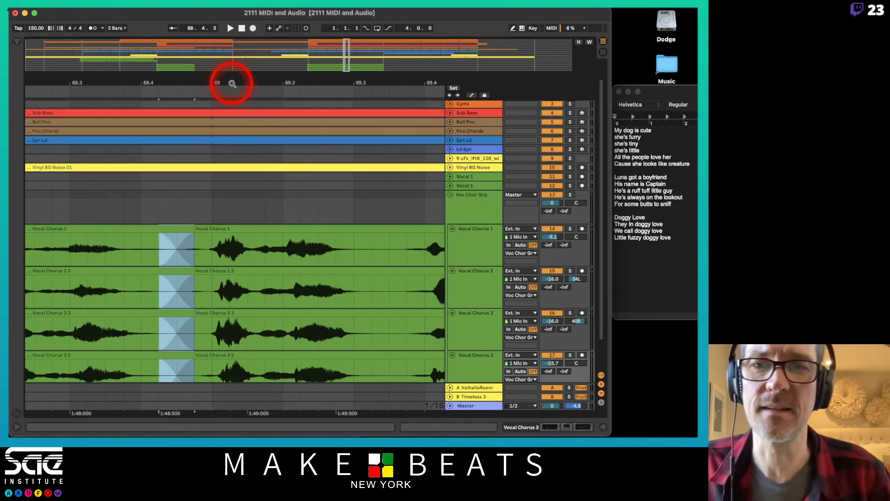
{"action": "left_click_drag", "start_coordinate": [232, 84], "coordinate": [231, 82]}
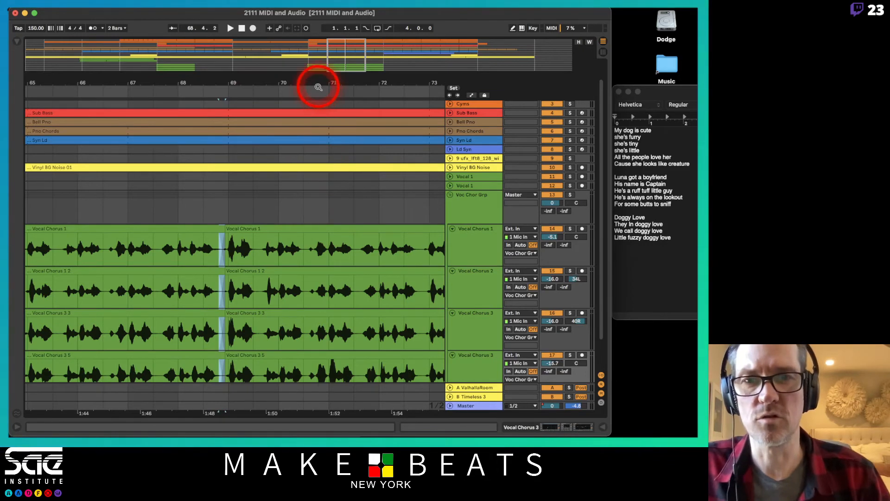
{"action": "left_click_drag", "start_coordinate": [318, 84], "coordinate": [318, 83]}
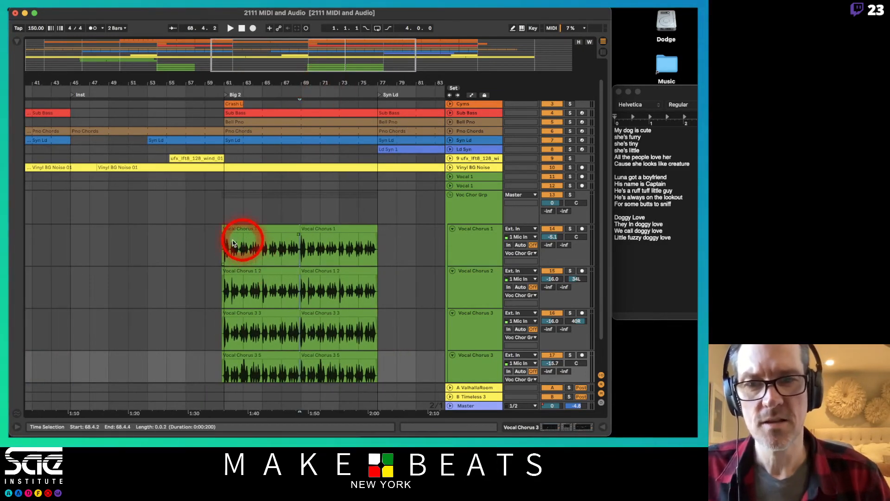
- Play back the Big 2 chorus vocals from bar 59, and restart playback from bar 9 to hear the song before the verse
{"action": "left_click", "coordinate": [205, 250]}
{"action": "key", "text": "space"}
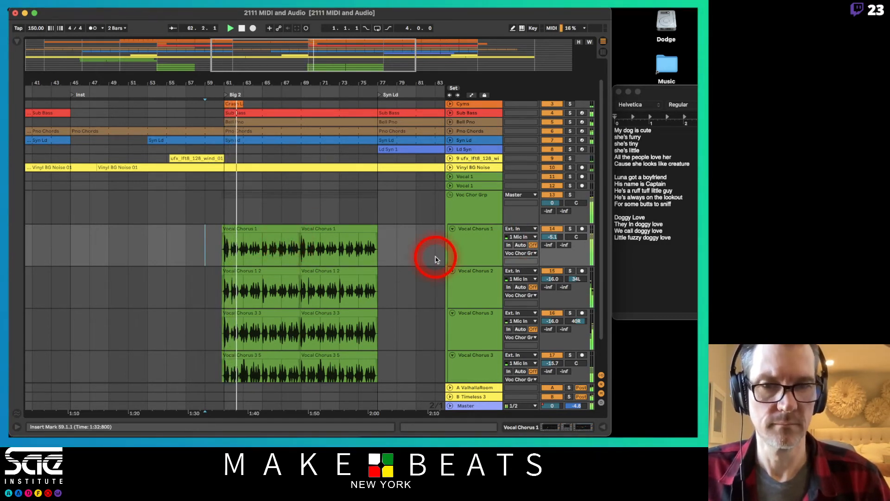
{"action": "key", "text": "space"}
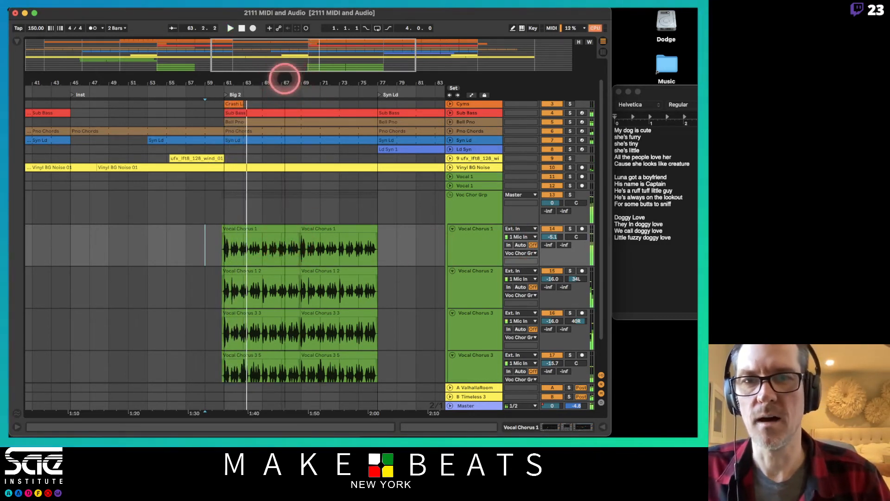
{"action": "left_click_drag", "start_coordinate": [284, 78], "coordinate": [284, 77]}
{"action": "left_click", "coordinate": [55, 179]}
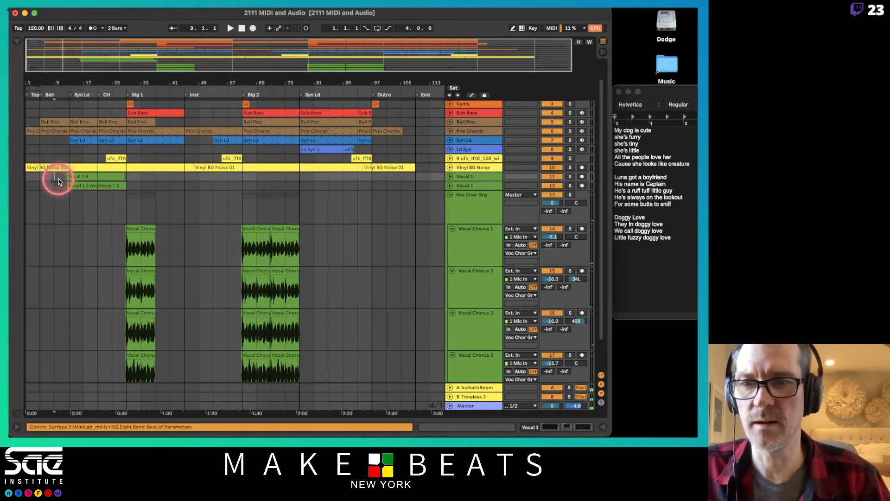
{"action": "key", "text": "space"}
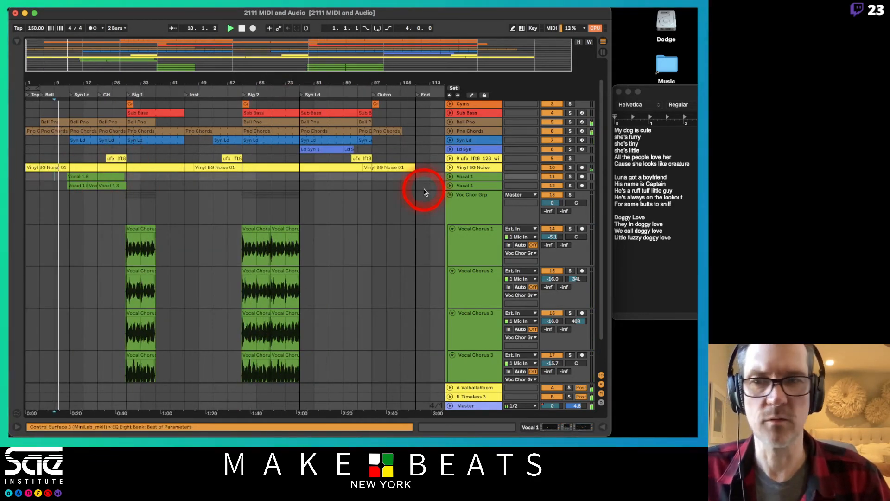
- Fold the four Vocal Chorus tracks inside the Voc Chor Grp to compact rows
{"action": "left_click", "coordinate": [452, 229]}
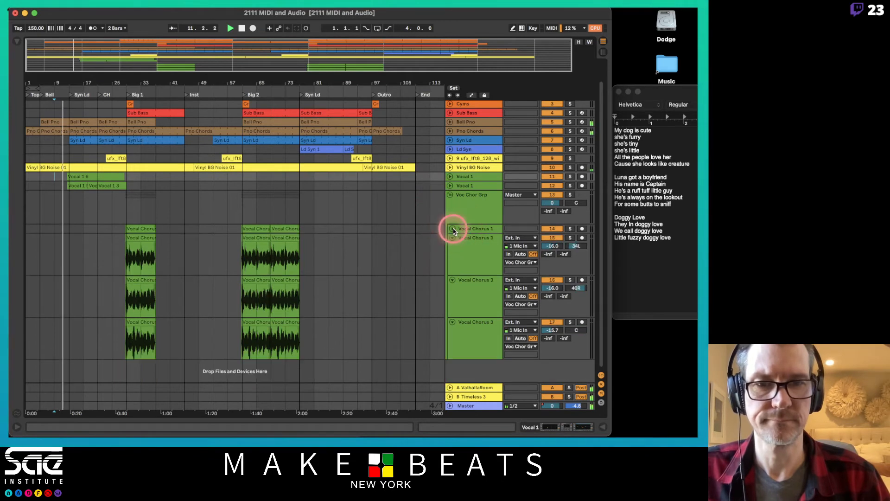
{"action": "left_click", "coordinate": [452, 238]}
{"action": "left_click", "coordinate": [452, 266]}
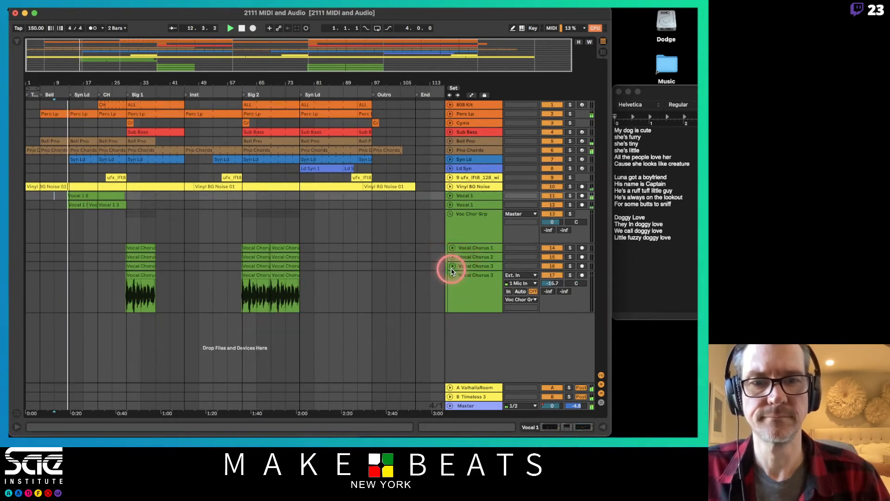
{"action": "left_click", "coordinate": [452, 278]}
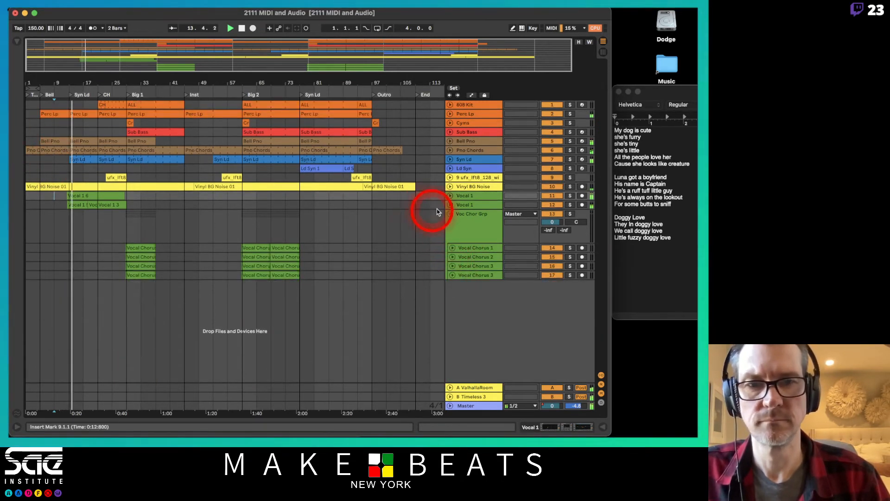
- Unfold the lead Vocal 1 track, extend its verse clip's start back to about 12.2.2 and fade it in to about 12.3.2
{"action": "left_click", "coordinate": [450, 196]}
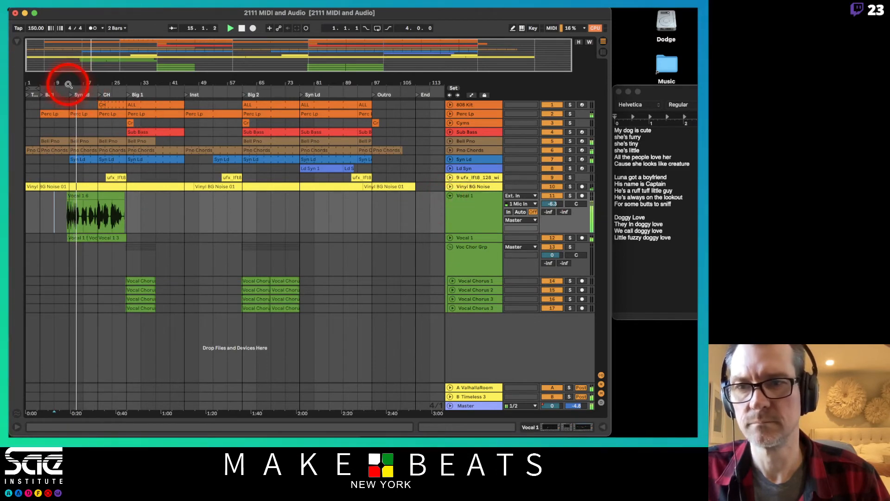
{"action": "left_click_drag", "start_coordinate": [68, 82], "coordinate": [205, 84]}
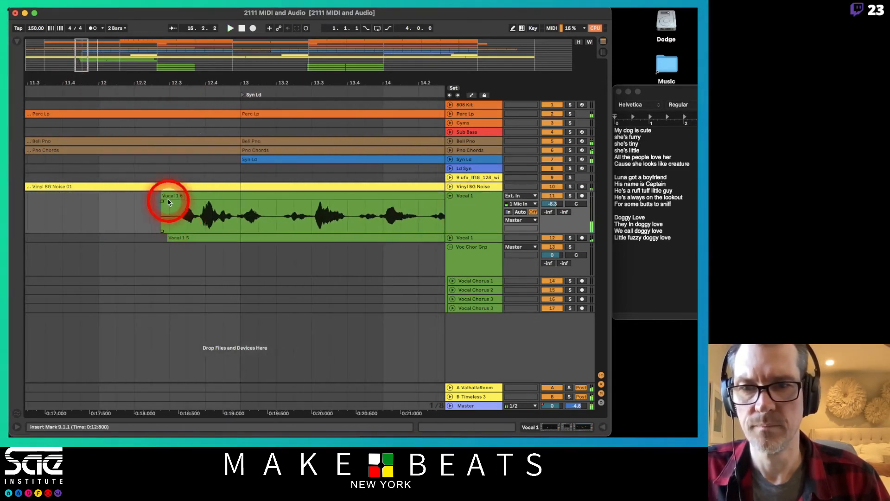
{"action": "key", "text": "space"}
{"action": "left_click_drag", "start_coordinate": [164, 194], "coordinate": [179, 208]}
{"action": "left_click", "coordinate": [147, 203]}
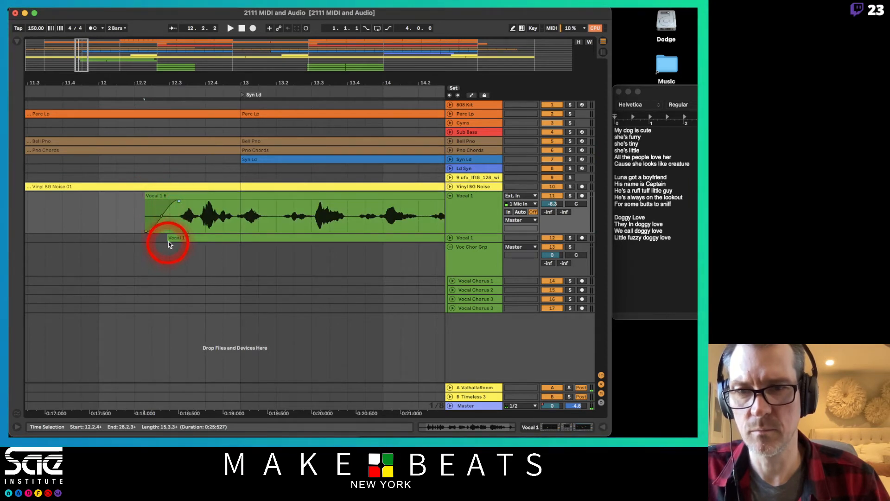
- Unfold the second Vocal 1 track, trim its first clip's start to about 12.3.2, and play the verse from bar 12
{"action": "left_click", "coordinate": [451, 238]}
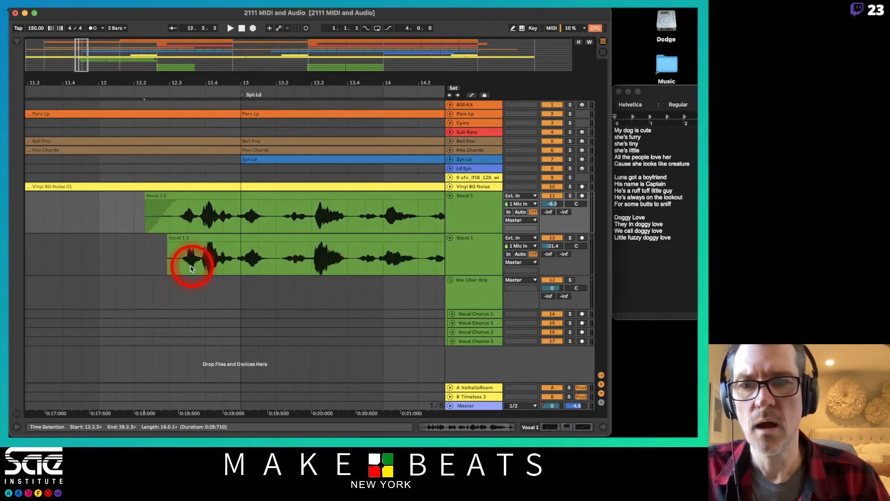
{"action": "left_click_drag", "start_coordinate": [169, 239], "coordinate": [179, 241]}
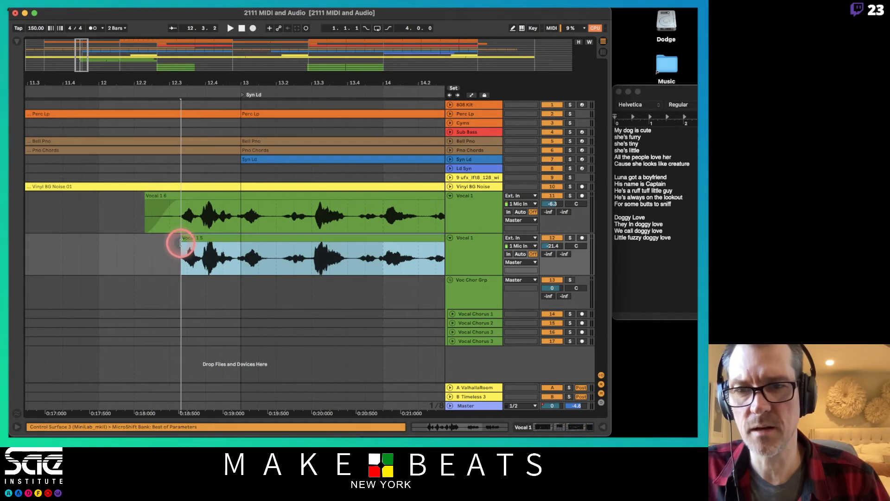
{"action": "left_click", "coordinate": [100, 211]}
{"action": "key", "text": "space"}
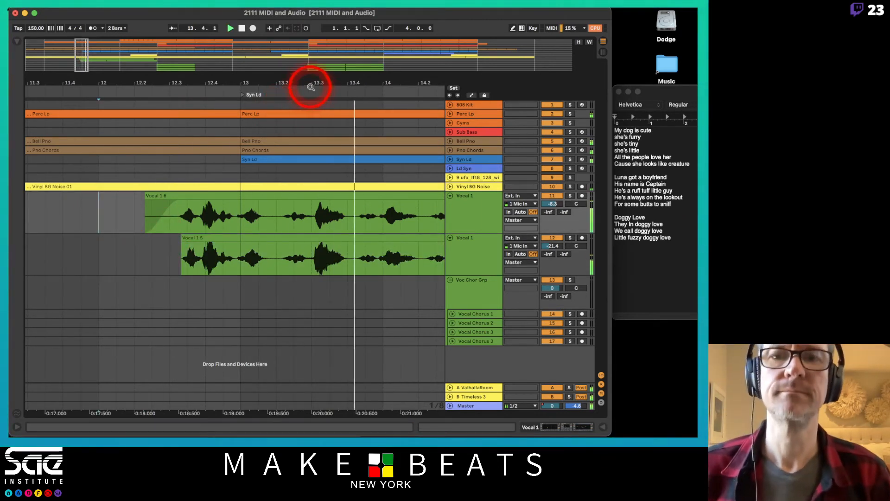
{"action": "left_click_drag", "start_coordinate": [308, 83], "coordinate": [241, 89]}
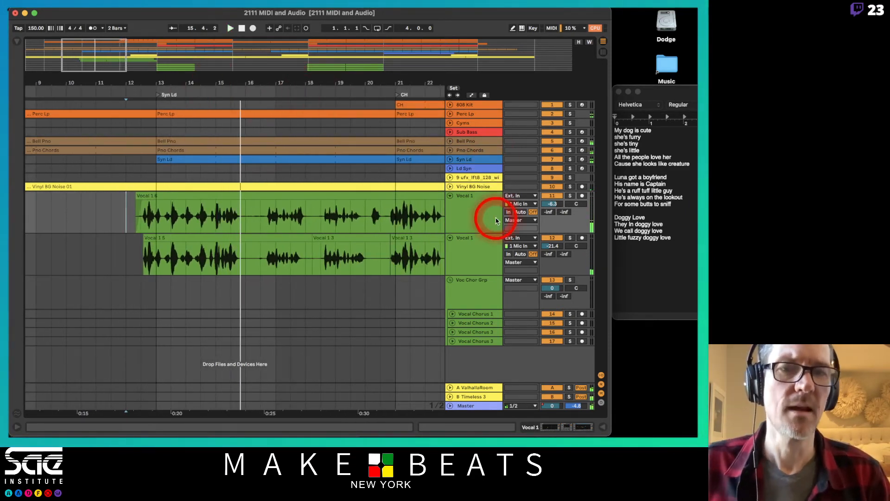
- Fold the second Vocal 1 track and add a new return track named Voc Rvb
{"action": "left_click", "coordinate": [487, 215]}
{"action": "left_click", "coordinate": [449, 238]}
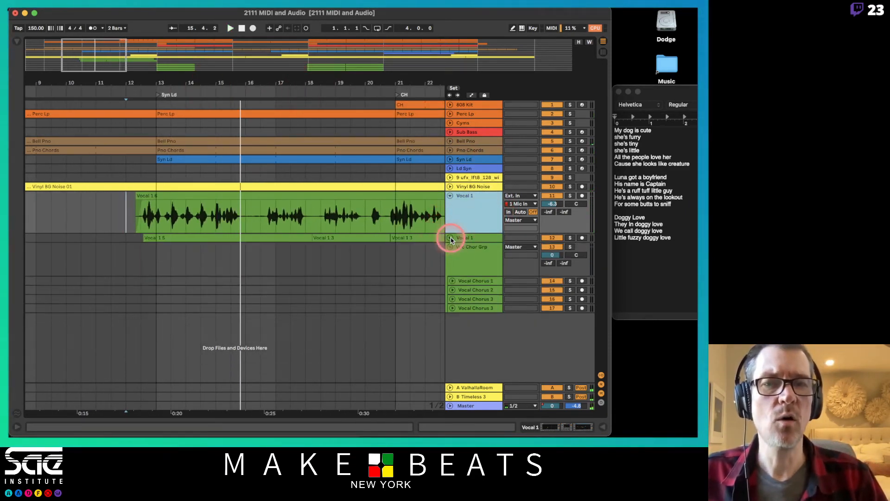
{"action": "left_click", "coordinate": [450, 196]}
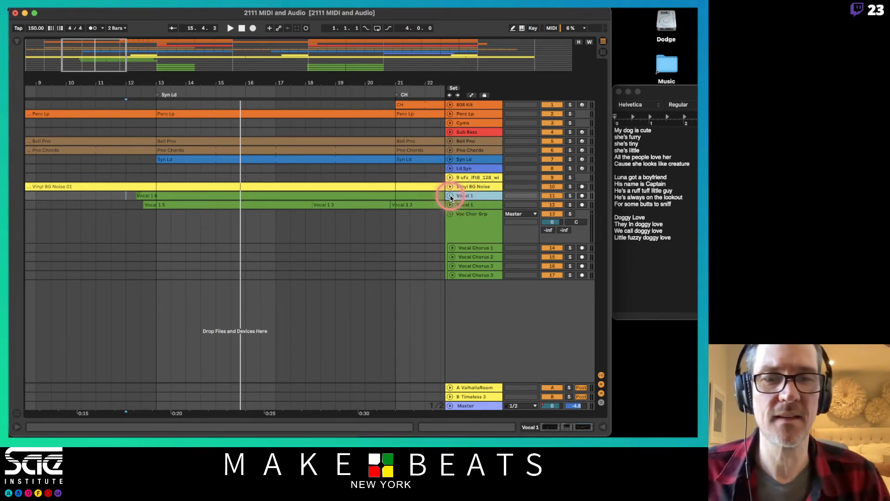
{"action": "left_click", "coordinate": [450, 196]}
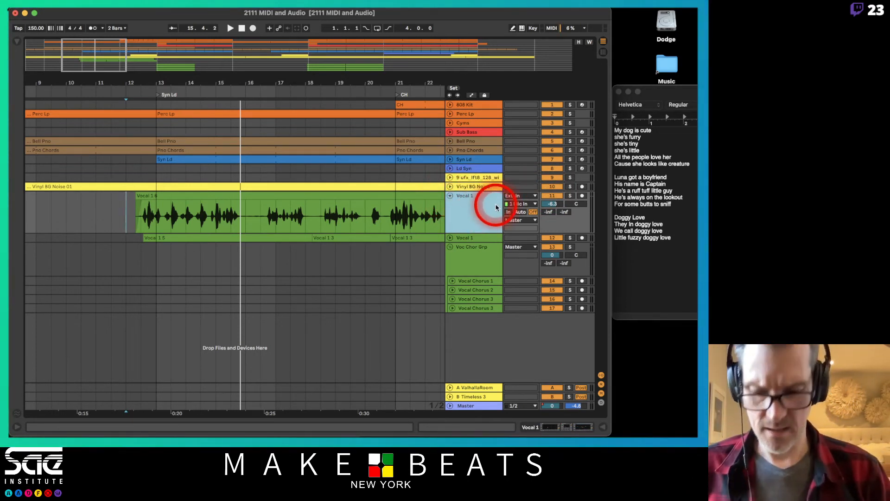
{"action": "key", "text": "super+alt+t"}
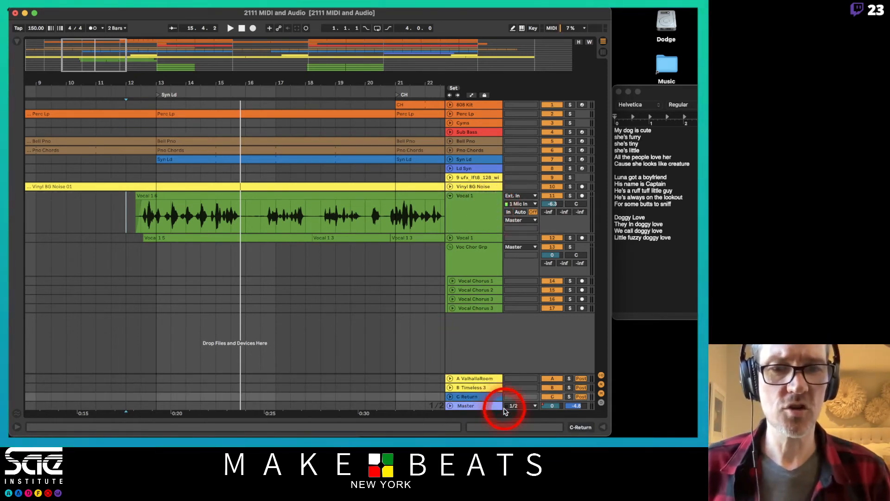
{"action": "left_click", "coordinate": [479, 399]}
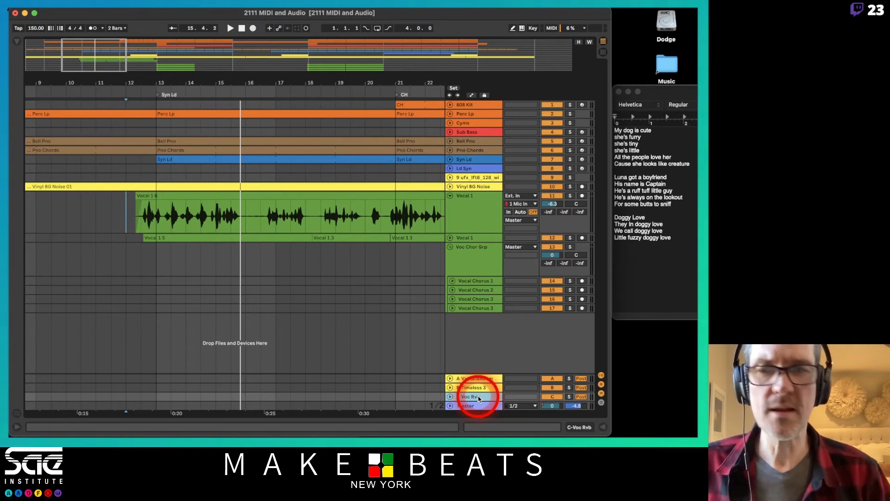
- Show the browser and load the Hybrid Reverb audio effect onto the Voc Rvb return track
{"action": "key", "text": "super+alt+b"}
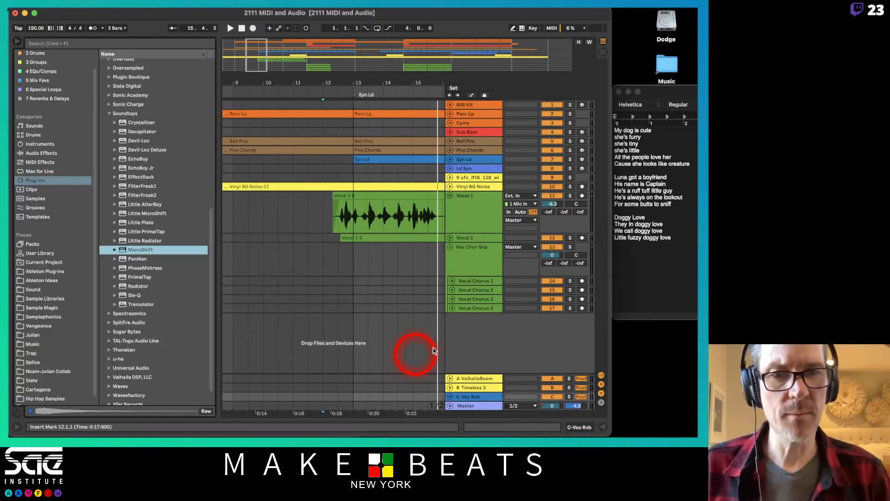
{"action": "left_click", "coordinate": [473, 216]}
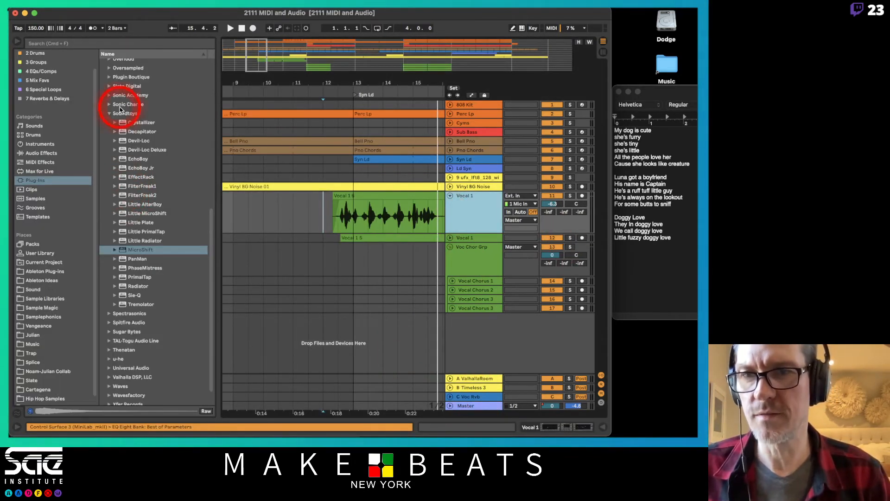
{"action": "left_click", "coordinate": [44, 154]}
{"action": "scroll", "coordinate": [130, 223], "scroll_direction": "down", "scroll_amount": 3}
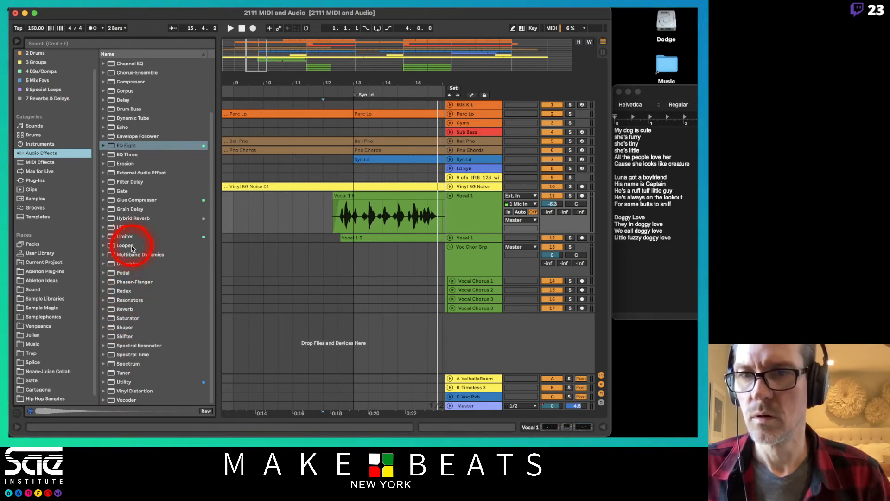
{"action": "scroll", "coordinate": [132, 249], "scroll_direction": "up", "scroll_amount": 4}
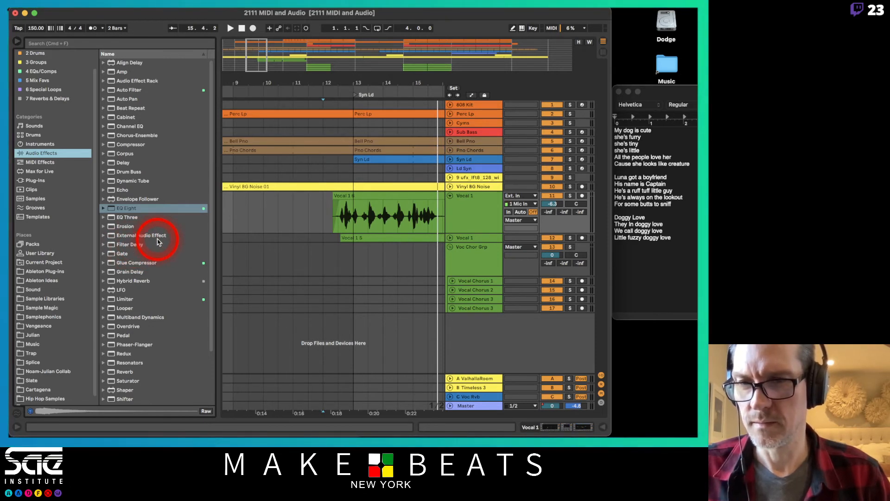
{"action": "left_click_drag", "start_coordinate": [137, 281], "coordinate": [486, 395]}
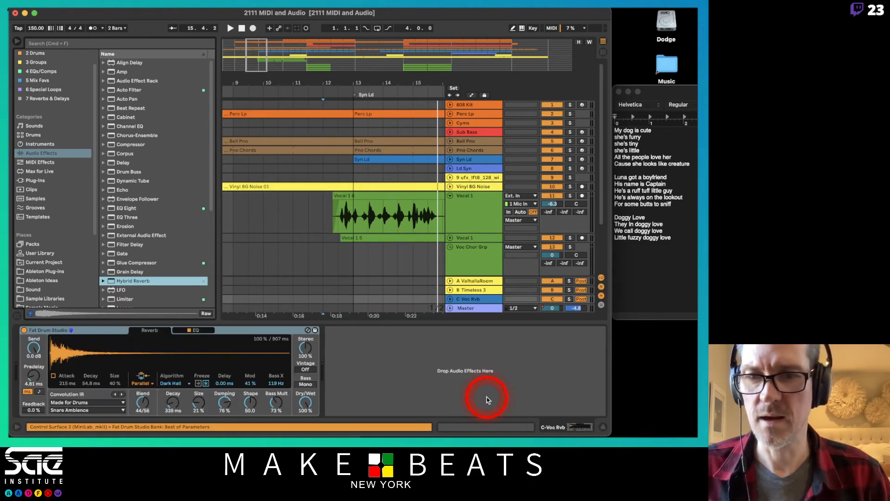
- Browse the Hybrid Reverb presets and swap the Voc Rvb reverb's preset to Vocal Pop Hall from the Hall folder
{"action": "scroll", "coordinate": [177, 177], "scroll_direction": "down", "scroll_amount": 5}
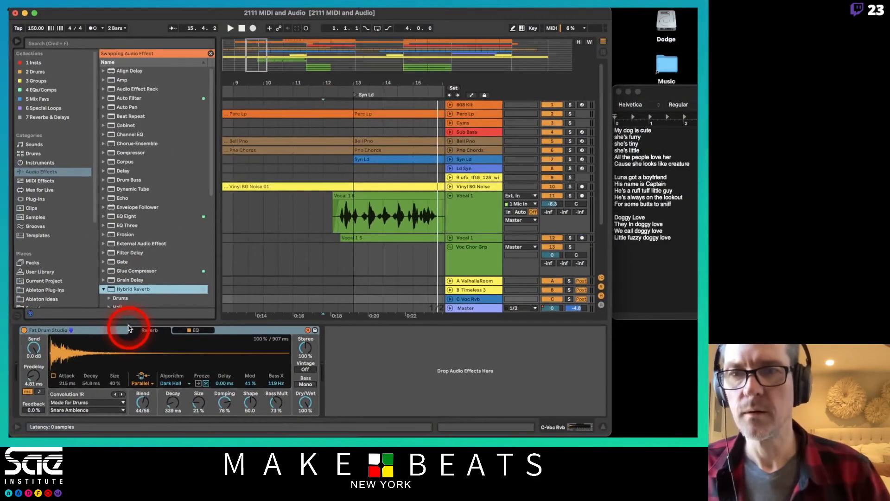
{"action": "scroll", "coordinate": [165, 193], "scroll_direction": "down", "scroll_amount": 5}
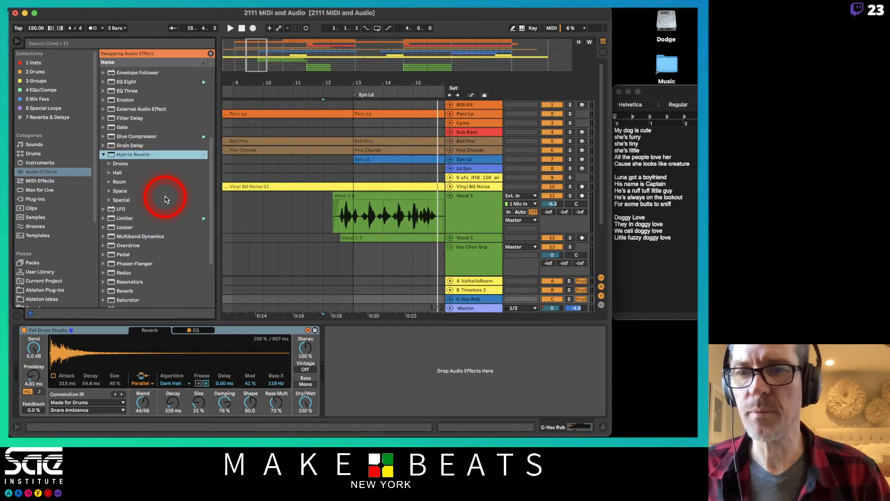
{"action": "left_click", "coordinate": [103, 155]}
{"action": "left_click", "coordinate": [104, 155]}
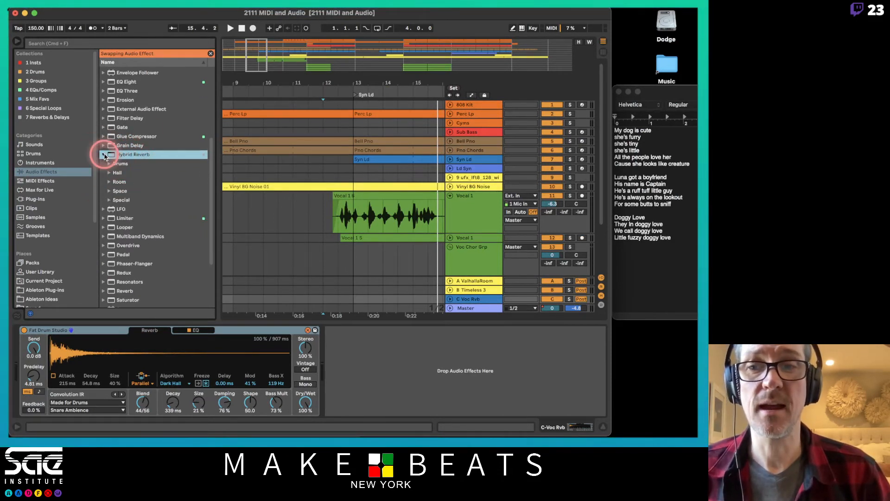
{"action": "left_click", "coordinate": [110, 183]}
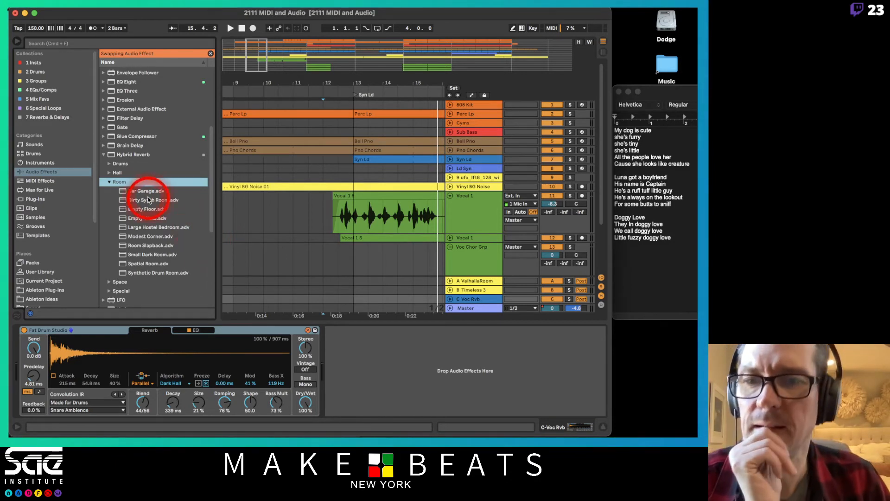
{"action": "left_click", "coordinate": [109, 179]}
{"action": "left_click", "coordinate": [110, 173]}
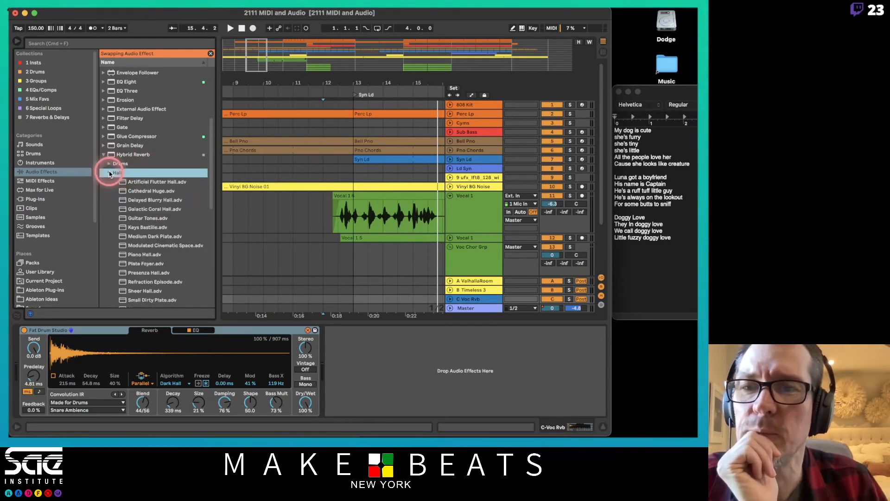
{"action": "scroll", "coordinate": [167, 196], "scroll_direction": "down", "scroll_amount": 5}
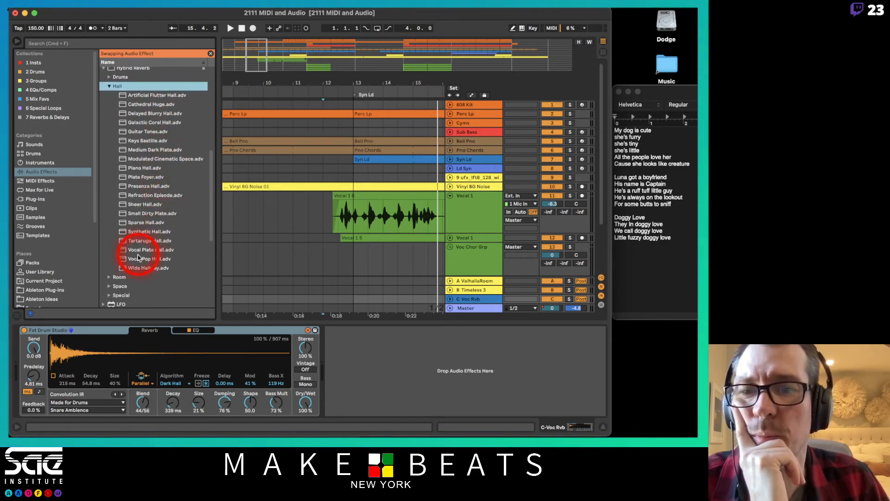
{"action": "double_click", "coordinate": [138, 260]}
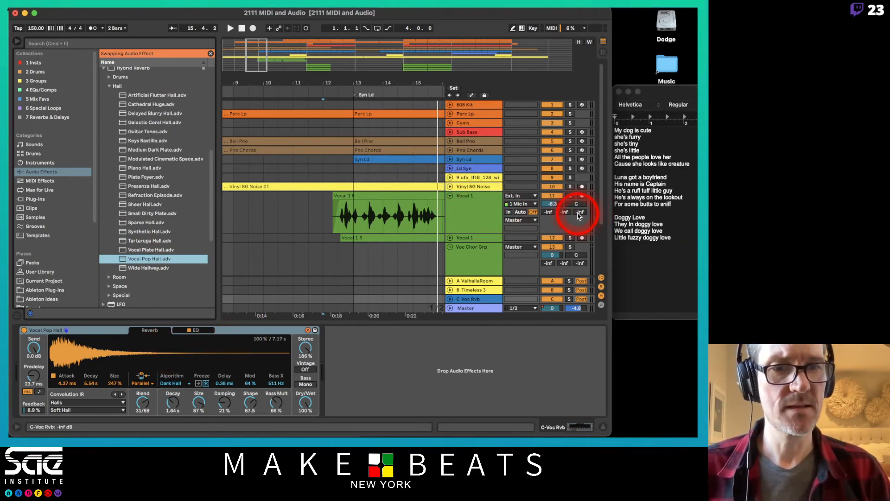
- Play the soloed lead Vocal 1 from bar 12 and set its Voc Rvb send to -19.0 dB
{"action": "left_click", "coordinate": [580, 213]}
{"action": "mouse_move", "coordinate": [578, 212]}
{"action": "left_mouse_down"}
{"action": "mouse_move", "coordinate": [570, 195]}
{"action": "mouse_move", "coordinate": [578, 212]}
{"action": "left_mouse_up"}
{"action": "key", "text": "space"}
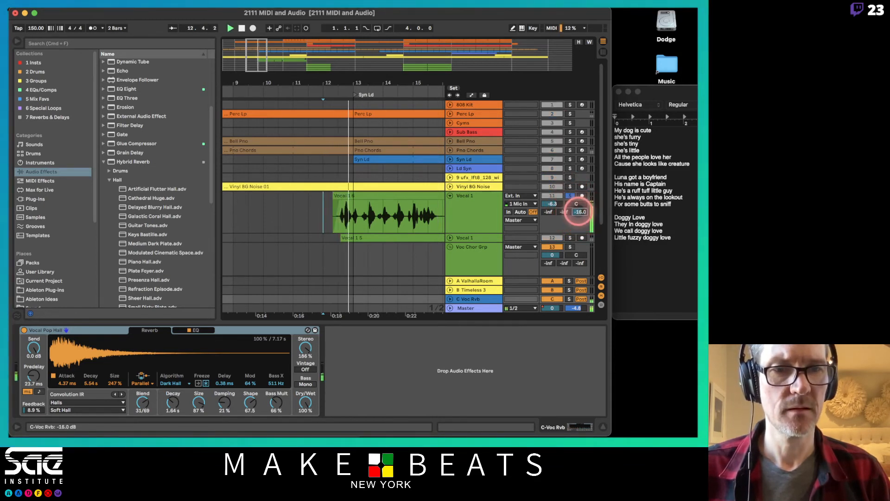
{"action": "left_click_drag", "start_coordinate": [579, 212], "coordinate": [578, 217]}
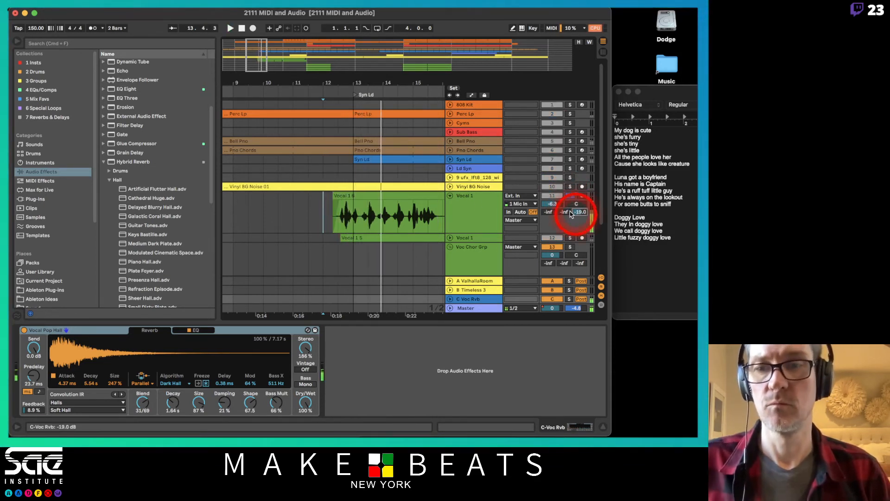
- Look through the Special folder of Hybrid Reverb presets for an alternative vocal reverb
{"action": "left_click", "coordinate": [110, 180]}
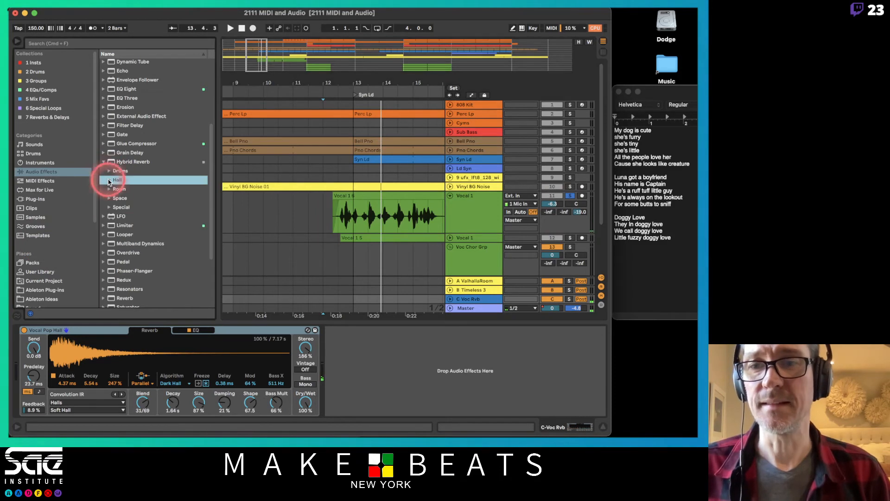
{"action": "left_click", "coordinate": [111, 208]}
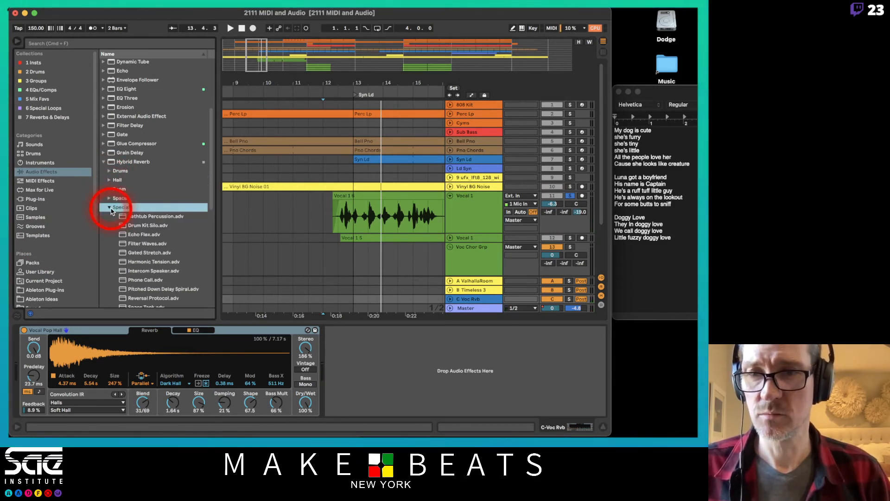
{"action": "scroll", "coordinate": [160, 213], "scroll_direction": "down", "scroll_amount": 2}
{"action": "scroll", "coordinate": [160, 212], "scroll_direction": "down", "scroll_amount": 5}
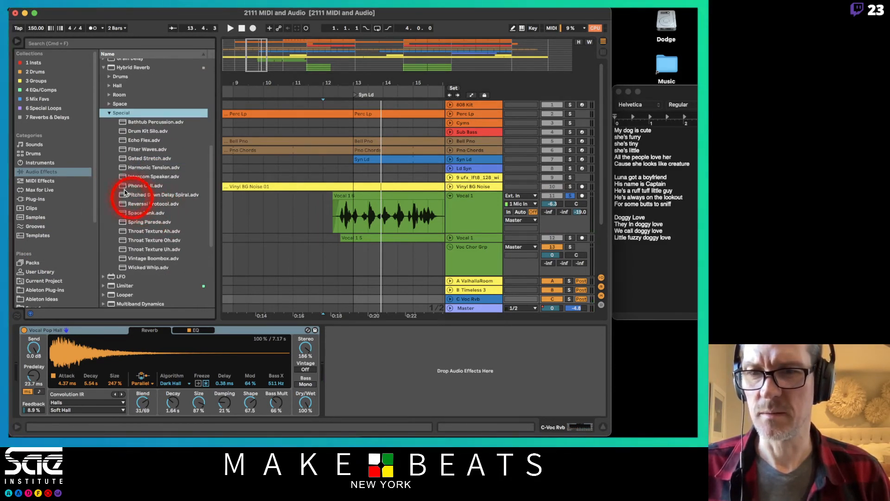
{"action": "left_click", "coordinate": [106, 113]}
- Delete the unintended Vocal Pop Hall preset copy saved in the User Library's Hybrid Reverb Hall folder
{"action": "left_click", "coordinate": [314, 330]}
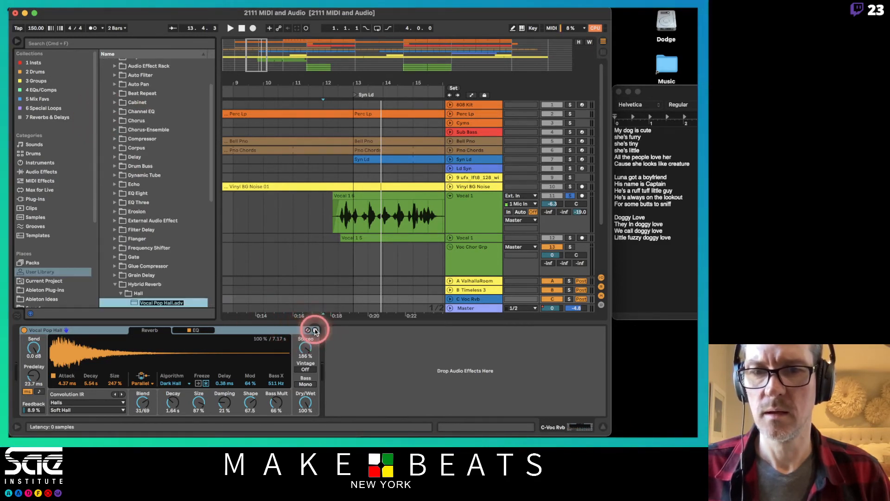
{"action": "left_click", "coordinate": [308, 331]}
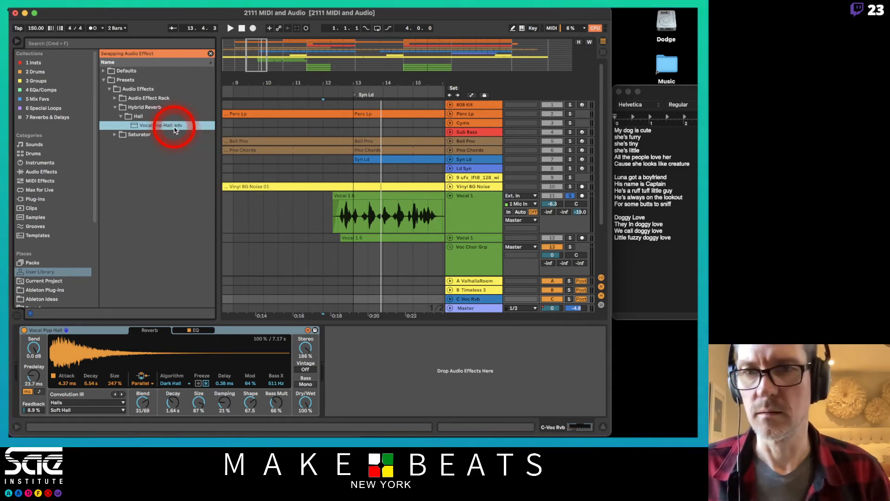
{"action": "right_click", "coordinate": [175, 131]}
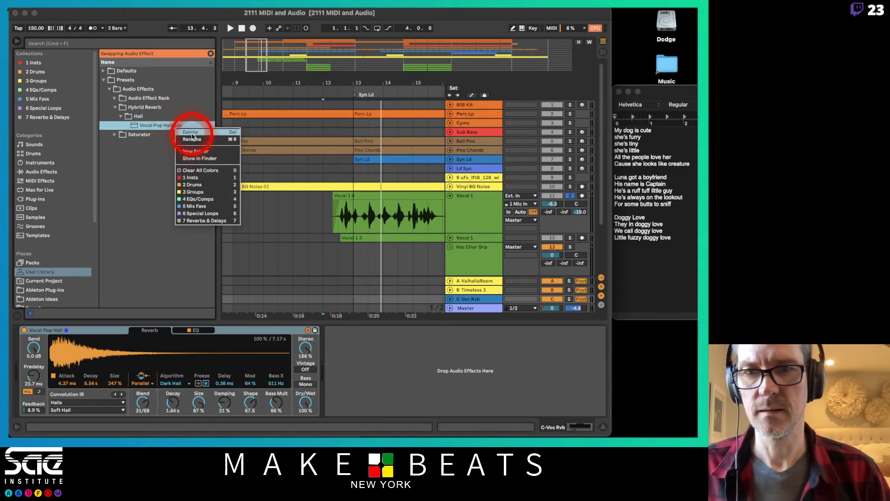
{"action": "left_click", "coordinate": [193, 138]}
{"action": "key", "text": "Return"}
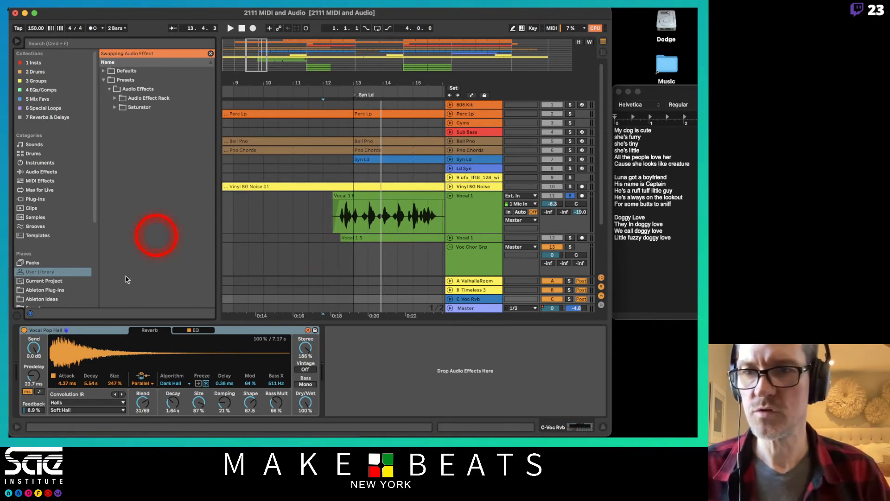
- Swap the Voc Rvb return's Hybrid Reverb preset to Vintage Drum Echo from the Drums folder of the audio effects
{"action": "left_click", "coordinate": [41, 171]}
{"action": "left_click", "coordinate": [308, 330]}
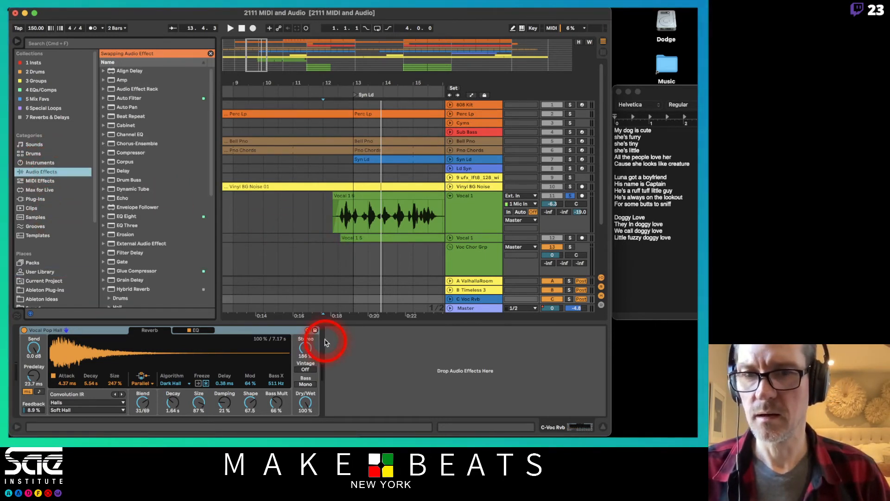
{"action": "scroll", "coordinate": [169, 186], "scroll_direction": "down", "scroll_amount": 5}
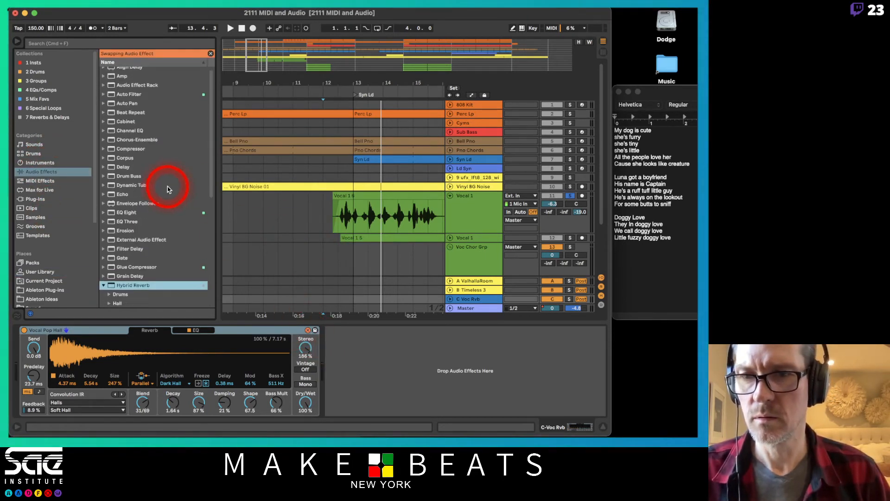
{"action": "left_click", "coordinate": [110, 207]}
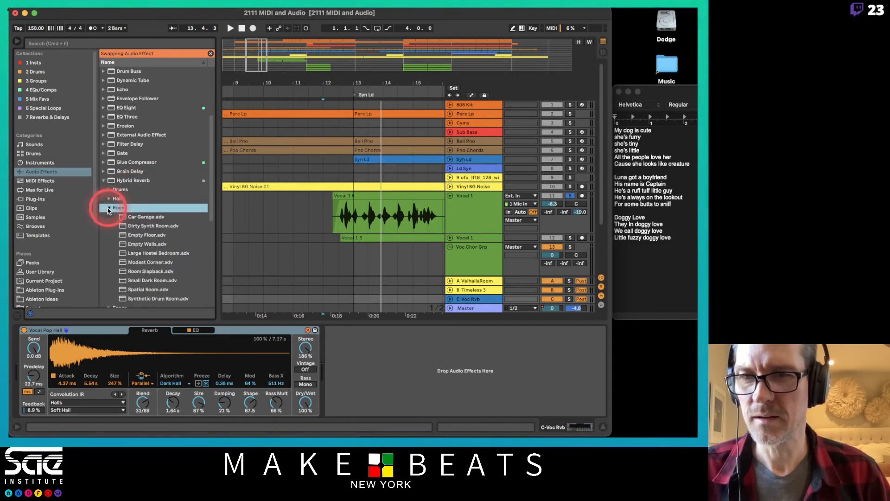
{"action": "scroll", "coordinate": [193, 195], "scroll_direction": "down", "scroll_amount": 3}
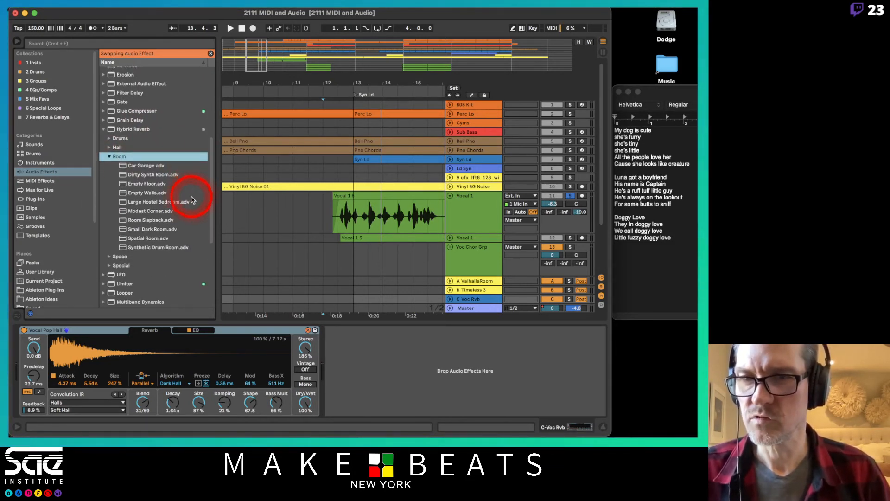
{"action": "left_click", "coordinate": [110, 138]}
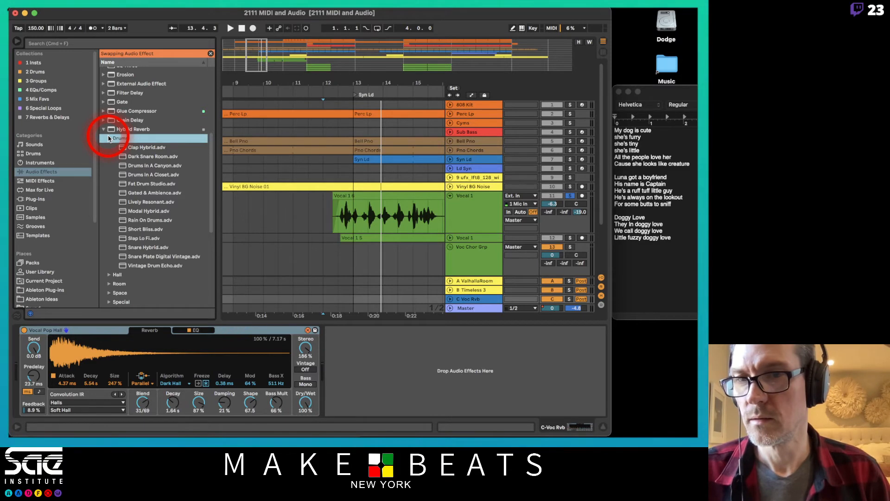
{"action": "double_click", "coordinate": [155, 266]}
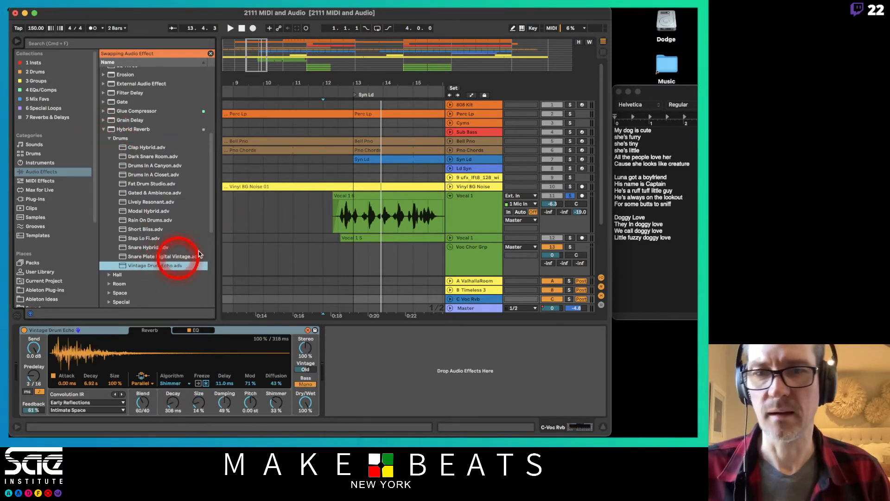
- Play the soloed lead vocal and set the reverb's Decay to 128 ms, Size to 4.0 % and Damping to 90 %
{"action": "key", "text": "space"}
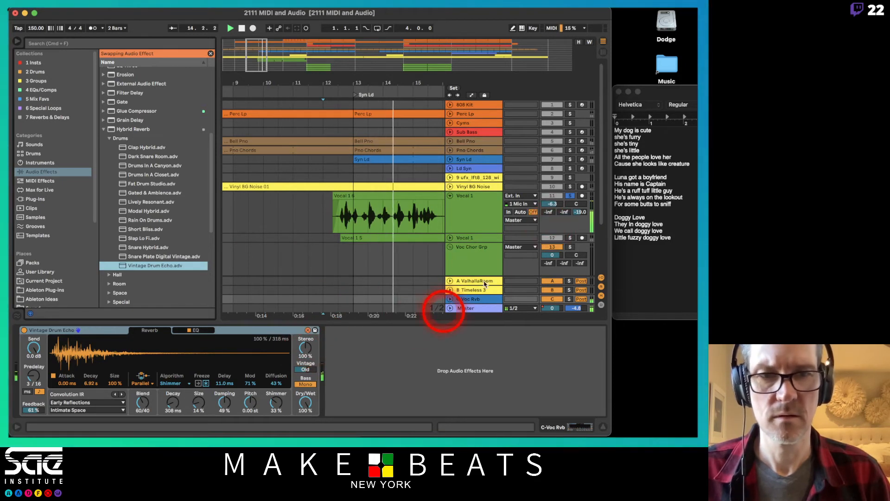
{"action": "mouse_move", "coordinate": [225, 402]}
{"action": "left_mouse_down"}
{"action": "mouse_move", "coordinate": [223, 392]}
{"action": "mouse_move", "coordinate": [242, 398]}
{"action": "mouse_move", "coordinate": [224, 398]}
{"action": "left_mouse_up"}
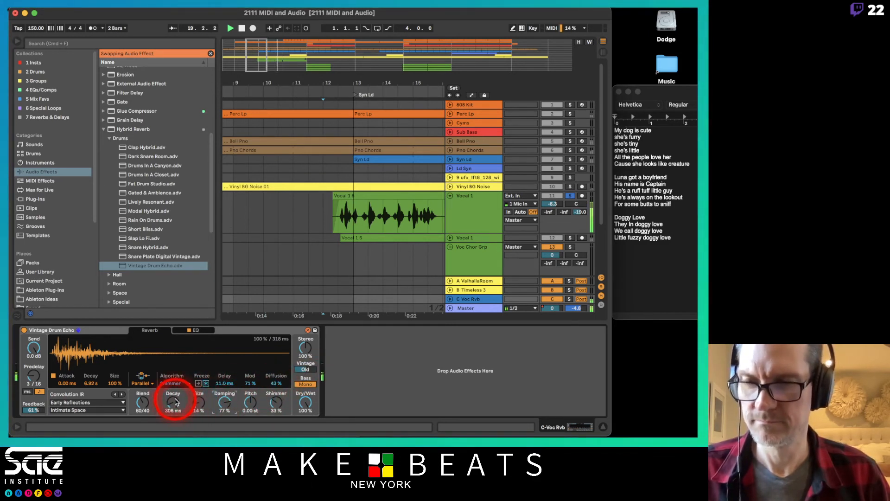
{"action": "left_click", "coordinate": [197, 332]}
{"action": "left_click", "coordinate": [149, 329]}
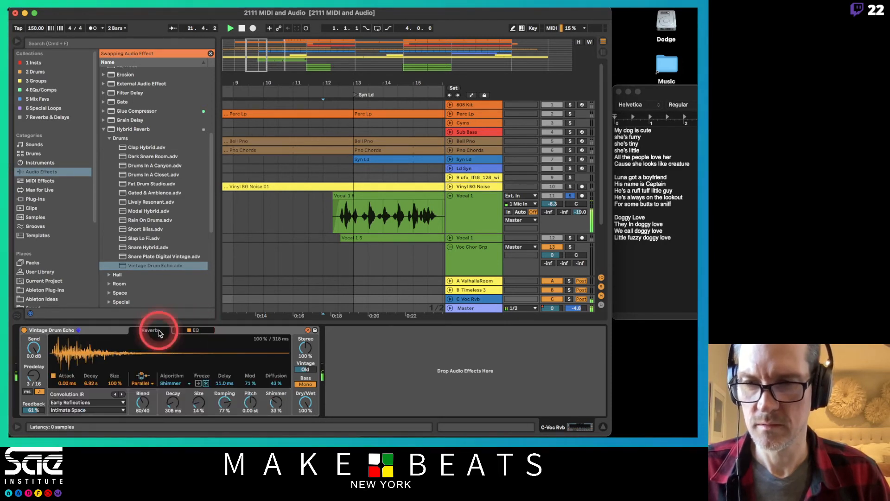
{"action": "key", "text": "space"}
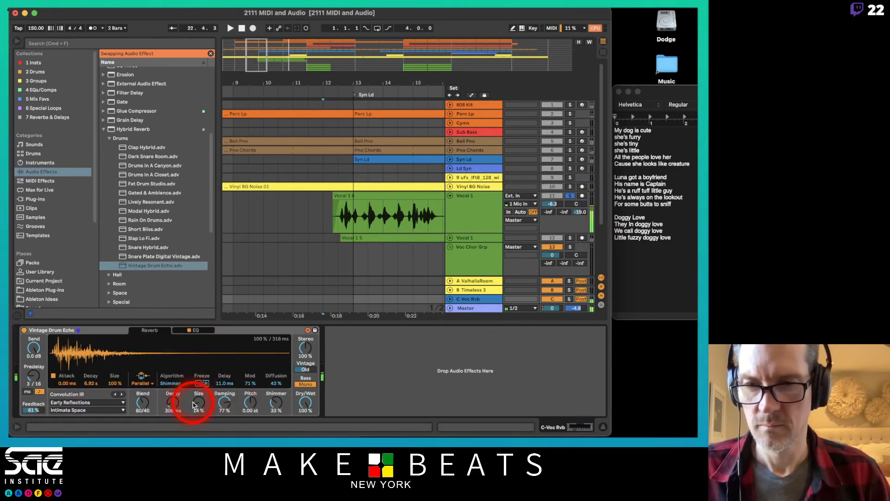
{"action": "left_click", "coordinate": [193, 402]}
{"action": "left_click_drag", "start_coordinate": [178, 403], "coordinate": [179, 410]}
{"action": "key", "text": "space"}
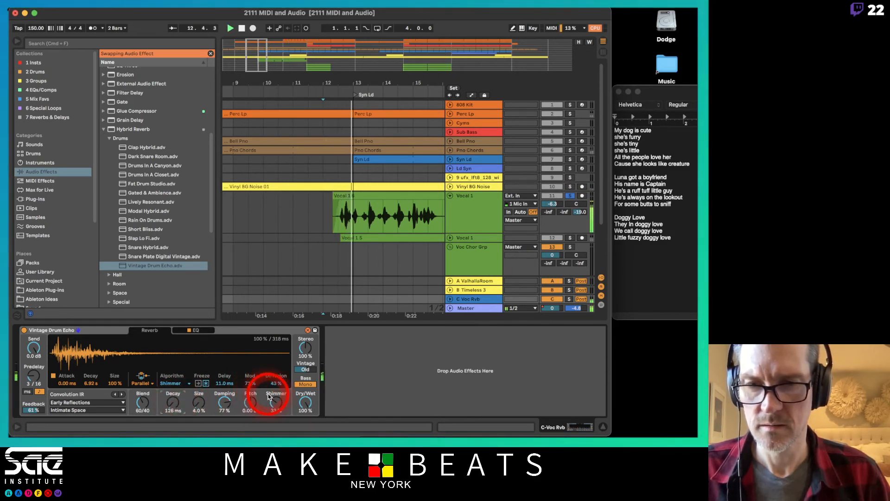
{"action": "left_click_drag", "start_coordinate": [224, 409], "coordinate": [223, 404]}
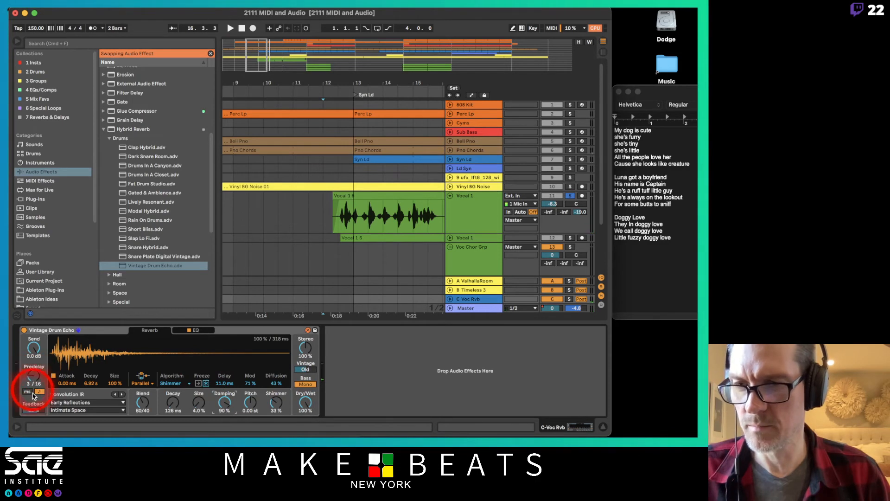
- Set the reverb's Feedback to 26 % and its Predelay to 2/16 while playing the lead vocal
{"action": "left_click_drag", "start_coordinate": [34, 410], "coordinate": [34, 413]}
{"action": "key", "text": "space"}
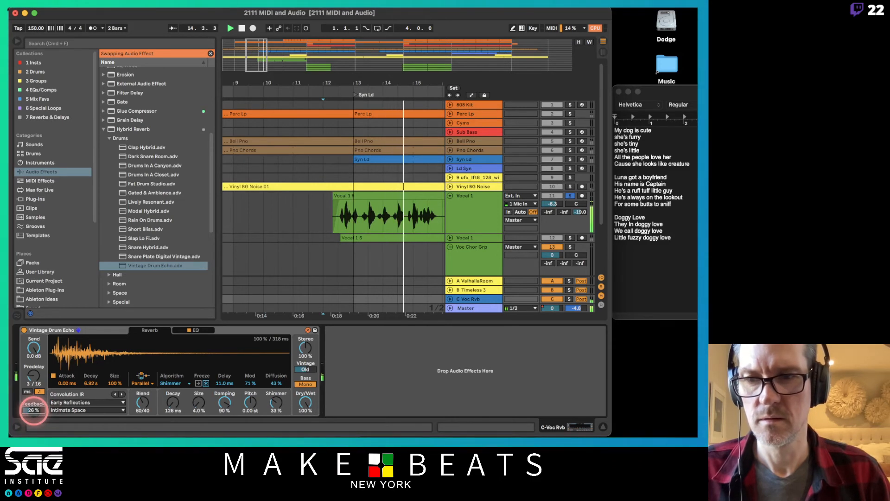
{"action": "left_click_drag", "start_coordinate": [31, 372], "coordinate": [31, 375]}
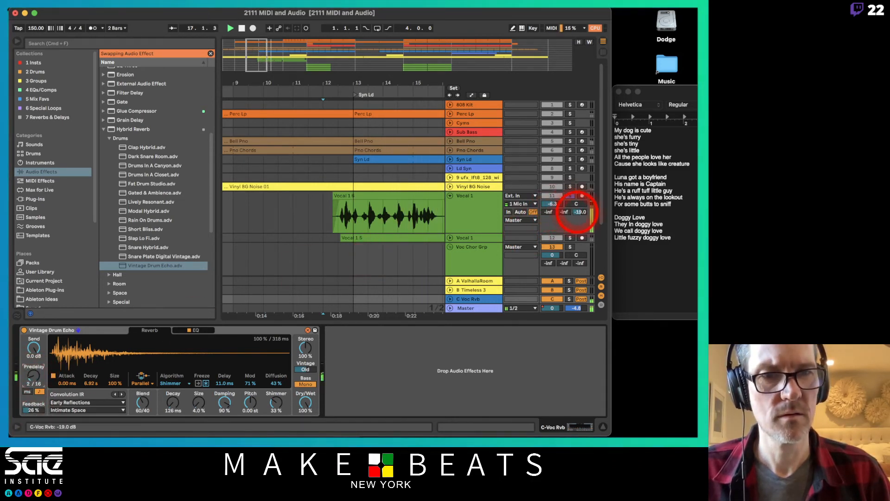
- Lower the lead Vocal 1's Voc Rvb send to -26.0 dB and play it unsoloed with the full mix
{"action": "left_click_drag", "start_coordinate": [580, 211], "coordinate": [578, 214]}
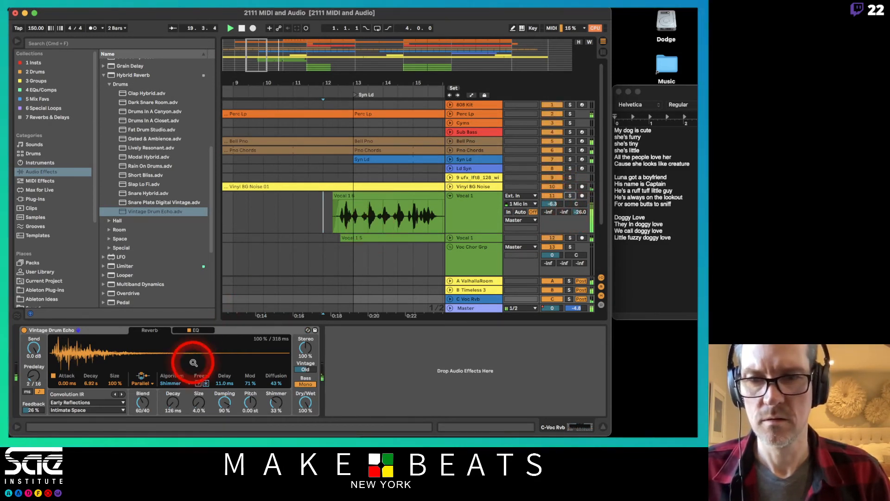
{"action": "left_click_drag", "start_coordinate": [338, 93], "coordinate": [313, 85]}
{"action": "key", "text": "space"}
- Unfold the second Vocal 1 track and set its Voc Rvb send to -15.6 dB and the lead vocal's to -20.0 dB
{"action": "left_click", "coordinate": [450, 238]}
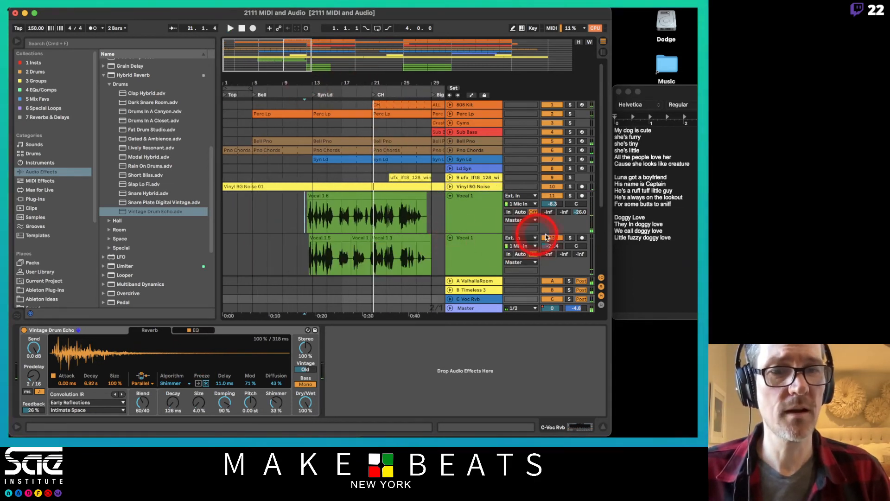
{"action": "left_click", "coordinate": [577, 254]}
{"action": "left_click_drag", "start_coordinate": [577, 253], "coordinate": [578, 253]}
{"action": "key", "text": "space"}
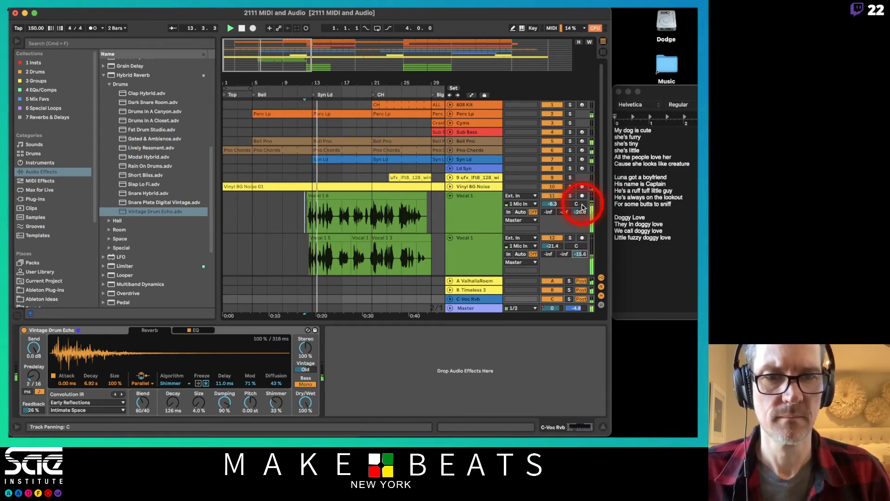
{"action": "left_click_drag", "start_coordinate": [581, 215], "coordinate": [580, 212]}
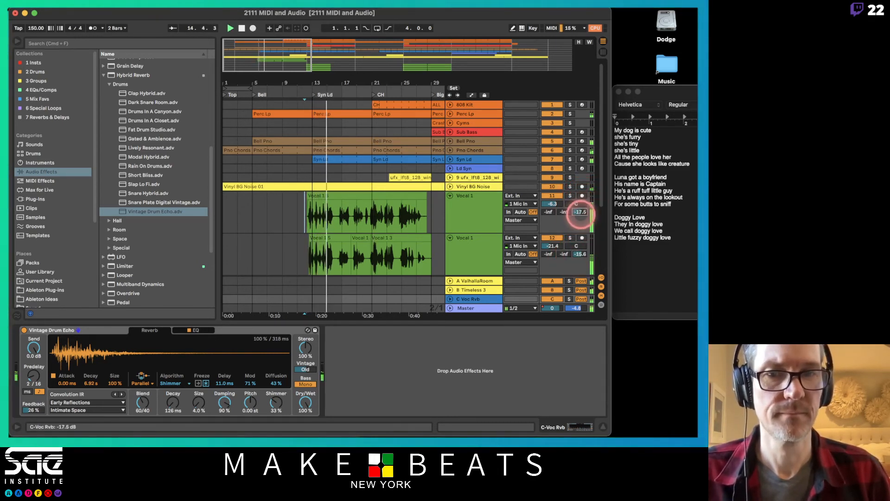
{"action": "left_click", "coordinate": [582, 216]}
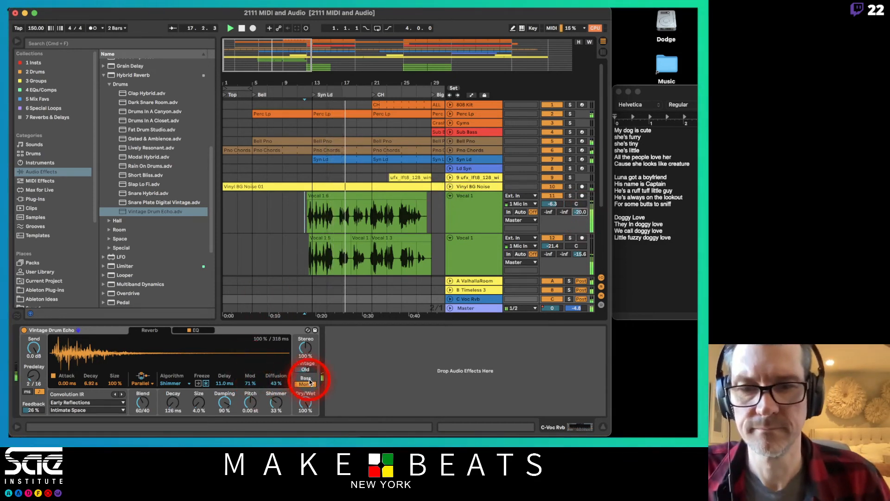
- Play the chorus from bar 29 and set the Voc Chor Grp's Voc Rvb send to -21.2 dB
{"action": "left_click_drag", "start_coordinate": [411, 73], "coordinate": [406, 85]}
{"action": "scroll", "coordinate": [408, 217], "scroll_direction": "down", "scroll_amount": 5}
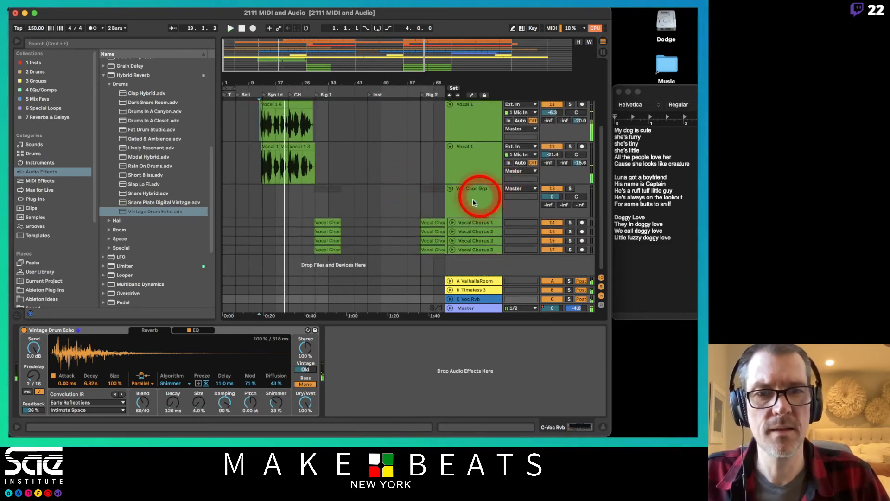
{"action": "left_click", "coordinate": [473, 202]}
{"action": "left_click_drag", "start_coordinate": [583, 207], "coordinate": [579, 200]}
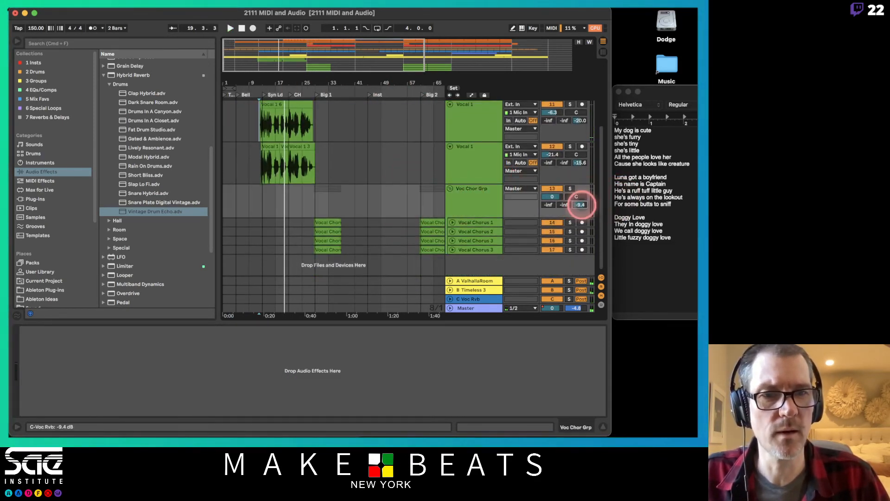
{"action": "left_click", "coordinate": [314, 204]}
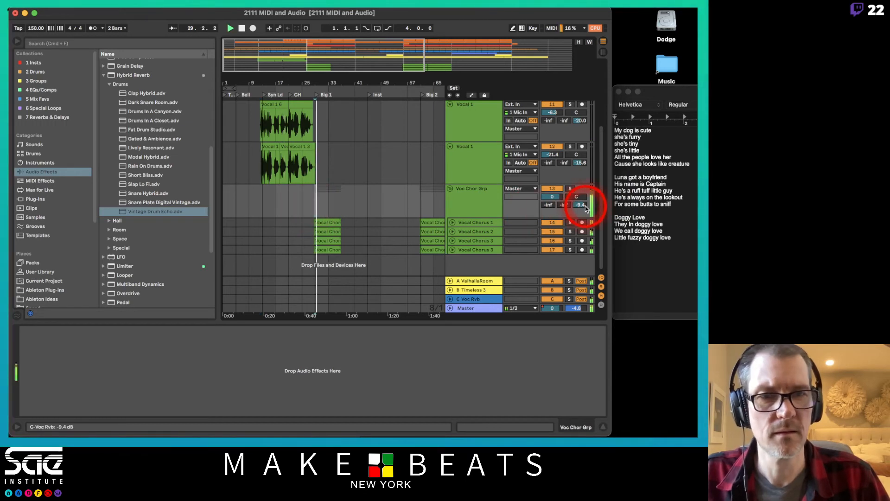
{"action": "left_click_drag", "start_coordinate": [583, 208], "coordinate": [583, 210]}
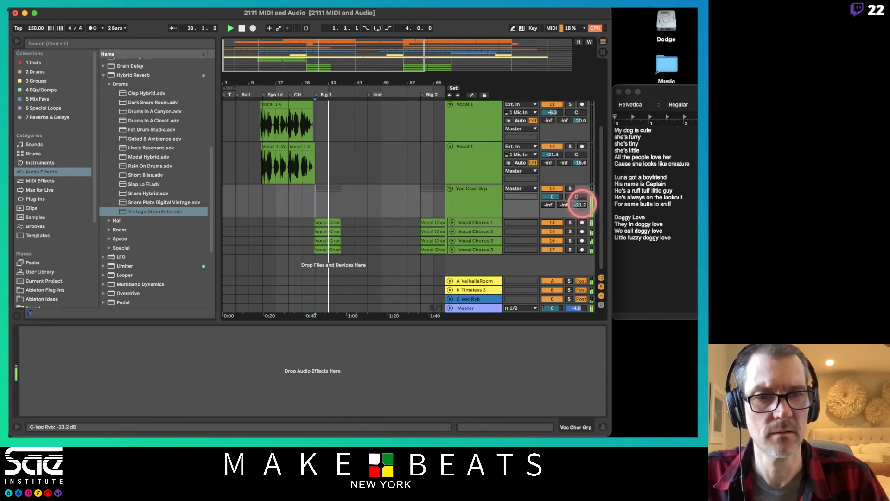
{"action": "left_click", "coordinate": [584, 207]}
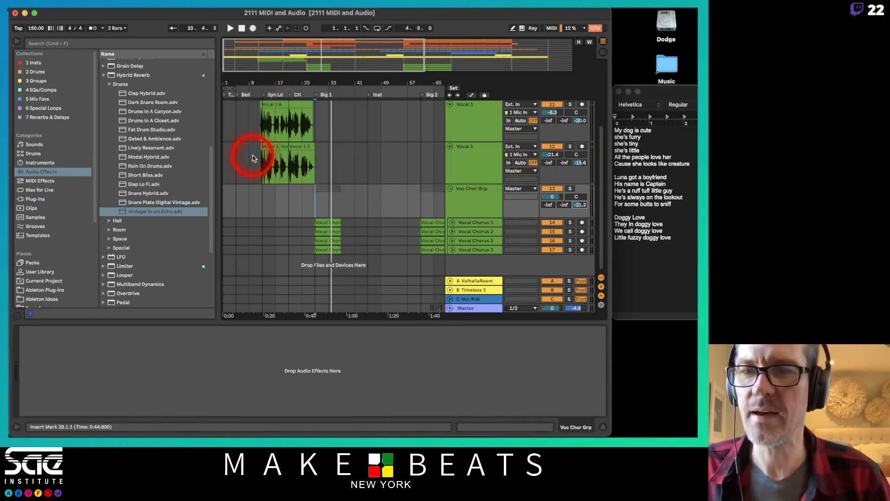
- Fold both Vocal 1 tracks and hide the browser to show the whole arrangement
{"action": "left_click", "coordinate": [451, 147]}
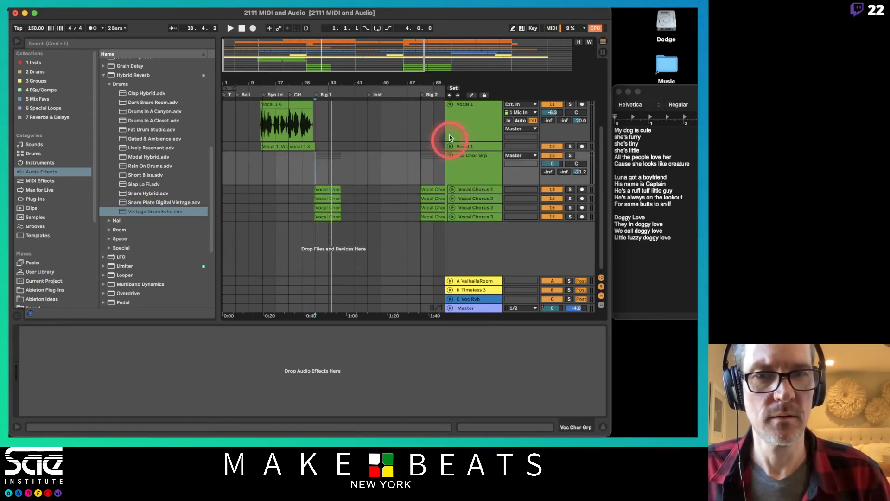
{"action": "left_click", "coordinate": [450, 104]}
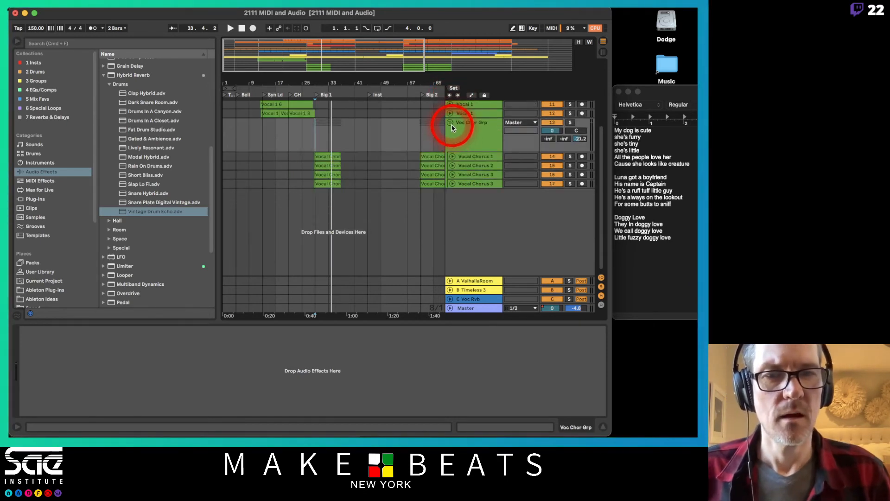
{"action": "scroll", "coordinate": [452, 126], "scroll_direction": "up", "scroll_amount": 5}
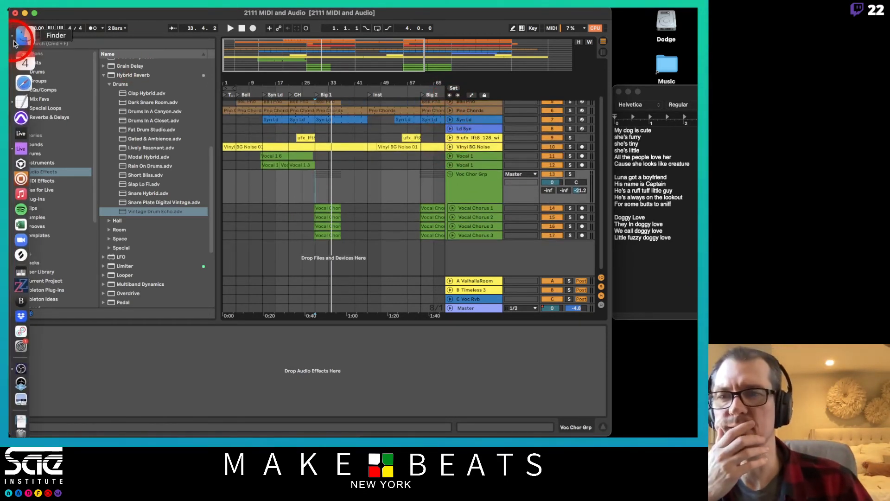
{"action": "left_click", "coordinate": [16, 41]}
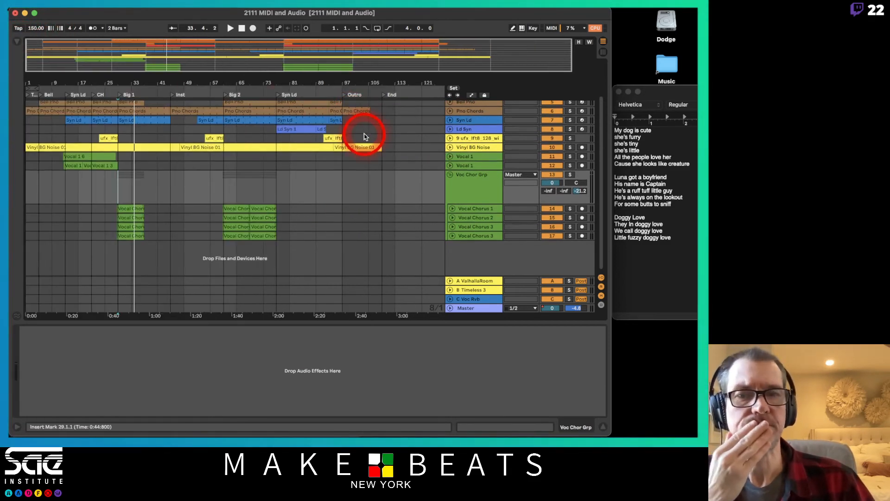
{"action": "scroll", "coordinate": [365, 136], "scroll_direction": "up", "scroll_amount": 3}
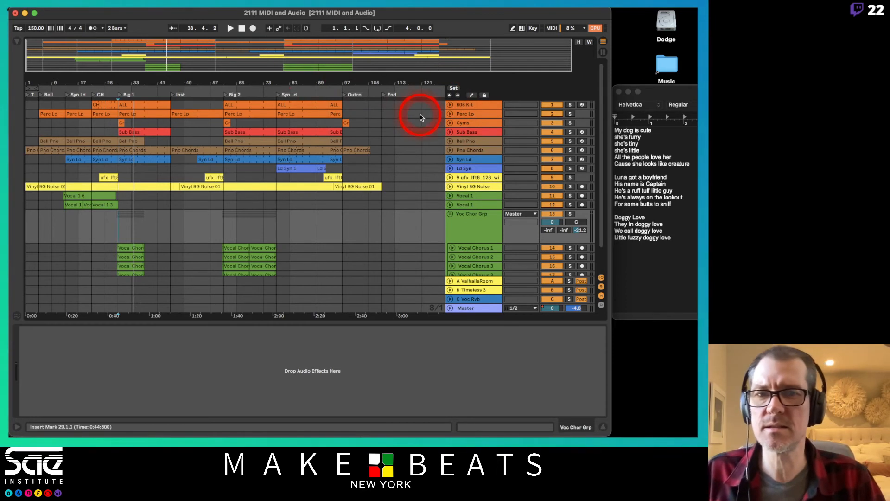
- Group the 808 Kit, Perc Lp and Cyms tracks and name the group Dr Grp
{"action": "left_click", "coordinate": [487, 107]}
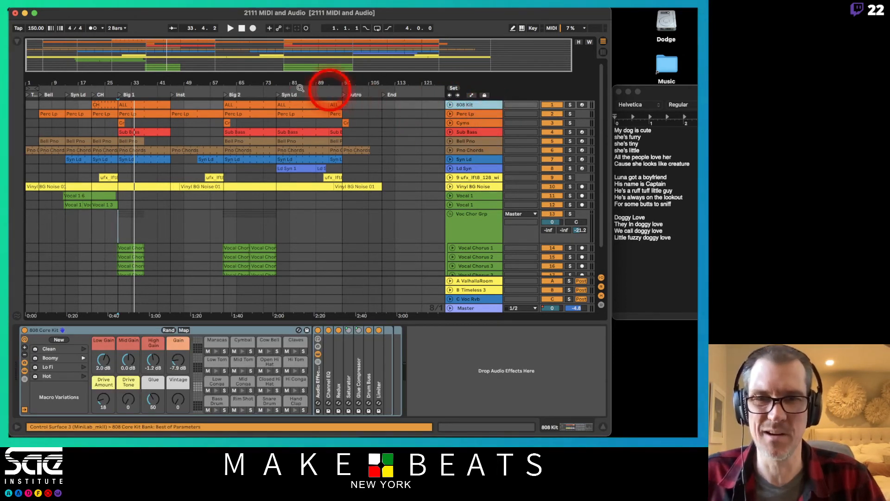
{"action": "left_click", "coordinate": [483, 123]}
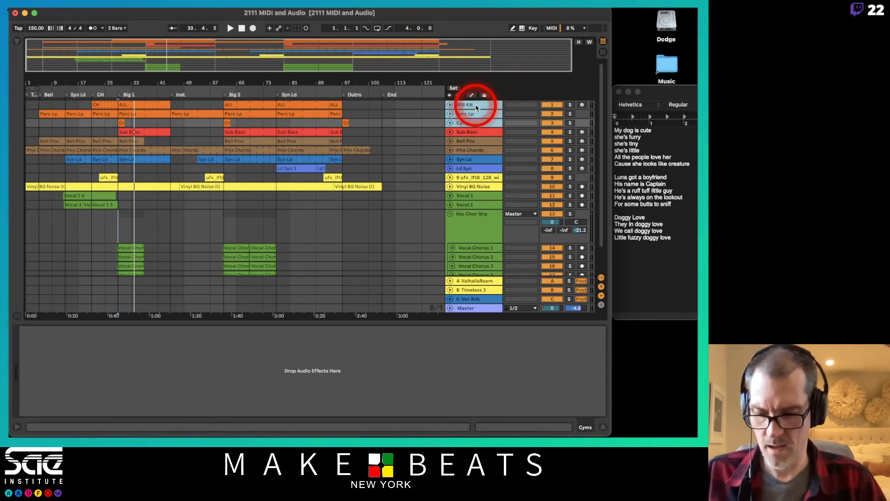
{"action": "key", "text": "super+g"}
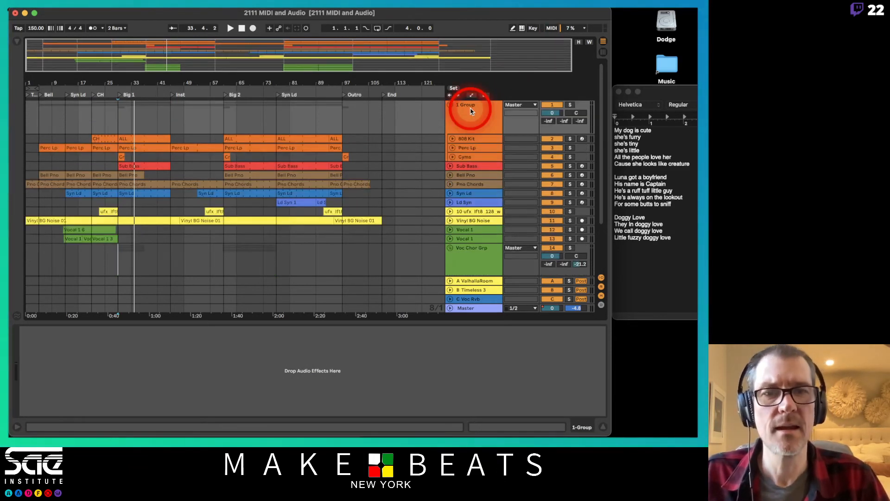
{"action": "double_click", "coordinate": [470, 111]}
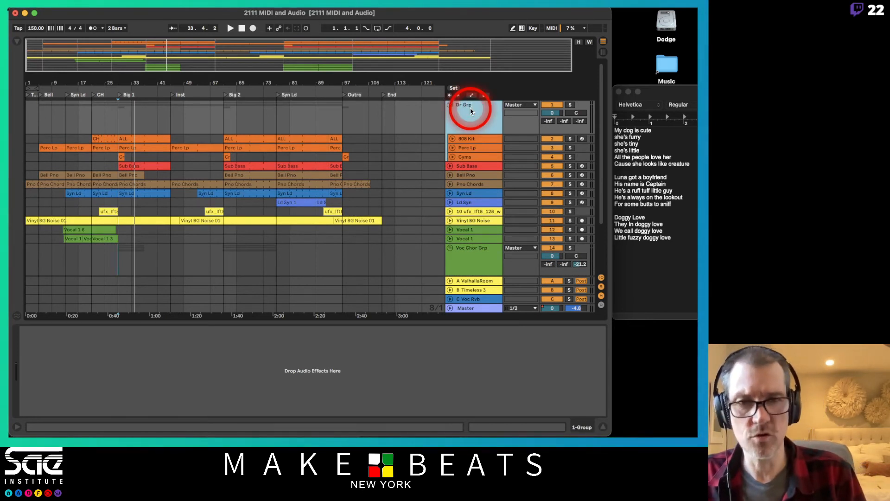
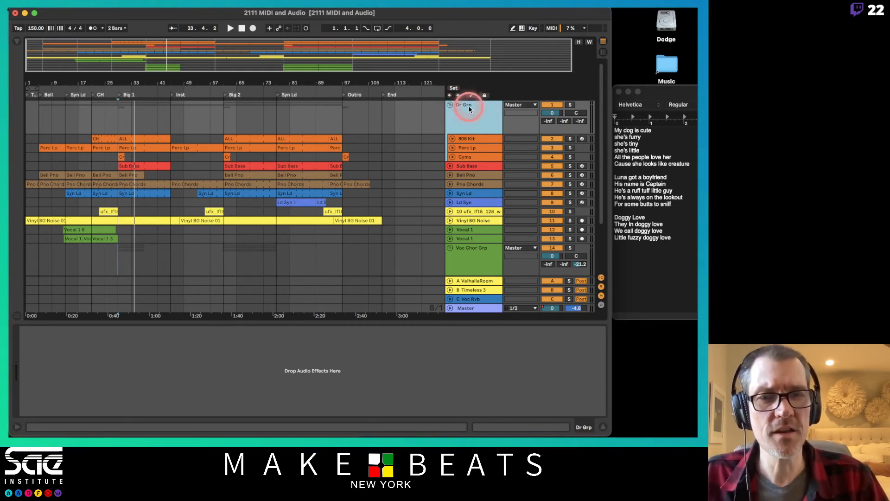
- Insert a new audio track directly after the Dr Grp tracks and name it Dr FX
{"action": "left_click", "coordinate": [475, 130]}
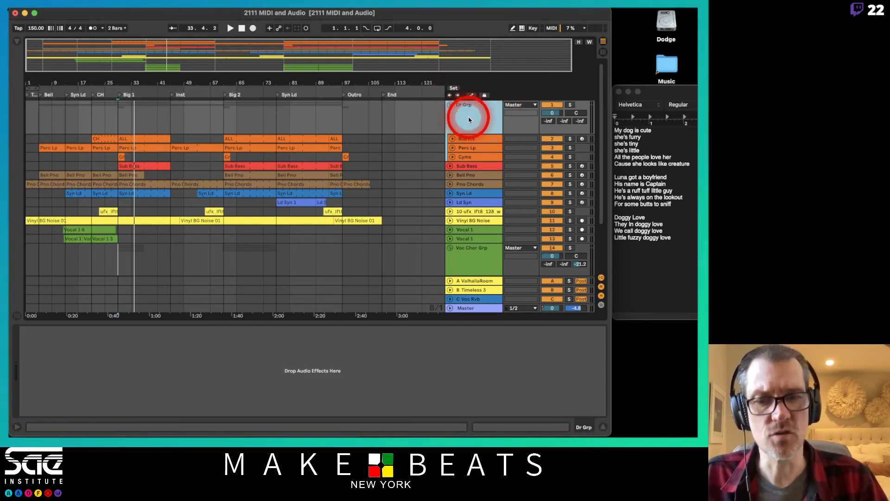
{"action": "key", "text": "super+t"}
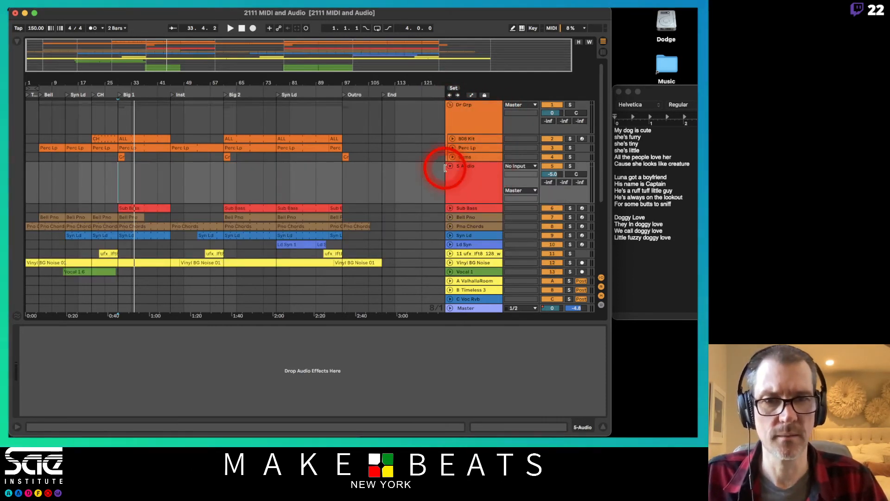
{"action": "left_click", "coordinate": [472, 172]}
{"action": "key", "text": "super+r"}
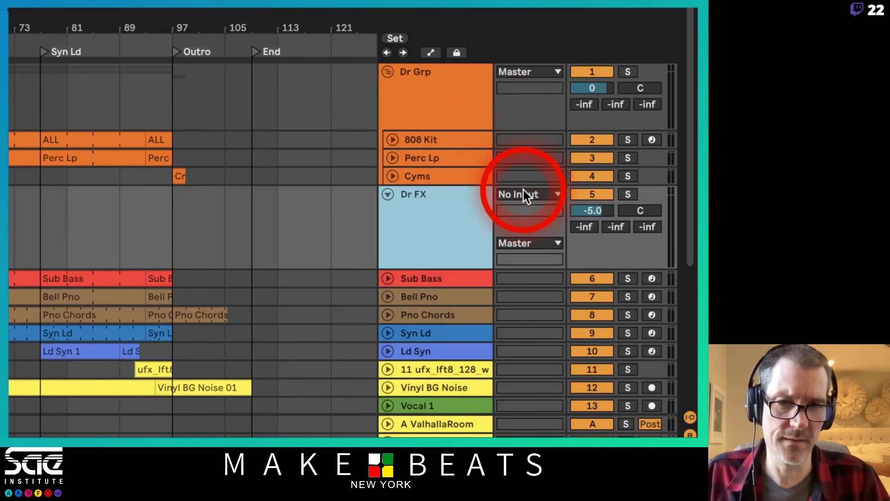
- Set the Dr FX track's audio input to Dr Grp, tapped Post FX
{"action": "left_click", "coordinate": [519, 167]}
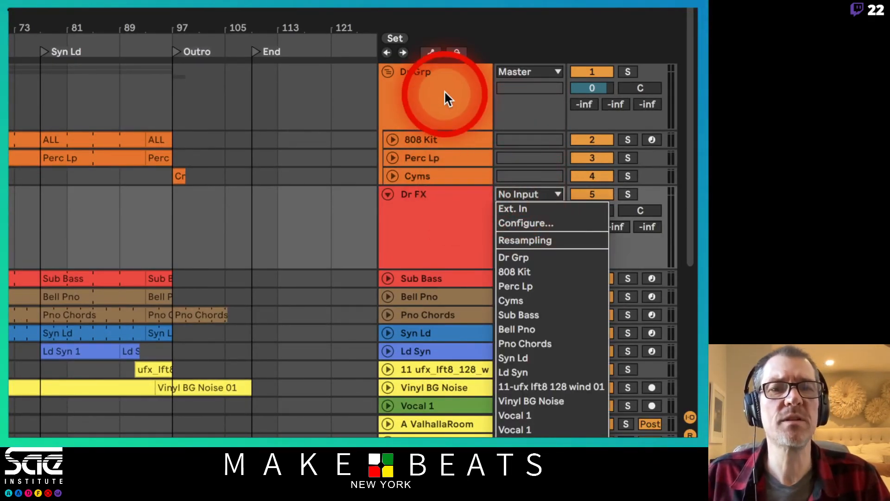
{"action": "left_click", "coordinate": [515, 257]}
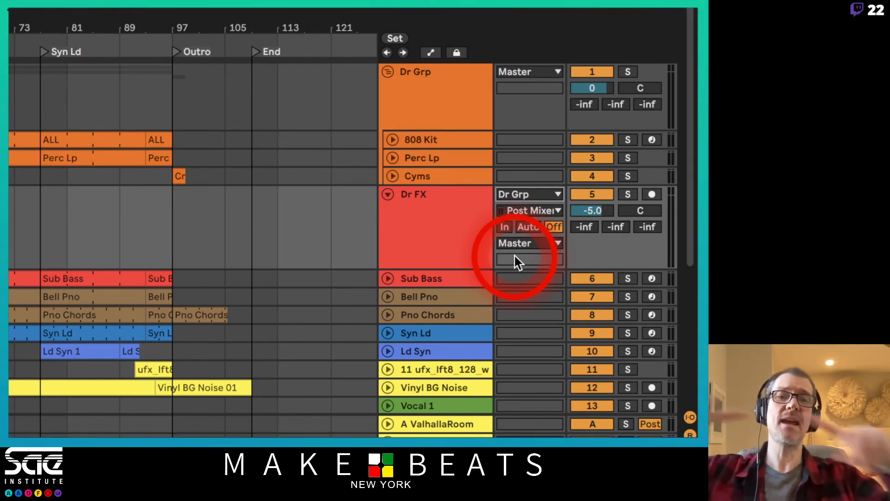
{"action": "left_click", "coordinate": [533, 210]}
{"action": "left_click", "coordinate": [523, 239]}
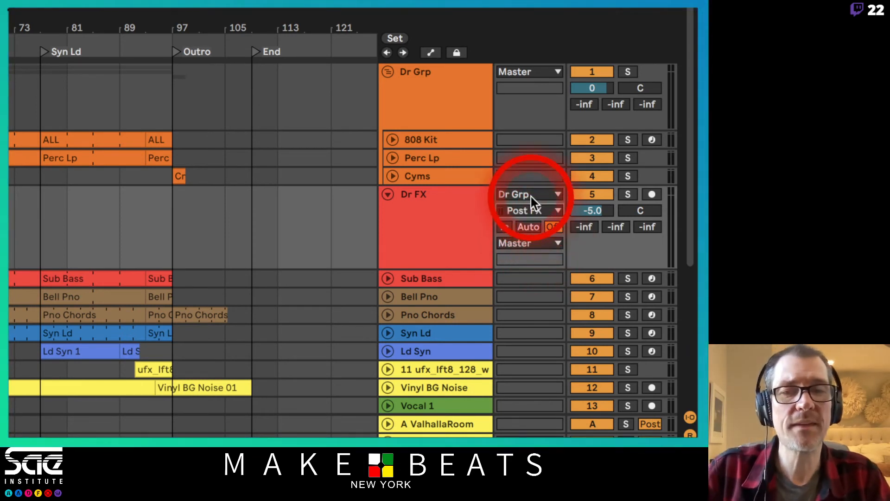
{"action": "left_click", "coordinate": [445, 88]}
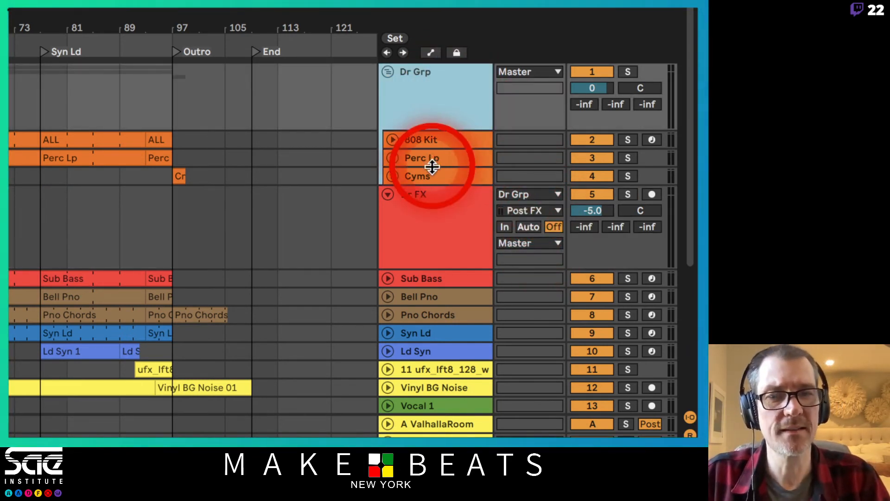
{"action": "left_click", "coordinate": [432, 213]}
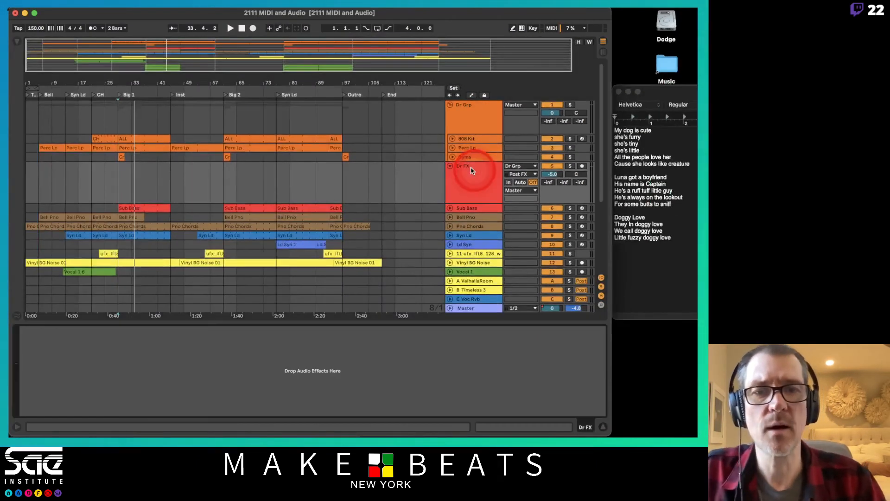
- Show the browser and add a Saturator audio effect to the Dr FX track
{"action": "left_click", "coordinate": [16, 42]}
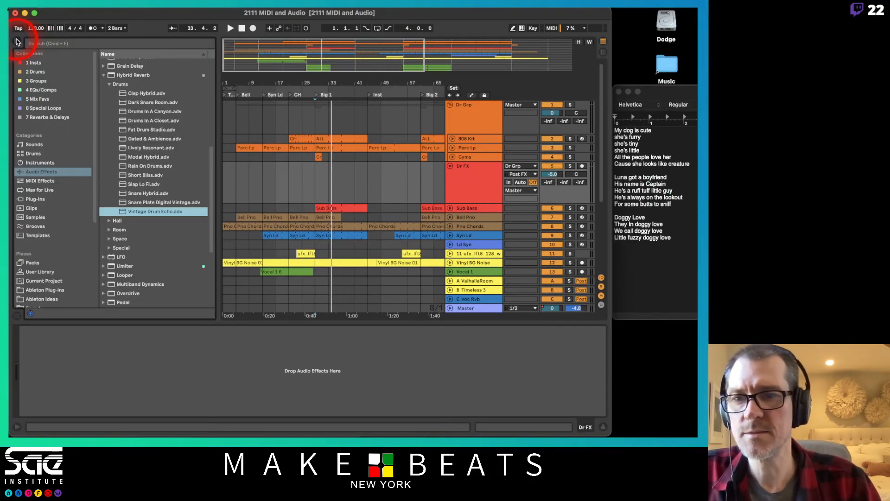
{"action": "left_click", "coordinate": [103, 76]}
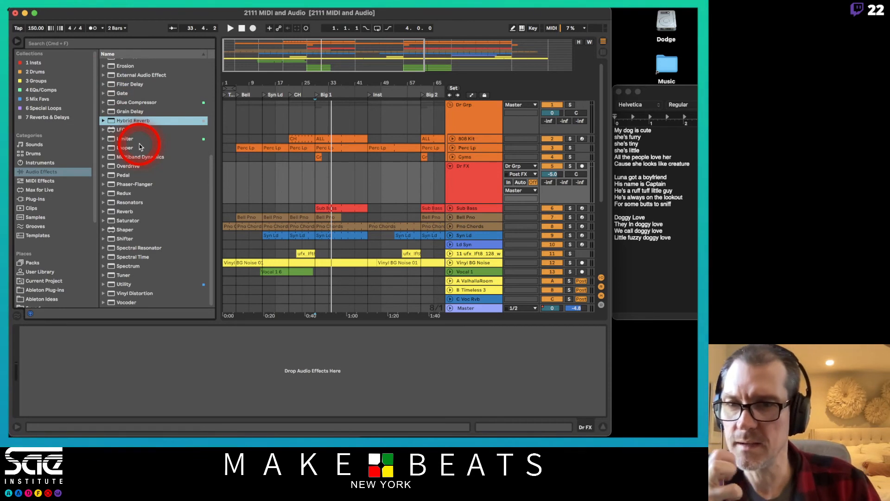
{"action": "left_click", "coordinate": [124, 222]}
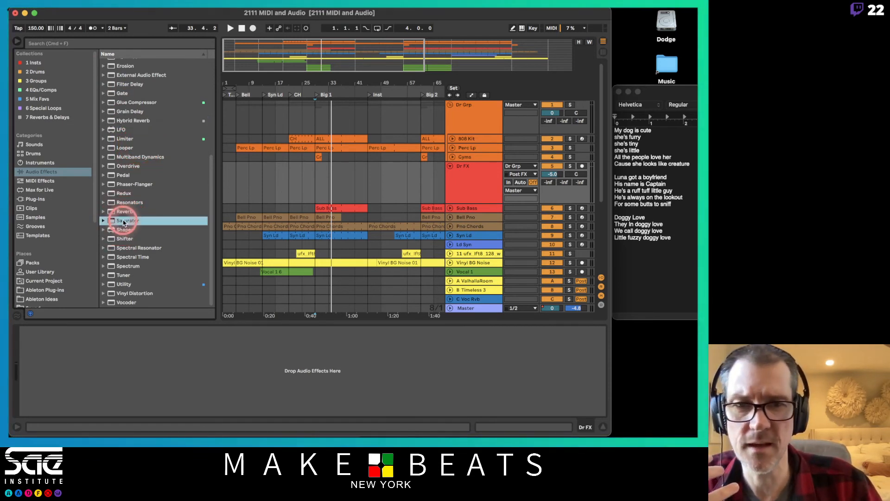
{"action": "left_click_drag", "start_coordinate": [124, 221], "coordinate": [469, 176]}
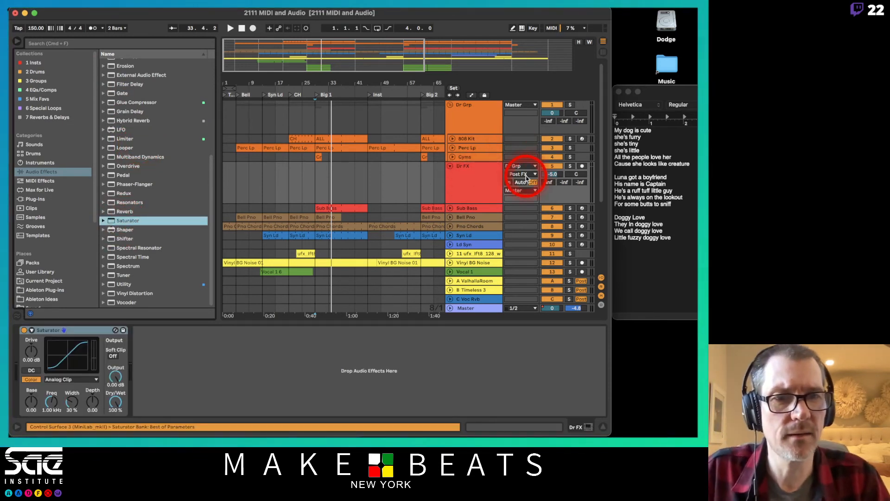
- Solo Dr Grp and Dr FX, lower the Dr FX volume to -12.3 dB and set its monitoring to In
{"action": "left_click", "coordinate": [546, 179]}
{"action": "left_click", "coordinate": [570, 105]}
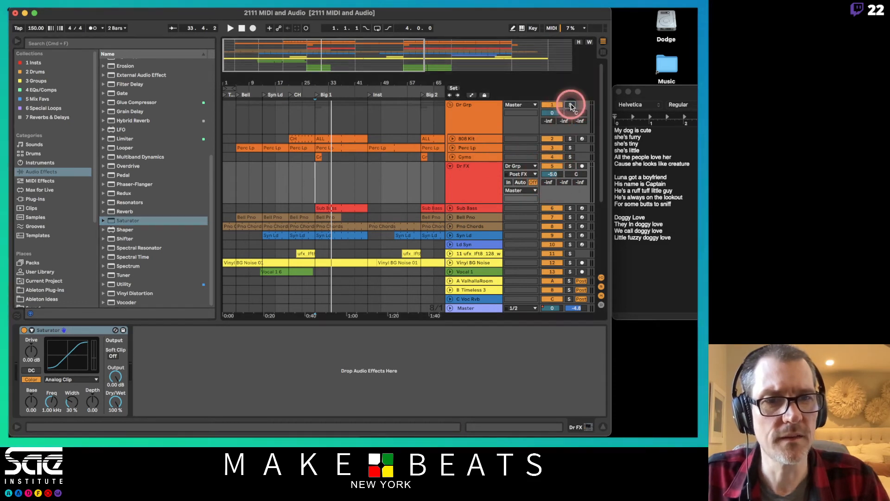
{"action": "left_click", "coordinate": [567, 175]}
{"action": "left_click", "coordinate": [552, 175]}
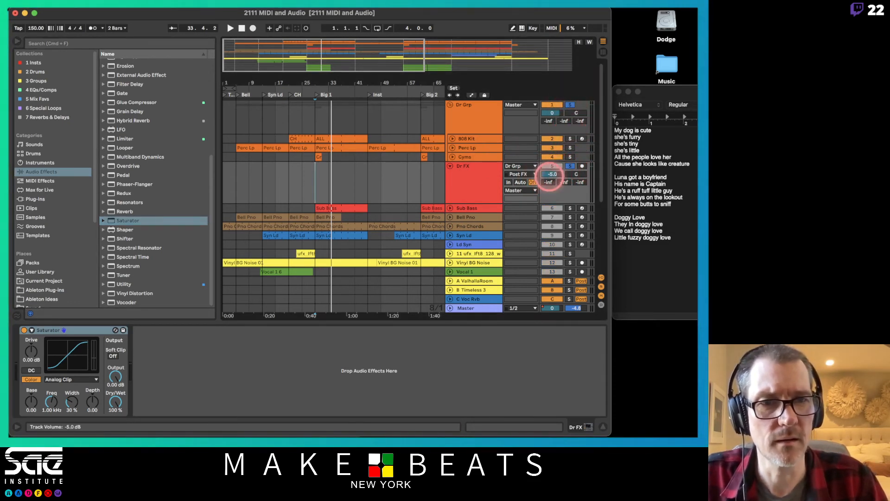
{"action": "left_click", "coordinate": [517, 183]}
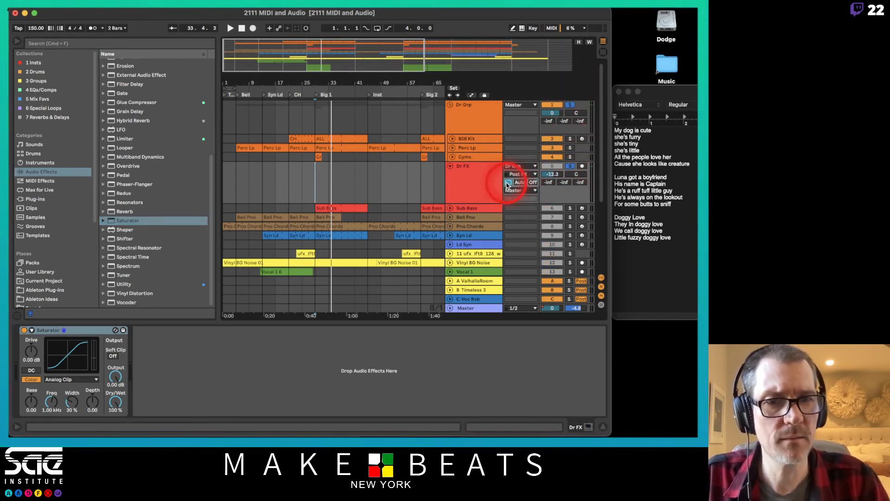
{"action": "left_click", "coordinate": [521, 183]}
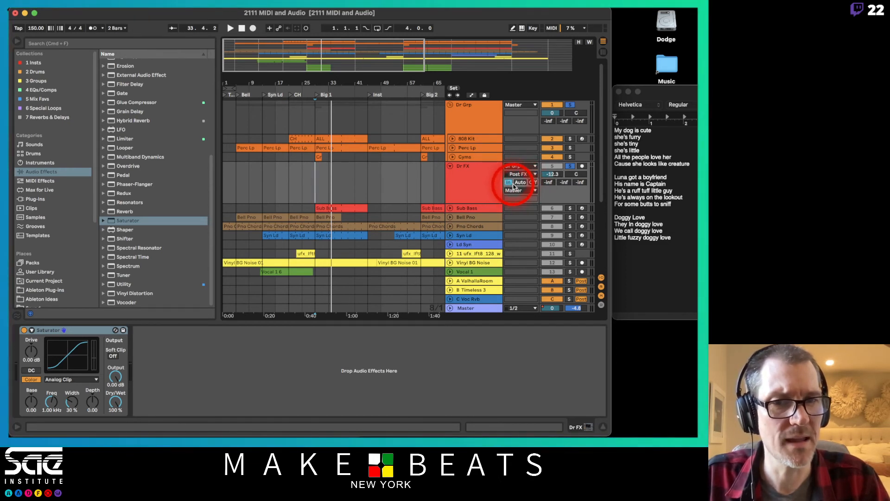
- Play from bar 29, compare Dr FX with and without Dr Grp soloed, and set the Dr FX volume to -9.7 dB
{"action": "left_click", "coordinate": [551, 175]}
{"action": "key", "text": "space"}
{"action": "left_click_drag", "start_coordinate": [553, 176], "coordinate": [552, 178]}
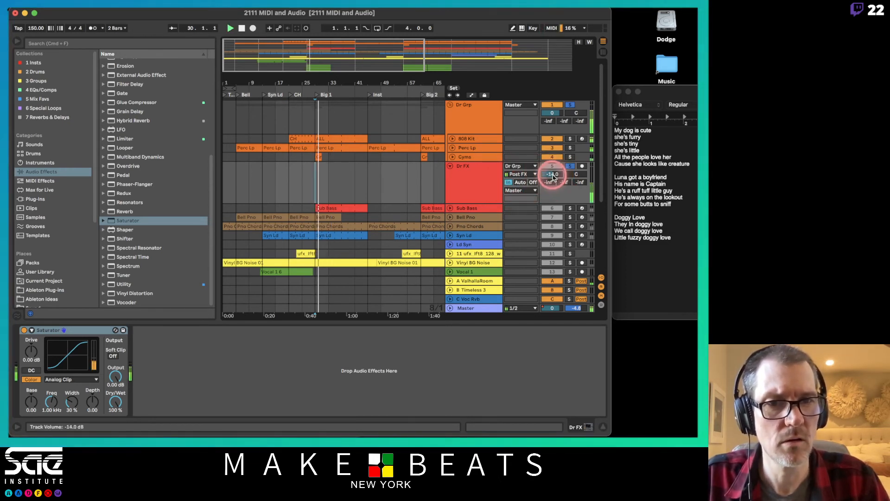
{"action": "left_click", "coordinate": [570, 104]}
{"action": "left_click", "coordinate": [552, 175]}
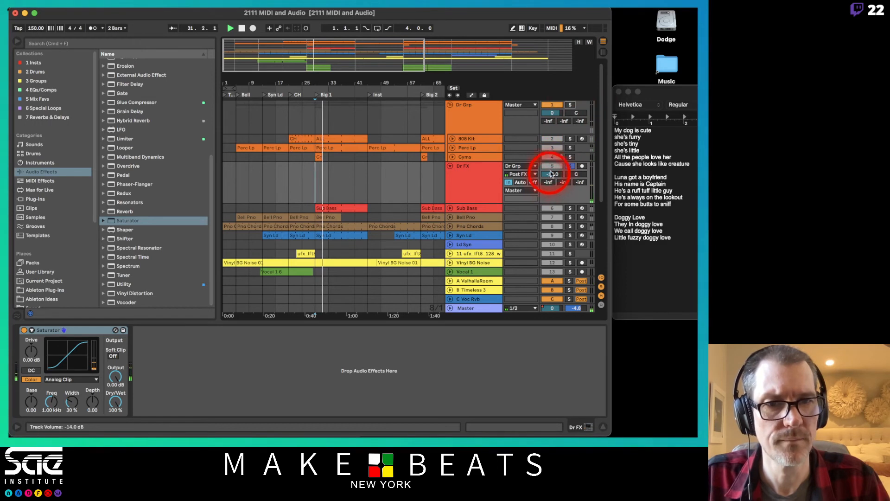
{"action": "left_click", "coordinate": [570, 105]}
{"action": "left_click", "coordinate": [558, 176]}
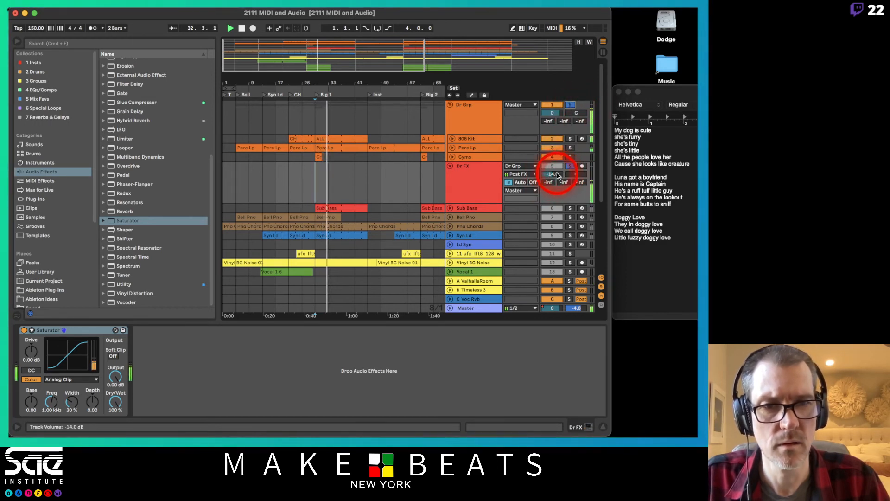
{"action": "left_click_drag", "start_coordinate": [558, 175], "coordinate": [558, 169]}
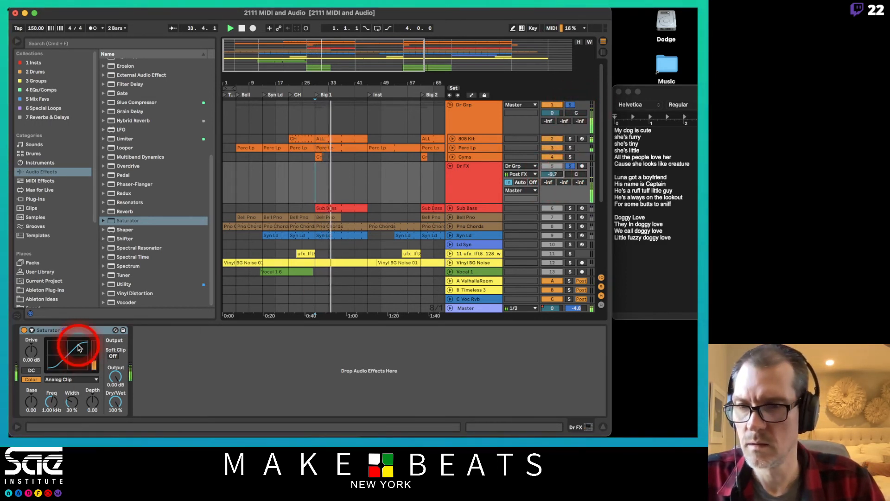
- Audition Saturator presets on Dr FX, load Rectifier and lower the track's volume to -30.0 dB
{"action": "left_click", "coordinate": [124, 330]}
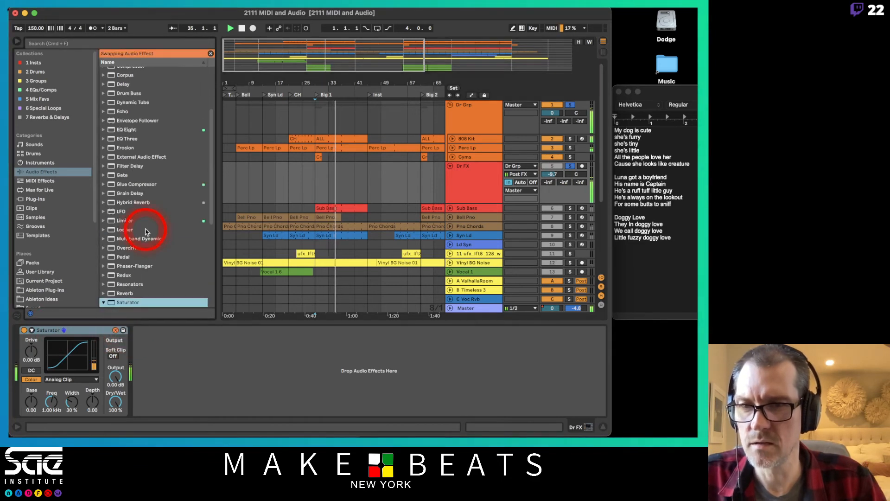
{"action": "left_click", "coordinate": [145, 170]}
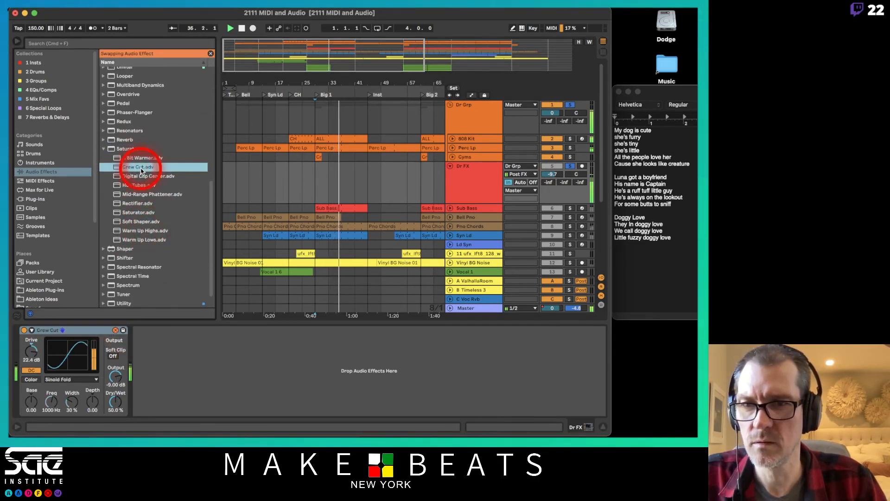
{"action": "left_click", "coordinate": [142, 178]}
{"action": "left_click", "coordinate": [141, 185]}
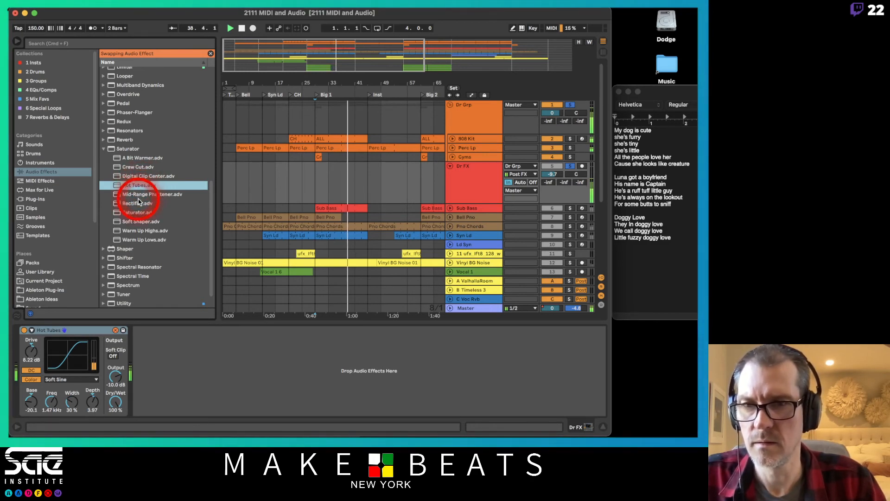
{"action": "left_click", "coordinate": [139, 203]}
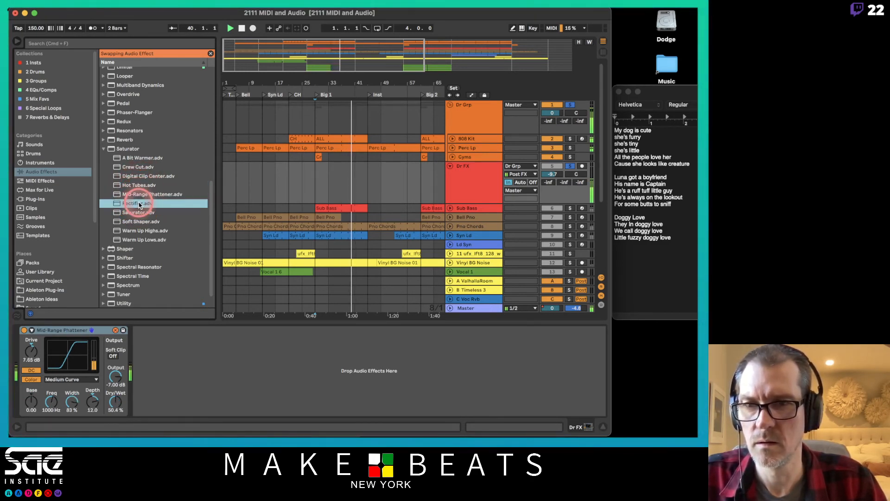
{"action": "left_click_drag", "start_coordinate": [552, 174], "coordinate": [558, 174]}
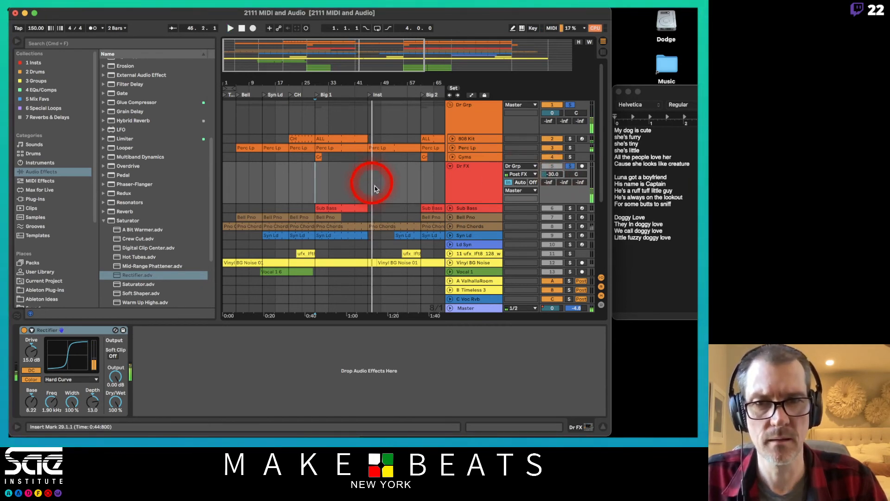
- Move the Perc Lp track out of Dr Grp to just above Dr FX, and set the Dr FX volume to -20.6 dB during playback
{"action": "left_click", "coordinate": [473, 148]}
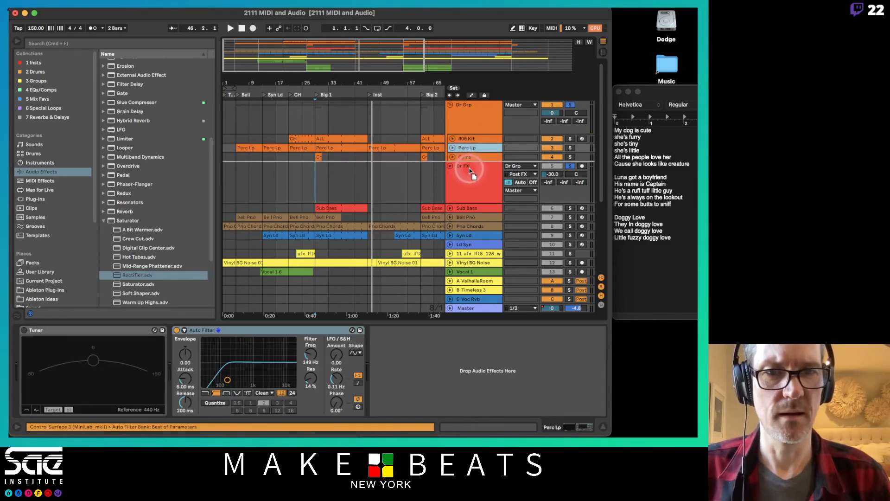
{"action": "left_click_drag", "start_coordinate": [470, 174], "coordinate": [470, 174]}
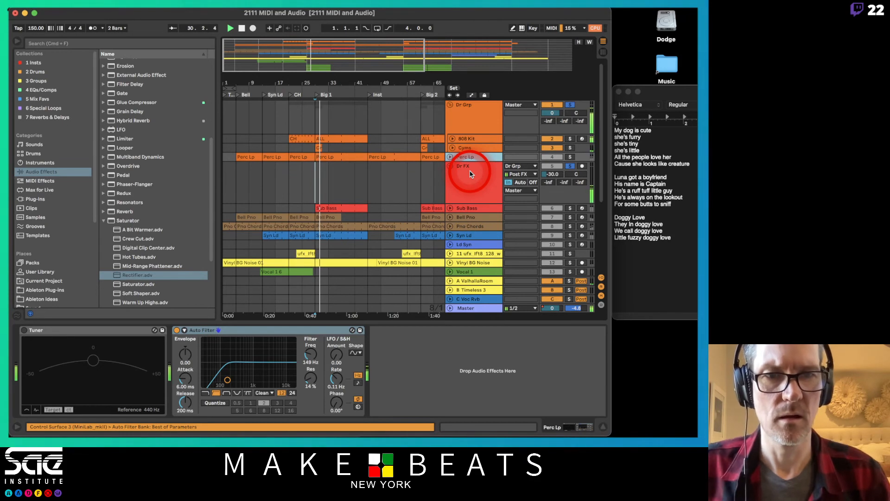
{"action": "left_click_drag", "start_coordinate": [549, 174], "coordinate": [549, 174]}
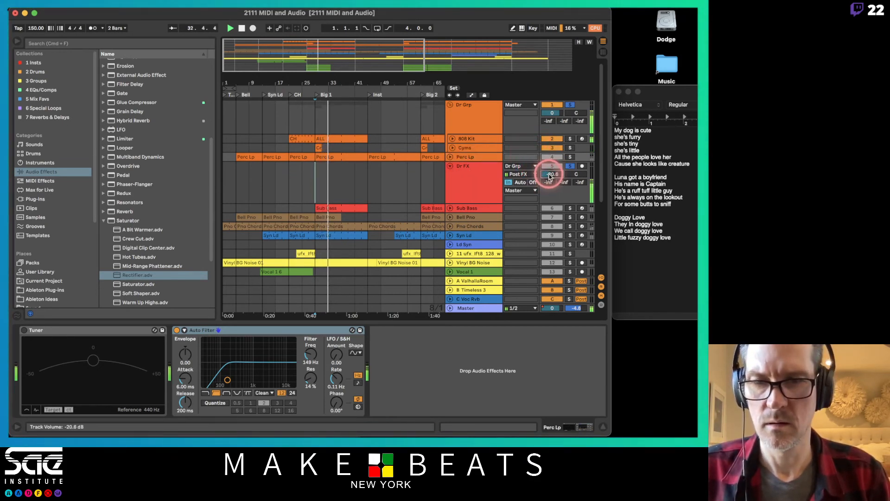
- On the Dr FX track's Rectifier saturator, set the Base to 6.86 and the colour Freq to 2.53 kHz
{"action": "left_click", "coordinate": [488, 177]}
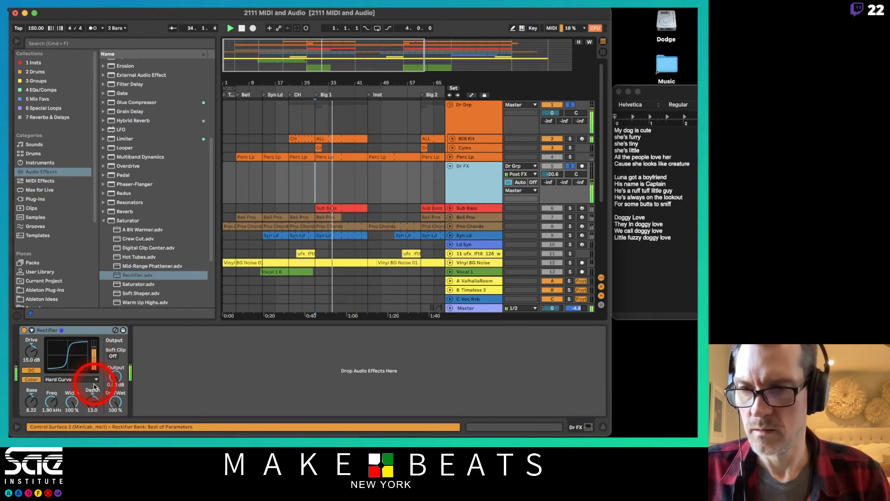
{"action": "mouse_move", "coordinate": [32, 399]}
{"action": "left_mouse_down"}
{"action": "mouse_move", "coordinate": [33, 416]}
{"action": "mouse_move", "coordinate": [32, 404]}
{"action": "left_mouse_up"}
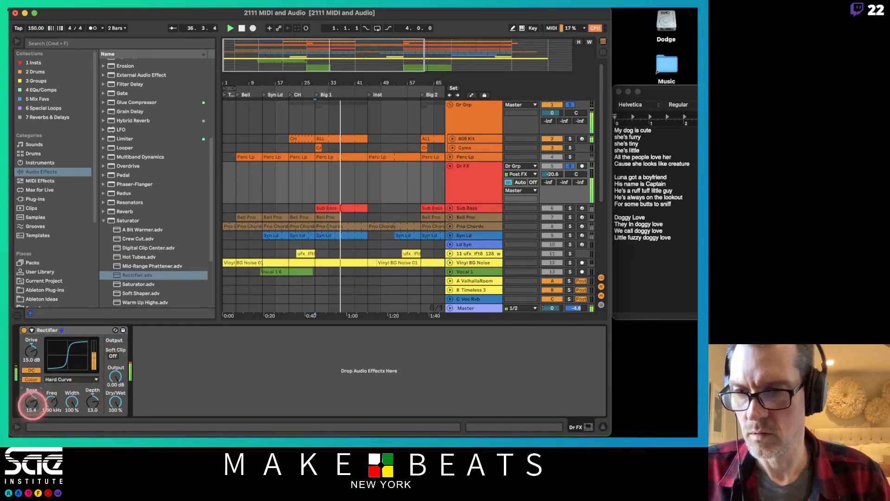
{"action": "left_click_drag", "start_coordinate": [52, 402], "coordinate": [52, 412]}
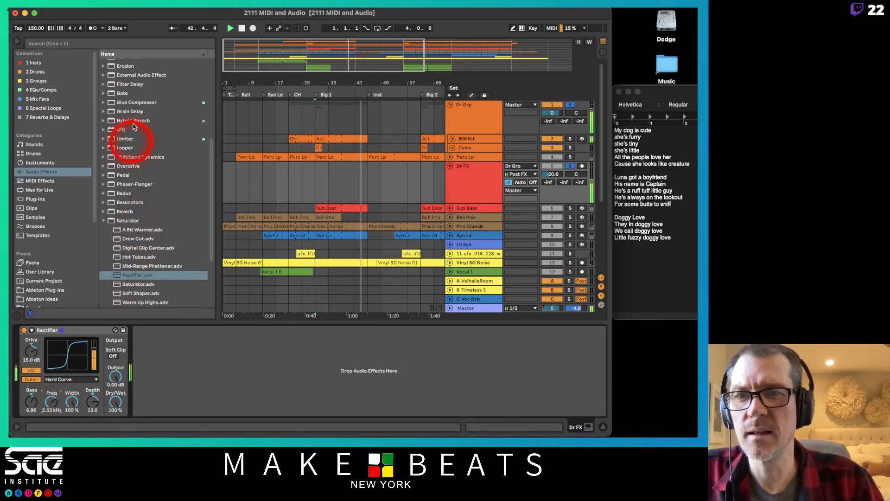
- Find EQ Eight among the audio effects and add it after the Rectifier on the Dr FX track
{"action": "scroll", "coordinate": [130, 116], "scroll_direction": "up", "scroll_amount": 6}
{"action": "left_click", "coordinate": [130, 90]}
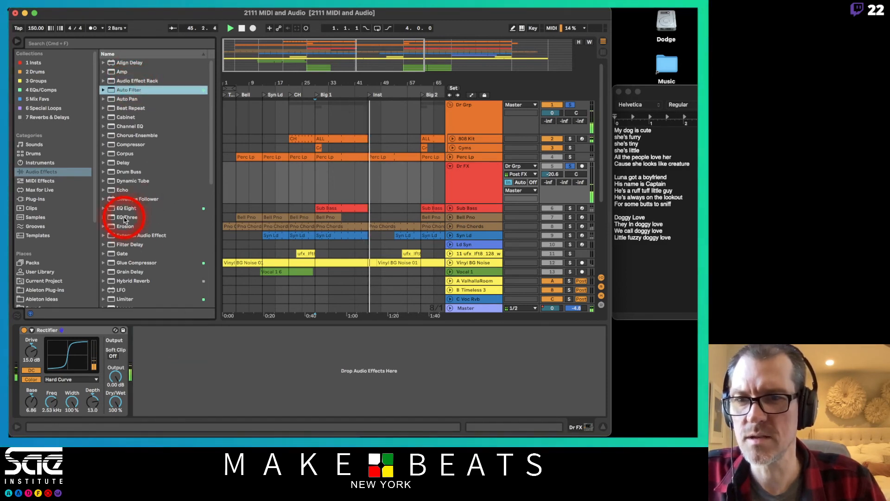
{"action": "left_click_drag", "start_coordinate": [125, 209], "coordinate": [155, 347]}
- Loop the 16-bar ALL clip of the 808 Kit from bar 29 and play it
{"action": "left_click", "coordinate": [319, 131]}
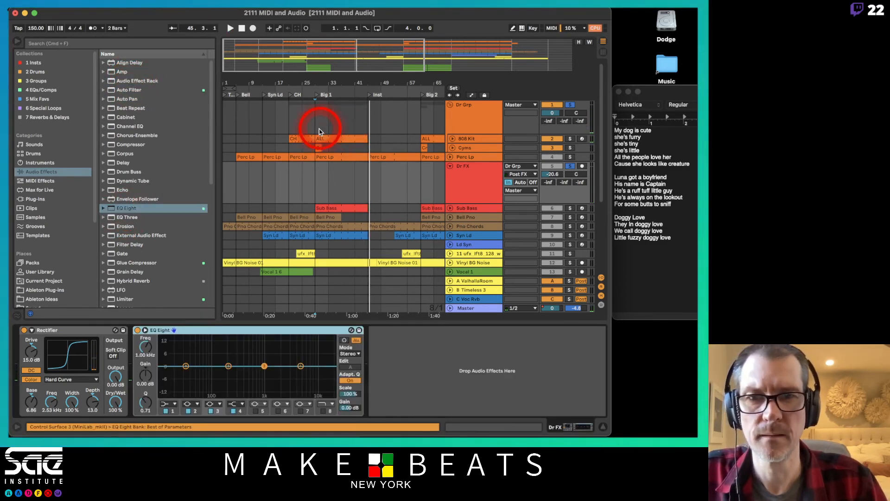
{"action": "left_click", "coordinate": [319, 138]}
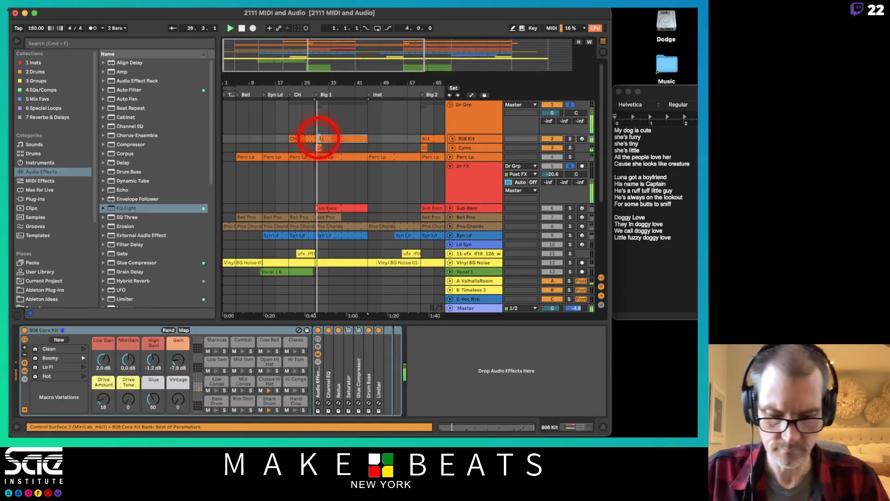
{"action": "key", "text": "super+l"}
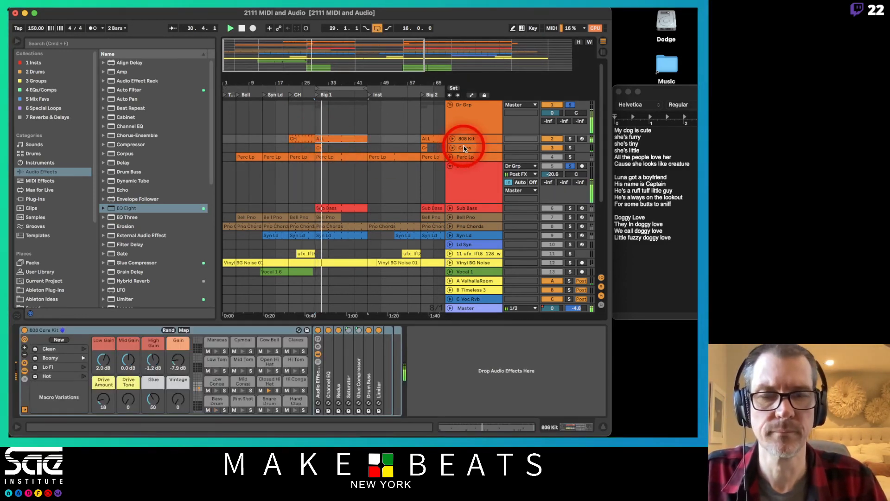
- Change band 4 of the EQ Eight on Dr FX to a low-pass filter
{"action": "left_click", "coordinate": [318, 189]}
{"action": "mouse_move", "coordinate": [301, 366]}
{"action": "left_mouse_down"}
{"action": "mouse_move", "coordinate": [280, 379]}
{"action": "mouse_move", "coordinate": [291, 377]}
{"action": "left_mouse_up"}
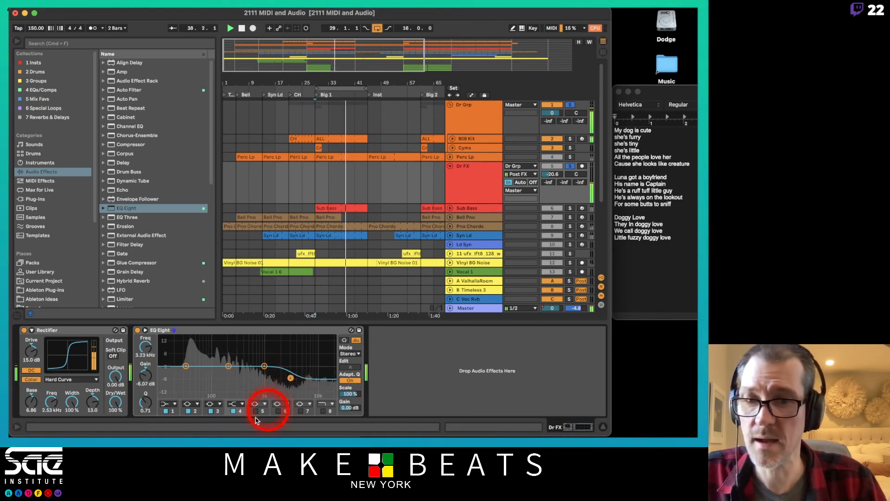
{"action": "left_click", "coordinate": [237, 404]}
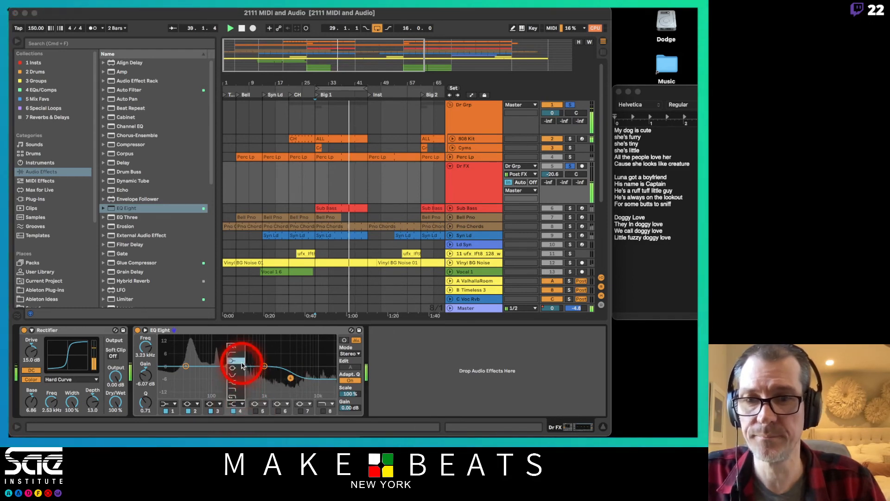
{"action": "left_click", "coordinate": [236, 390]}
- Tune the EQ's low-pass band to 5.74 kHz with Q 0.82, auditioning EQ Eight before the Rectifier and moving it back behind it
{"action": "left_click_drag", "start_coordinate": [289, 372], "coordinate": [50, 336]}
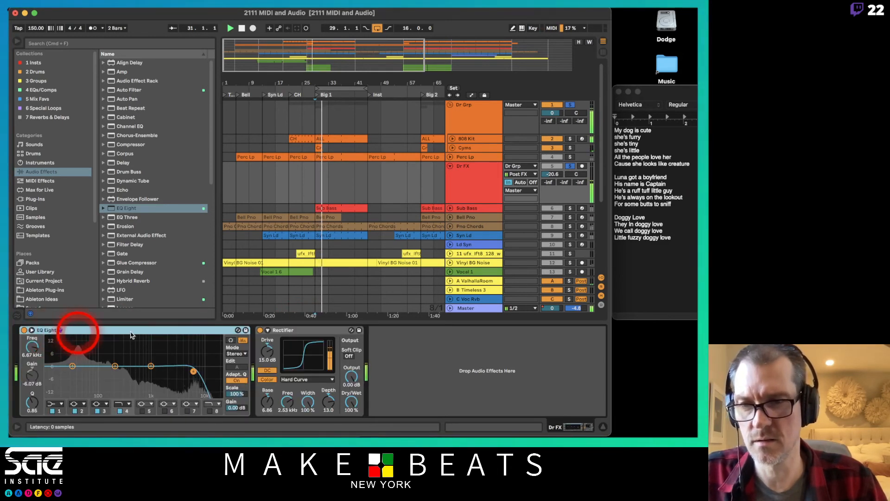
{"action": "mouse_move", "coordinate": [191, 370]}
{"action": "left_mouse_down"}
{"action": "mouse_move", "coordinate": [173, 370]}
{"action": "mouse_move", "coordinate": [205, 371]}
{"action": "mouse_move", "coordinate": [190, 372]}
{"action": "left_mouse_up"}
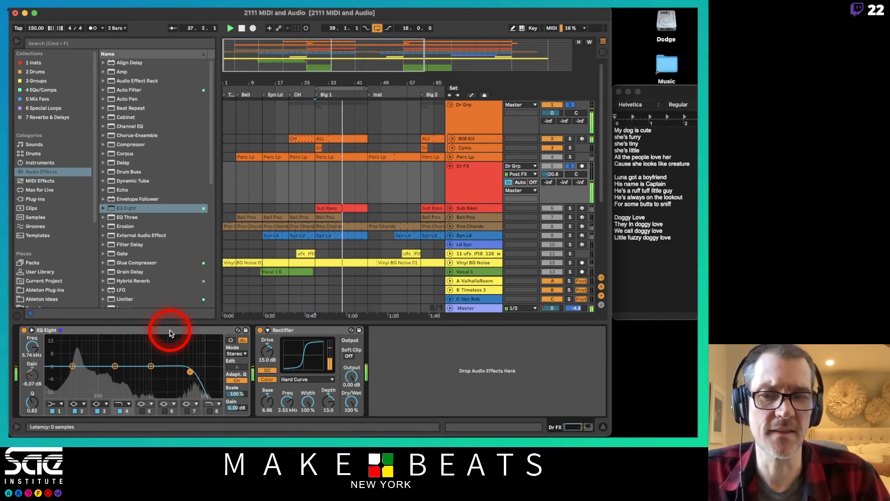
{"action": "left_click_drag", "start_coordinate": [167, 328], "coordinate": [429, 348]}
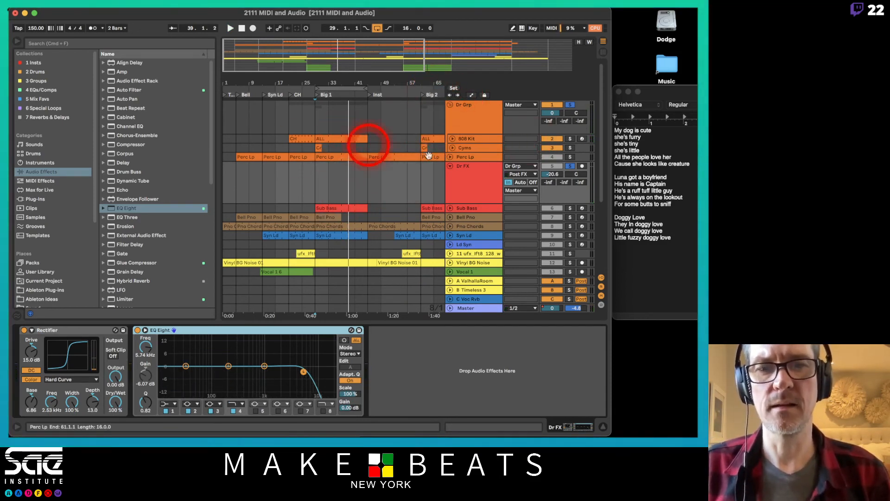
- Insert a new audio track directly below Dr FX and name it Dr Dist Bnc
{"action": "left_click", "coordinate": [463, 180]}
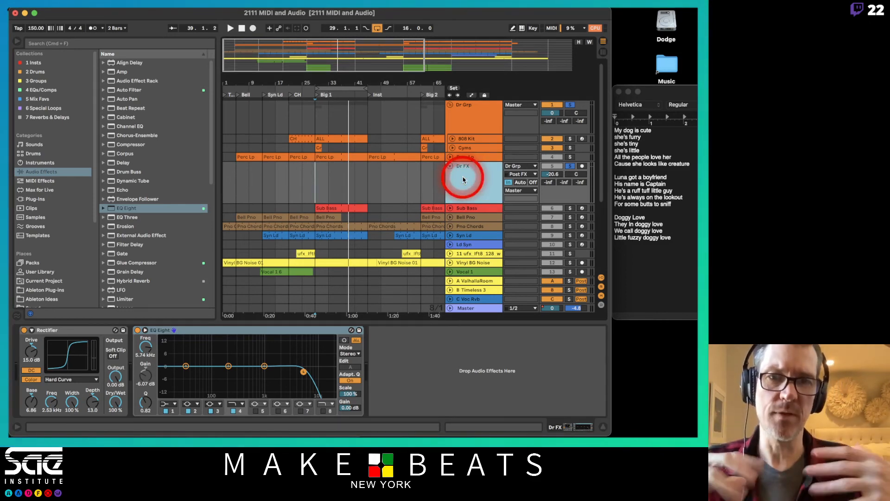
{"action": "key", "text": "super+t"}
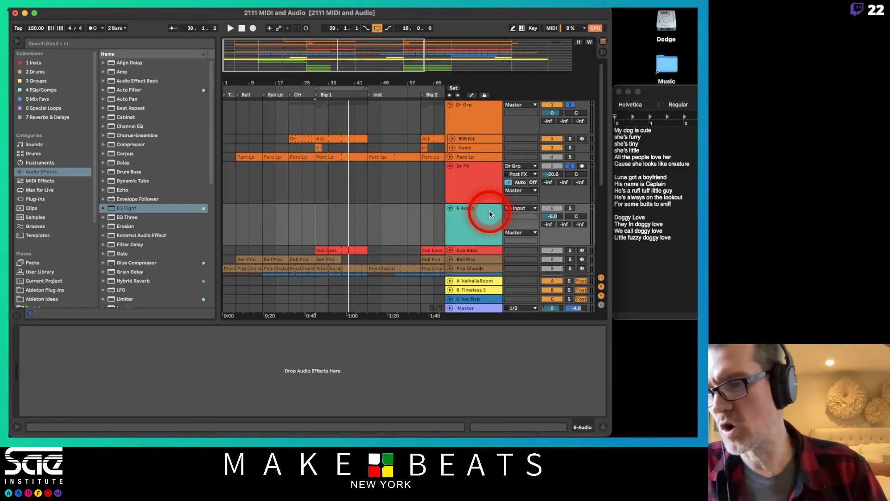
{"action": "left_click", "coordinate": [467, 175]}
{"action": "left_click", "coordinate": [470, 230]}
{"action": "left_click", "coordinate": [476, 191]}
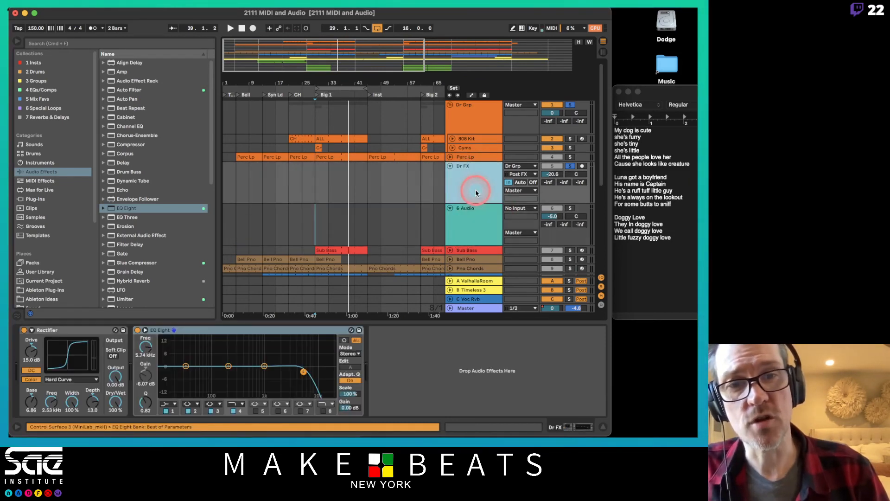
{"action": "left_click", "coordinate": [477, 218]}
{"action": "left_click", "coordinate": [476, 192]}
{"action": "left_click", "coordinate": [476, 226]}
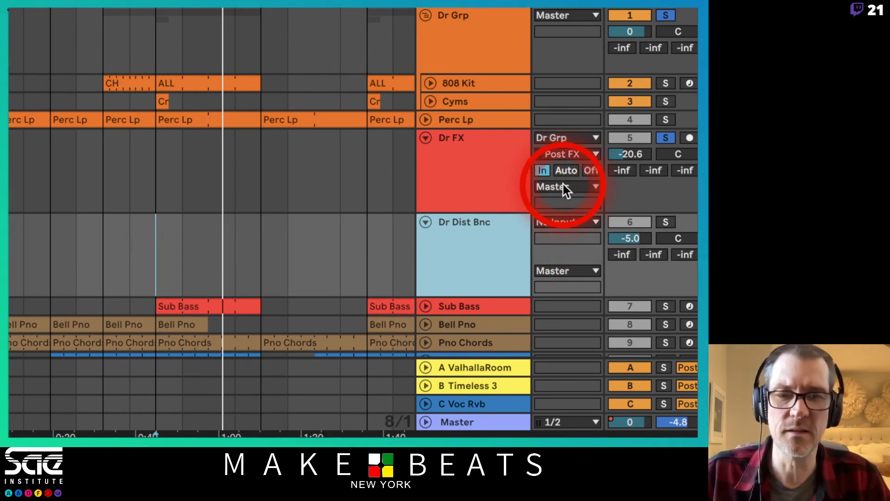
- Set the Dr Dist Bnc input to Dr FX, Post FX, and arm the track for recording
{"action": "left_click", "coordinate": [563, 223]}
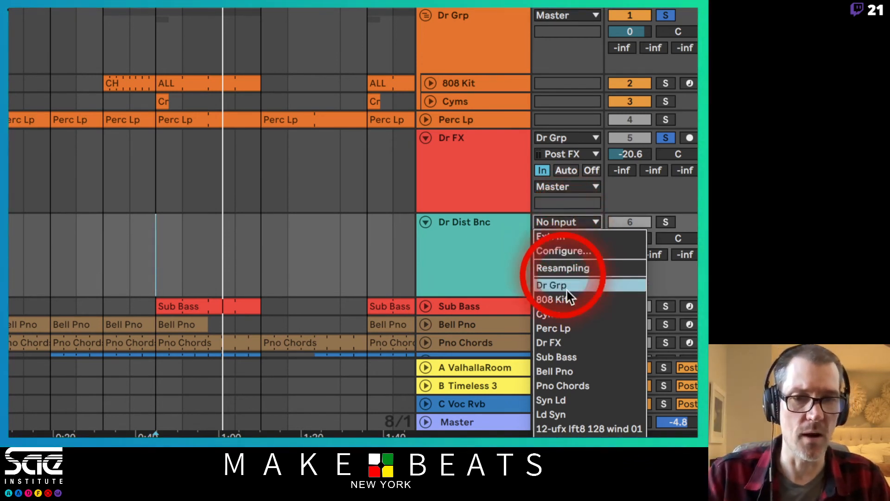
{"action": "left_click", "coordinate": [558, 343]}
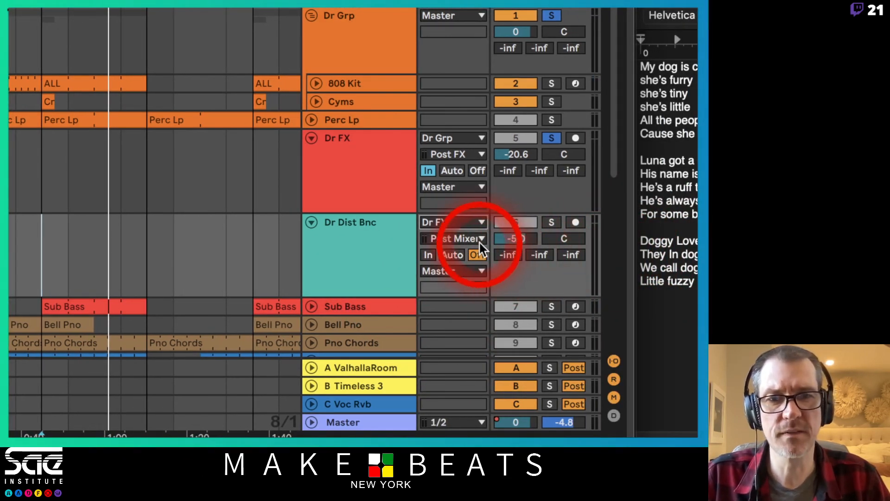
{"action": "left_click", "coordinate": [593, 240]}
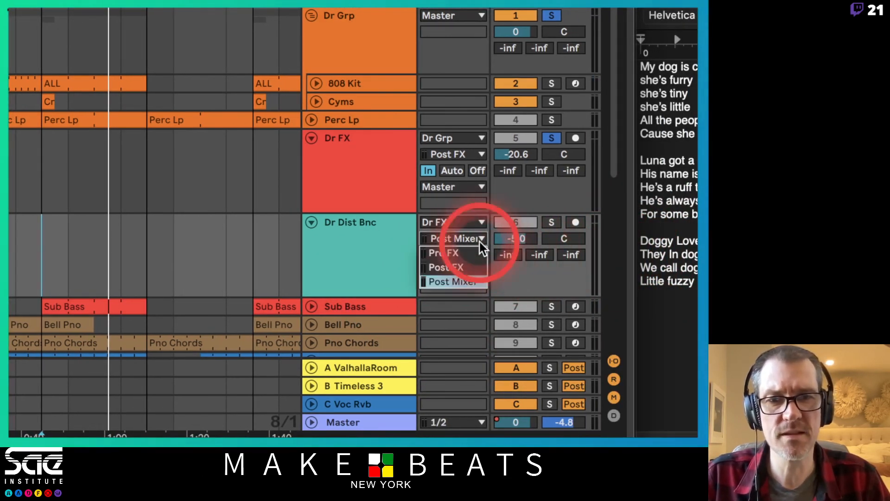
{"action": "left_click", "coordinate": [453, 267]}
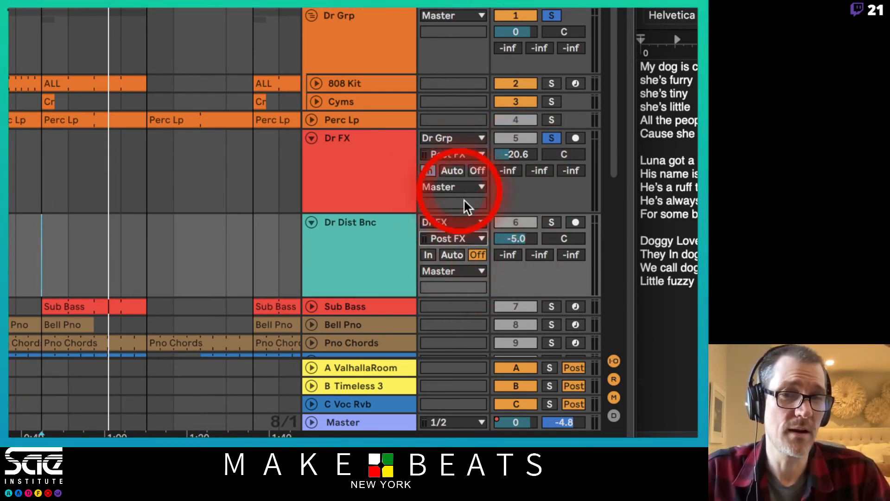
{"action": "left_click", "coordinate": [575, 223]}
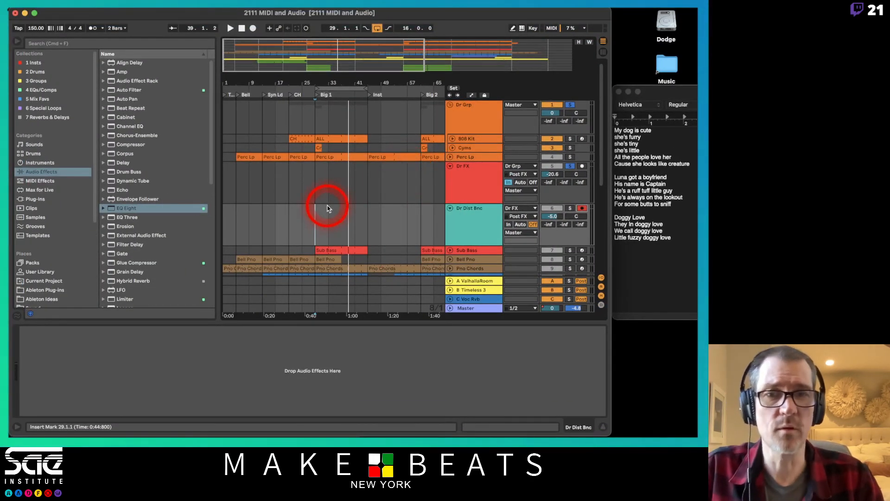
- Turn off the loop and record the Dr FX output onto Dr Dist Bnc from bar 29 until just past bar 45
{"action": "left_click", "coordinate": [378, 29]}
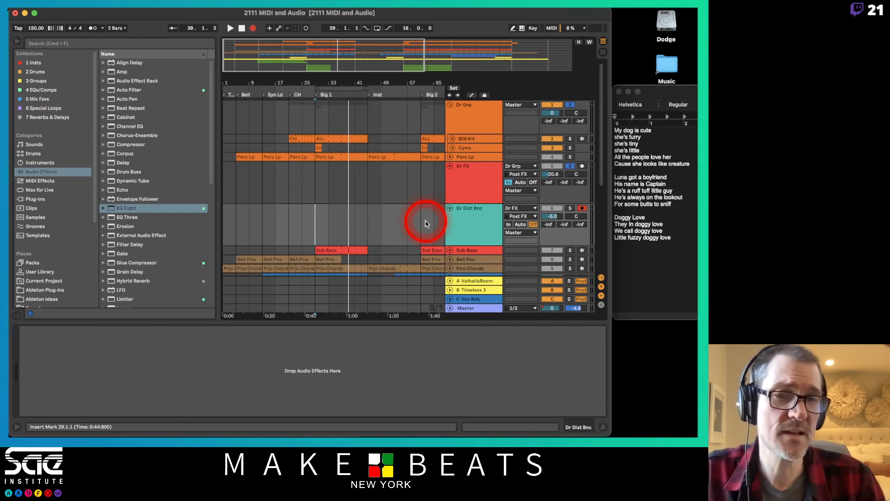
{"action": "key", "text": "space"}
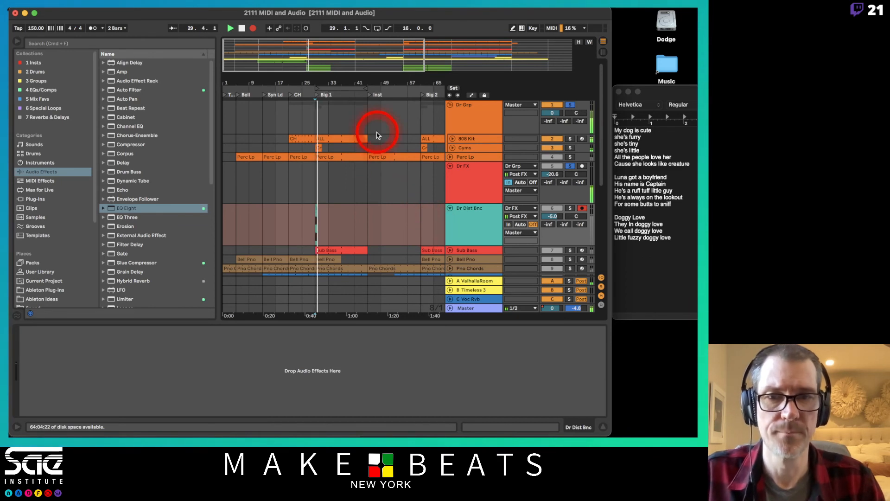
{"action": "left_click_drag", "start_coordinate": [328, 79], "coordinate": [326, 79]}
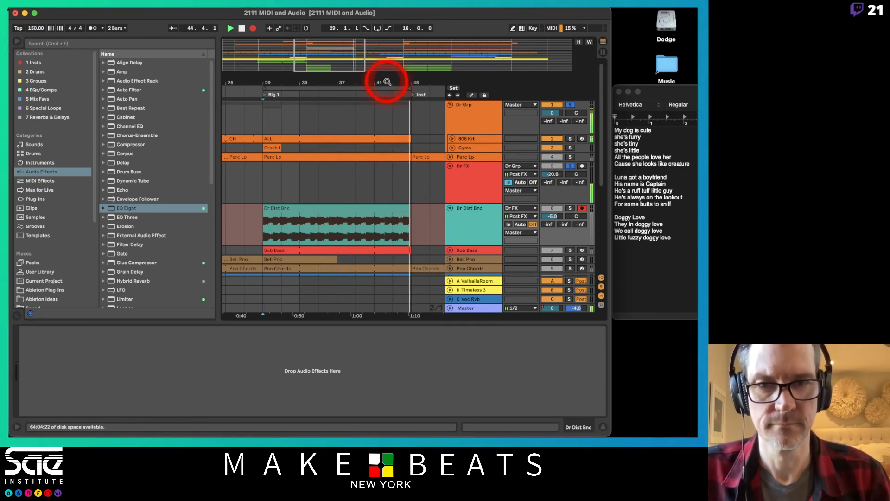
{"action": "key", "text": "F9"}
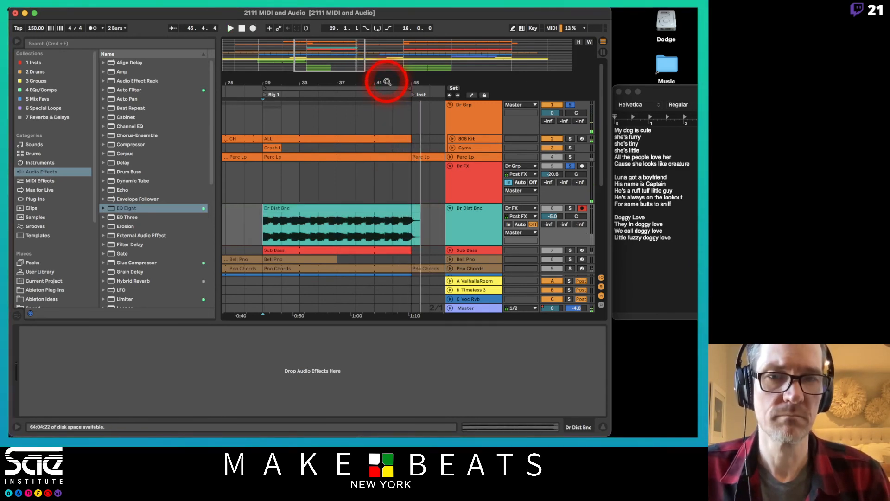
{"action": "left_click_drag", "start_coordinate": [387, 82], "coordinate": [414, 125]}
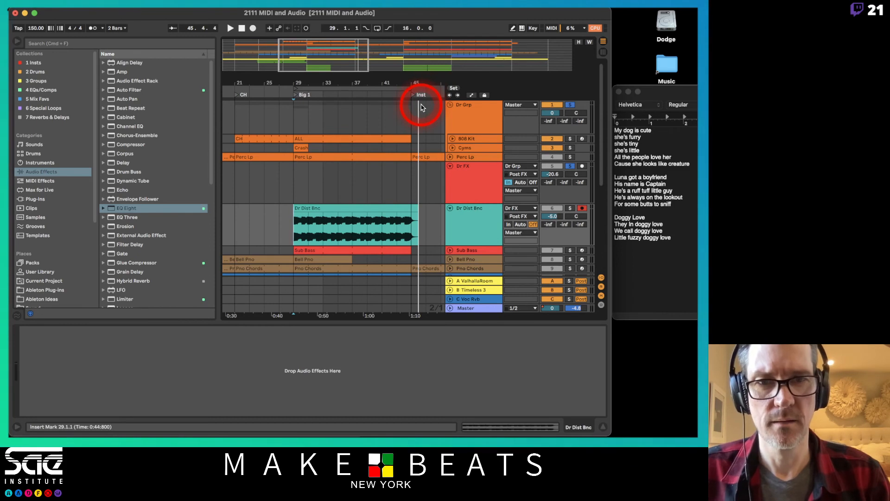
- Examine the 808 Kit's bass drum pad and the Sub Bass instrument, playing briefly from bar 29
{"action": "left_click", "coordinate": [452, 139]}
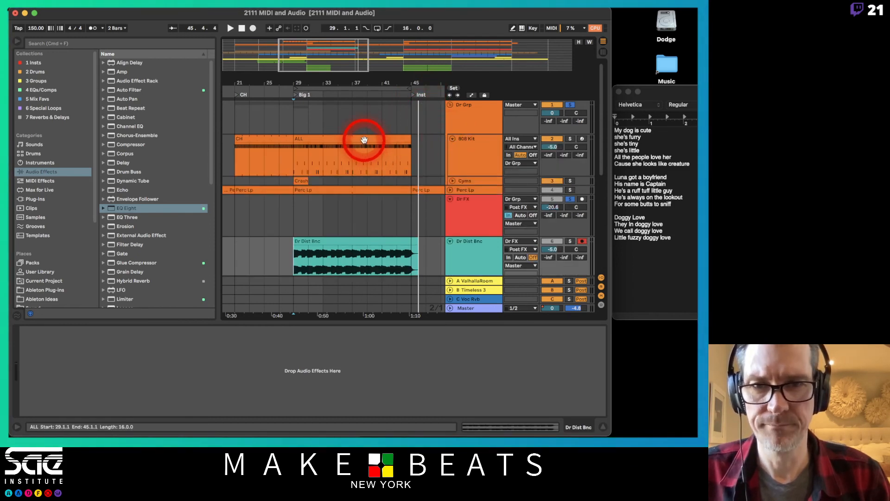
{"action": "left_click", "coordinate": [475, 138]}
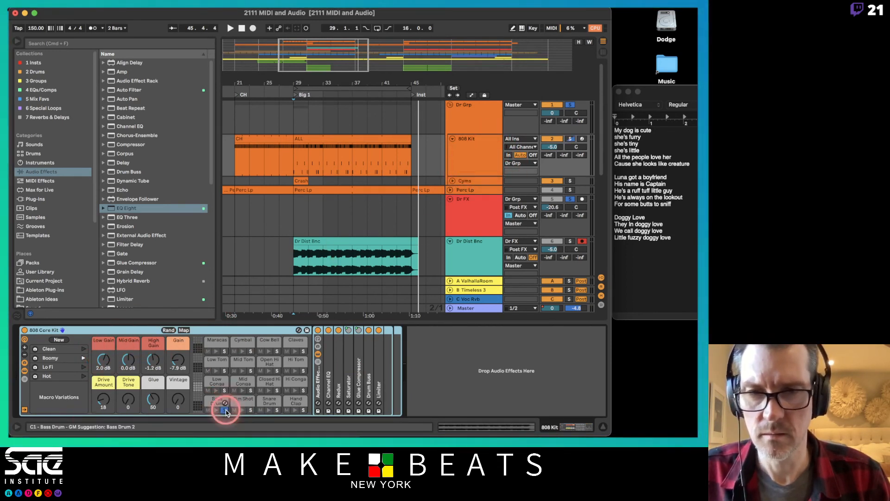
{"action": "left_click", "coordinate": [451, 139]}
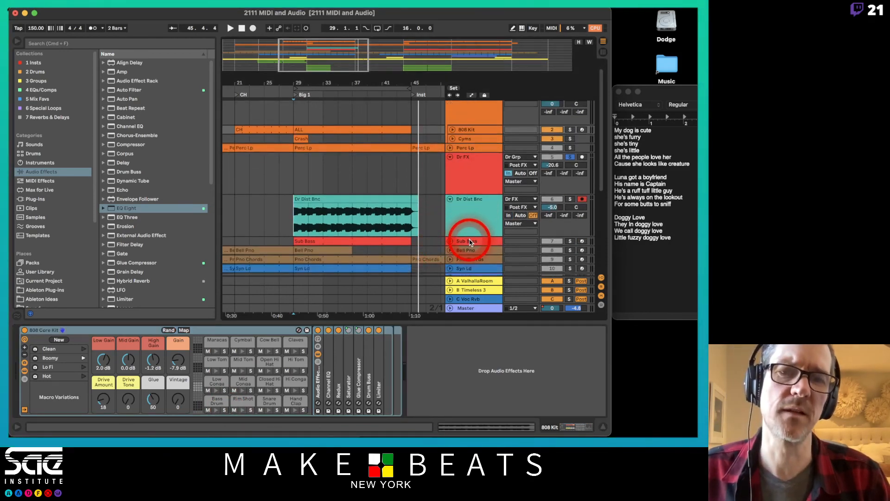
{"action": "left_click", "coordinate": [469, 242]}
{"action": "key", "text": "space"}
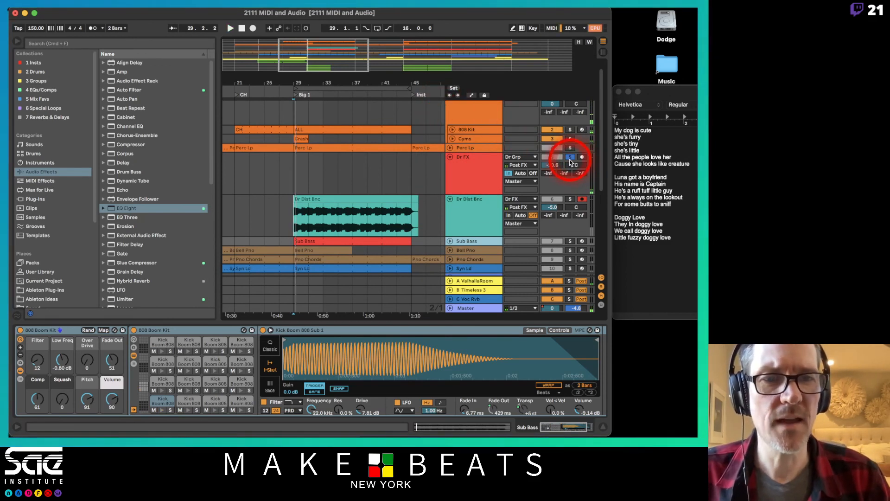
- Deactivate the Dr FX track and take both Dr FX and Dr Grp out of solo
{"action": "left_click", "coordinate": [489, 161]}
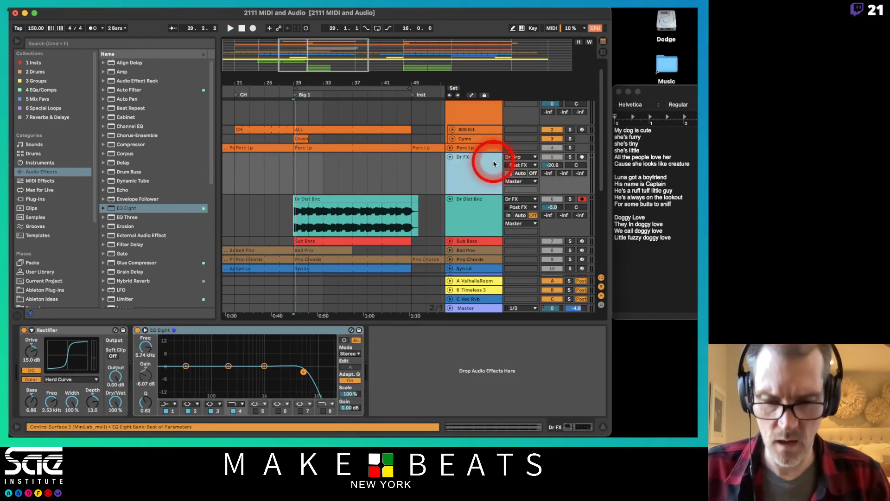
{"action": "left_click", "coordinate": [555, 157]}
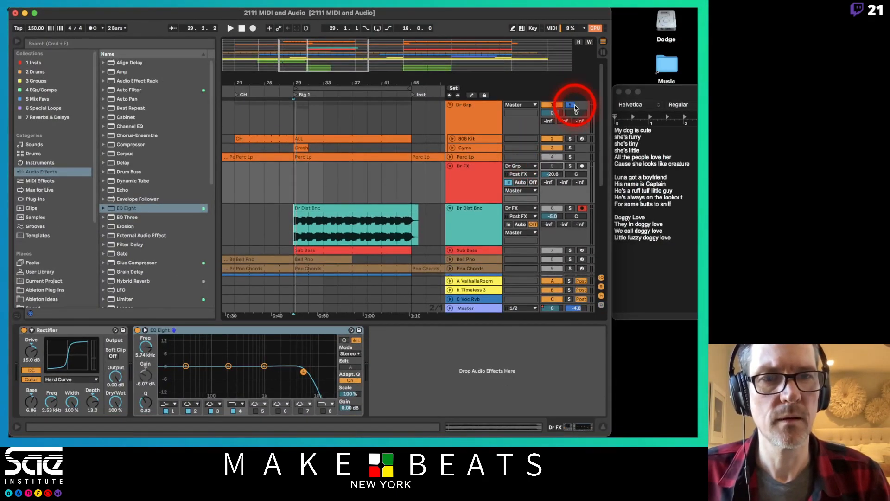
{"action": "left_click", "coordinate": [571, 104]}
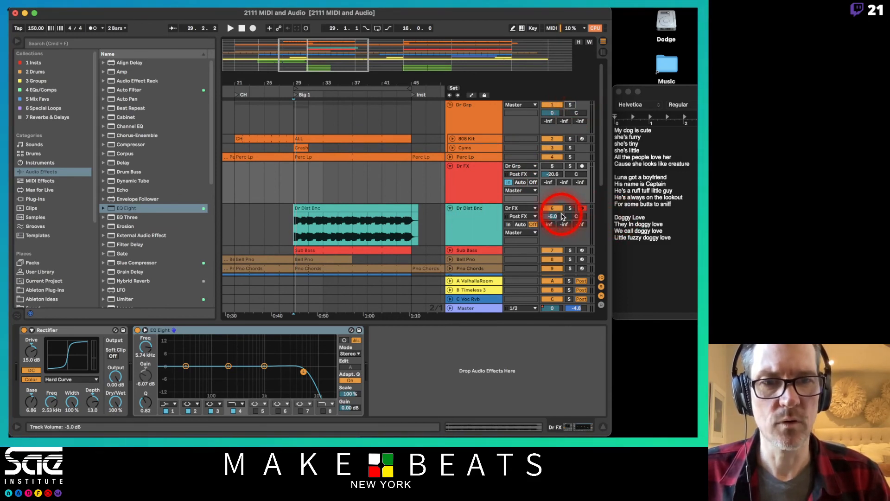
- Lower the Dr Dist Bnc volume to -18.8 dB, solo it together with Dr Grp, and start playback from bar 29
{"action": "left_click", "coordinate": [553, 217]}
{"action": "left_click_drag", "start_coordinate": [552, 218], "coordinate": [553, 217]}
{"action": "left_click", "coordinate": [571, 107]}
{"action": "left_click", "coordinate": [570, 208]}
{"action": "key", "text": "space"}
- Add Sub Bass to the soloed drum tracks and replay the section from bar 29
{"action": "left_click", "coordinate": [570, 250]}
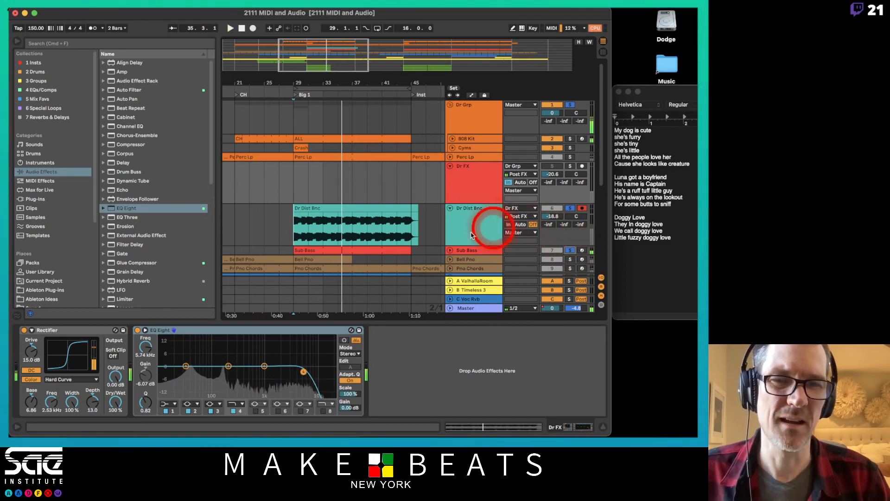
{"action": "left_click", "coordinate": [556, 252]}
{"action": "key", "text": "space"}
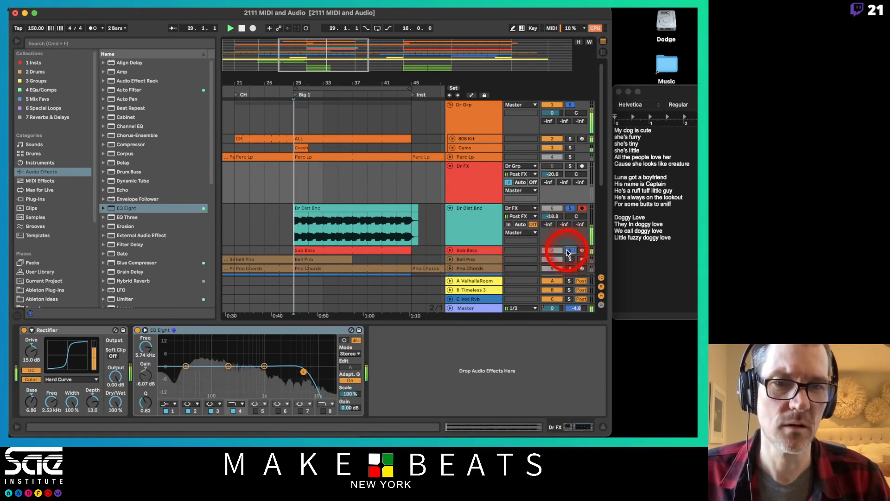
- Add a high-pass Auto Filter at 344 Hz to Dr Dist Bnc with Sub Bass unsoloed, and solo Sub Bass again during playback
{"action": "left_click", "coordinate": [568, 251]}
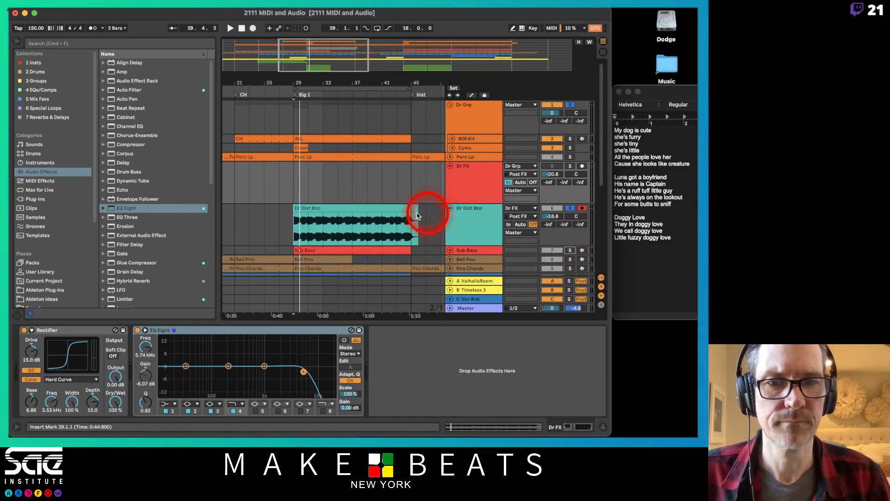
{"action": "left_click", "coordinate": [389, 208]}
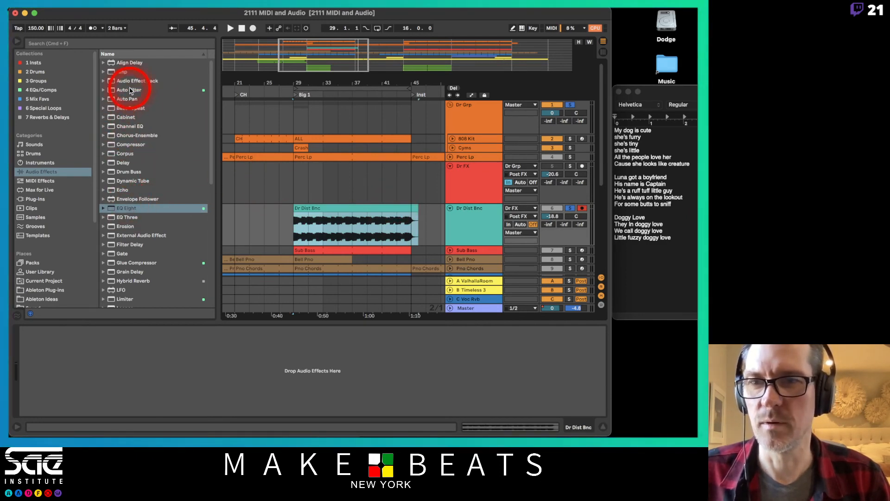
{"action": "left_click_drag", "start_coordinate": [128, 90], "coordinate": [273, 225]}
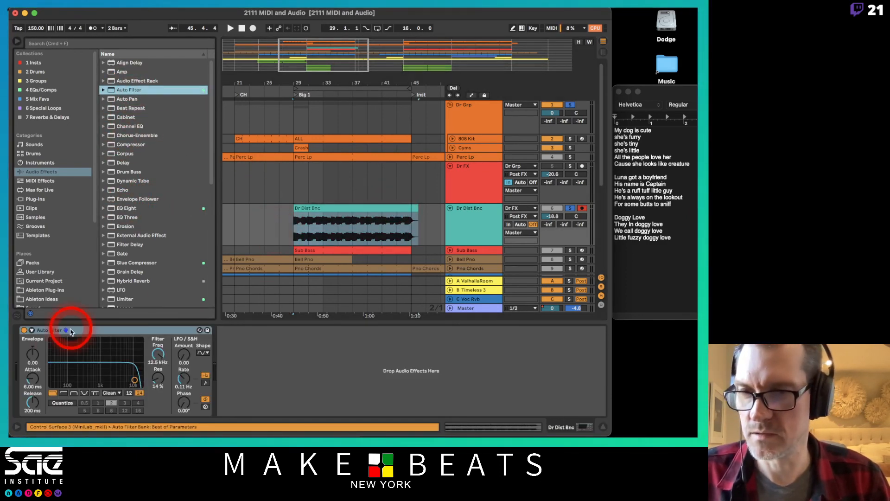
{"action": "left_click", "coordinate": [63, 393]}
{"action": "left_click_drag", "start_coordinate": [155, 356], "coordinate": [157, 351]}
{"action": "key", "text": "space"}
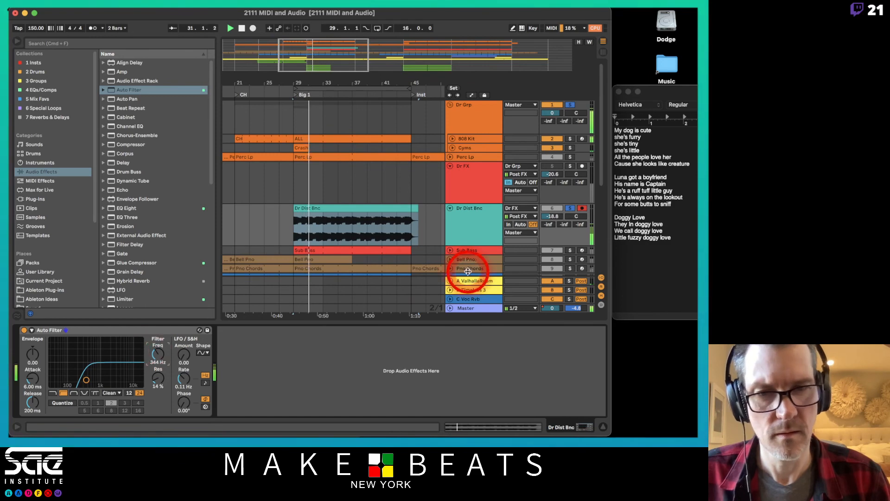
{"action": "left_click", "coordinate": [461, 250]}
{"action": "left_click", "coordinate": [570, 250]}
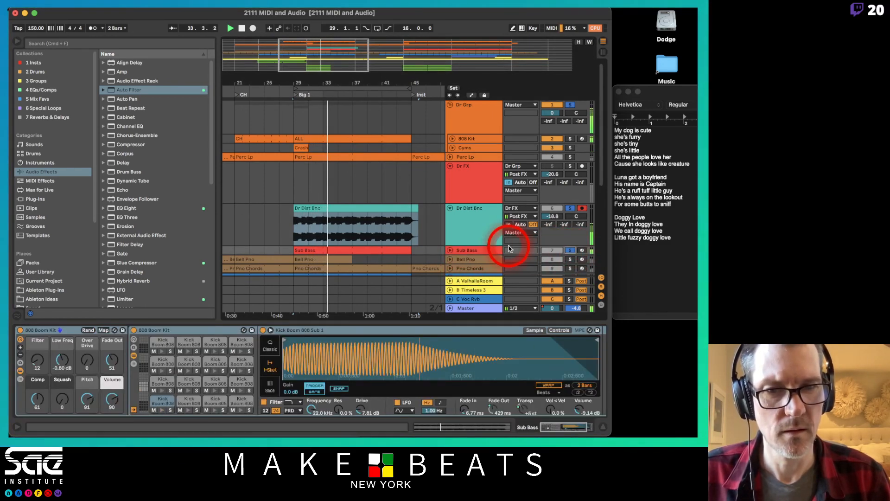
- Transpose the Dr Dist Bnc clip up 1 semitone and set its warp mode to Complex, trying +2 semitones for comparison
{"action": "double_click", "coordinate": [375, 209]}
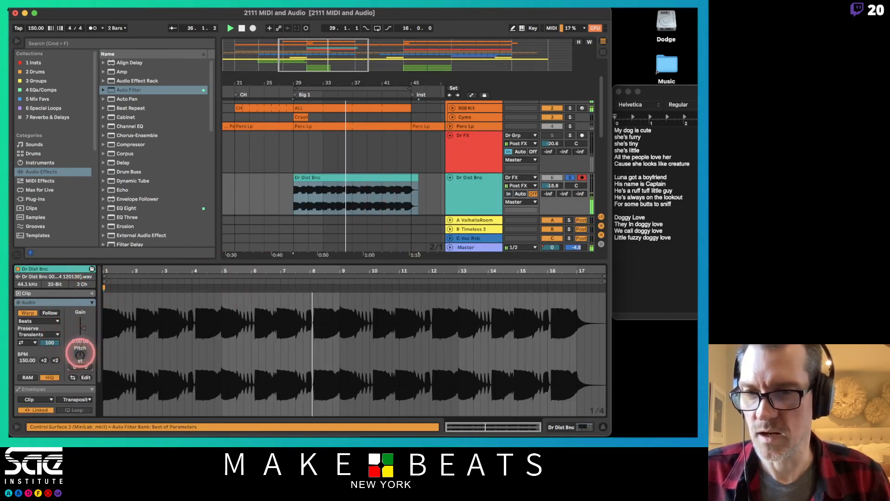
{"action": "left_click", "coordinate": [80, 354]}
{"action": "key", "text": "Up"}
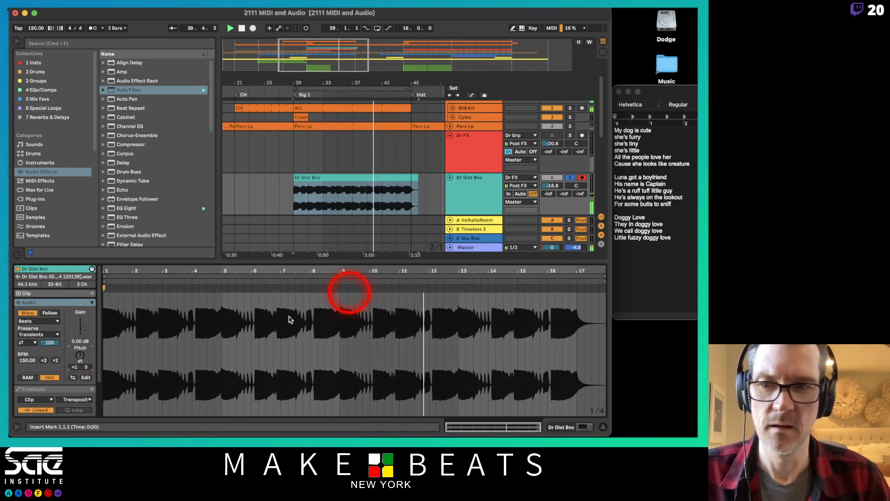
{"action": "left_click", "coordinate": [39, 321]}
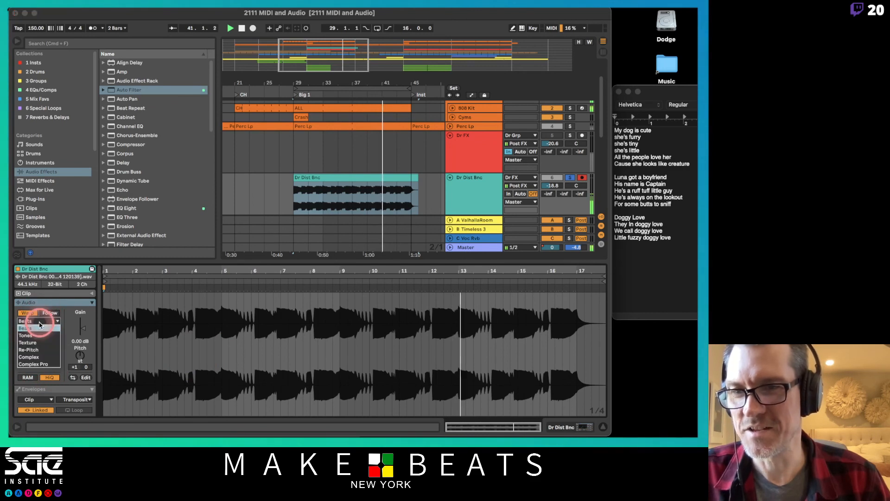
{"action": "left_click", "coordinate": [46, 357]}
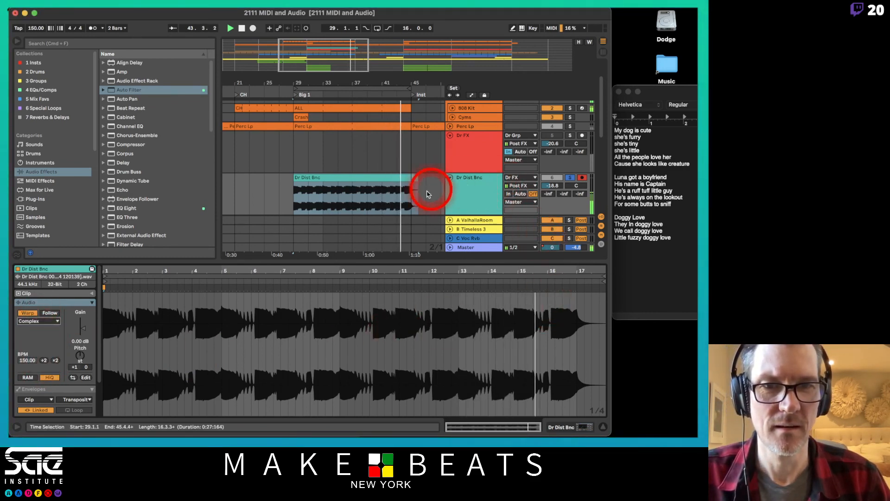
{"action": "left_click_drag", "start_coordinate": [80, 355], "coordinate": [80, 352]}
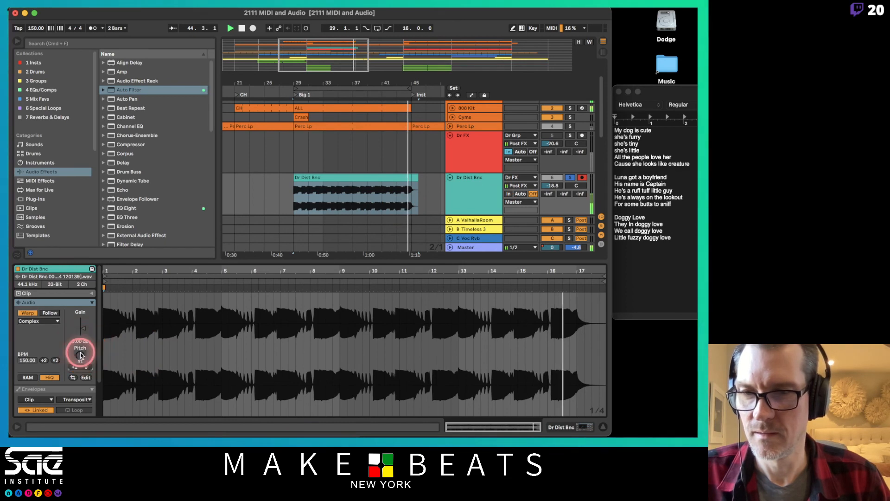
{"action": "left_click", "coordinate": [155, 354]}
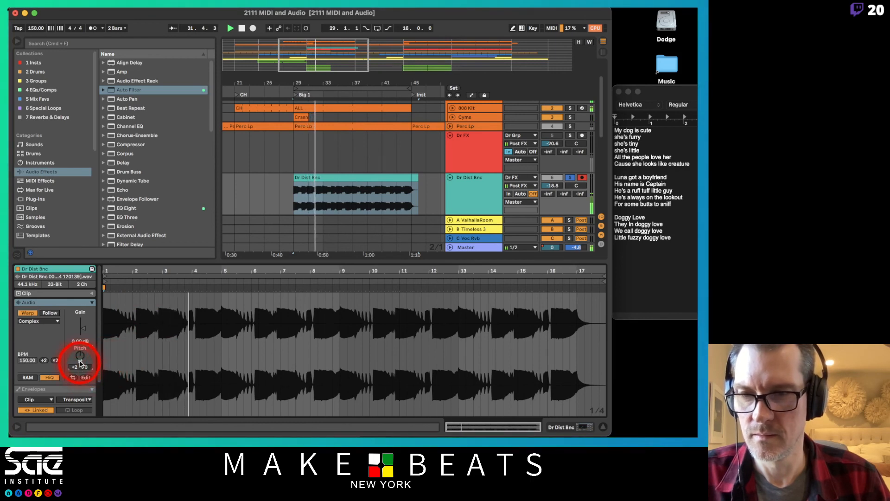
{"action": "left_click_drag", "start_coordinate": [80, 357], "coordinate": [81, 361]}
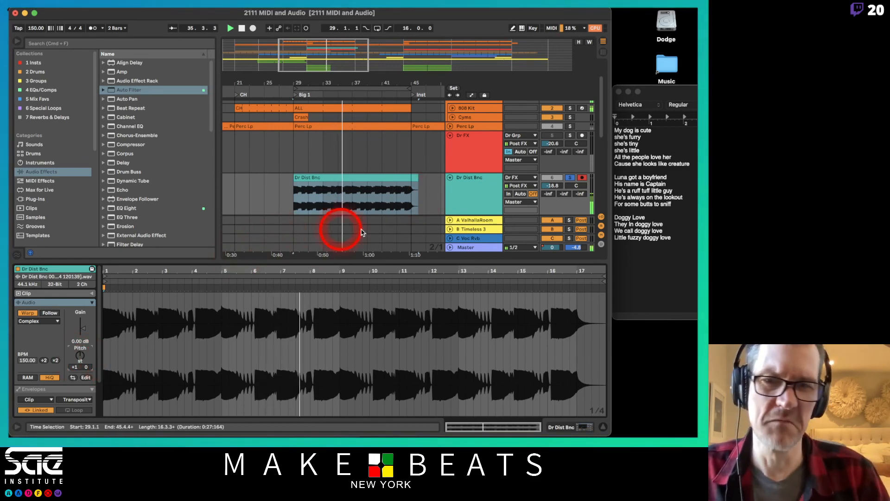
- Take Dr Grp, Dr Dist Bnc and Sub Bass out of solo, and lower the Dr Dist Bnc volume to -24.6 dB in the full mix
{"action": "key", "text": "space"}
{"action": "left_click", "coordinate": [569, 178]}
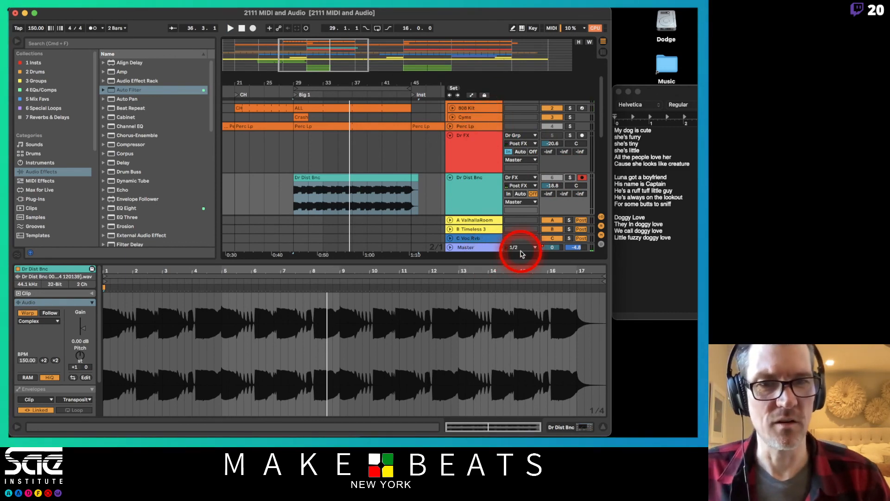
{"action": "left_click_drag", "start_coordinate": [521, 259], "coordinate": [525, 331]}
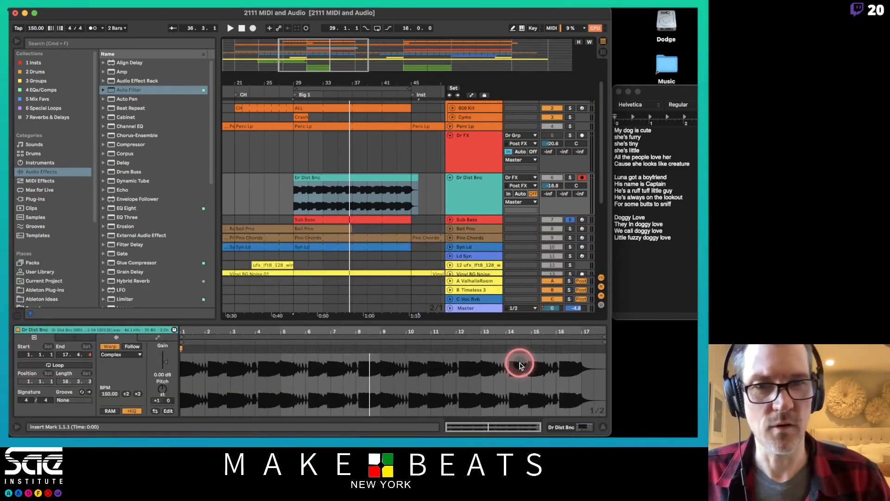
{"action": "left_click", "coordinate": [570, 220]}
{"action": "scroll", "coordinate": [571, 225], "scroll_direction": "up", "scroll_amount": 2}
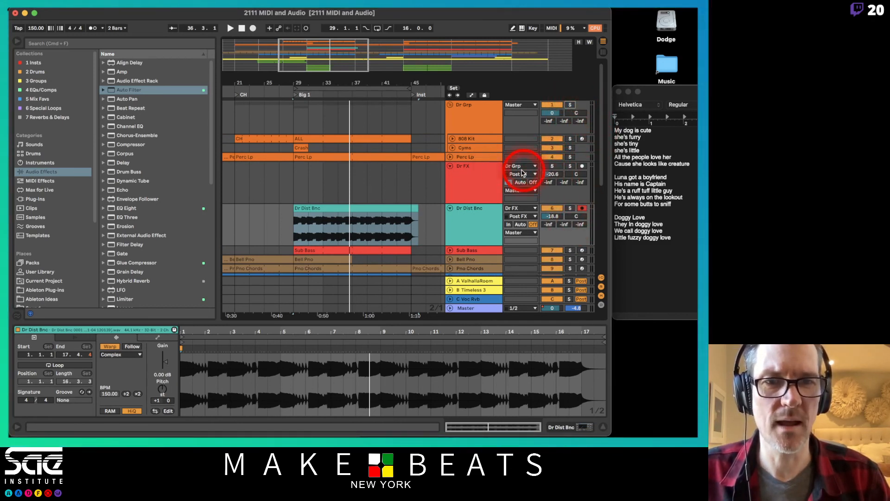
{"action": "key", "text": "space"}
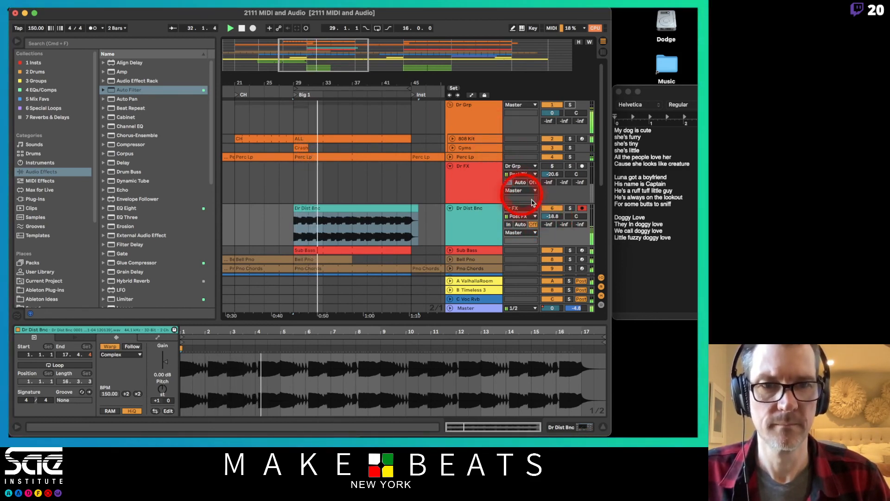
{"action": "mouse_move", "coordinate": [549, 218]}
{"action": "left_mouse_down"}
{"action": "mouse_move", "coordinate": [551, 229]}
{"action": "mouse_move", "coordinate": [552, 220]}
{"action": "left_mouse_up"}
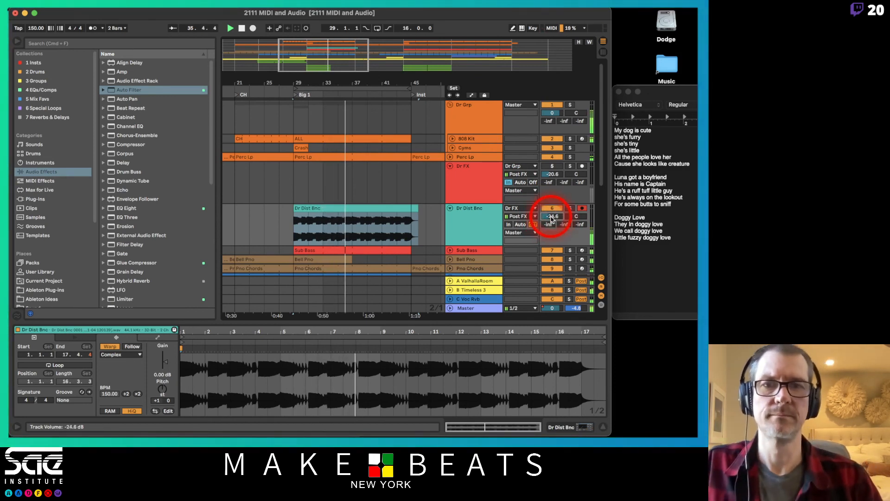
- Delete the Dr FX track from the arrangement
{"action": "left_click_drag", "start_coordinate": [351, 79], "coordinate": [349, 24]}
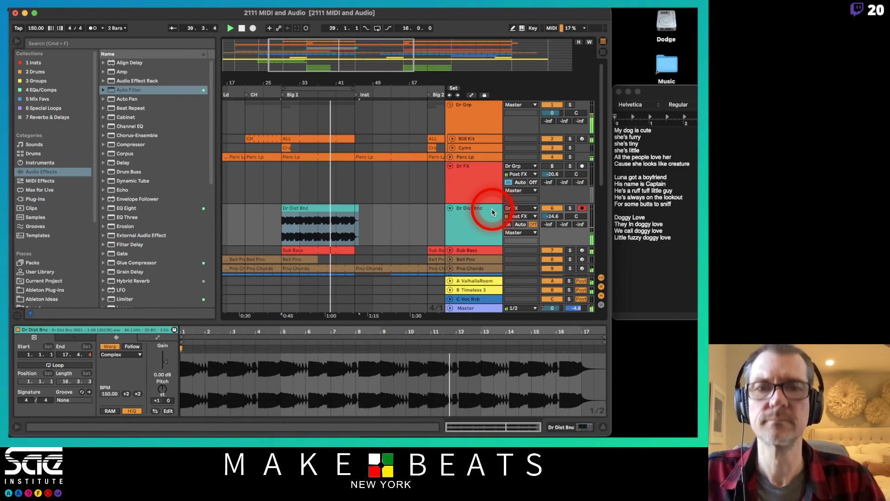
{"action": "left_click", "coordinate": [477, 176]}
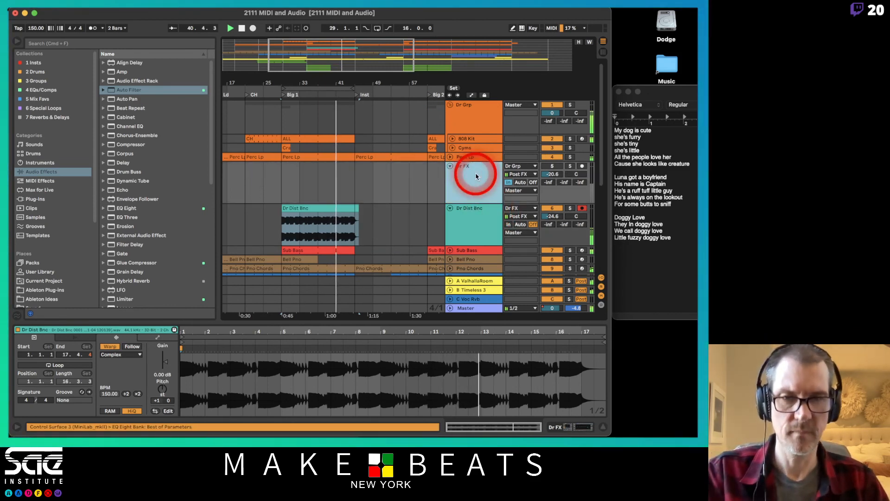
{"action": "key", "text": "super+shift+g"}
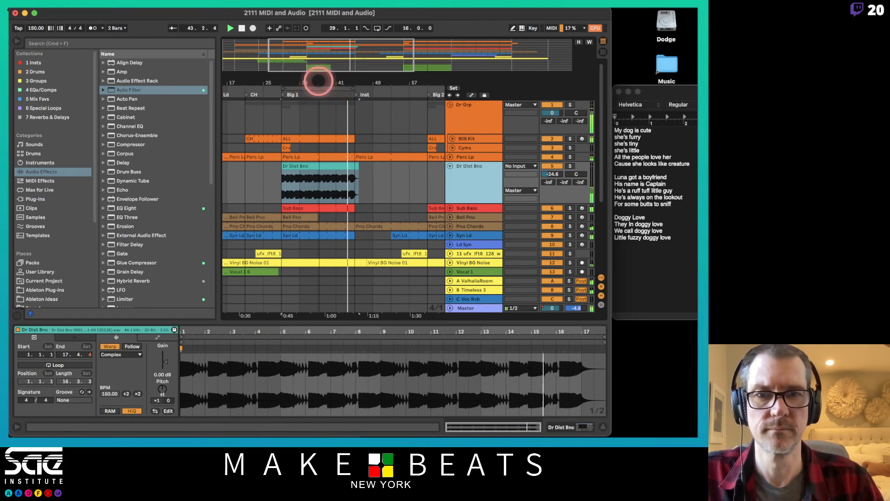
- Color the Dr Dist Bnc track orange like the drum group and assign the track color to its clips
{"action": "left_click_drag", "start_coordinate": [319, 81], "coordinate": [318, 78]}
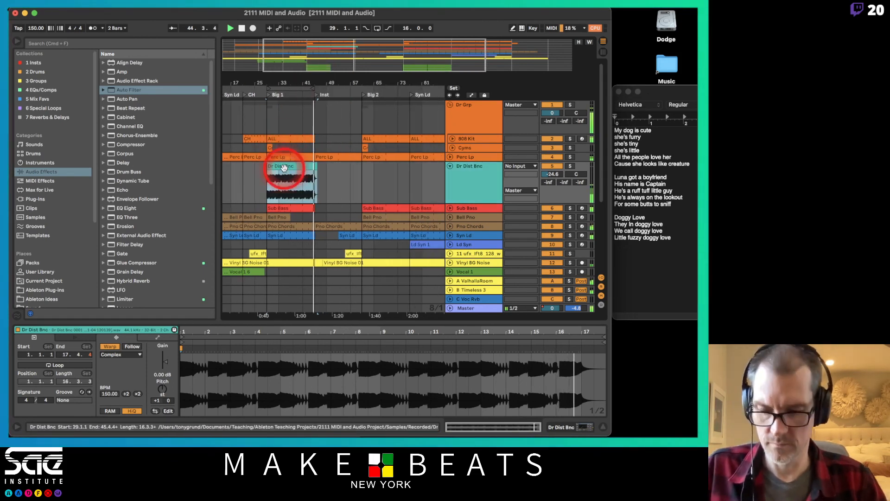
{"action": "right_click", "coordinate": [469, 167]}
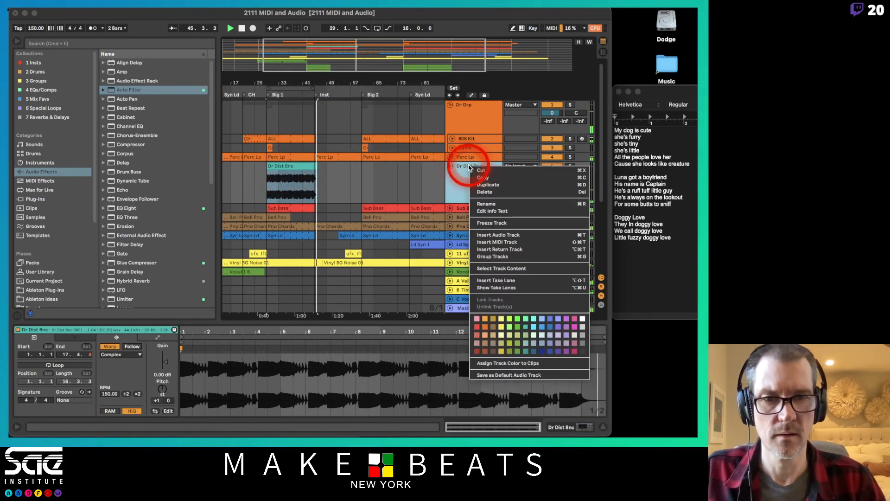
{"action": "left_click", "coordinate": [485, 329]}
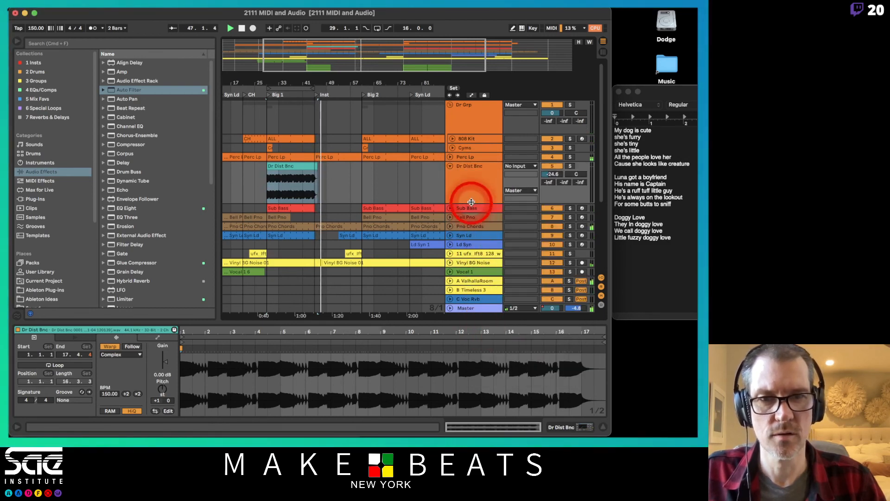
{"action": "right_click", "coordinate": [474, 180]}
{"action": "left_click", "coordinate": [517, 370]}
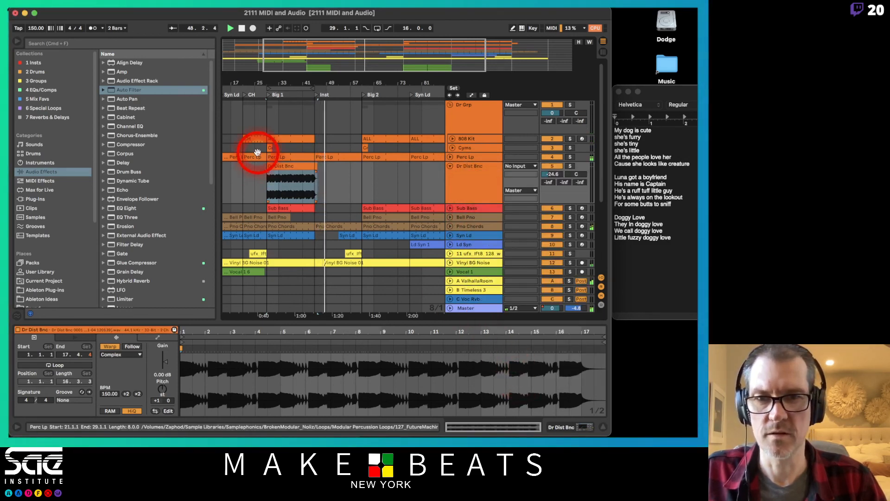
- Copy the Dr Dist Bnc clip from Big 1 and paste it at bar 61, the start of Big 2
{"action": "left_click", "coordinate": [298, 172]}
{"action": "left_click", "coordinate": [368, 173]}
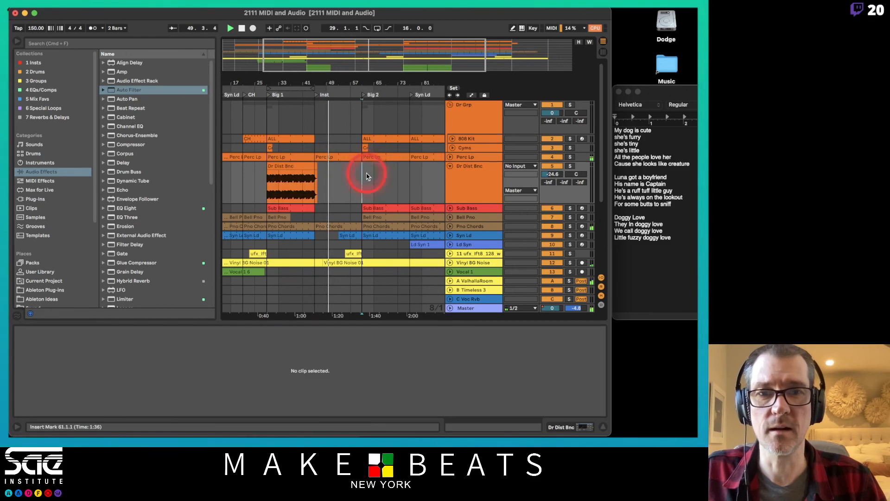
{"action": "key", "text": "super+v"}
{"action": "left_click_drag", "start_coordinate": [412, 84], "coordinate": [411, 83]}
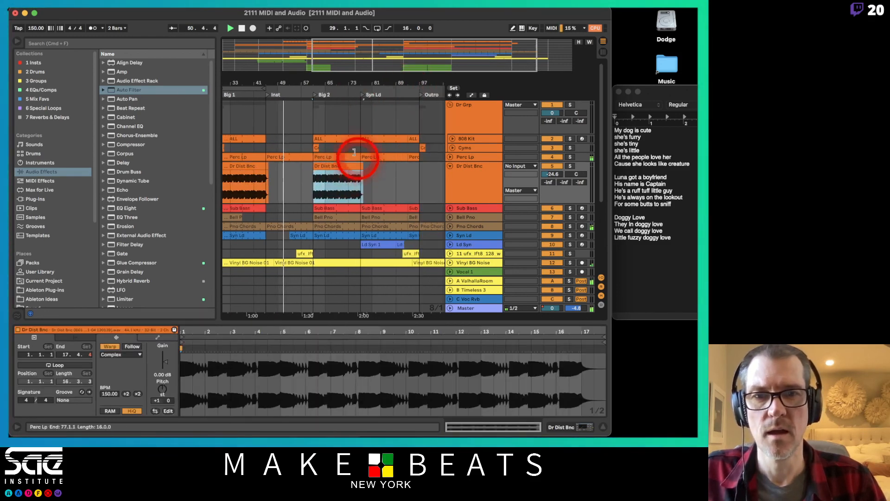
- Duplicate the last eight bars of the pasted Dr Dist Bnc clip from bar 77 through Syn Ld, ending the final copy at 97.4.4
{"action": "left_click_drag", "start_coordinate": [344, 79], "coordinate": [348, 135]}
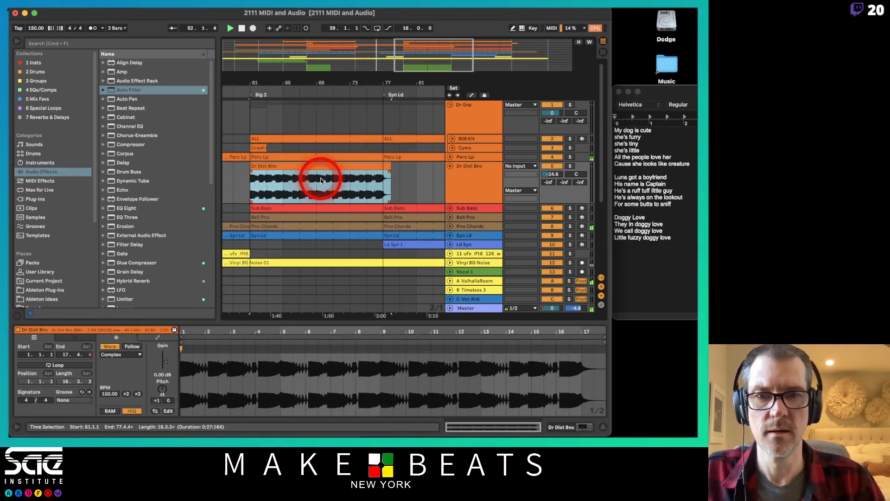
{"action": "left_click_drag", "start_coordinate": [318, 179], "coordinate": [381, 188]}
{"action": "key", "text": "super+d"}
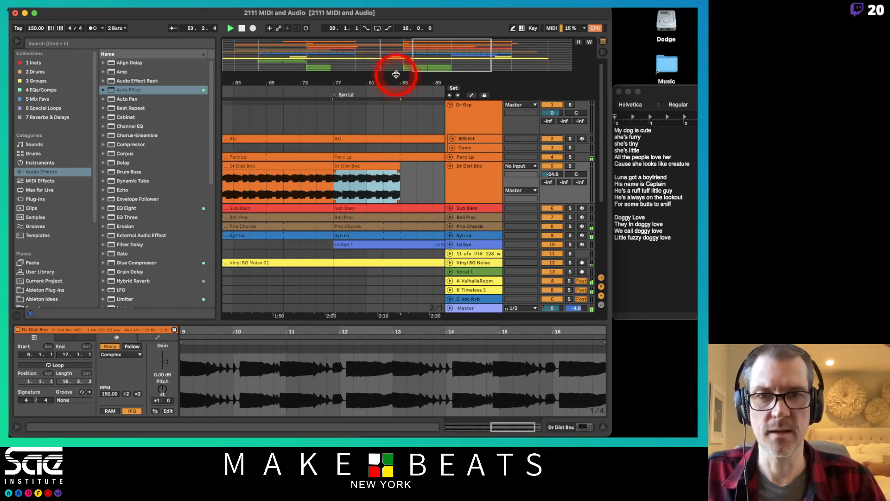
{"action": "key", "text": "super+d"}
{"action": "left_click_drag", "start_coordinate": [394, 87], "coordinate": [369, 88]}
{"action": "key", "text": "super+d"}
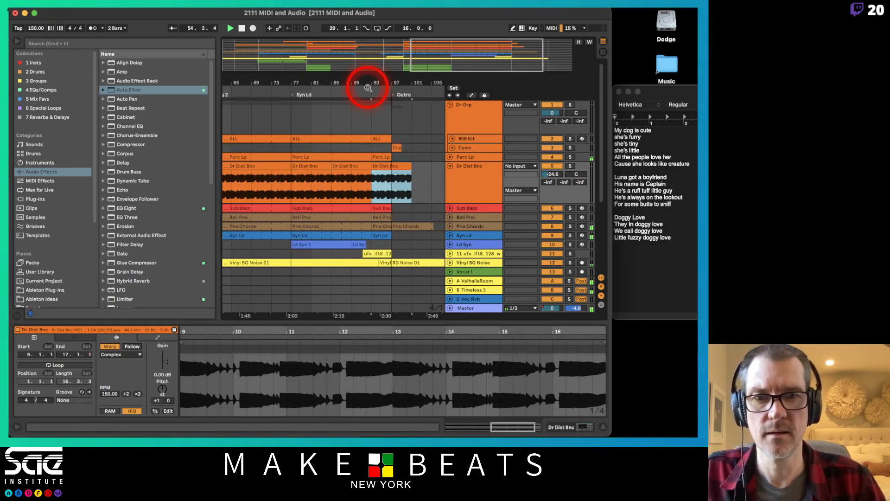
{"action": "left_click_drag", "start_coordinate": [409, 165], "coordinate": [388, 163]}
{"action": "left_click_drag", "start_coordinate": [375, 90], "coordinate": [401, 90]}
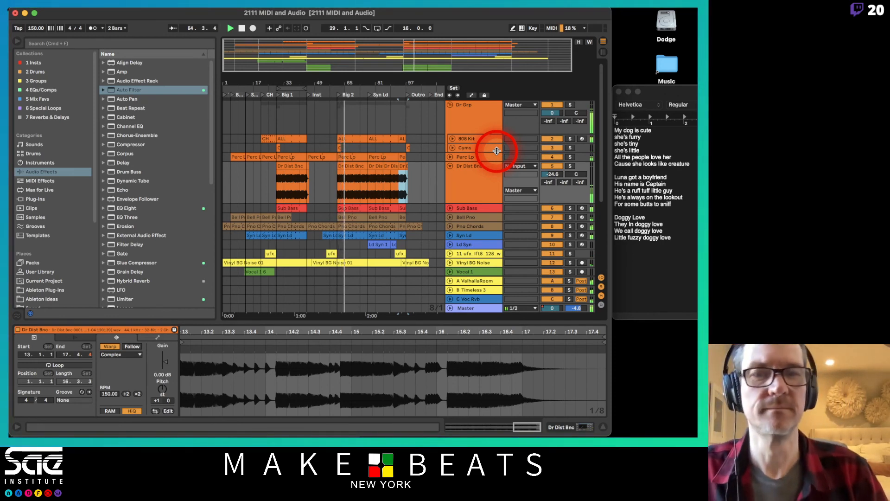
- Collapse the Dr Dist Bnc track and clear the CPU overload warning
{"action": "left_click", "coordinate": [450, 166]}
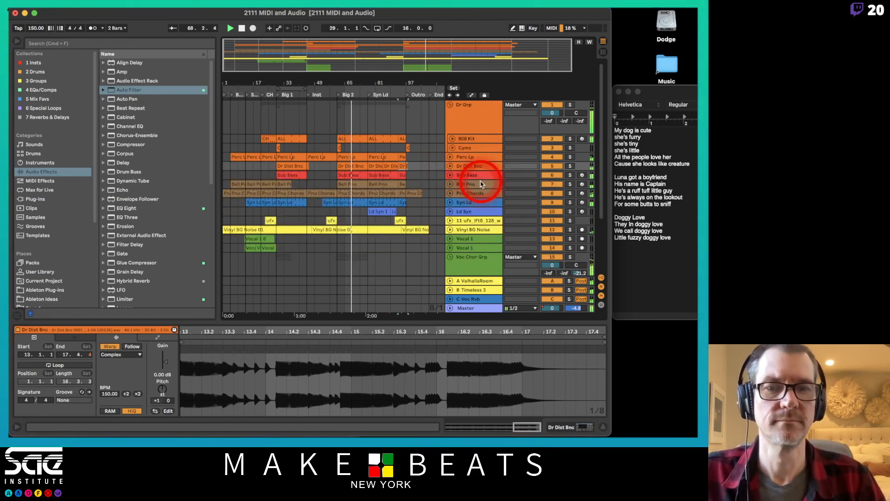
{"action": "scroll", "coordinate": [479, 181], "scroll_direction": "down", "scroll_amount": 5}
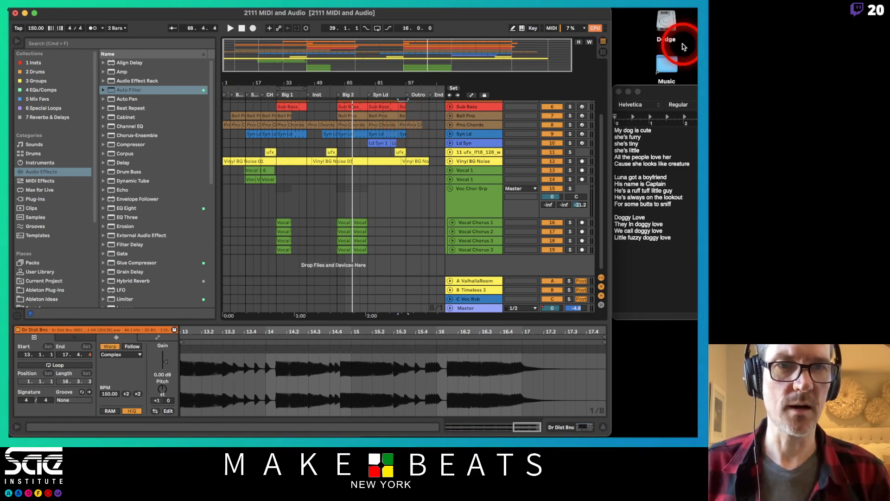
{"action": "left_click", "coordinate": [594, 28]}
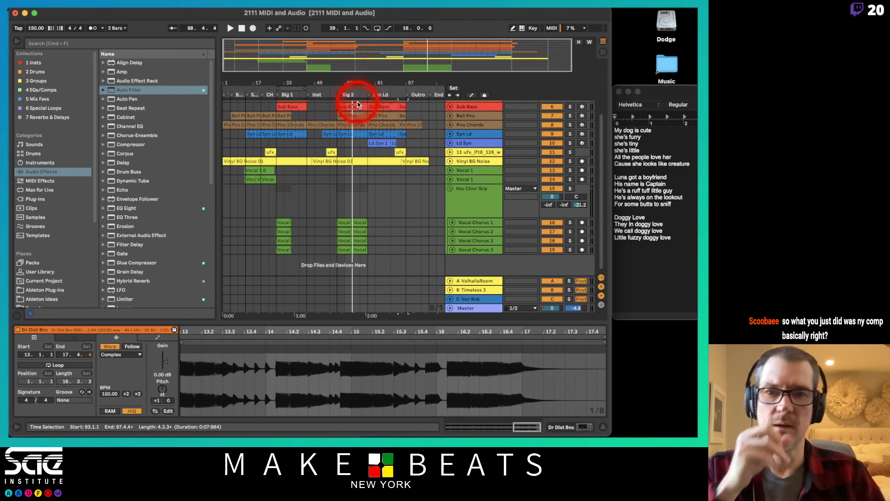
- Hide the browser and fit the whole song into the widened arrangement
{"action": "scroll", "coordinate": [376, 182], "scroll_direction": "up", "scroll_amount": 5}
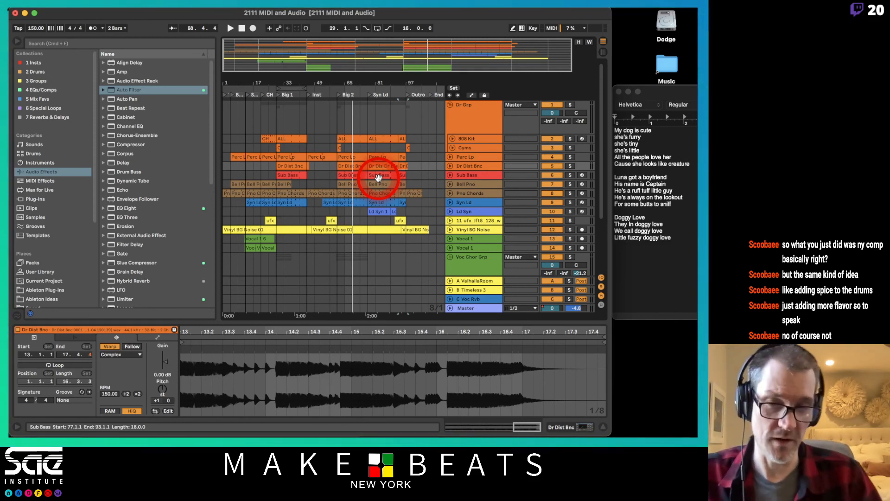
{"action": "scroll", "coordinate": [389, 203], "scroll_direction": "down", "scroll_amount": 4}
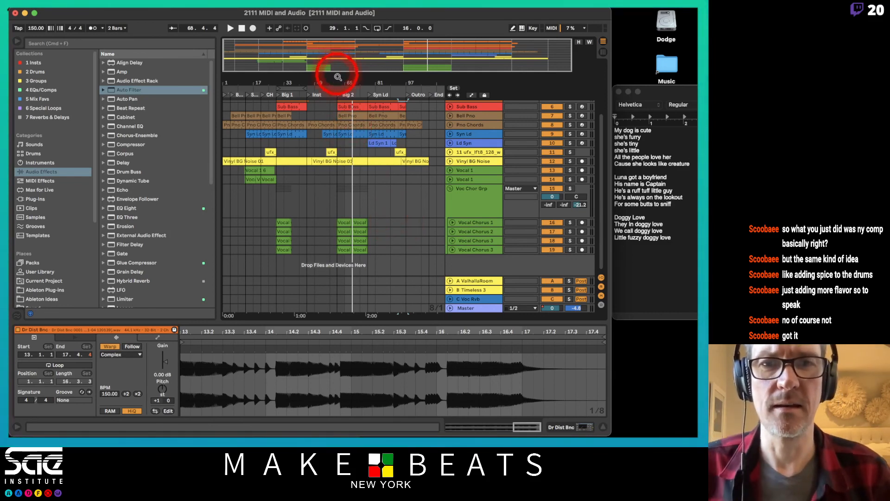
{"action": "key", "text": "super+alt+b"}
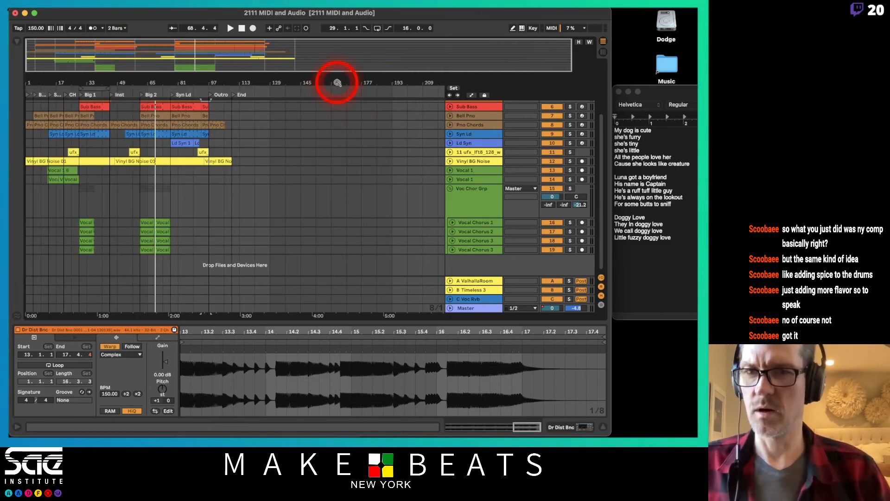
{"action": "left_click_drag", "start_coordinate": [136, 88], "coordinate": [136, 87]}
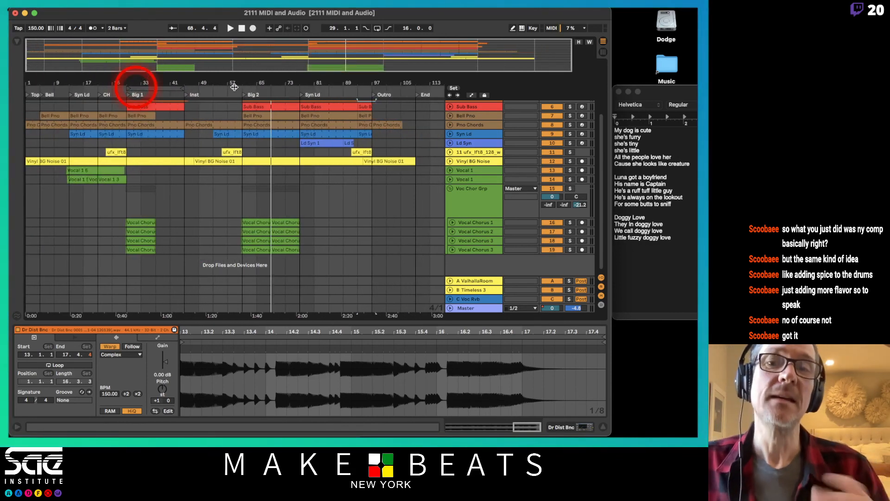
- Switch to OBS
{"action": "left_click", "coordinate": [299, 160]}
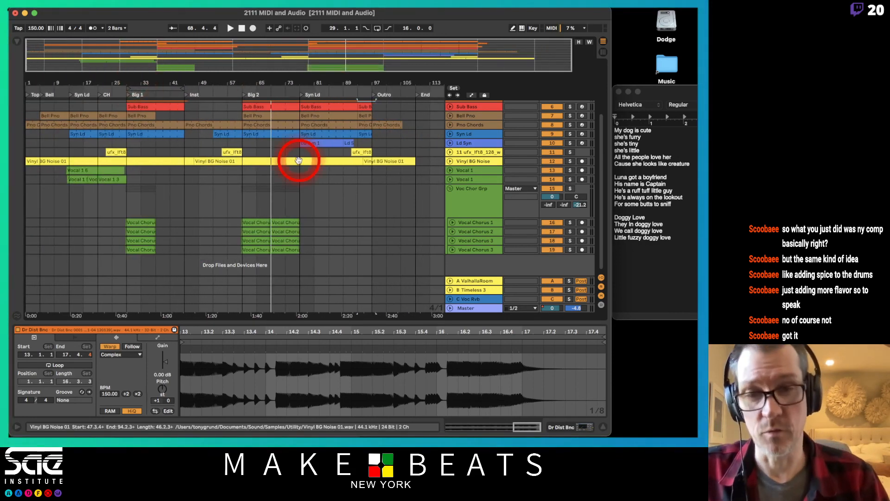
{"action": "scroll", "coordinate": [299, 161], "scroll_direction": "up", "scroll_amount": 5}
{"action": "scroll", "coordinate": [298, 163], "scroll_direction": "down", "scroll_amount": 3}
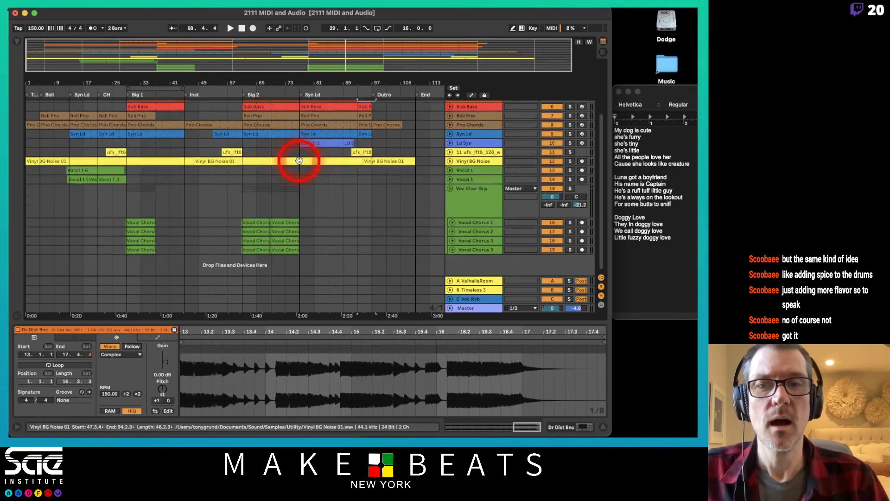
{"action": "scroll", "coordinate": [299, 162], "scroll_direction": "up", "scroll_amount": 3}
{"action": "key", "text": "super+Tab"}
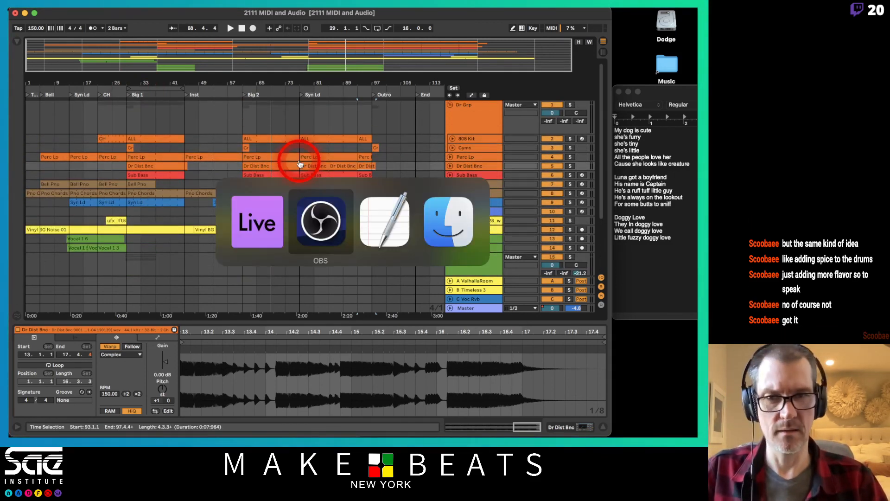